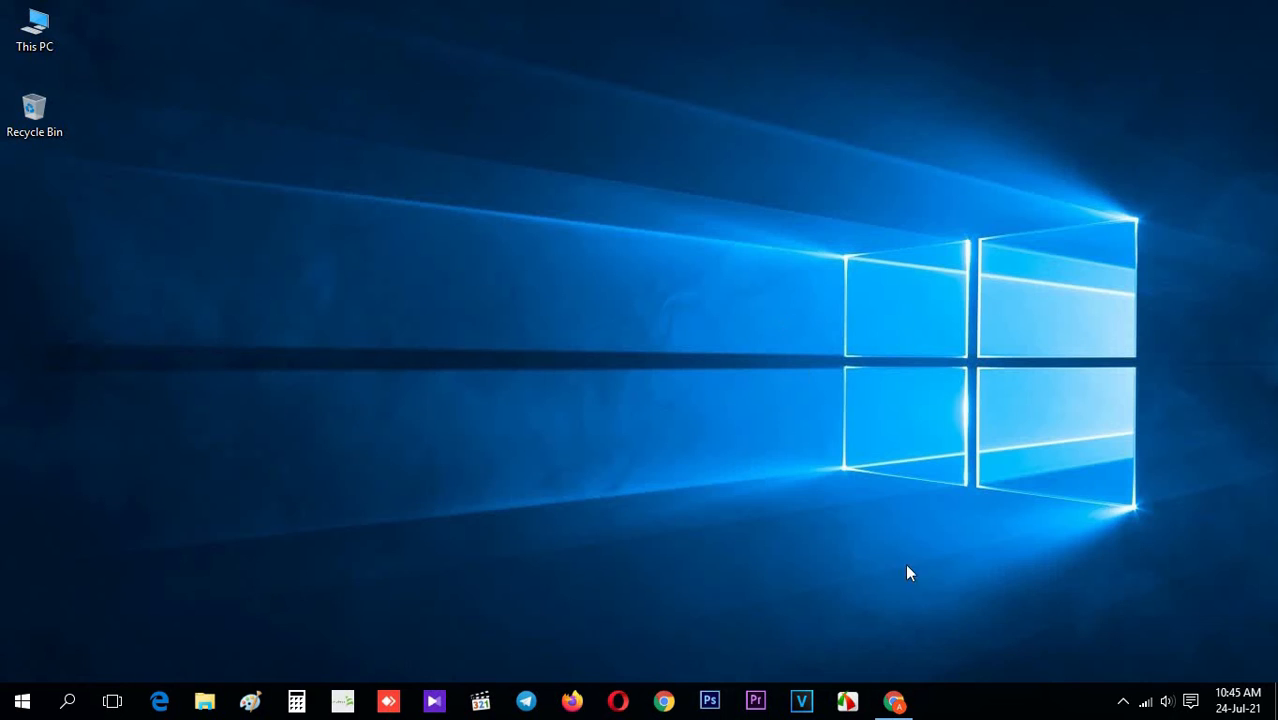
Bring up the browser and review the website's home page from the header to the end of the page
left_click(893, 701)
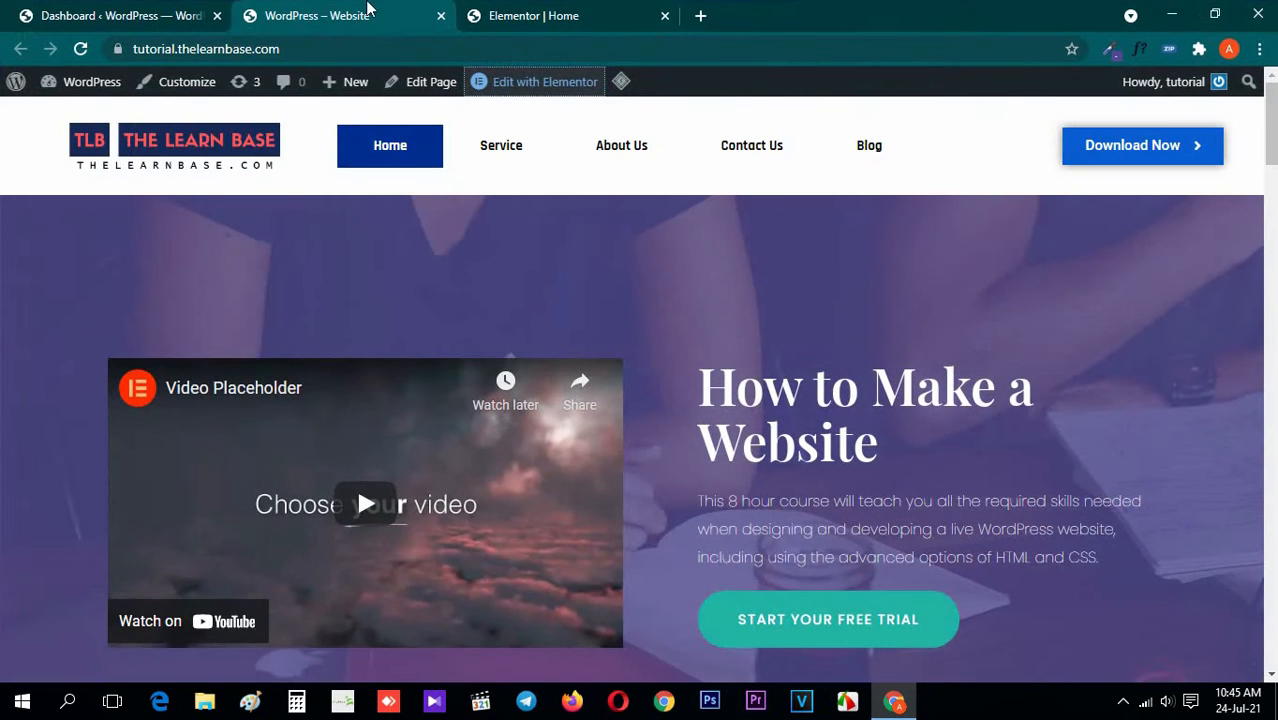
scroll(3, 414, "down", 10)
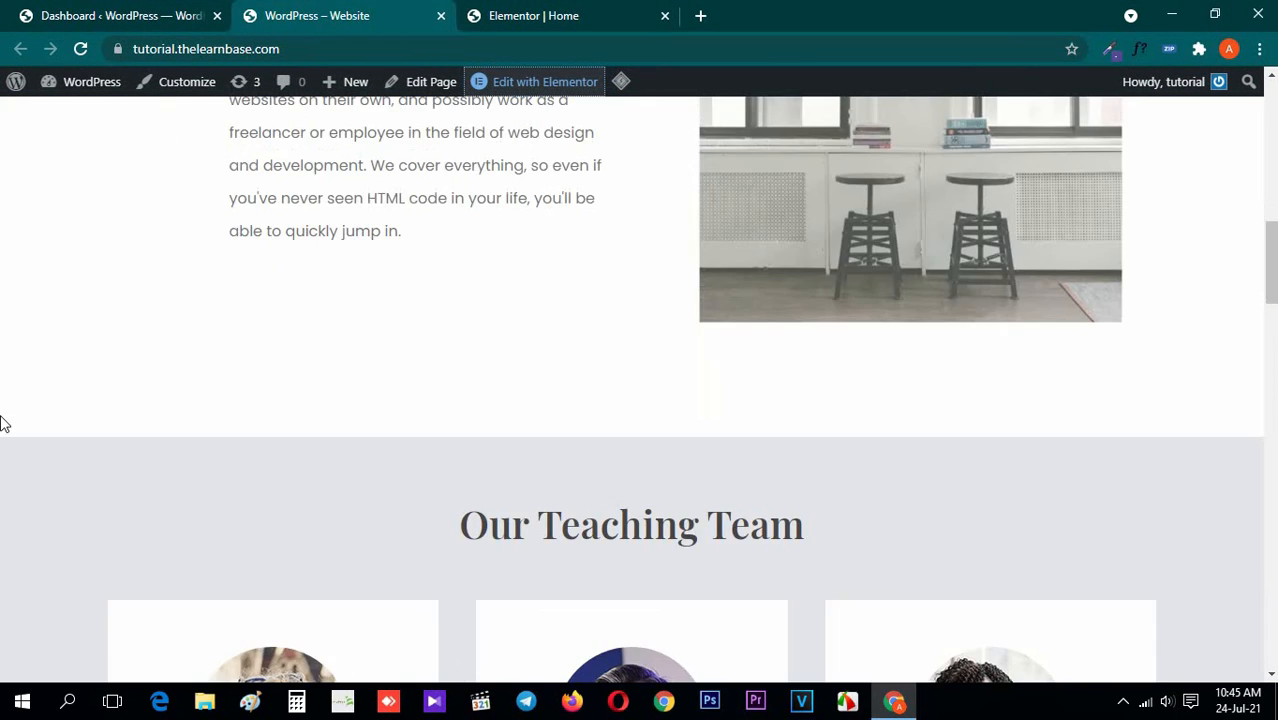
scroll(3, 424, "down", 15)
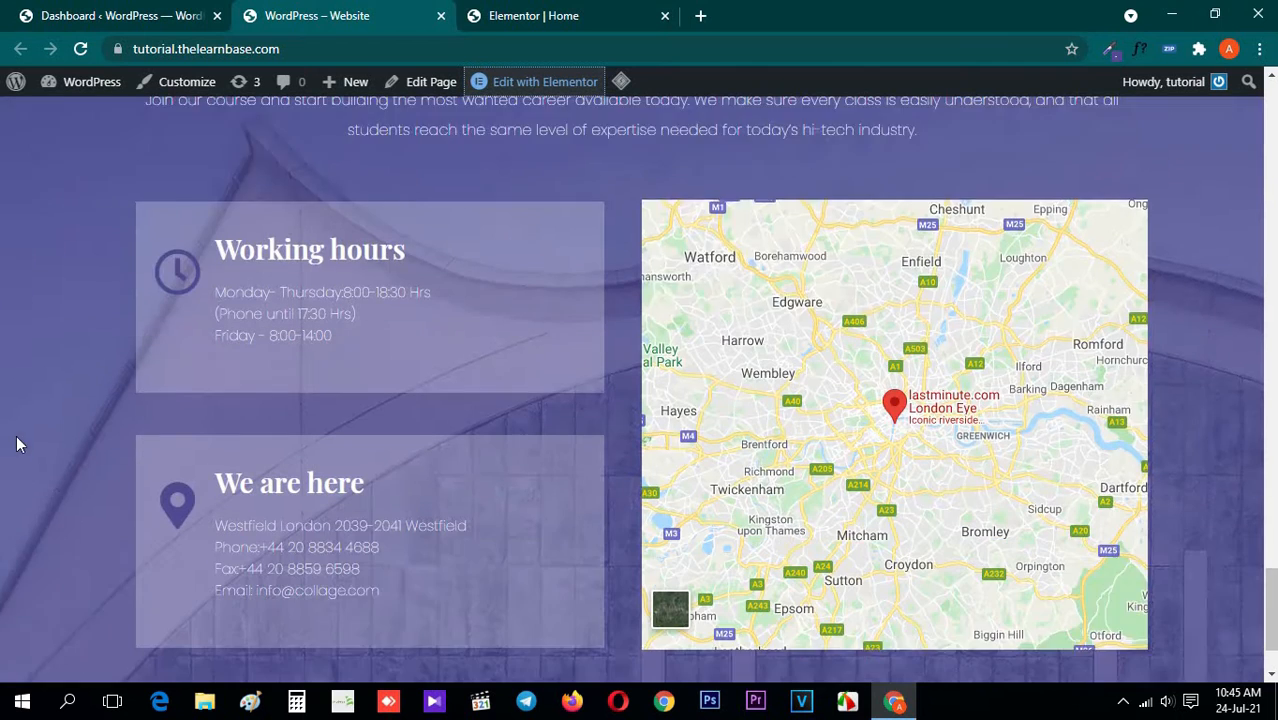
scroll(16, 444, "down", 1)
scroll(3, 452, "up", 3)
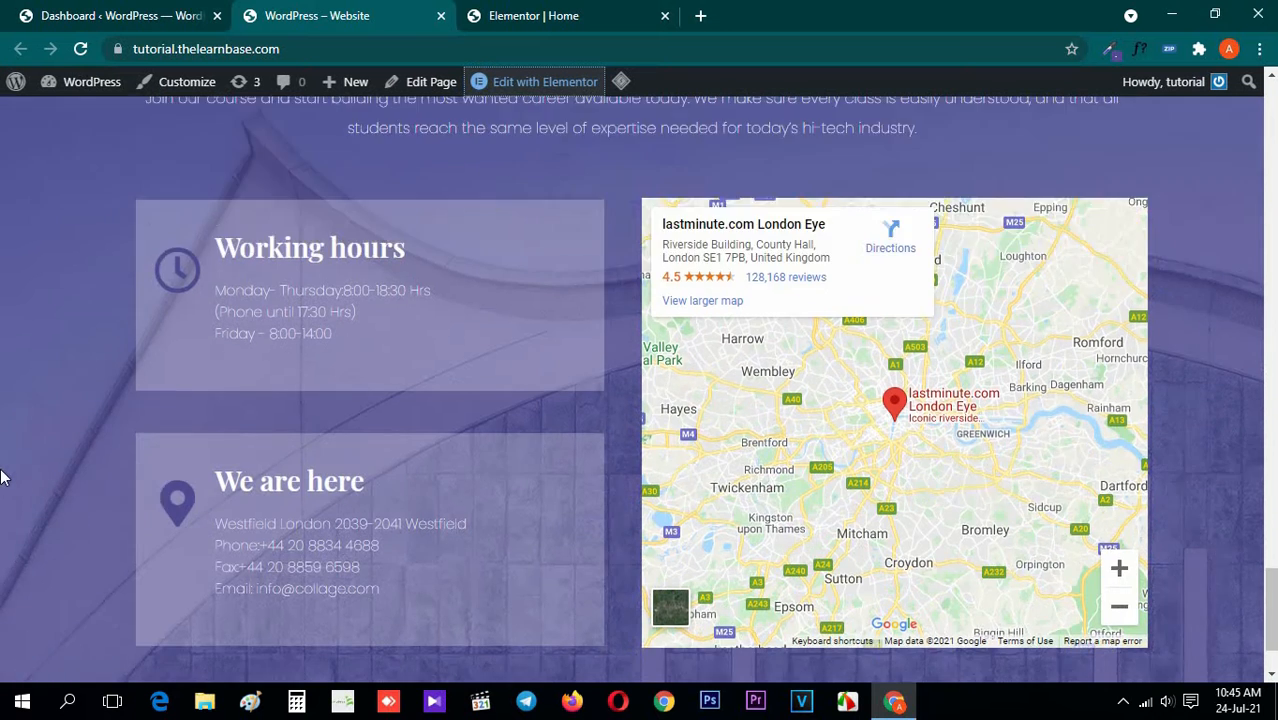
scroll(25, 297, "down", 2)
left_click_drag(401, 131, 937, 124)
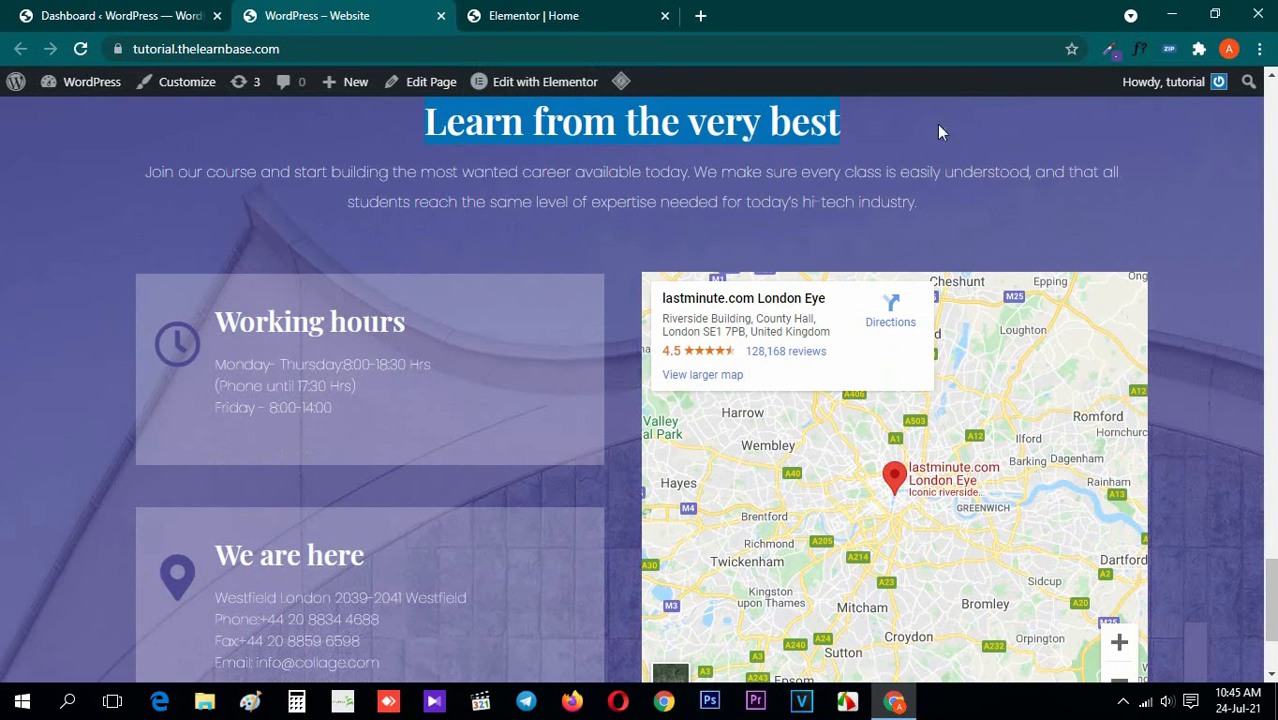
left_click(786, 130)
scroll(14, 337, "down", 2)
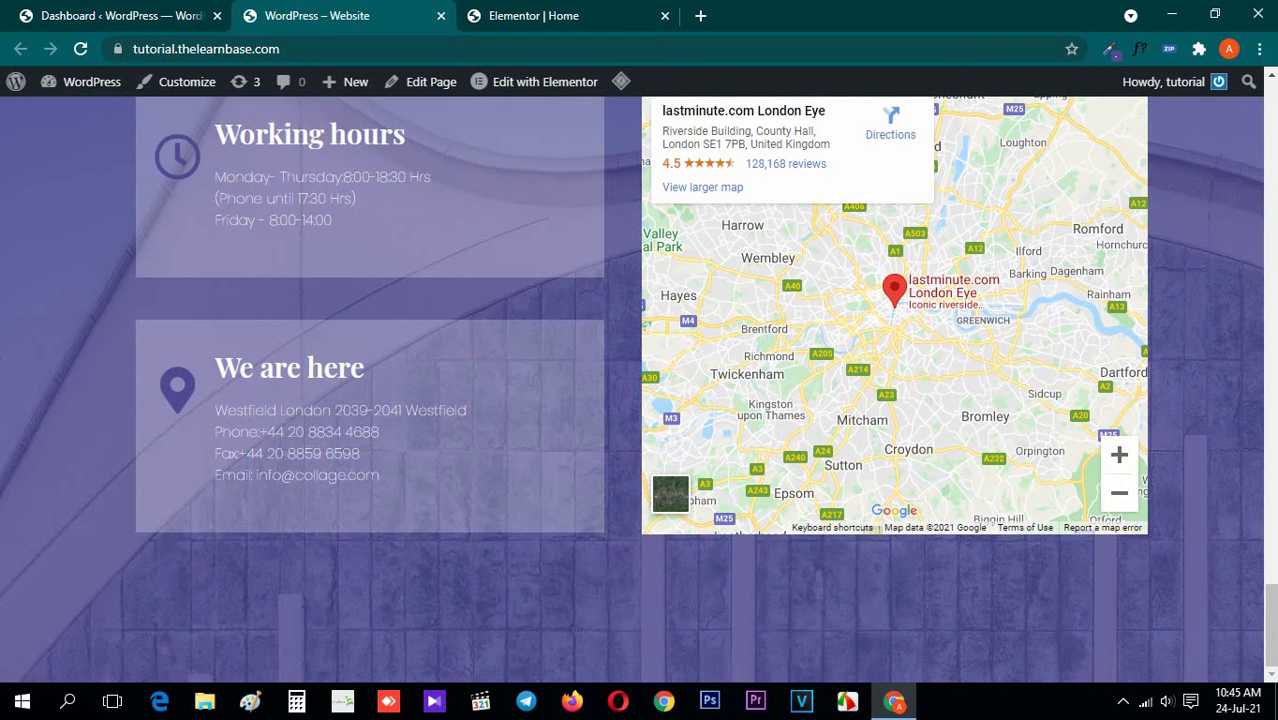
scroll(1144, 546, "up", 8)
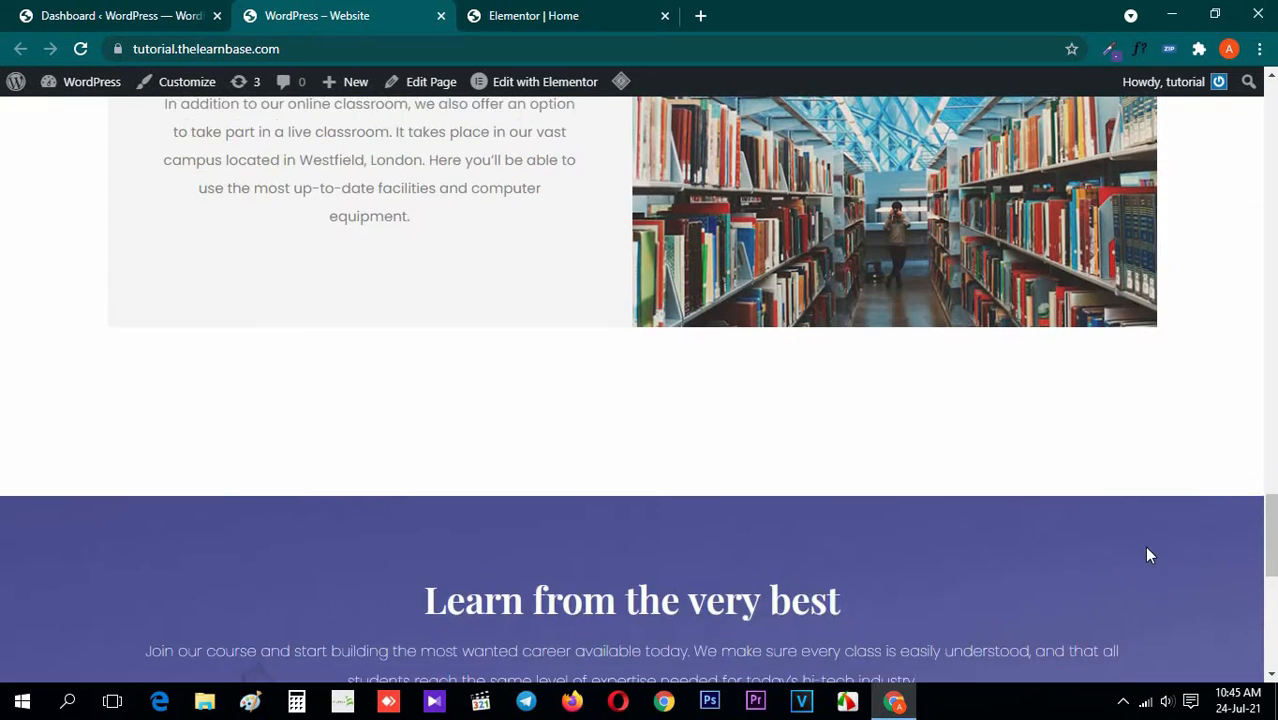
scroll(1144, 546, "up", 10)
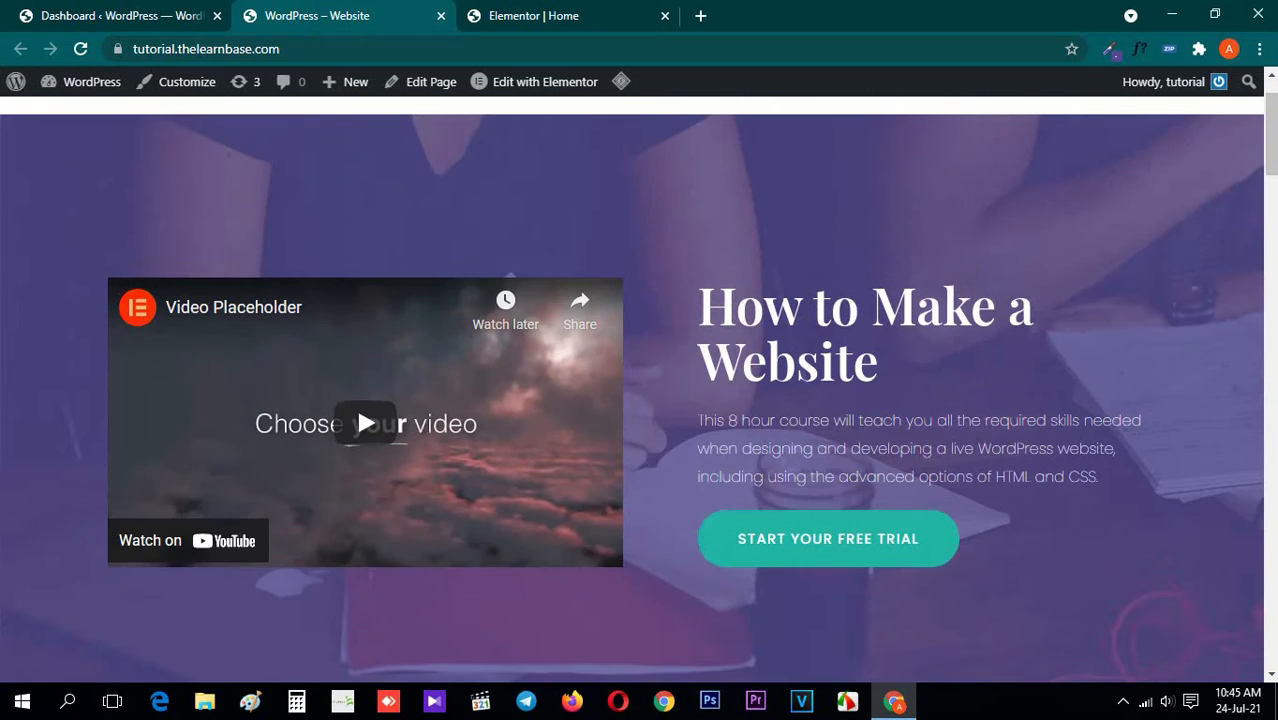
scroll(1248, 190, "up", 1)
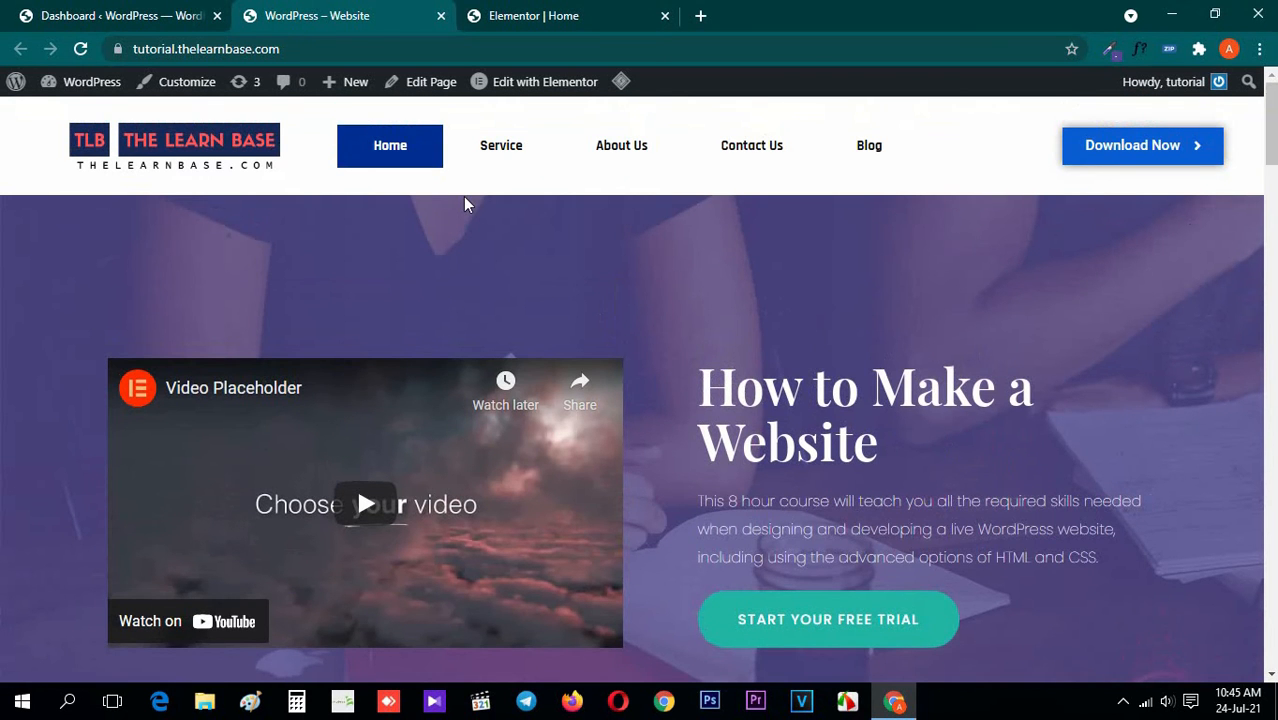
mouse_move(1271, 115)
left_mouse_down()
mouse_move(1271, 625)
mouse_move(1274, 107)
left_mouse_up()
Create a new Elementor template of type Footer named "Footer" from the WordPress dashboard's saved templates
left_click(80, 10)
left_click(75, 407)
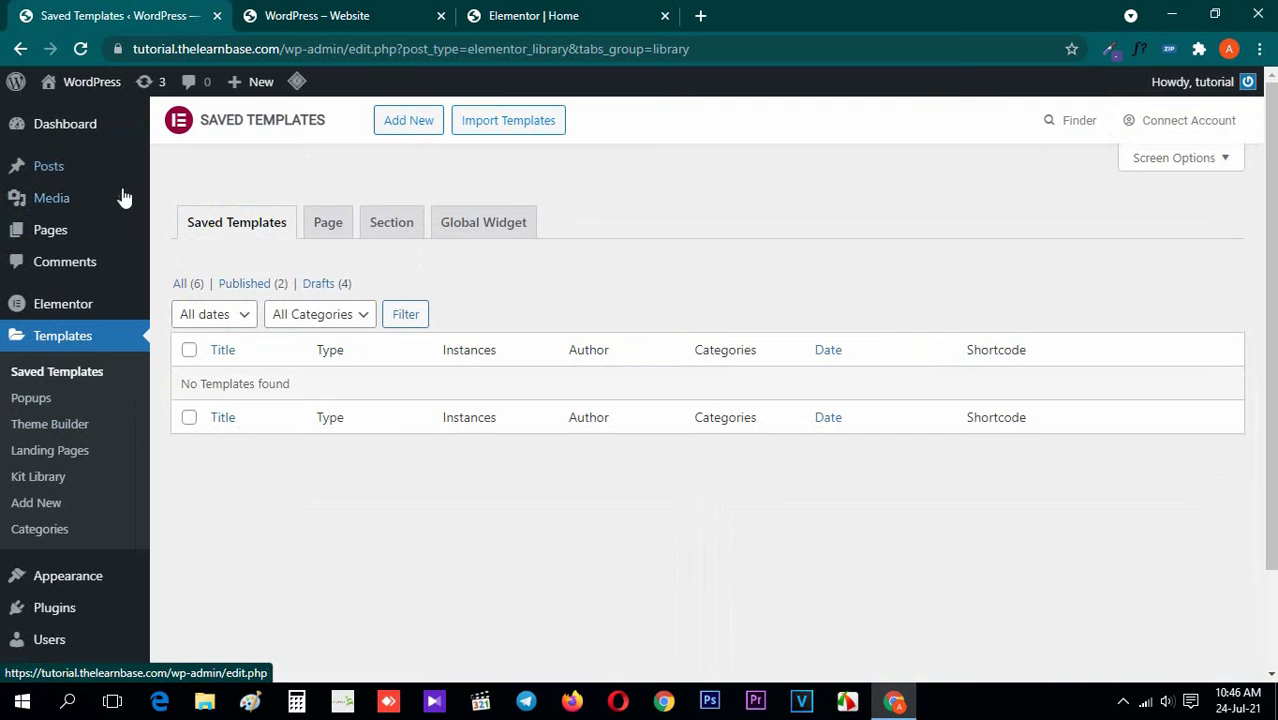
left_click(413, 120)
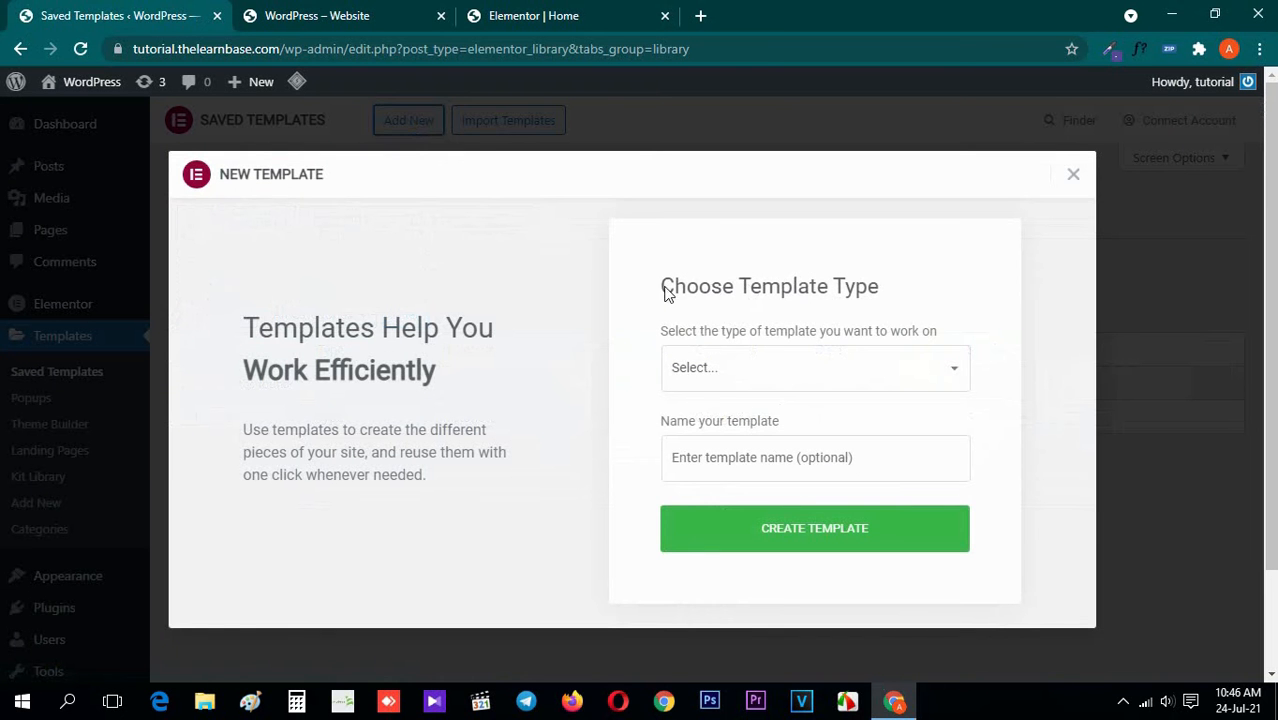
left_click(793, 379)
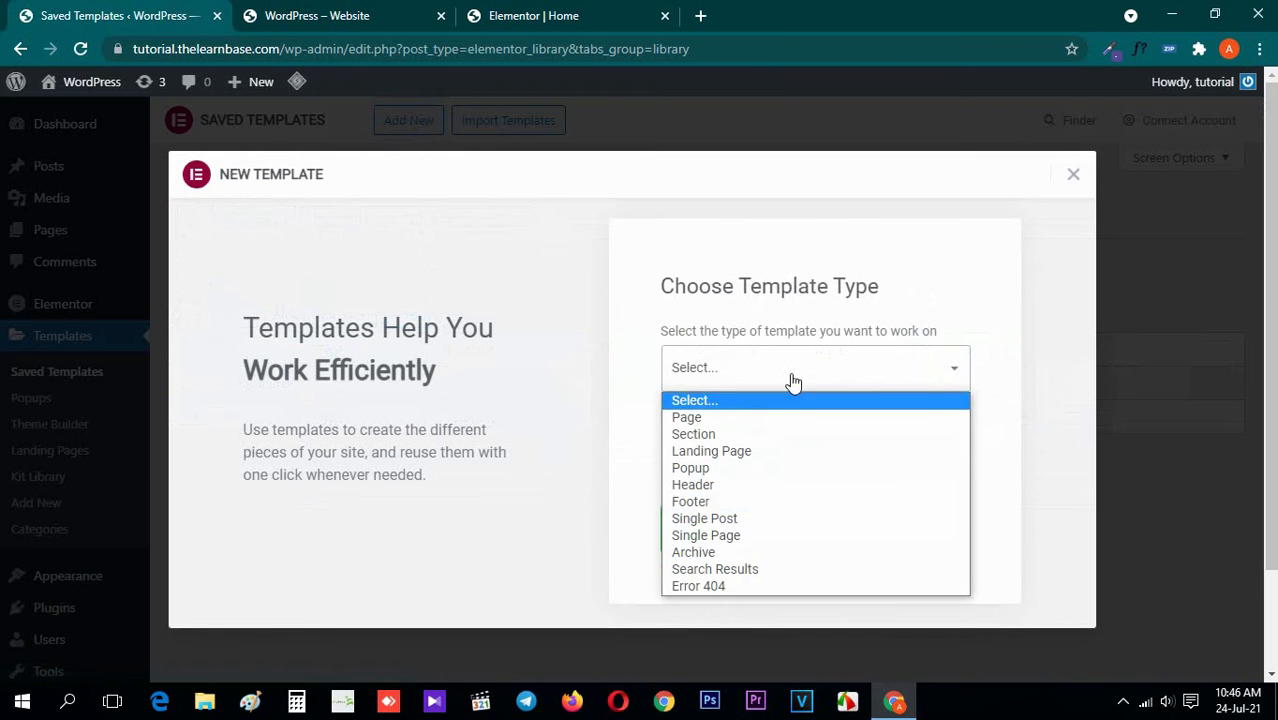
left_click(813, 503)
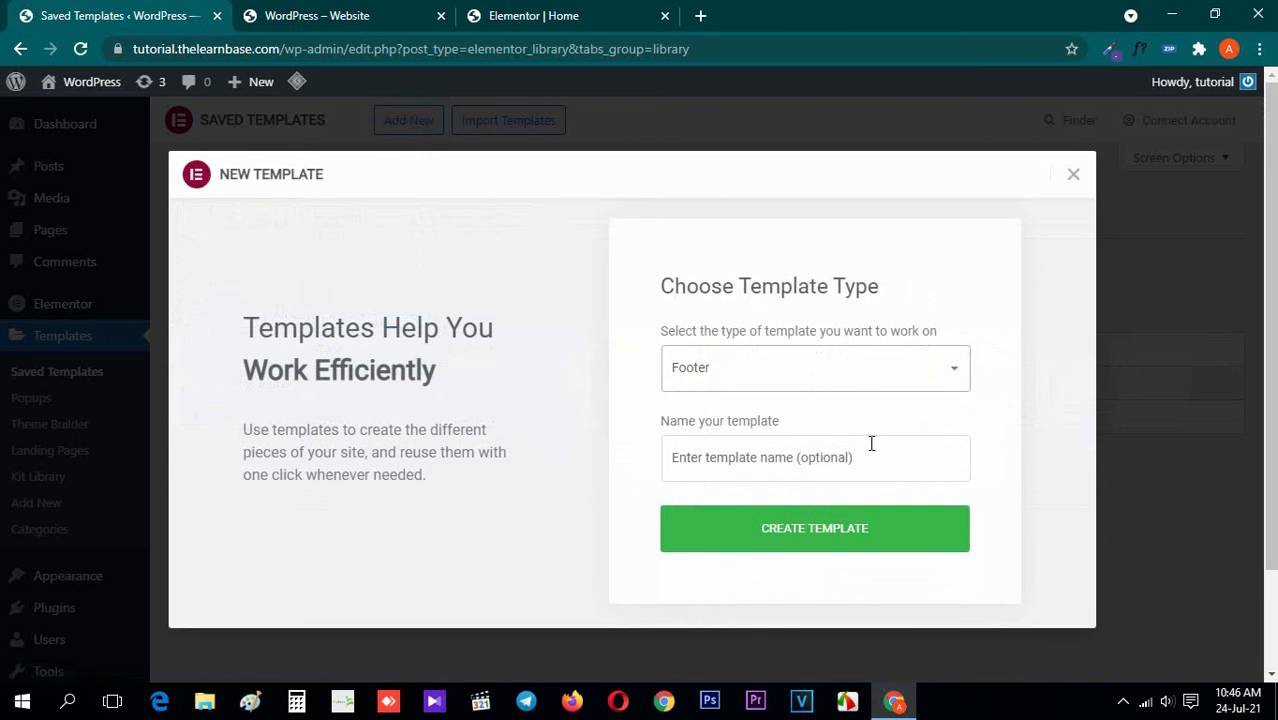
left_click(871, 443)
left_click(801, 505)
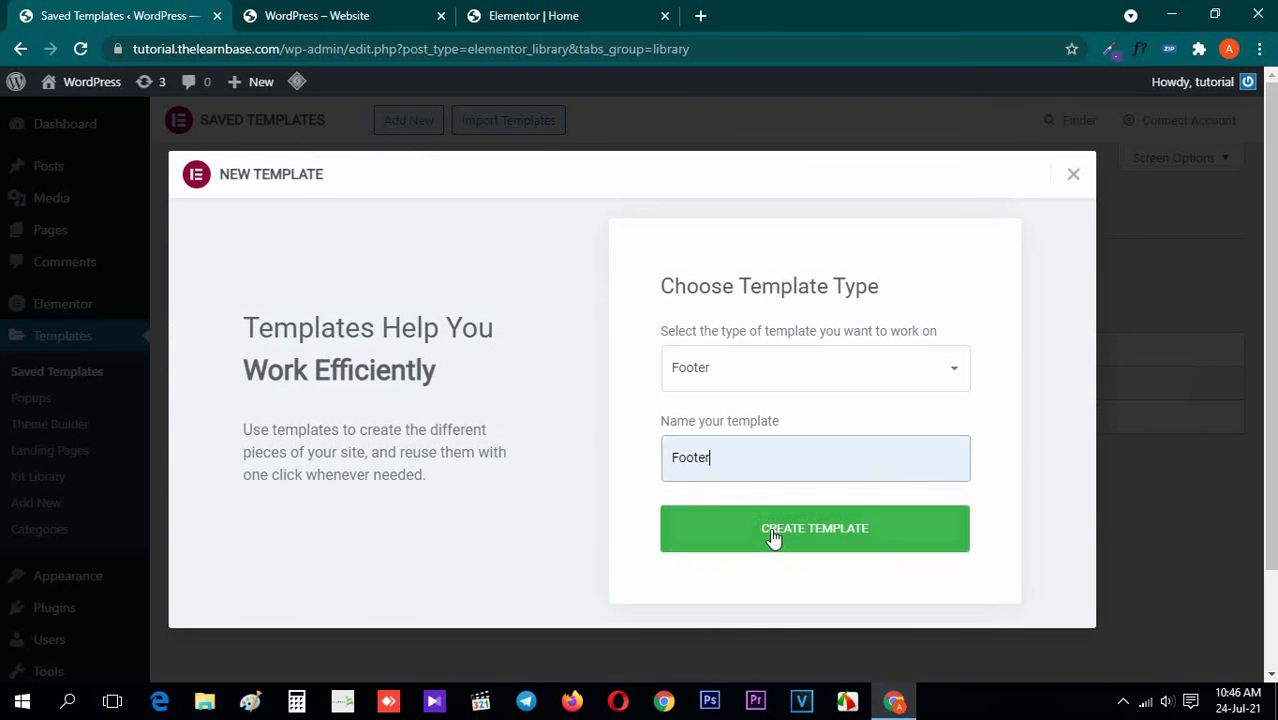
left_click(775, 539)
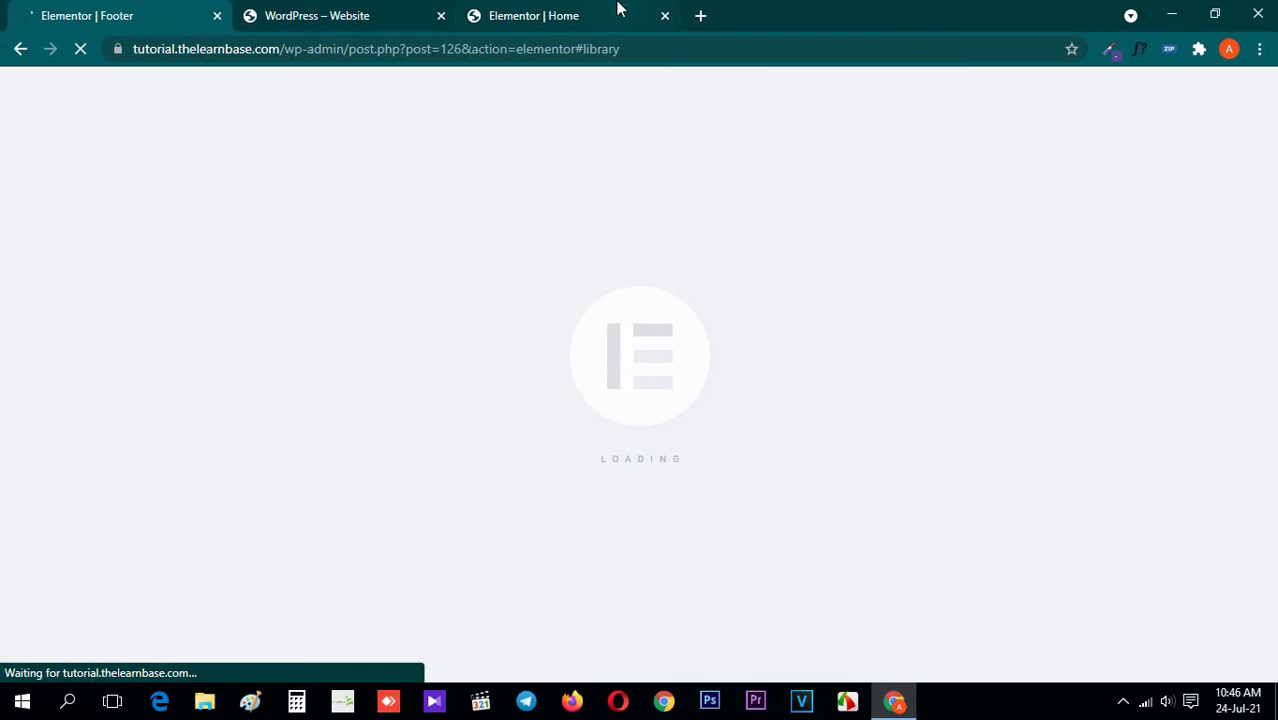
Open the template library in the Home page editor and filter its blocks by the Footer category
left_click(605, 15)
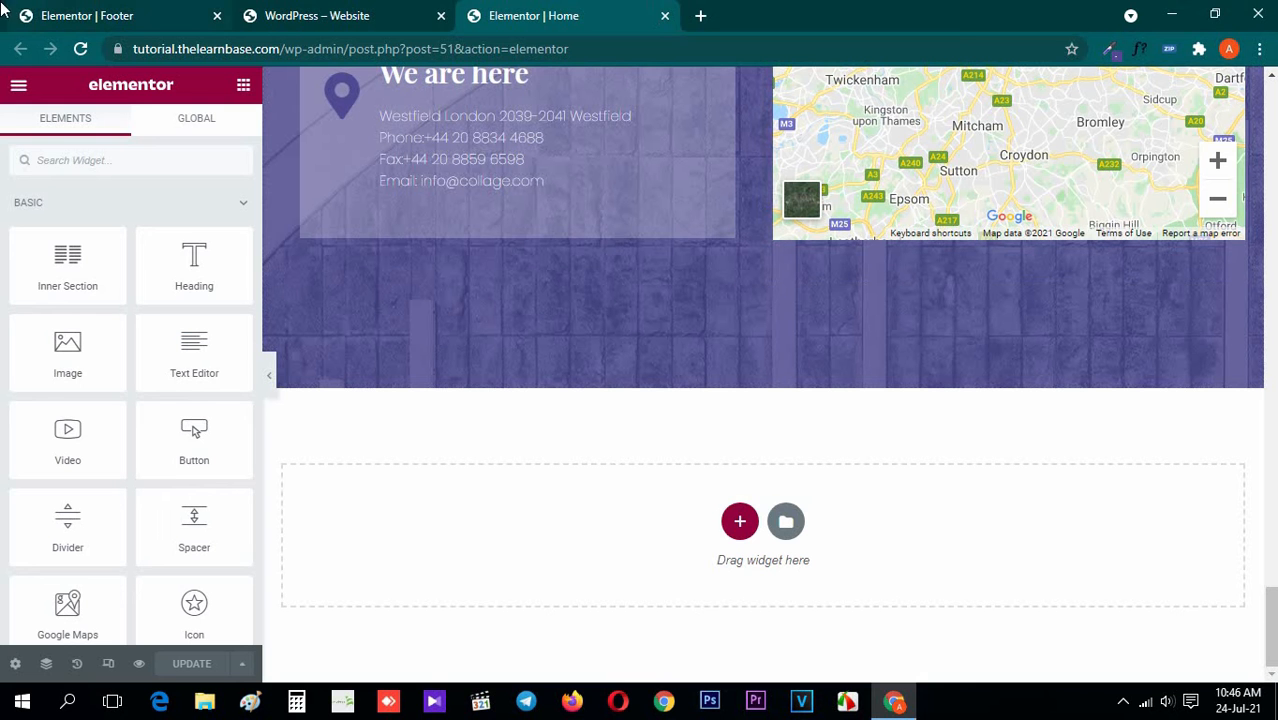
left_click(786, 527)
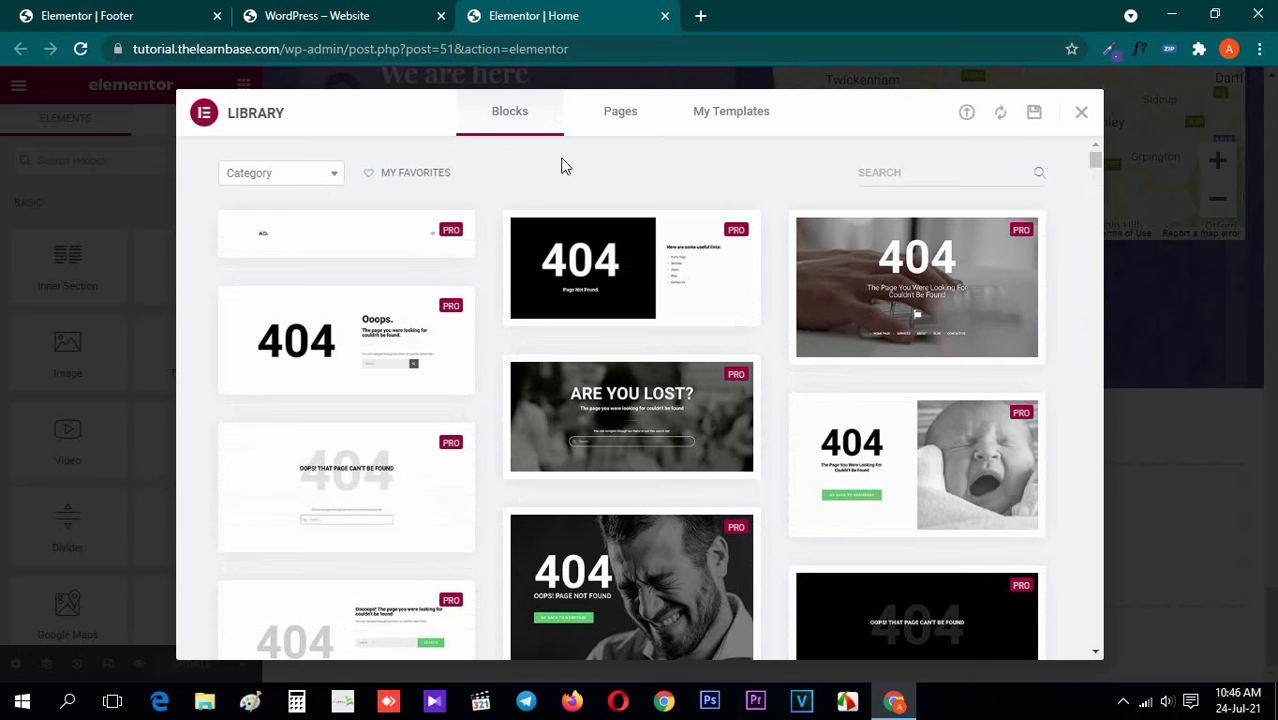
scroll(531, 462, "down", 4)
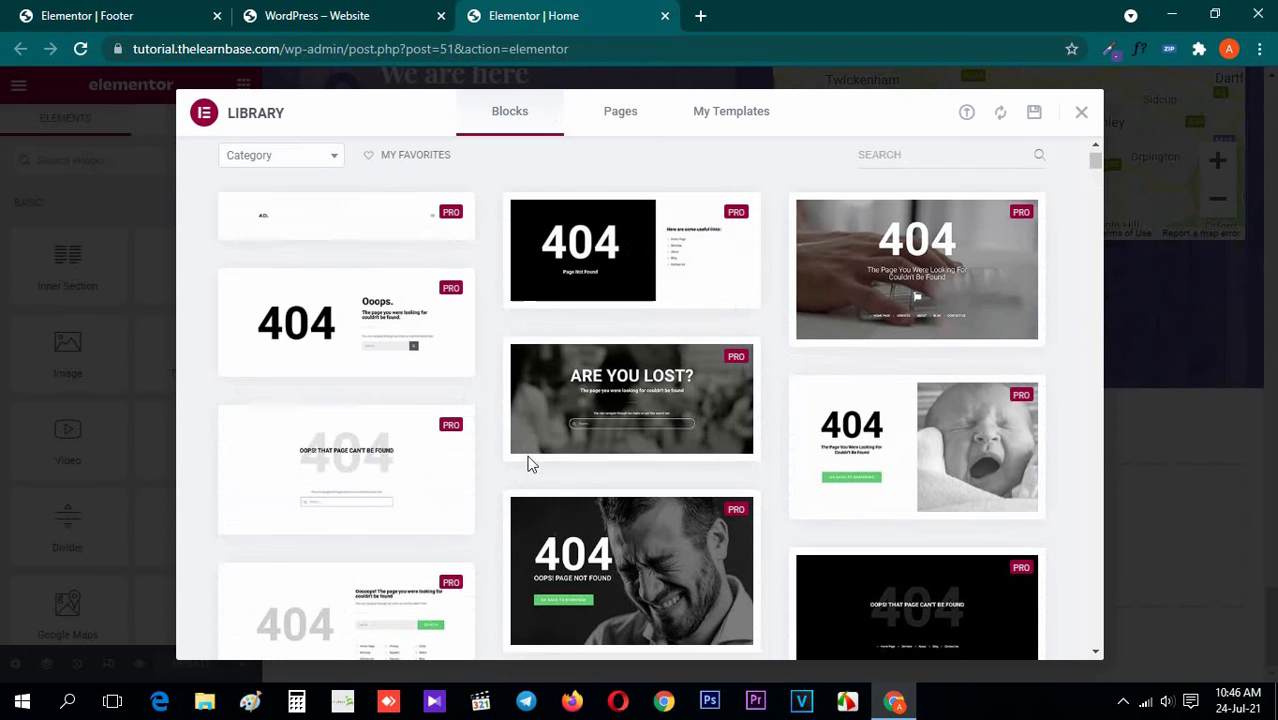
scroll(700, 505, "up", 3)
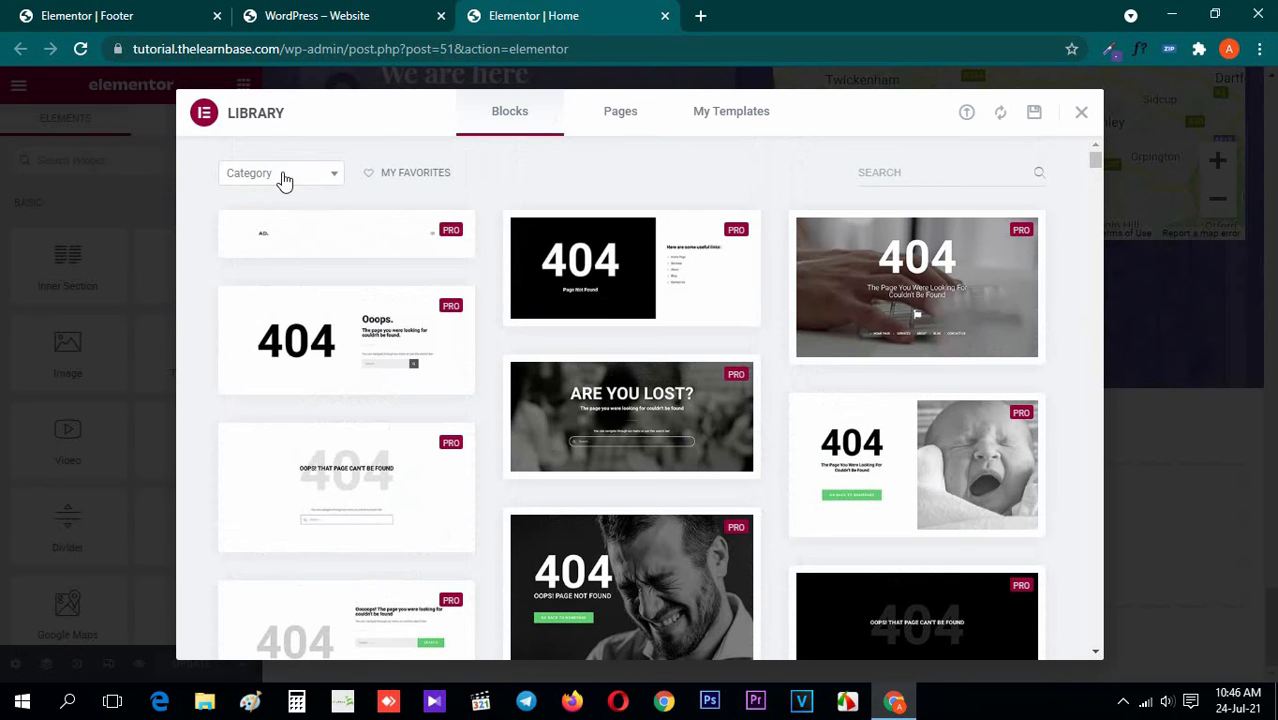
left_click(298, 179)
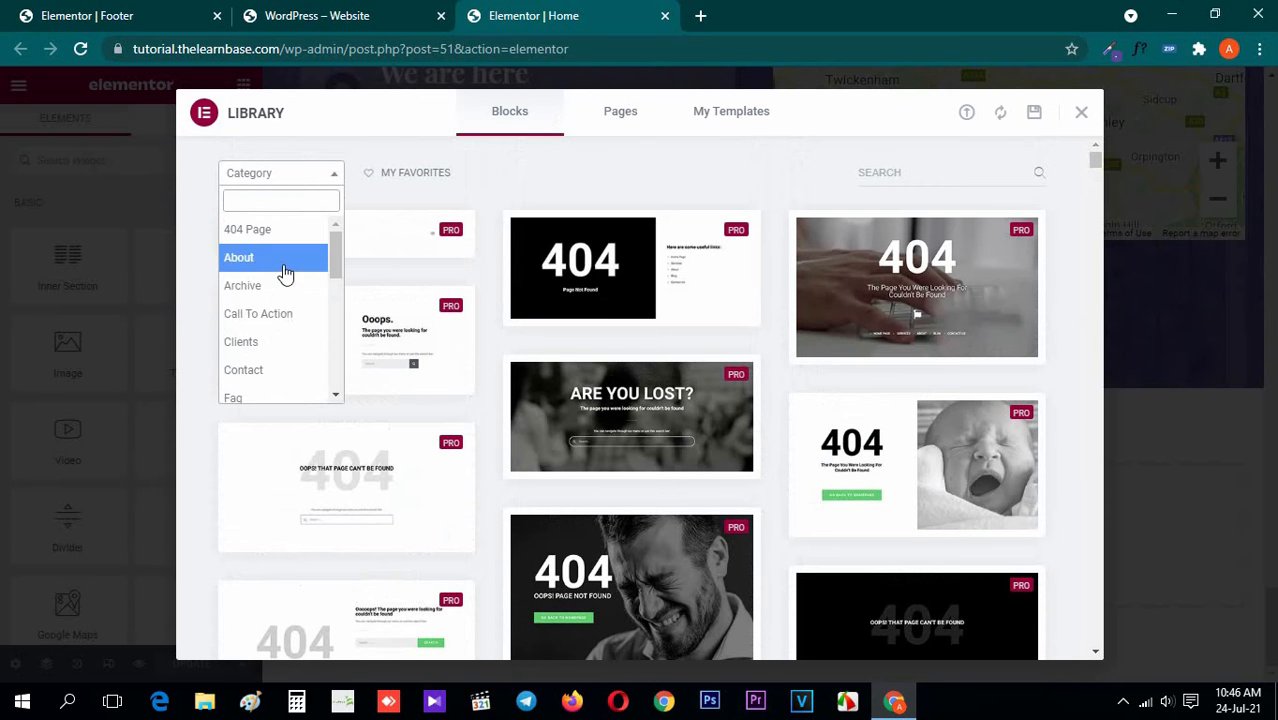
scroll(283, 285, "down", 2)
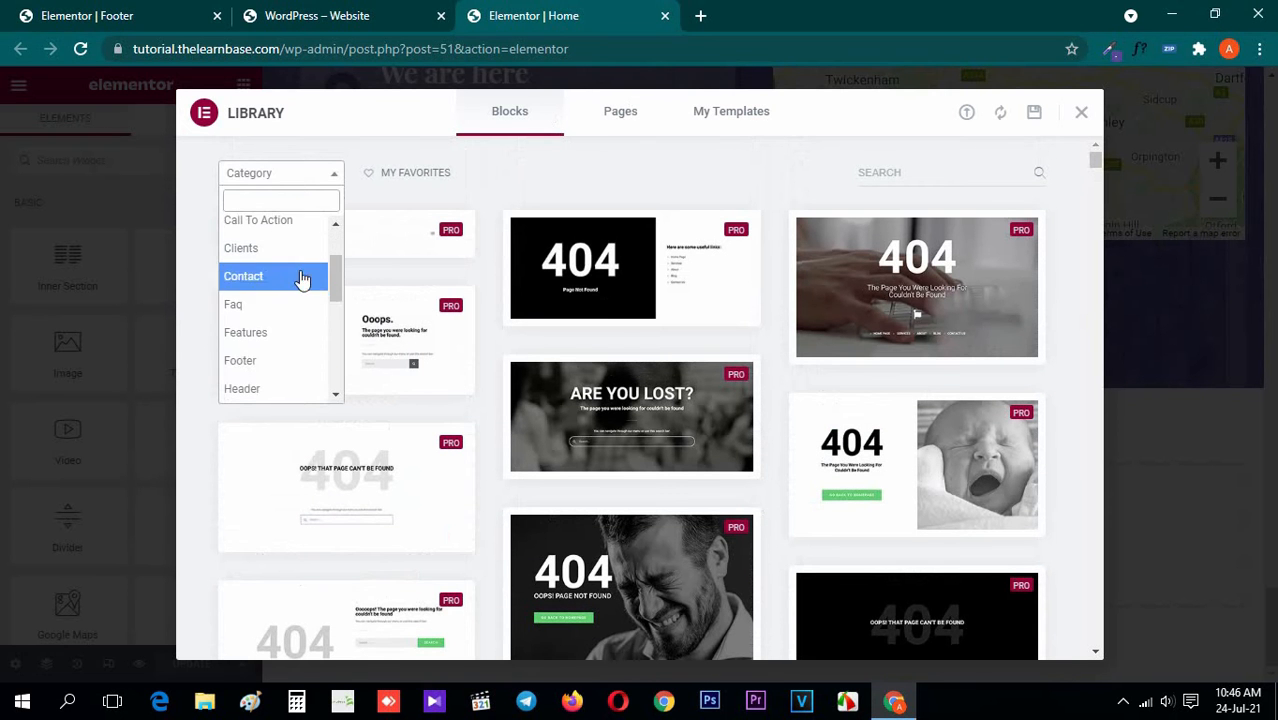
left_click(270, 362)
Preview the black metro footer block with the lime-green support banner and open its image in a new browser tab
scroll(840, 423, "down", 5)
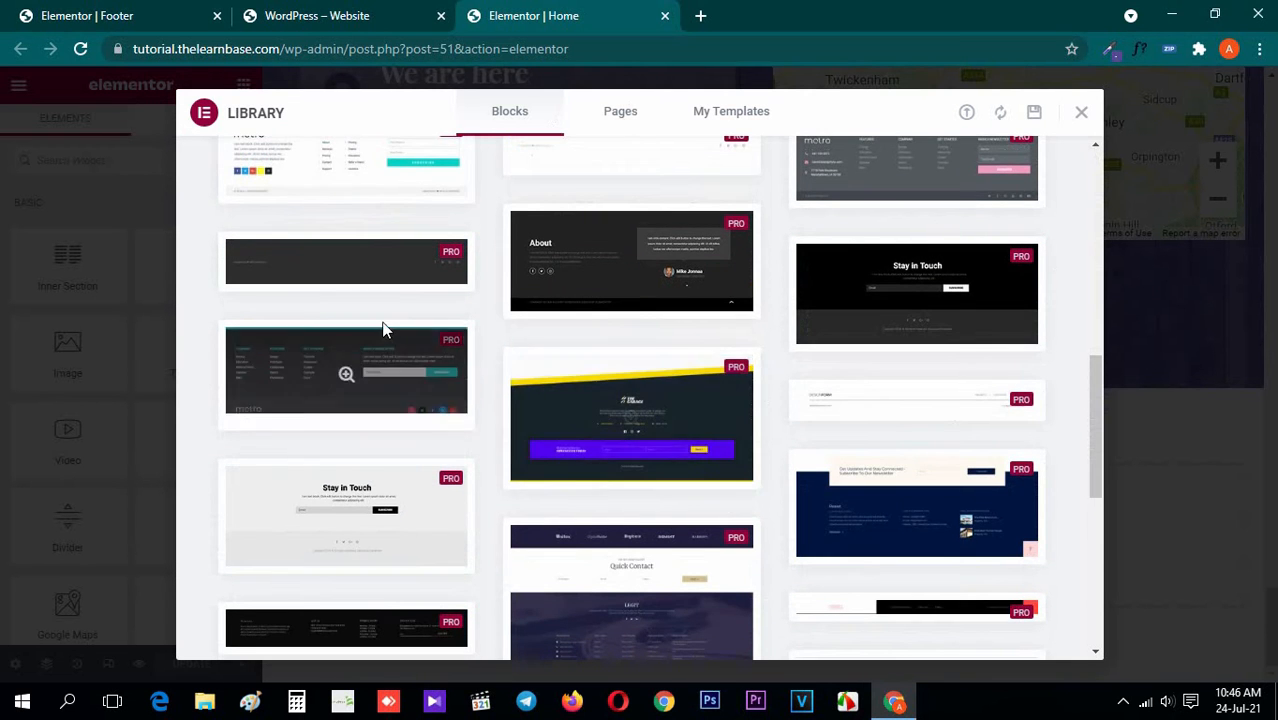
scroll(650, 351, "down", 5)
scroll(876, 425, "up", 5)
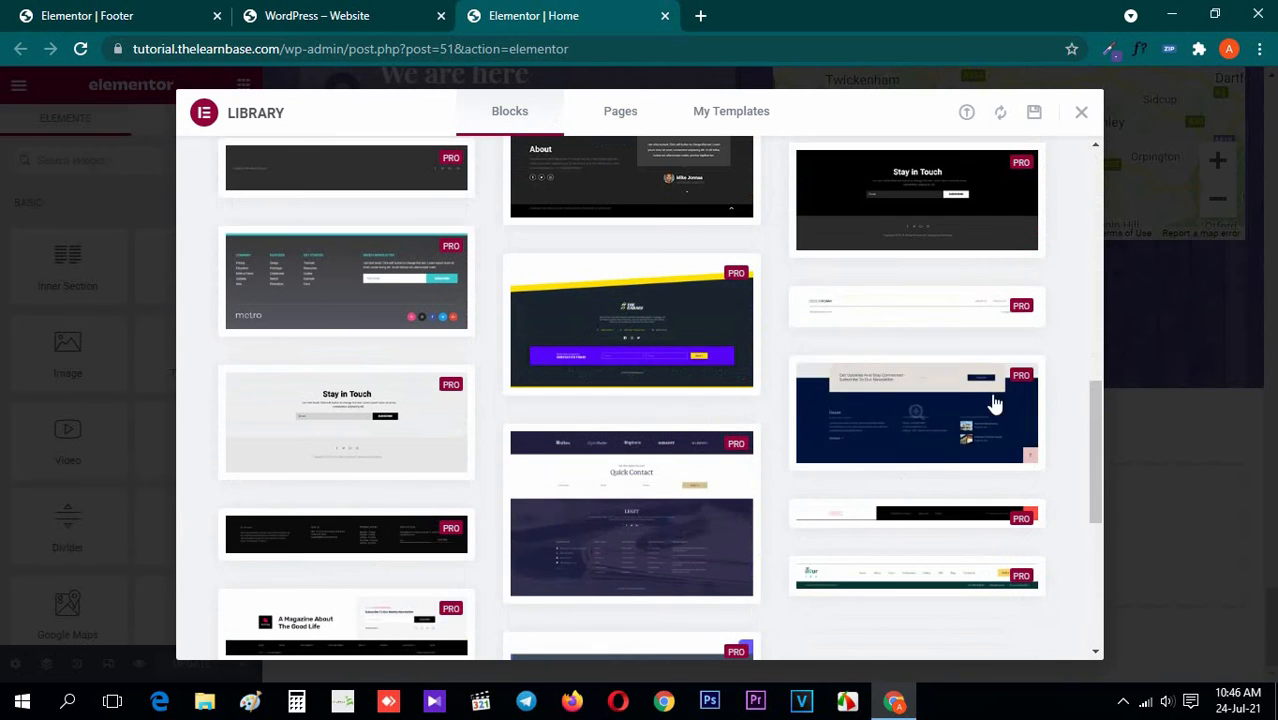
scroll(1057, 466, "up", 3)
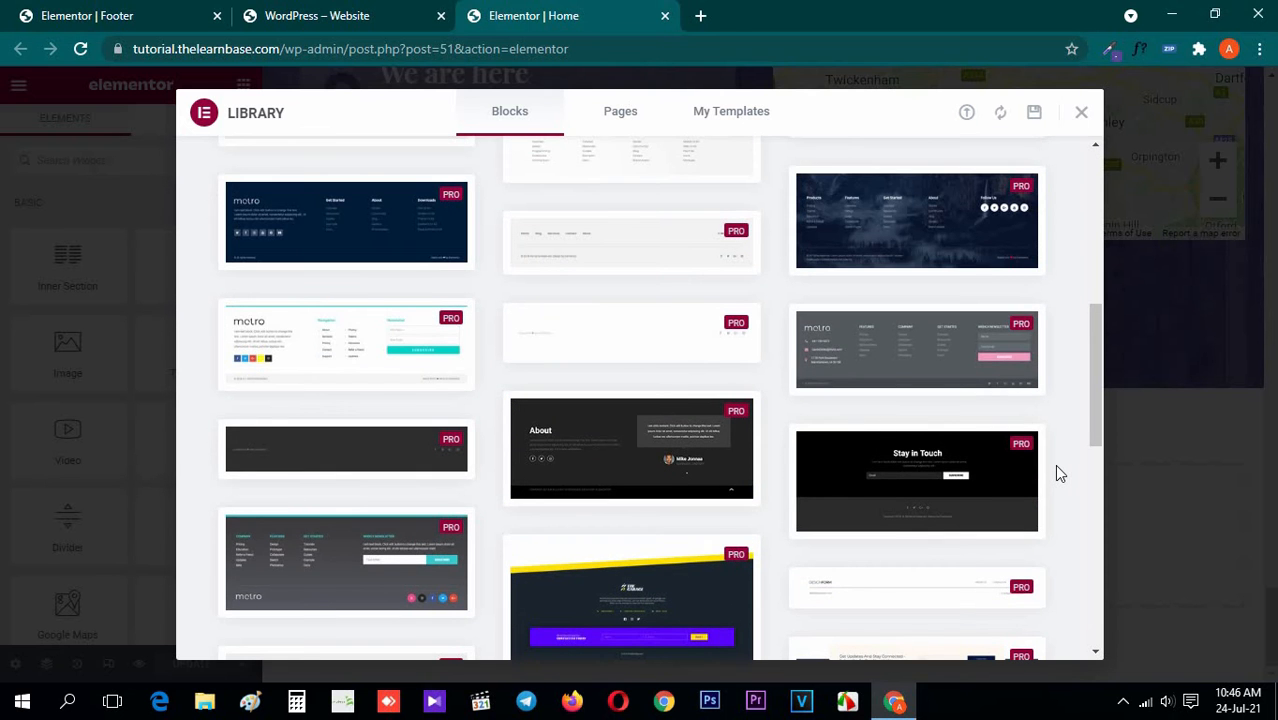
scroll(1059, 474, "up", 2)
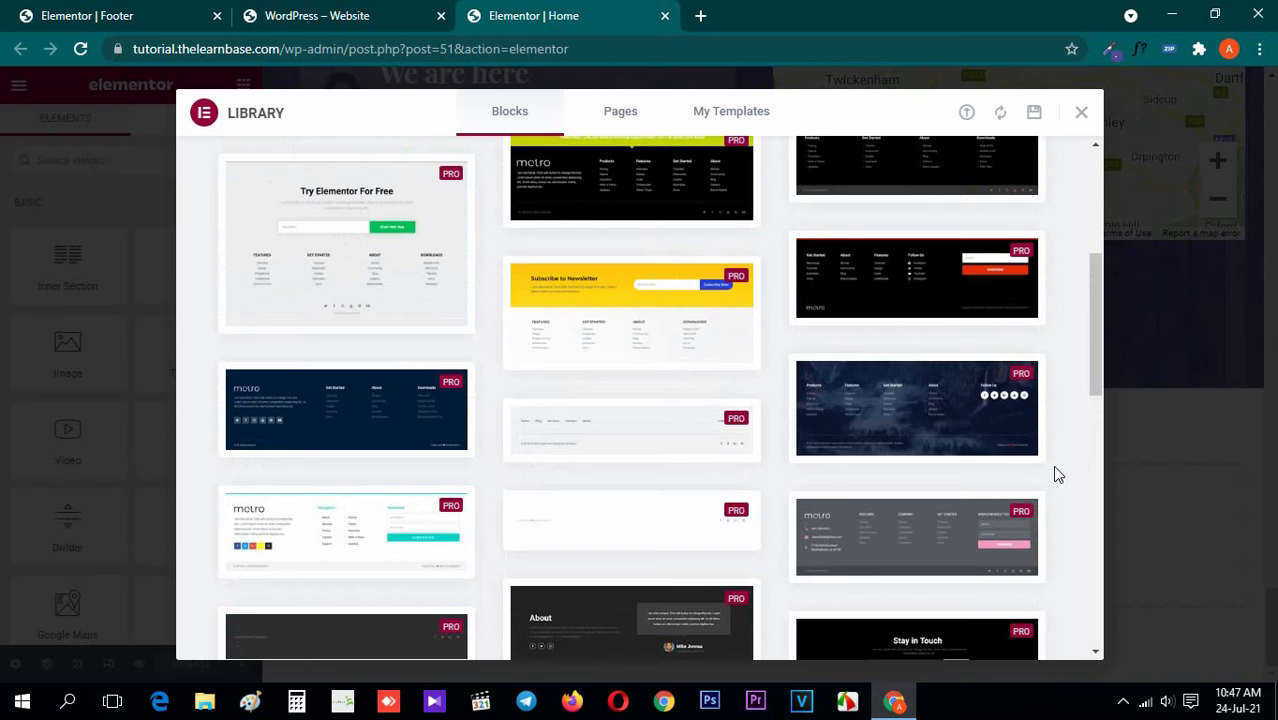
scroll(1057, 474, "up", 2)
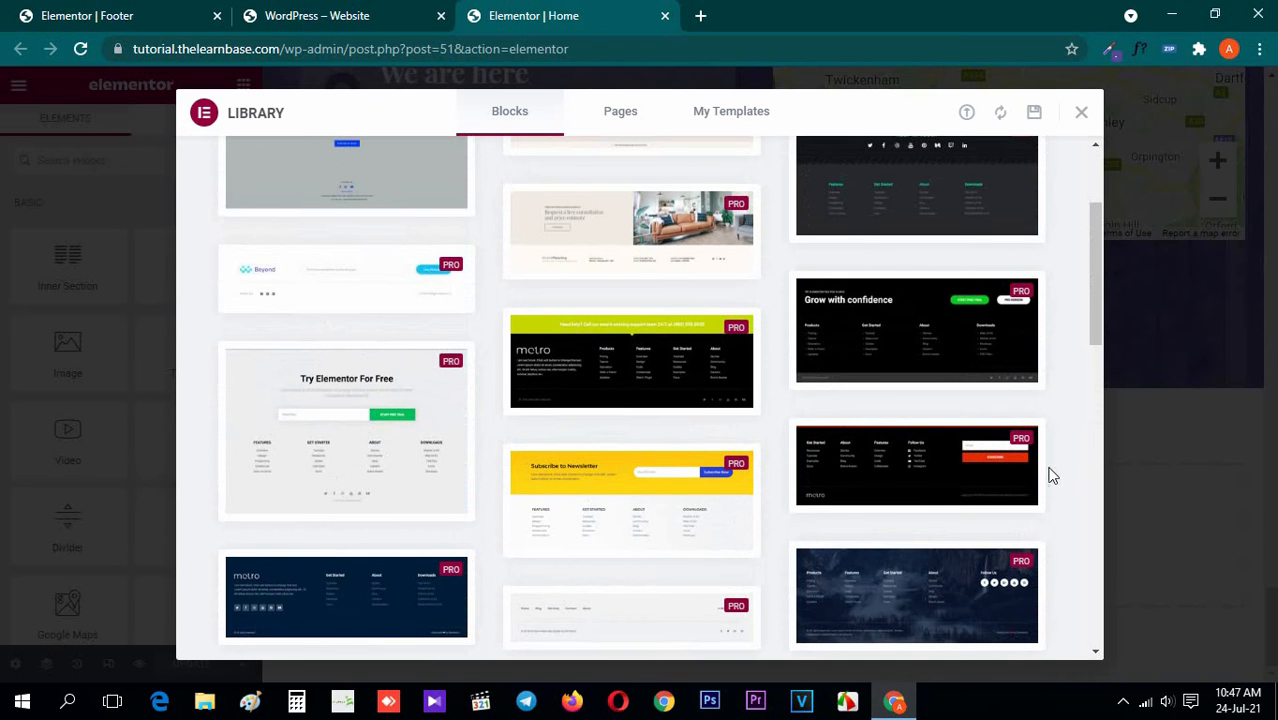
left_click(605, 352)
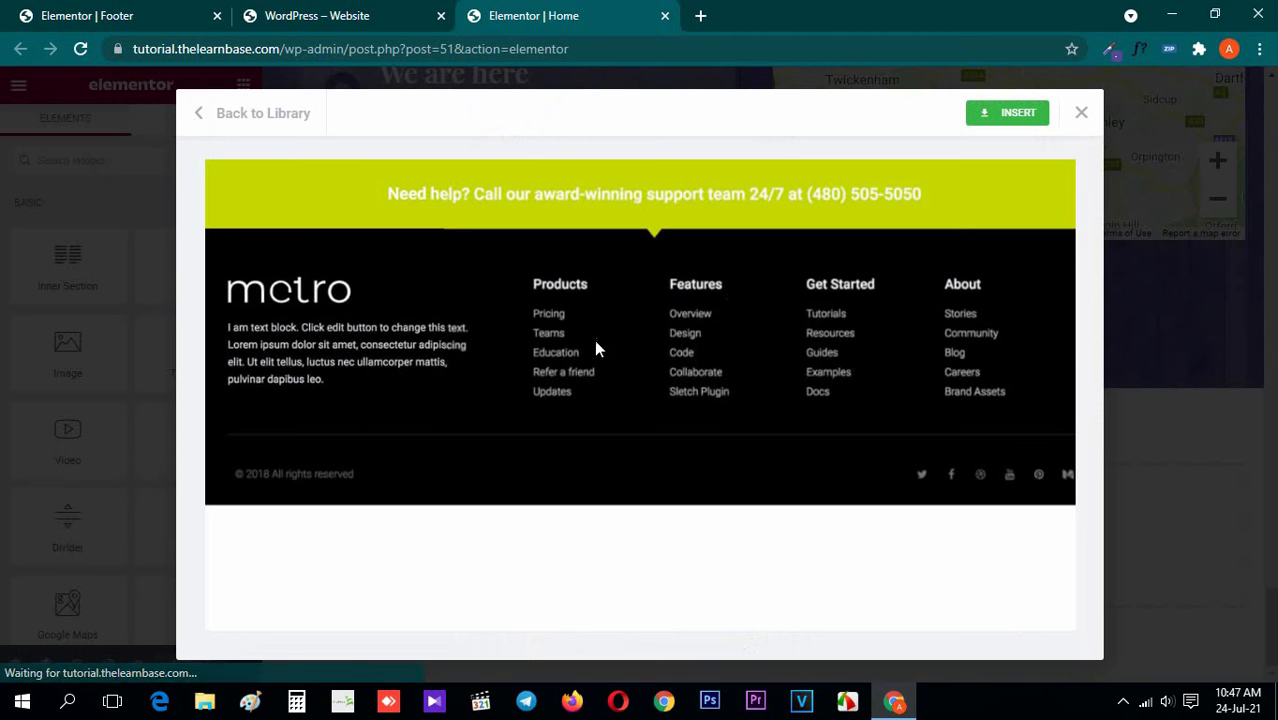
right_click(499, 281)
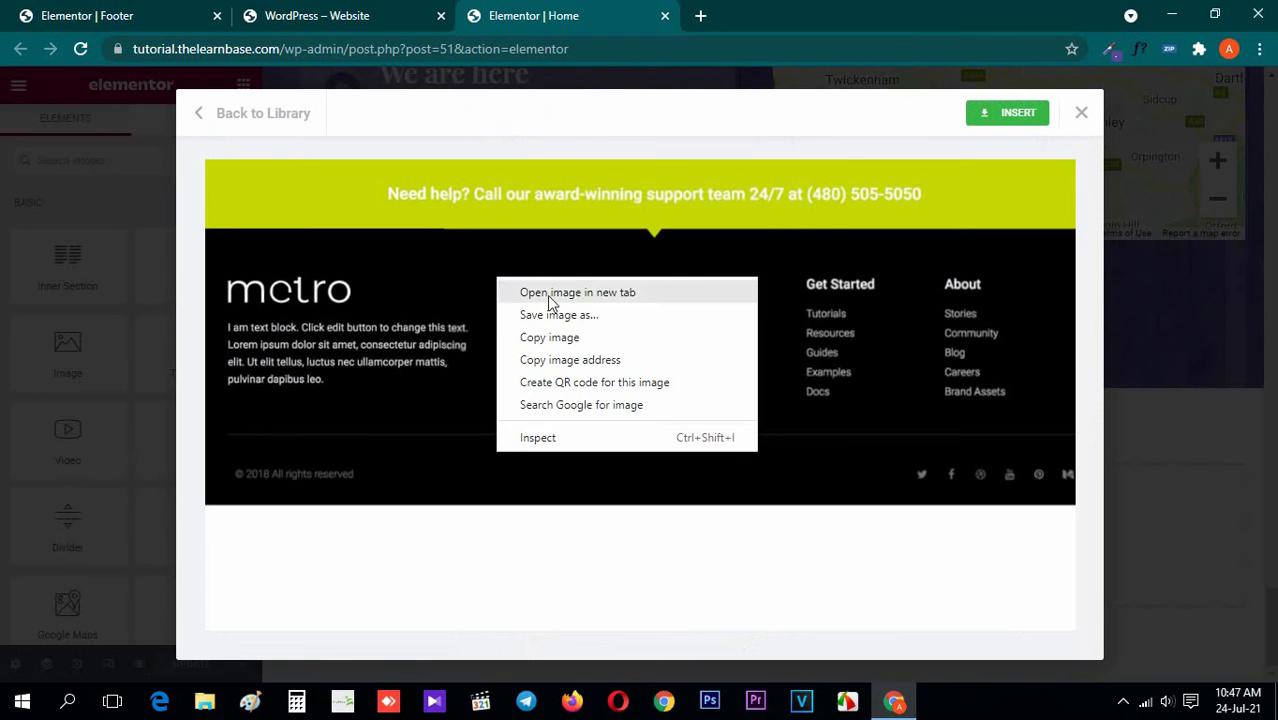
left_click(553, 292)
left_click(880, 16)
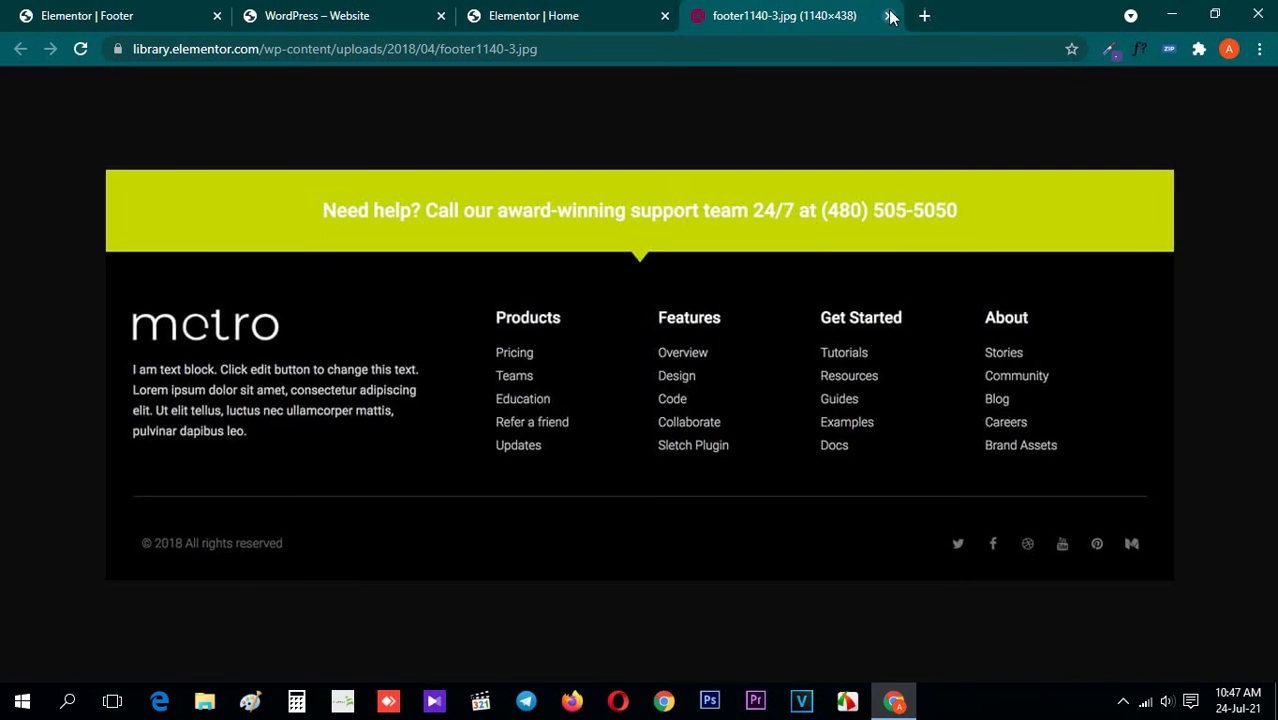
Close the library in the Home page editor and move the footer image's browser tab ahead of the Home editor's tab
left_click(537, 14)
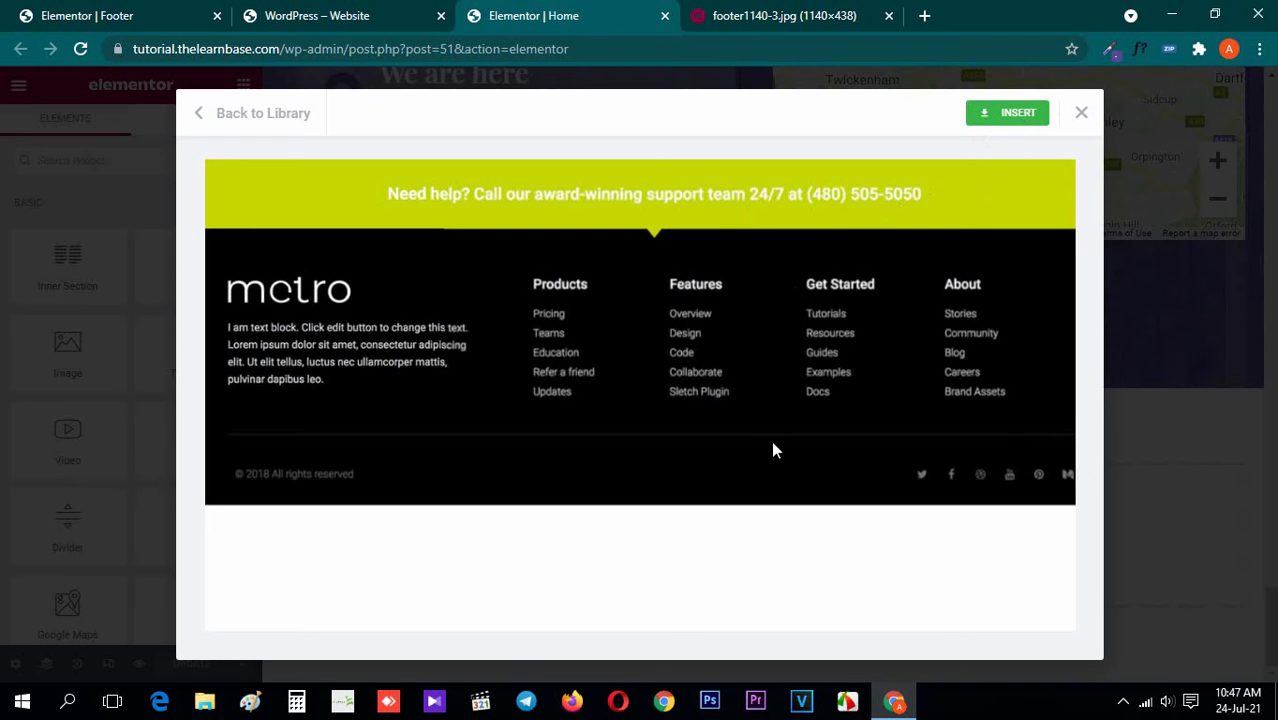
left_click(1081, 113)
left_click_drag(822, 8, 598, 12)
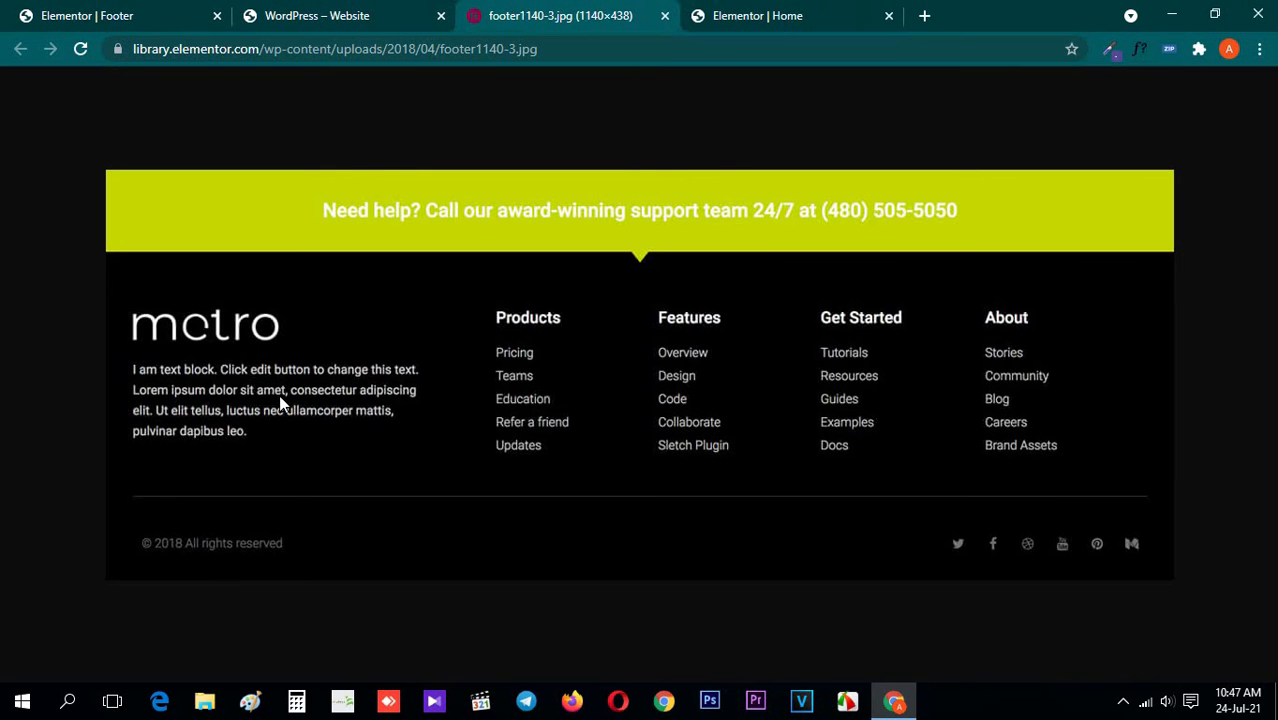
Search Google for "lorem ipsum" in a new browser tab and open the lipsum.com generator result
left_click(922, 15)
type("lorem ipsum")
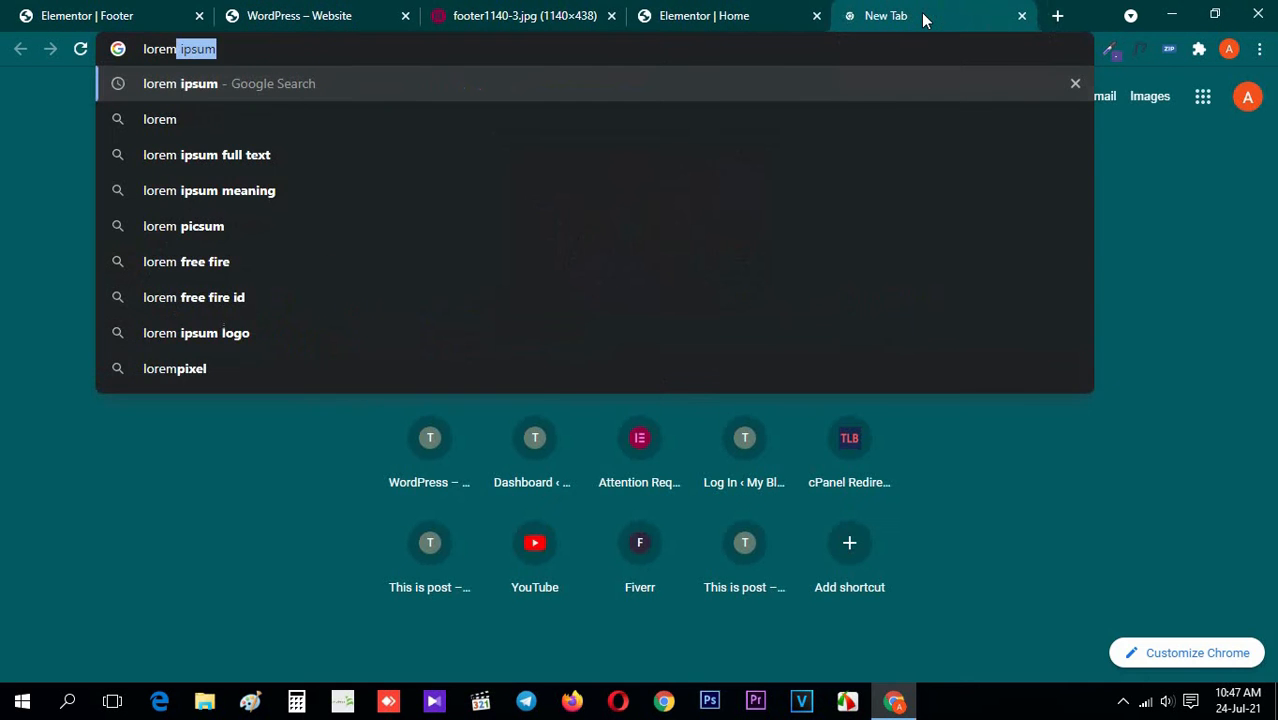
key("Return")
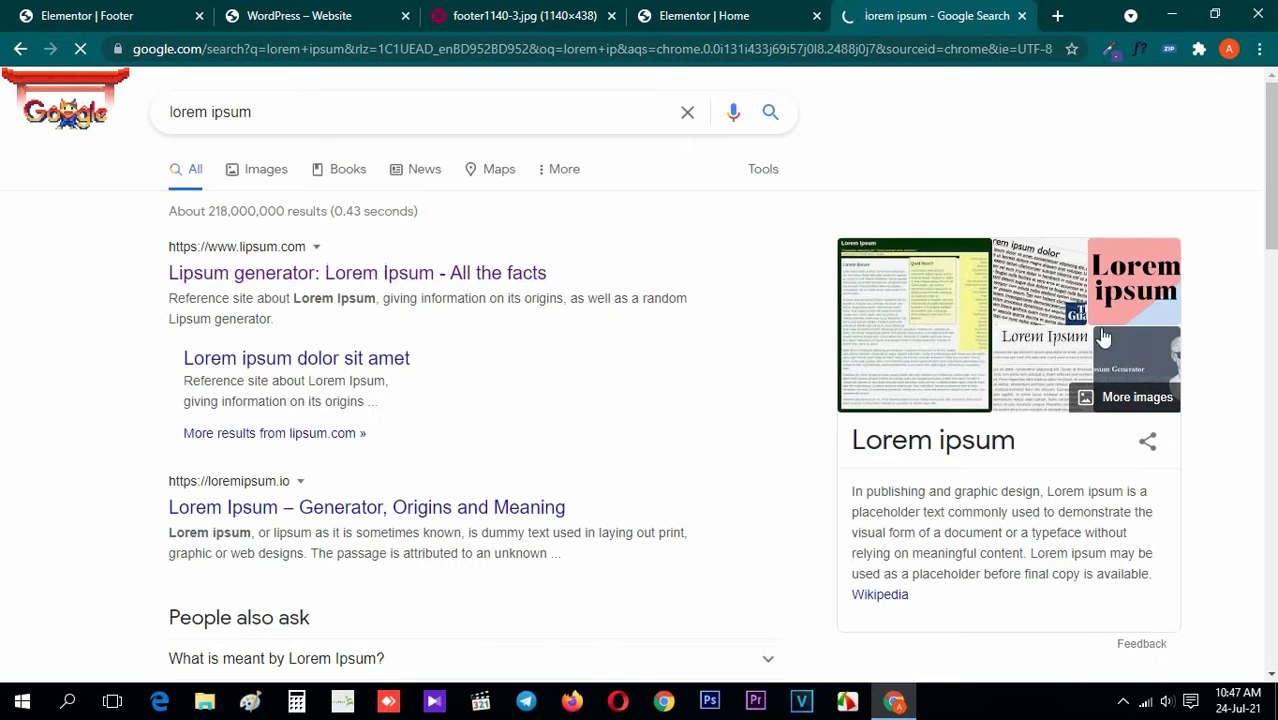
left_click(490, 270)
Return to the Footer template's editor and close its block library
left_click(60, 15)
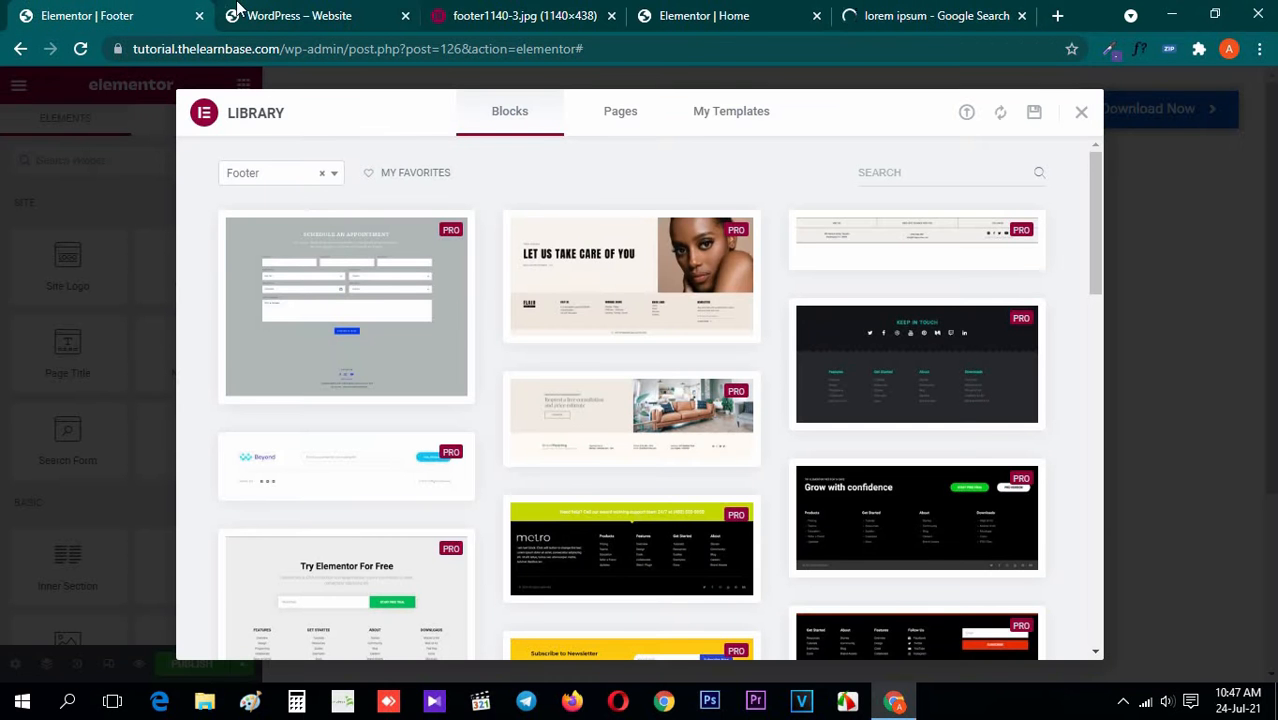
left_click(1083, 115)
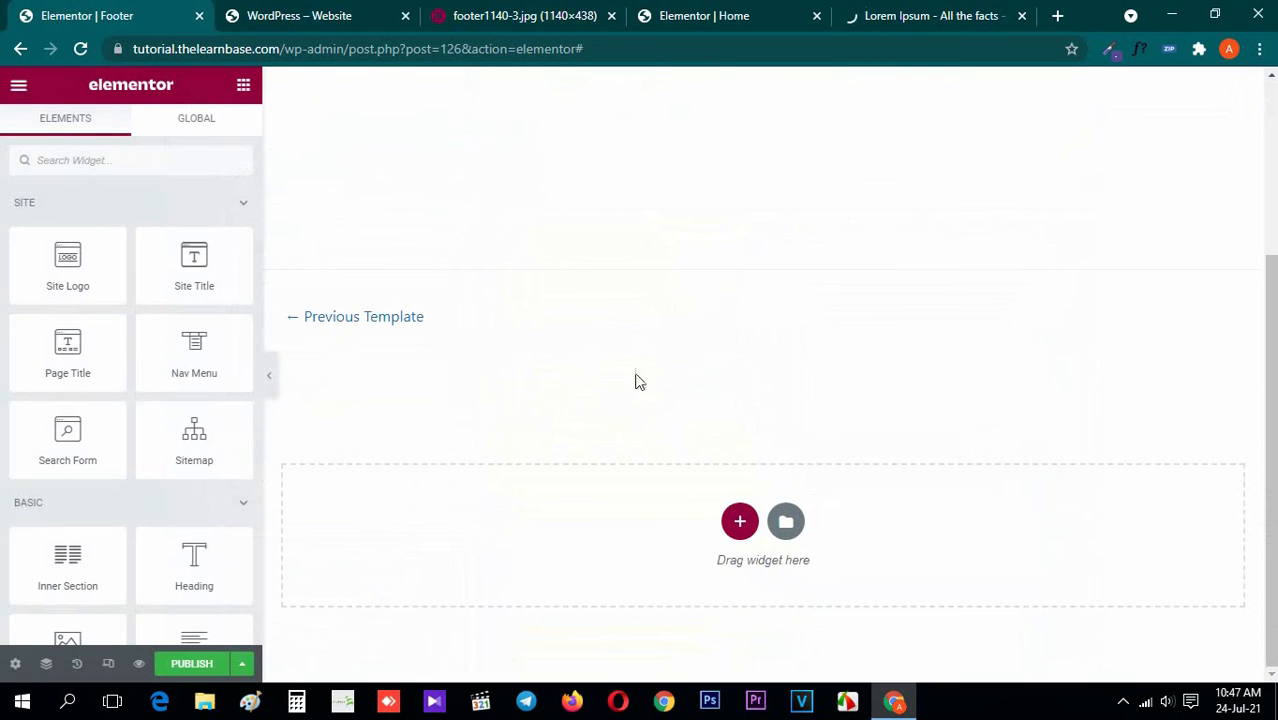
Move the footer reference image's browser tab beside the Footer template's tab, view the image, and return to the Footer editor
left_click_drag(534, 7, 345, 7)
left_click(109, 8)
left_click(291, 8)
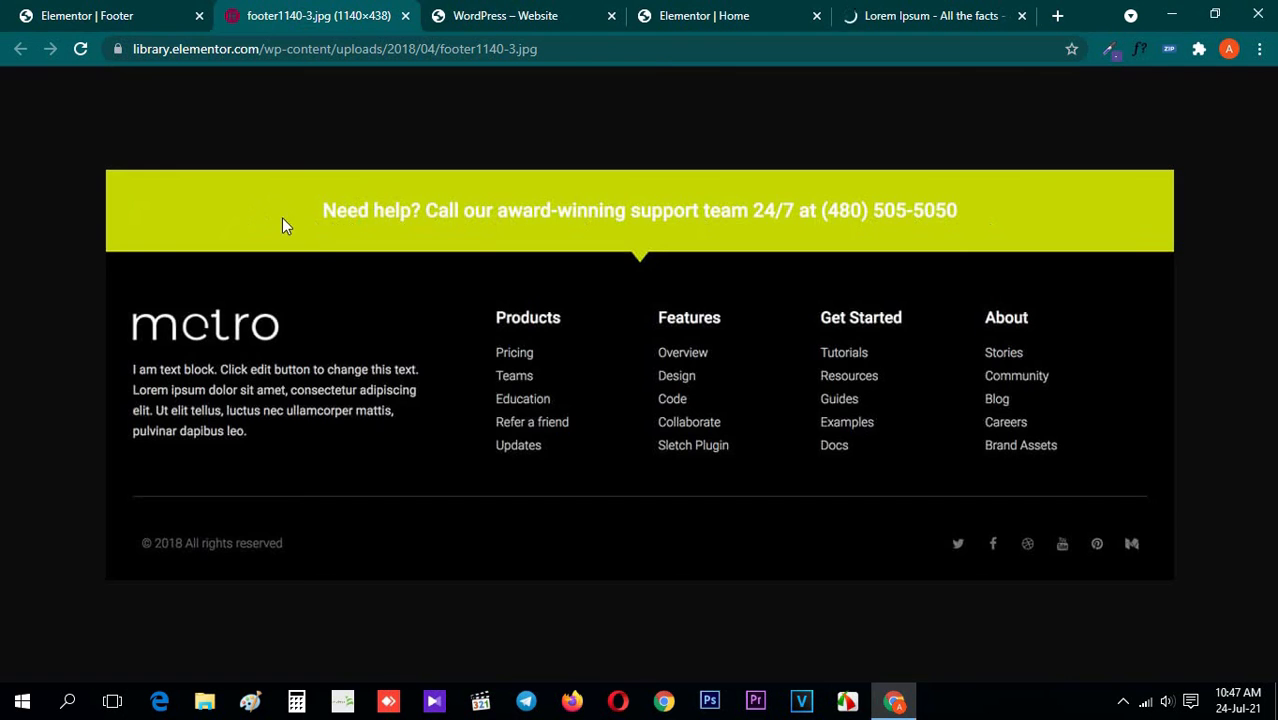
left_click(48, 8)
Add an inner section to the footer canvas and delete one of its columns to leave a single-column section
scroll(105, 505, "down", 2)
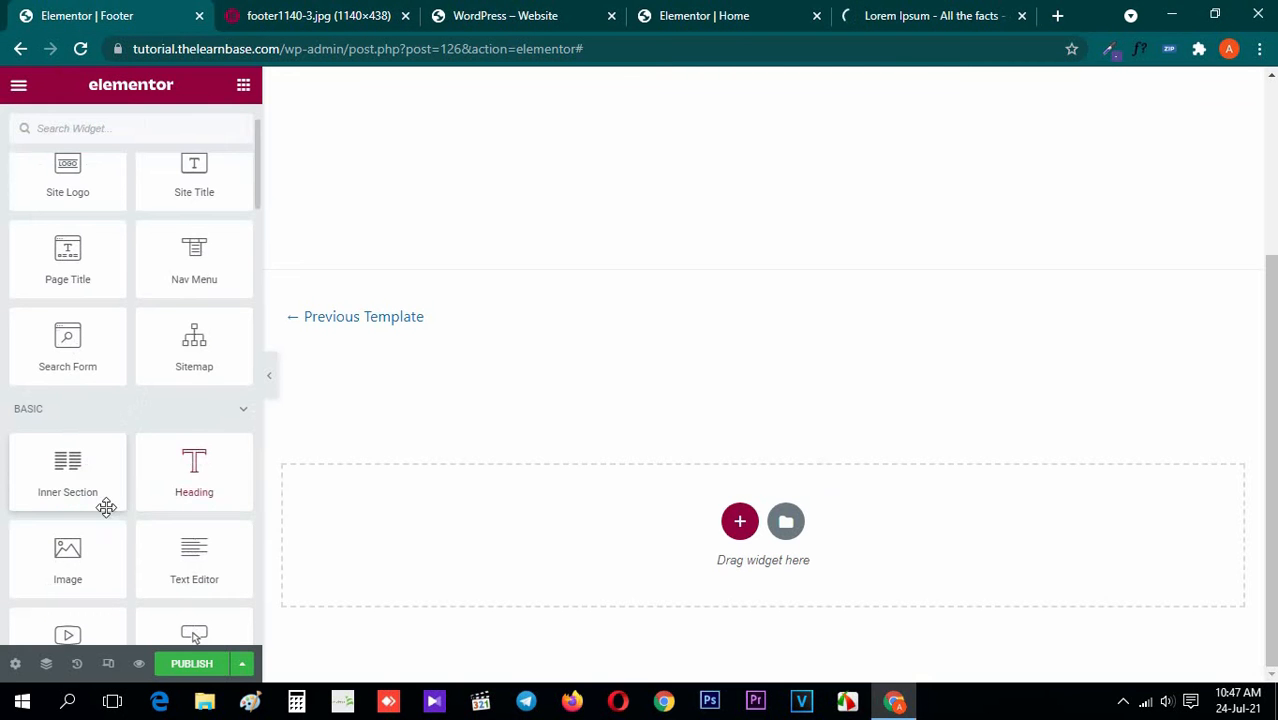
left_click_drag(105, 500, 476, 545)
left_click(243, 85)
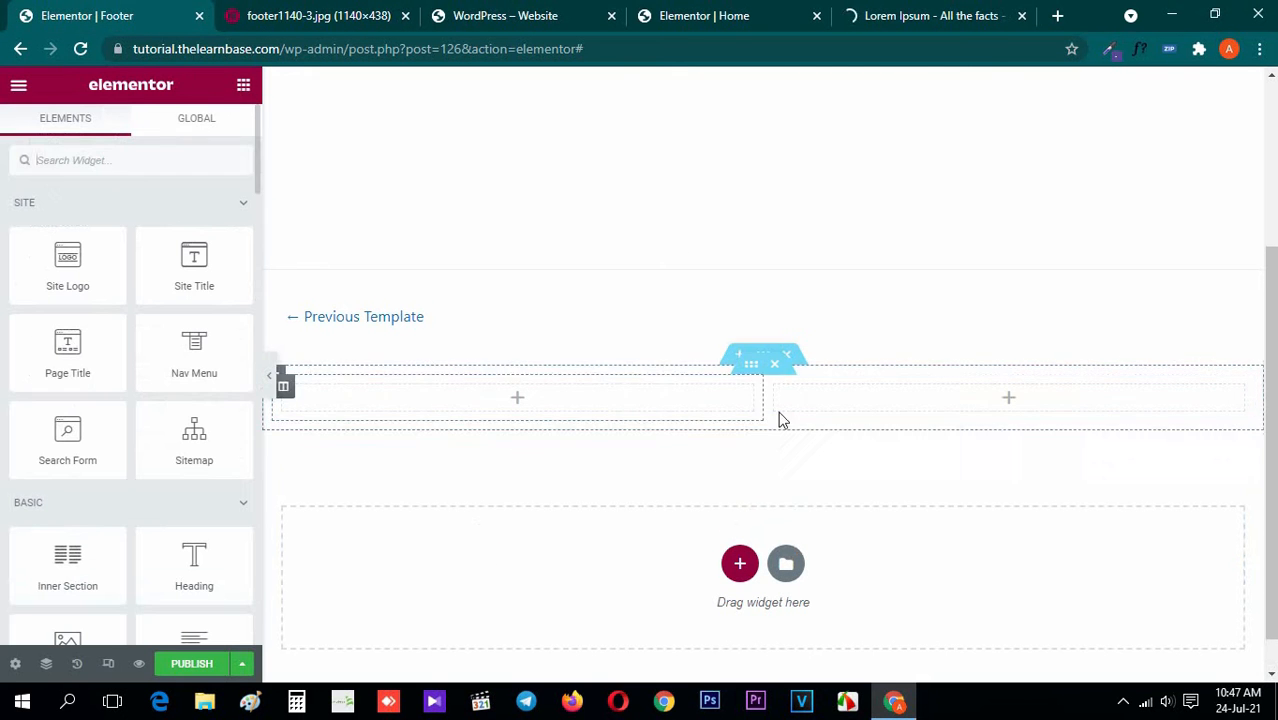
right_click(775, 393)
left_click(870, 657)
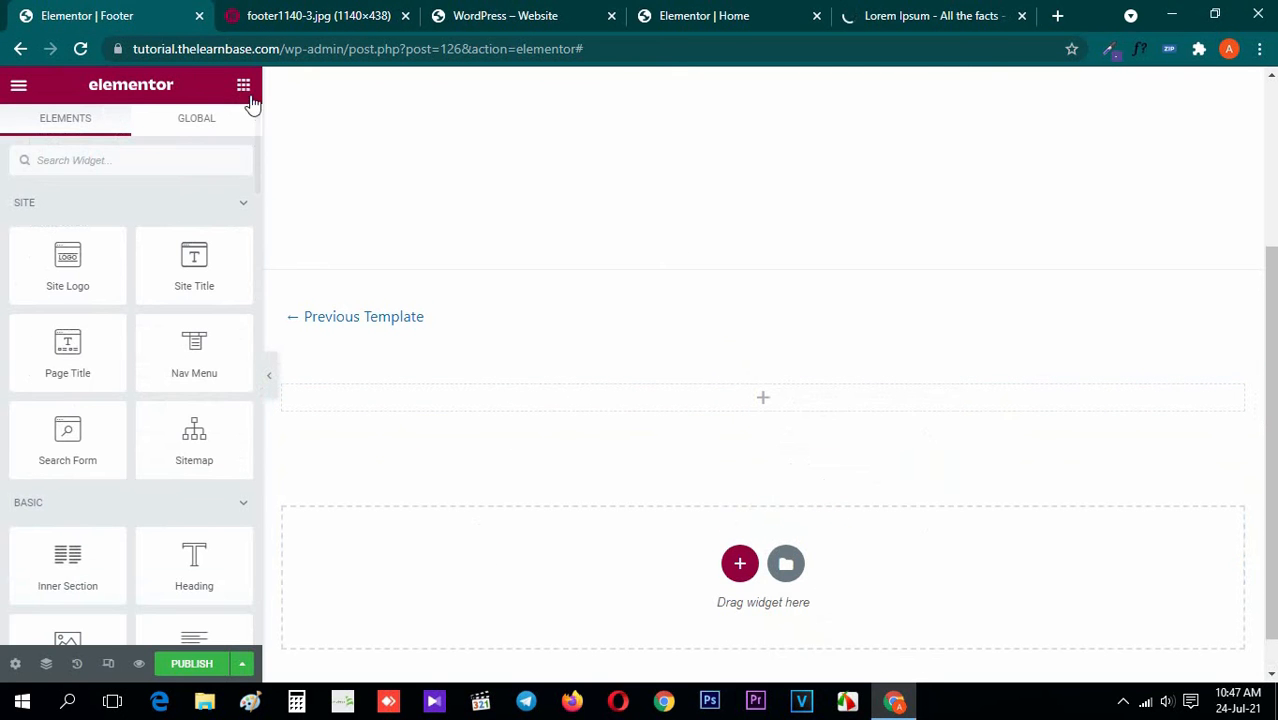
Add a centred heading to the single-column section and replace its title with "What is Lorem Ipsum?" copied from lipsum.com
left_click_drag(175, 556, 725, 405)
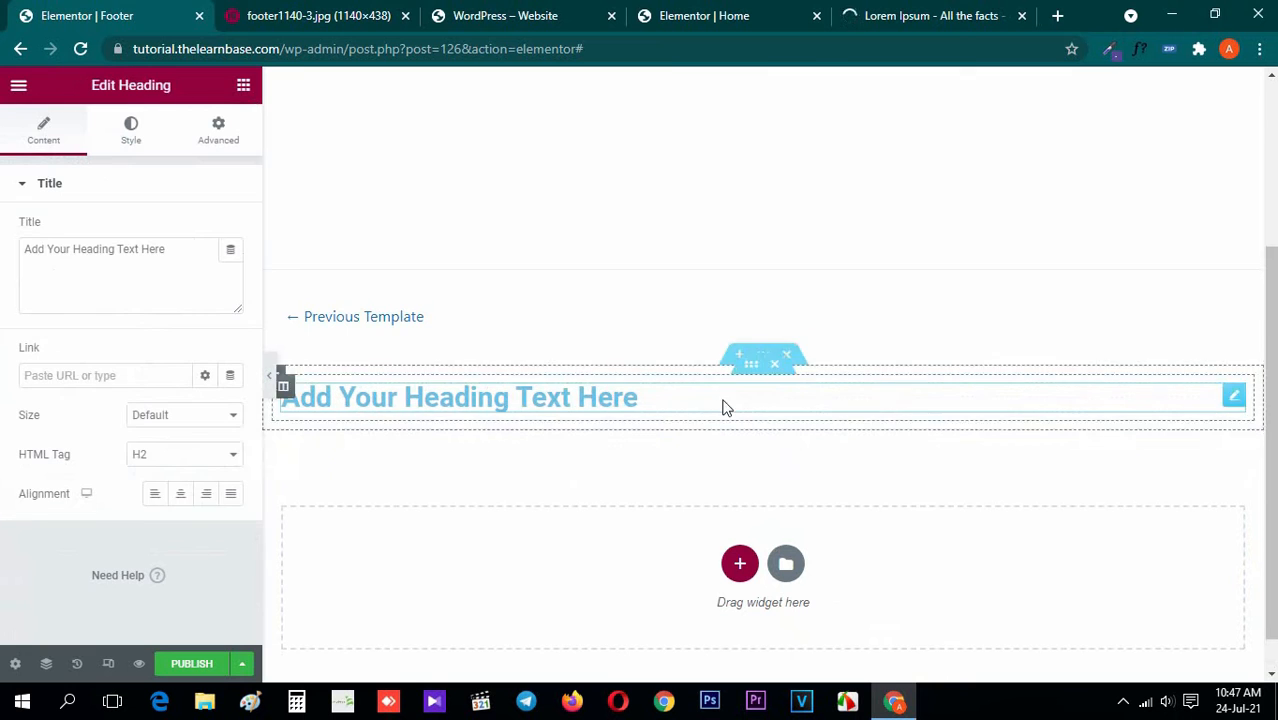
left_click(180, 495)
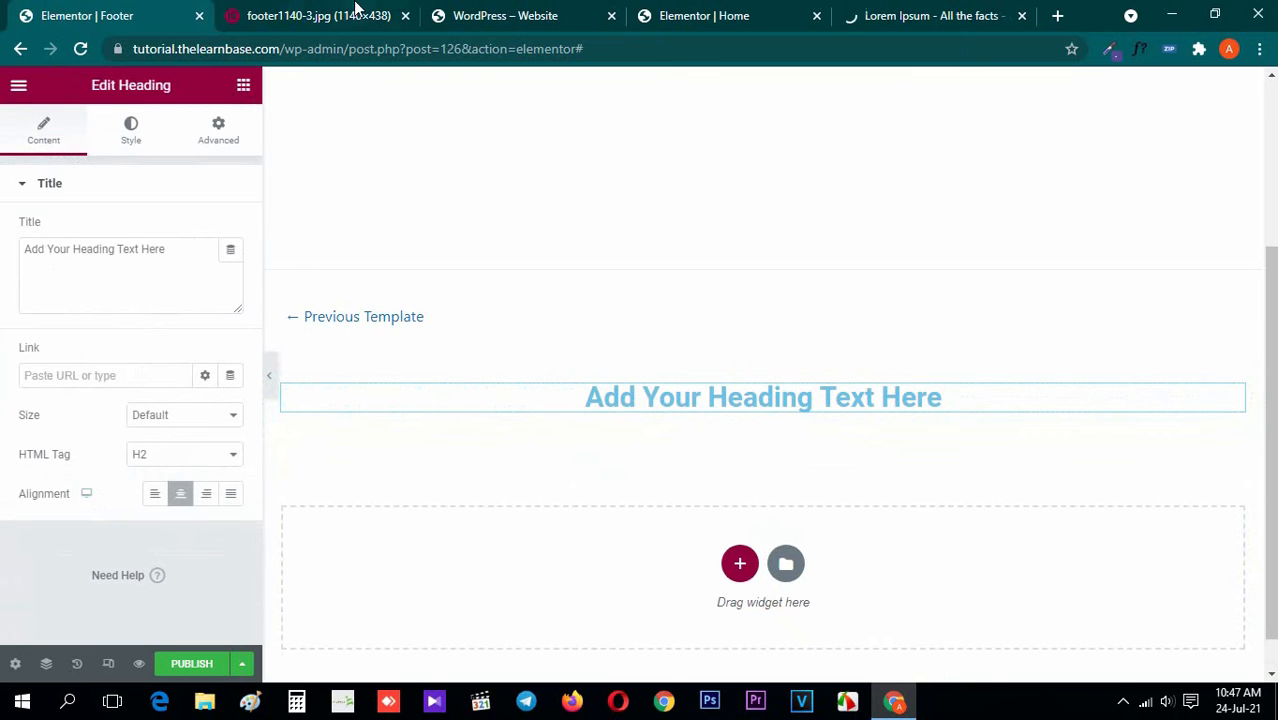
left_click(357, 10)
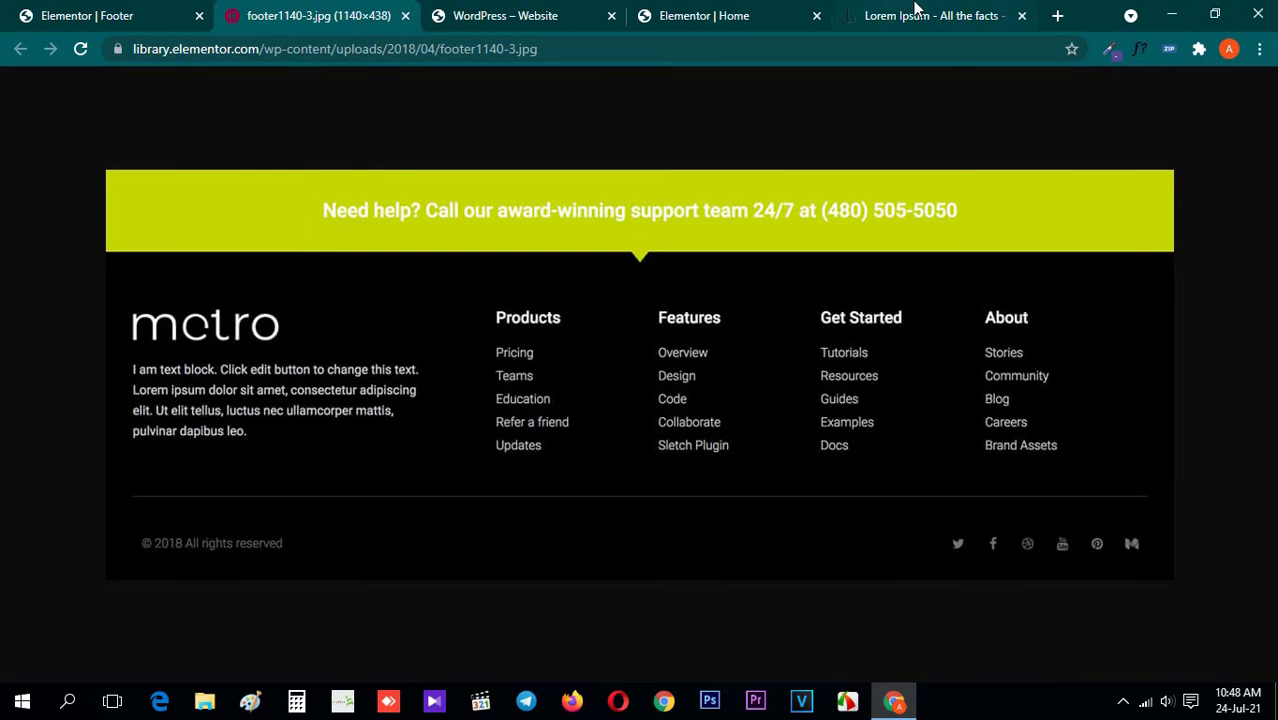
left_click(895, 12)
scroll(205, 330, "down", 1)
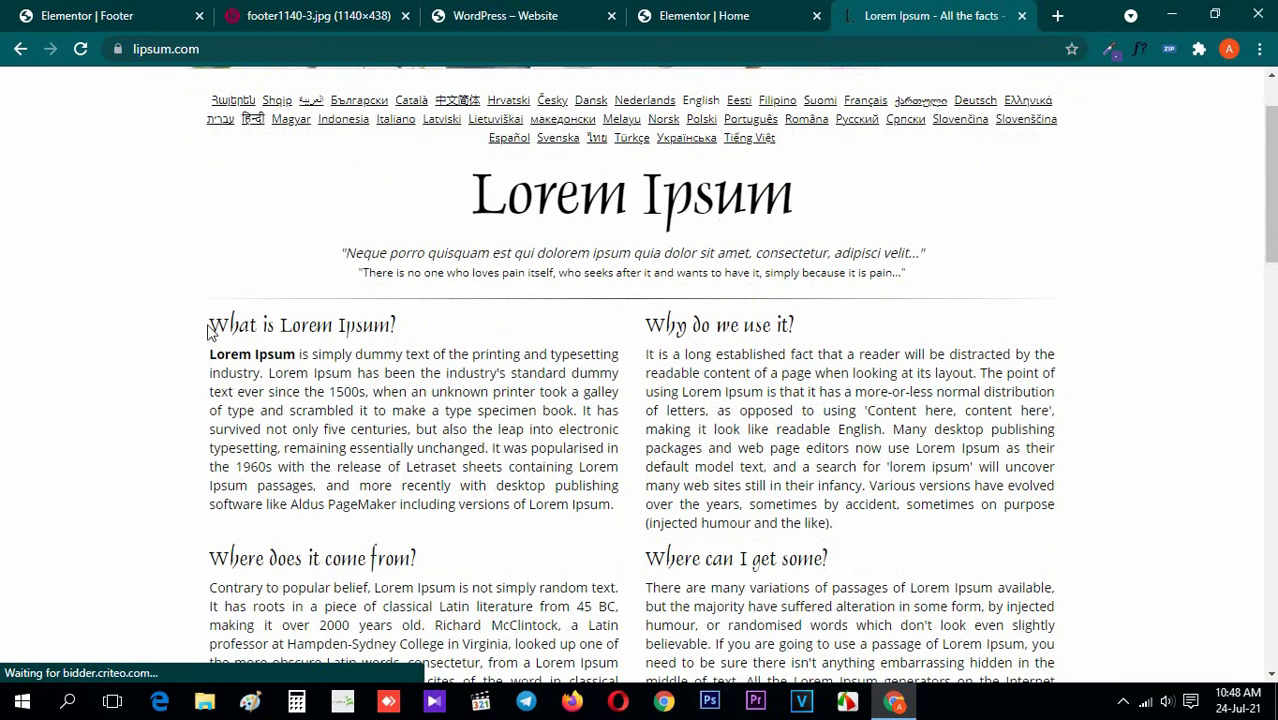
left_click_drag(212, 325, 436, 334)
key("ctrl+c")
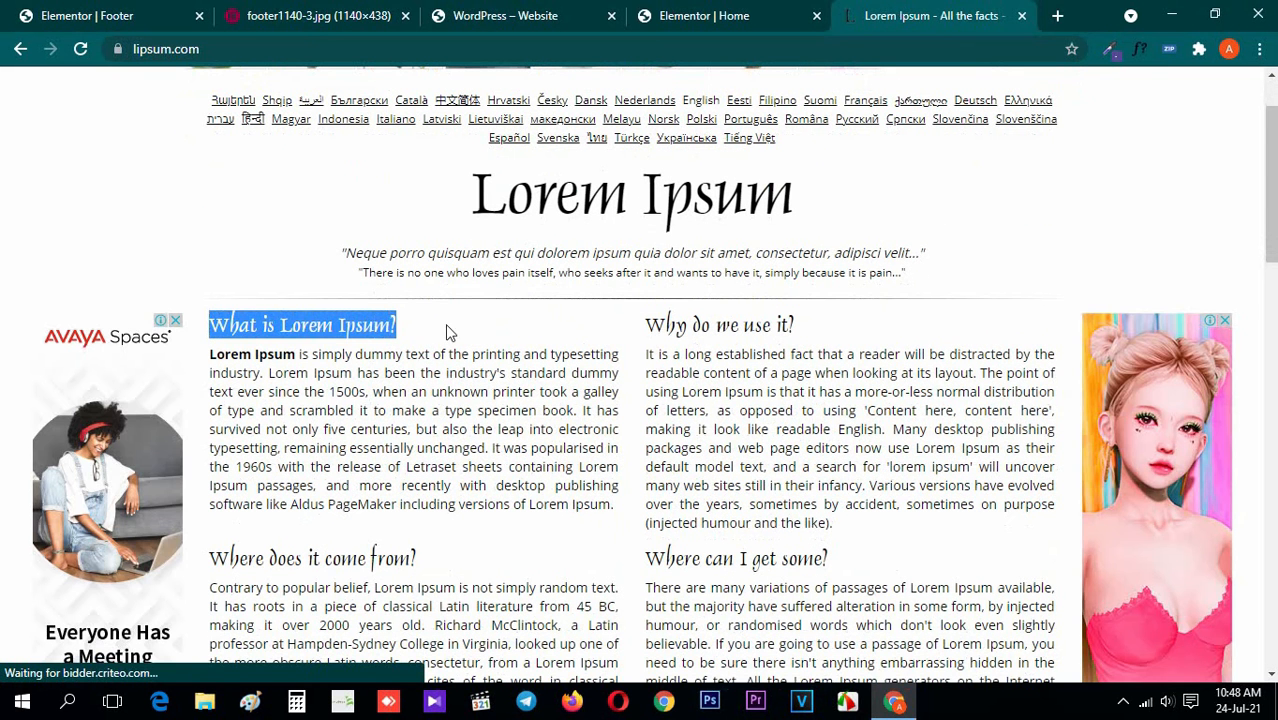
left_click(12, 10)
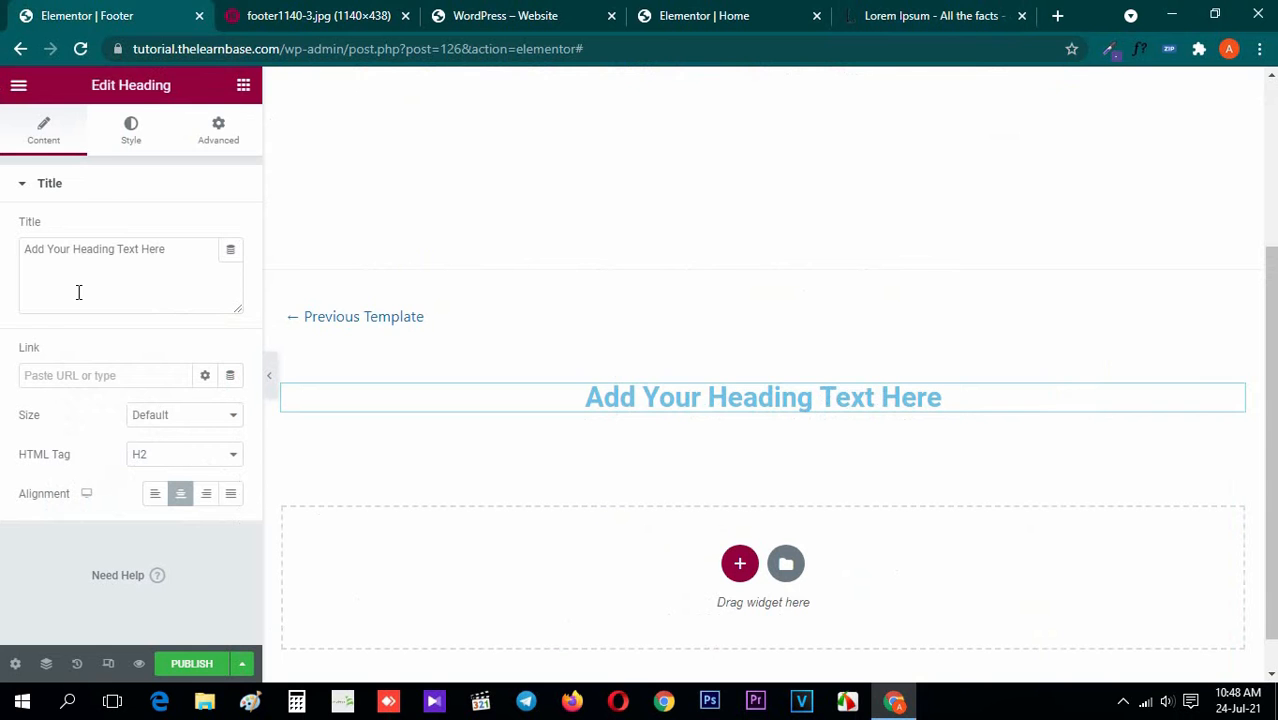
triple_click(74, 268)
key("ctrl+v")
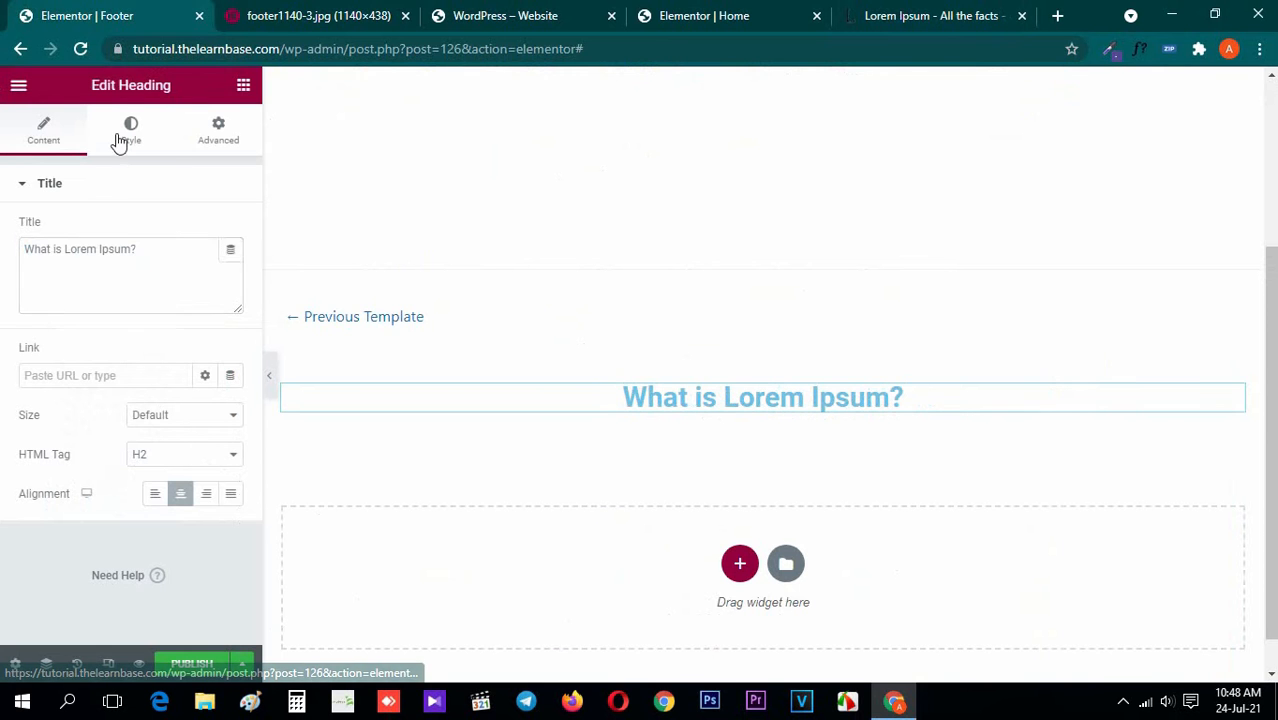
Sample the lime-green banner colour from the footer reference image with the page color picker and return to the Footer editor
left_click(315, 15)
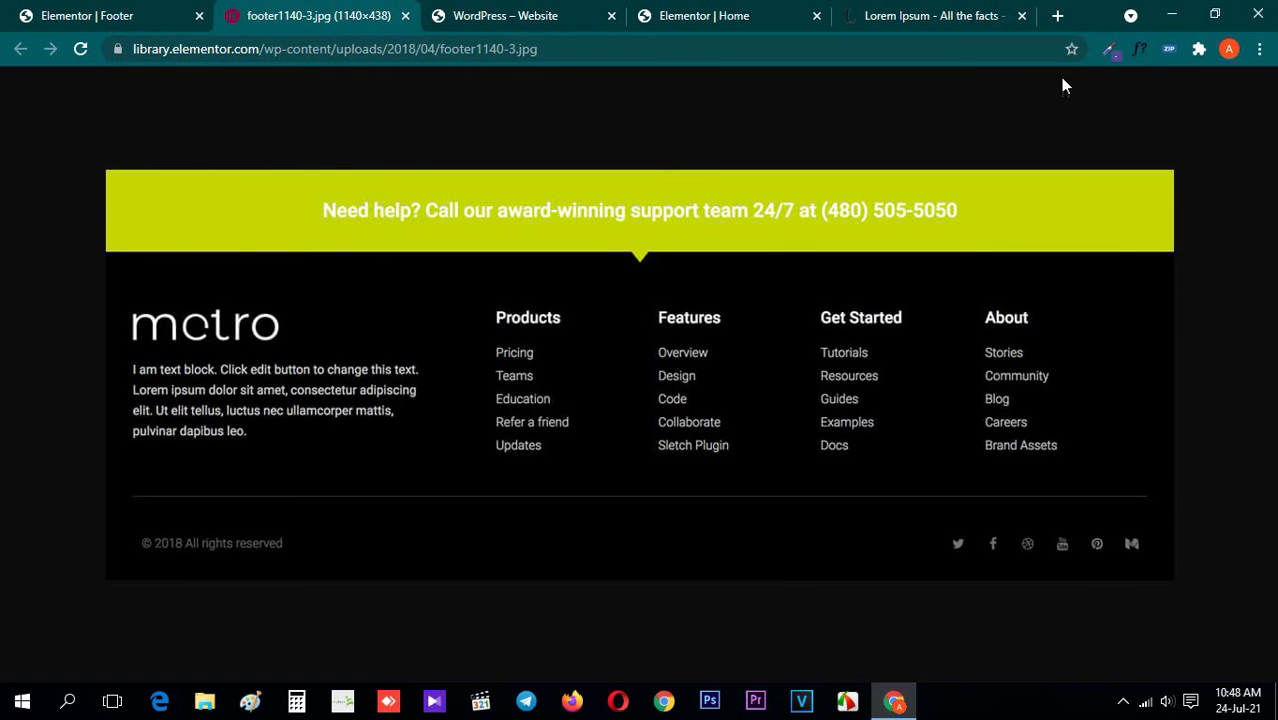
left_click(1106, 50)
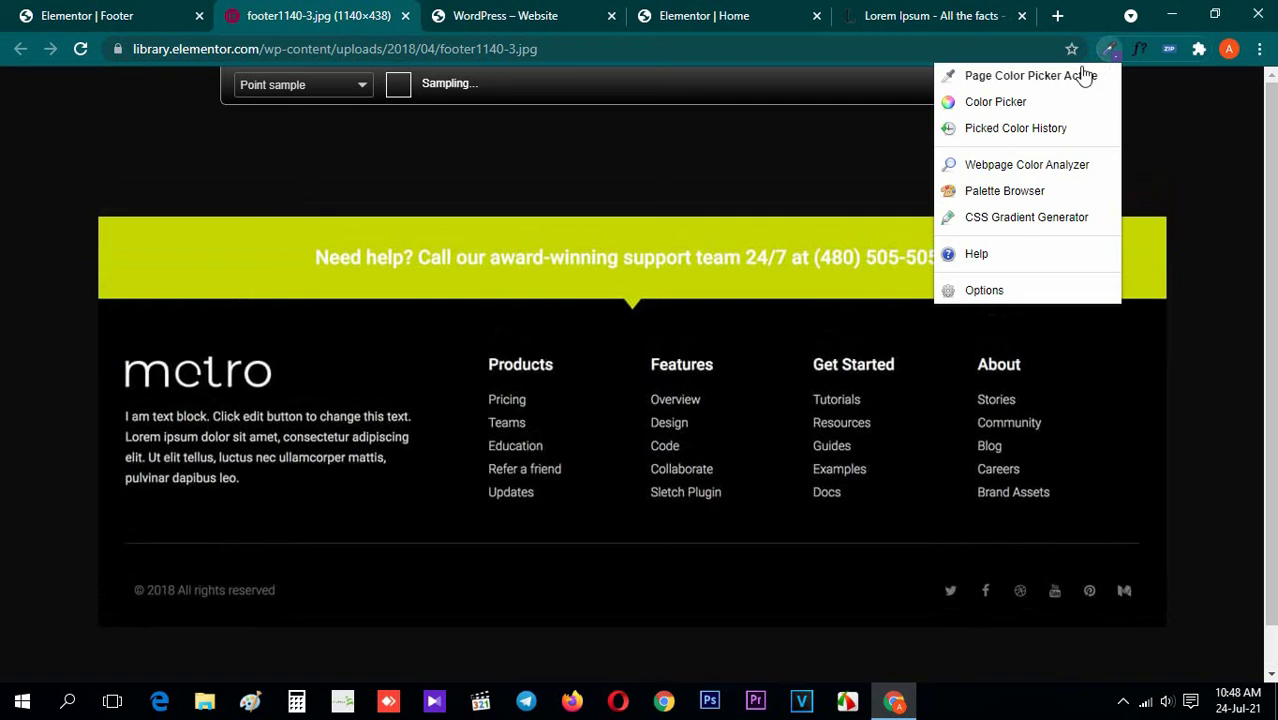
left_click(253, 265)
left_click(87, 15)
Give the heading's section a classic background in the lime green sampled from the reference image
mouse_move(799, 371)
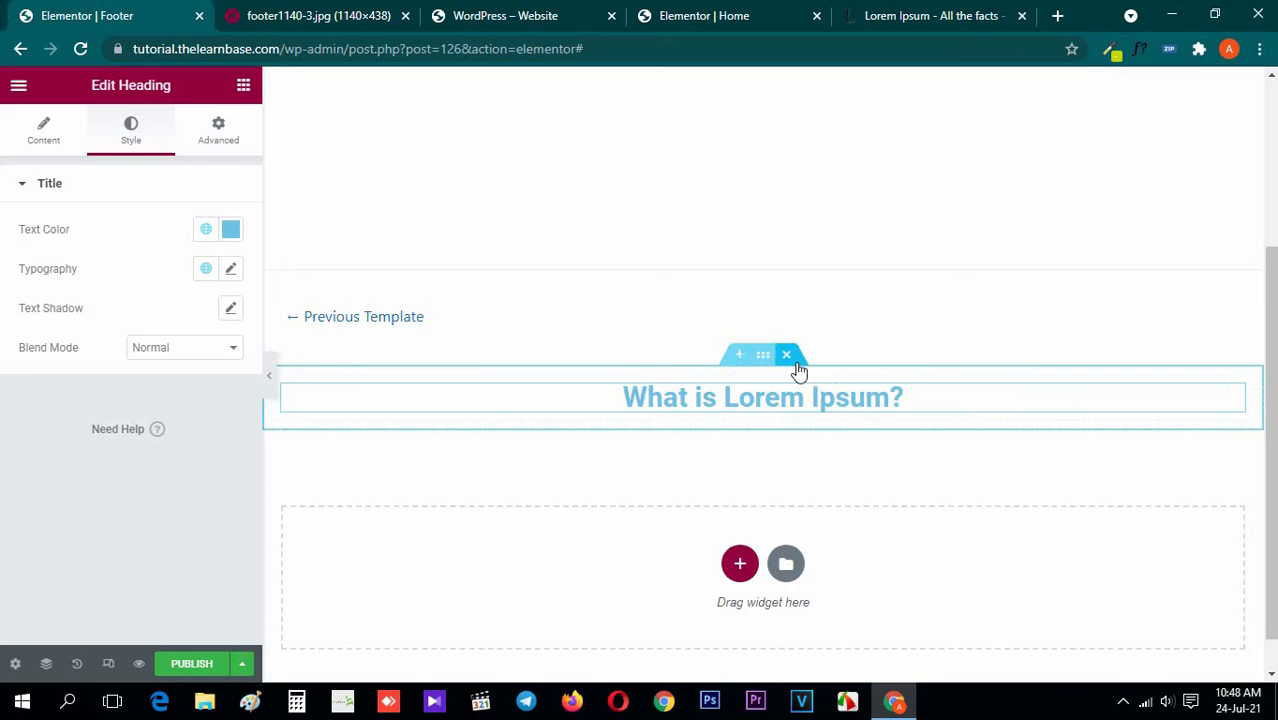
left_click(763, 358)
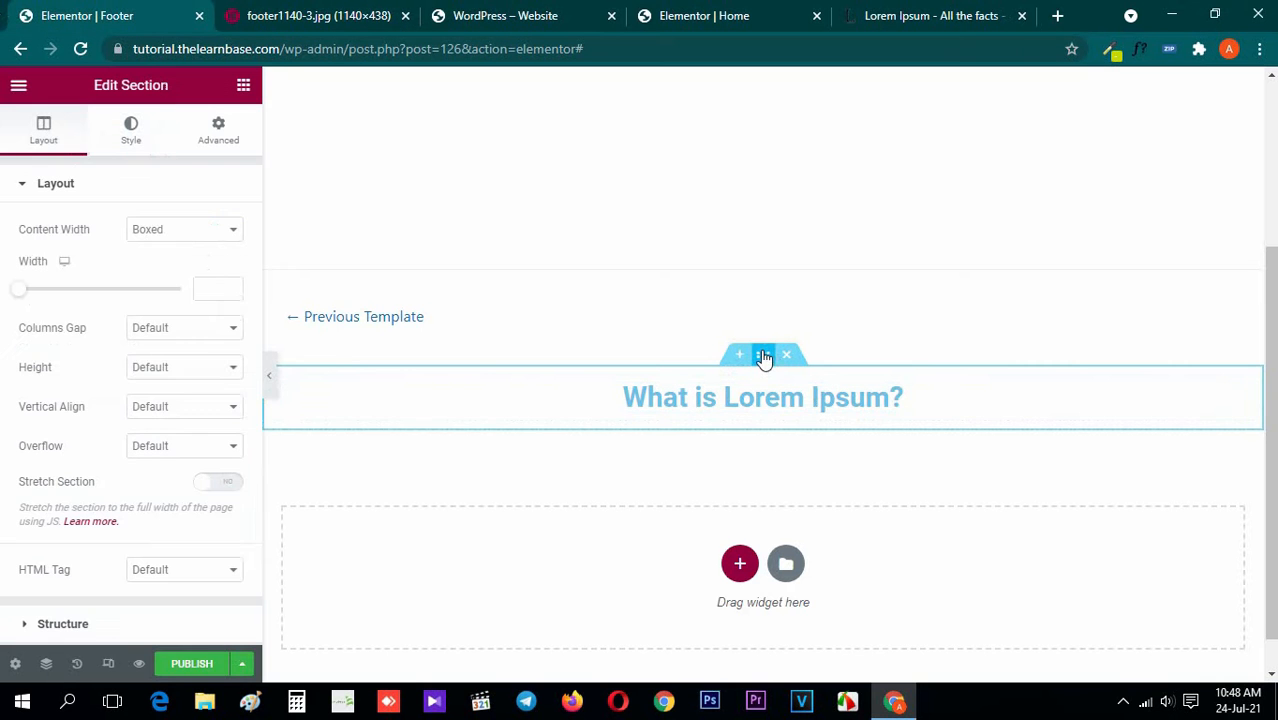
left_click(131, 130)
left_click(155, 268)
left_click(233, 309)
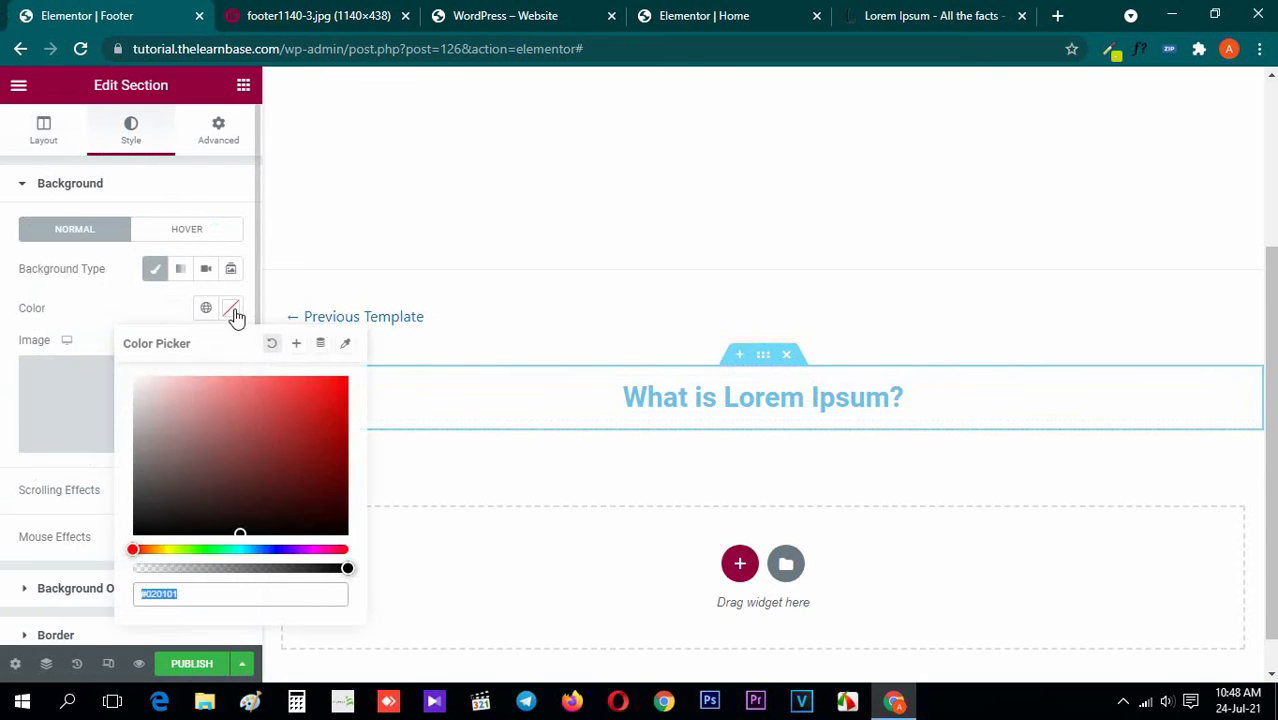
key("ctrl+v")
left_click(140, 188)
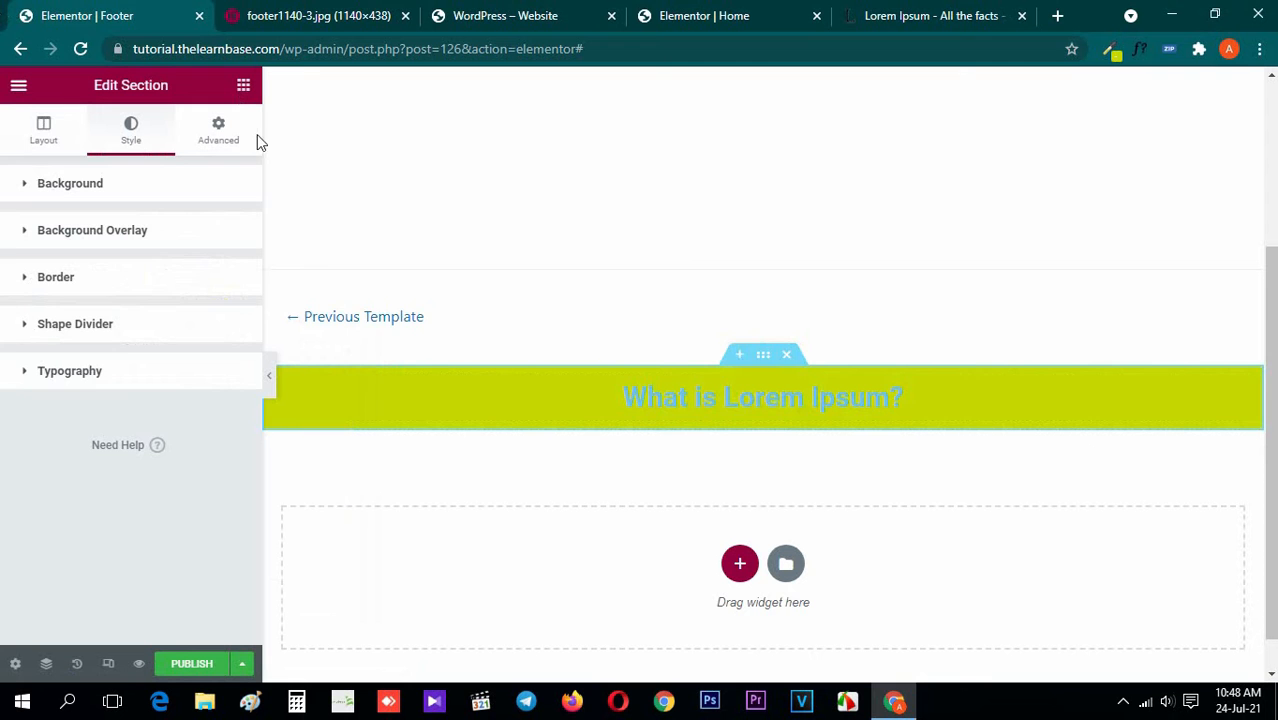
Set the text color of the "What is Lorem Ipsum?" heading to white, #FFFFFF, and return to the widget list
left_click(739, 399)
left_click(231, 229)
left_click_drag(165, 334, 131, 296)
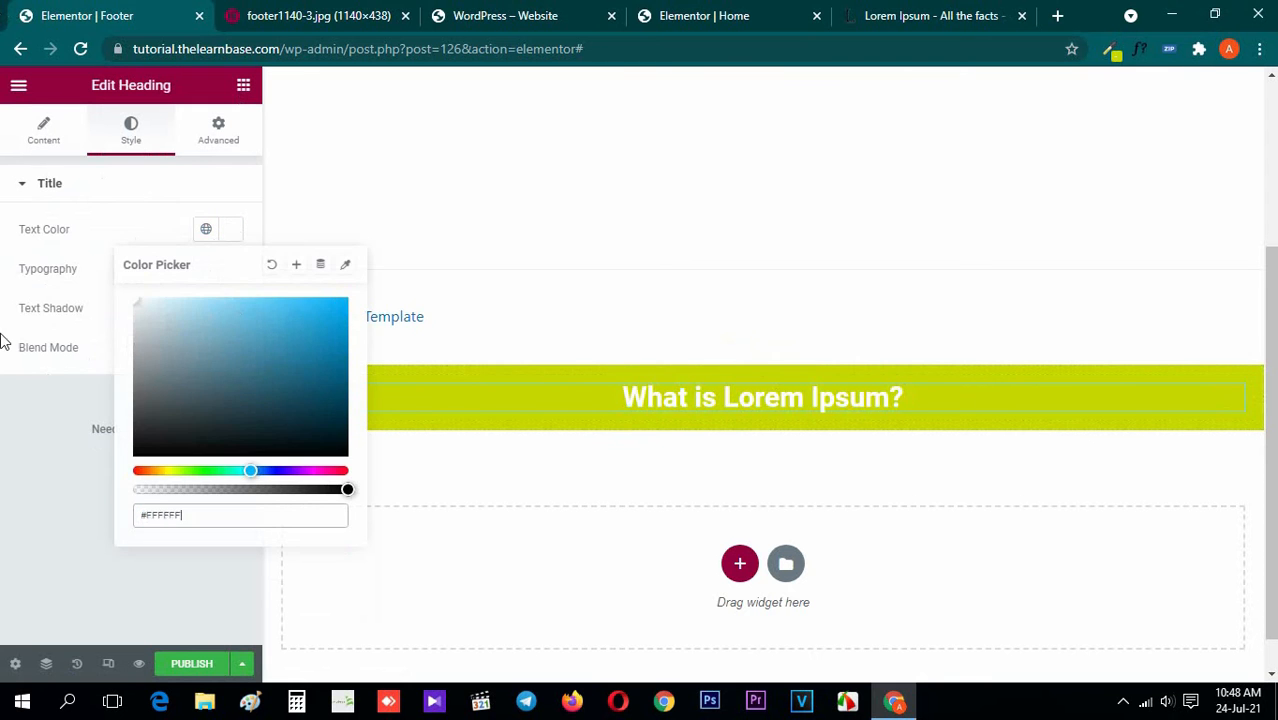
left_click(42, 445)
left_click(240, 86)
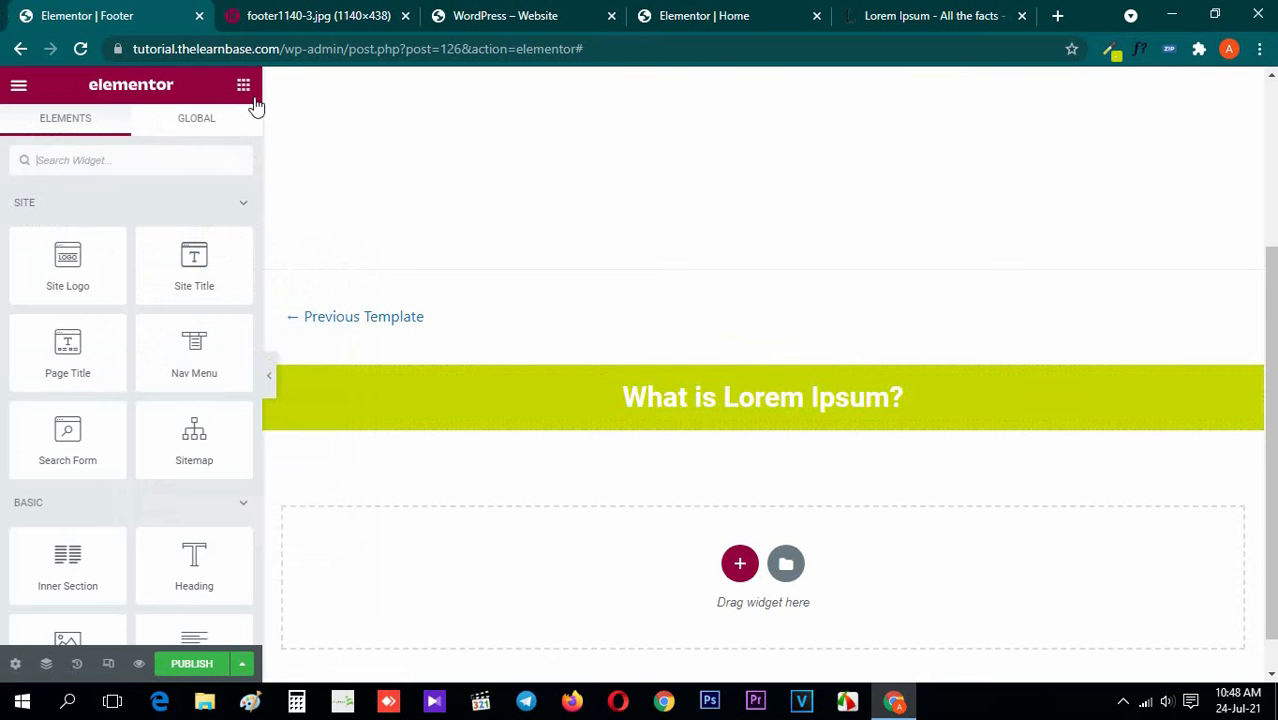
Inspect the fonts of the reference image's banner and text block with WhatFont, exit it, and return to the Footer editor
left_click(355, 13)
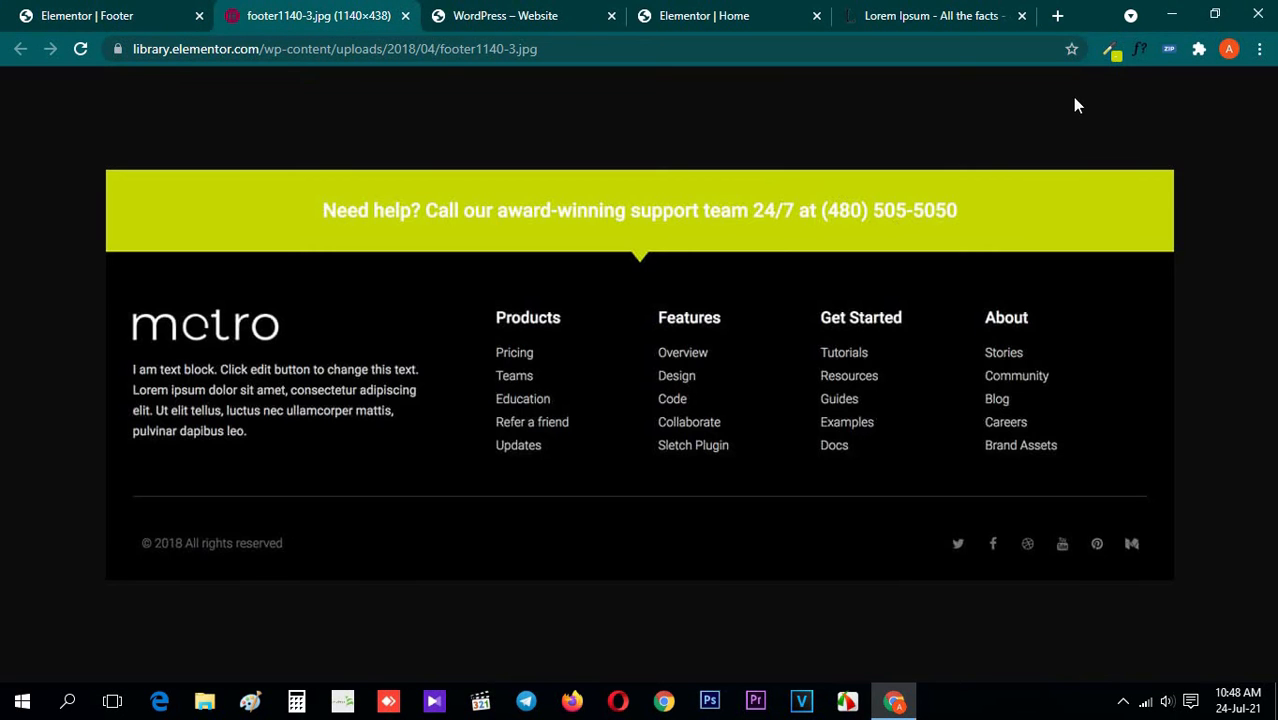
left_click(1142, 55)
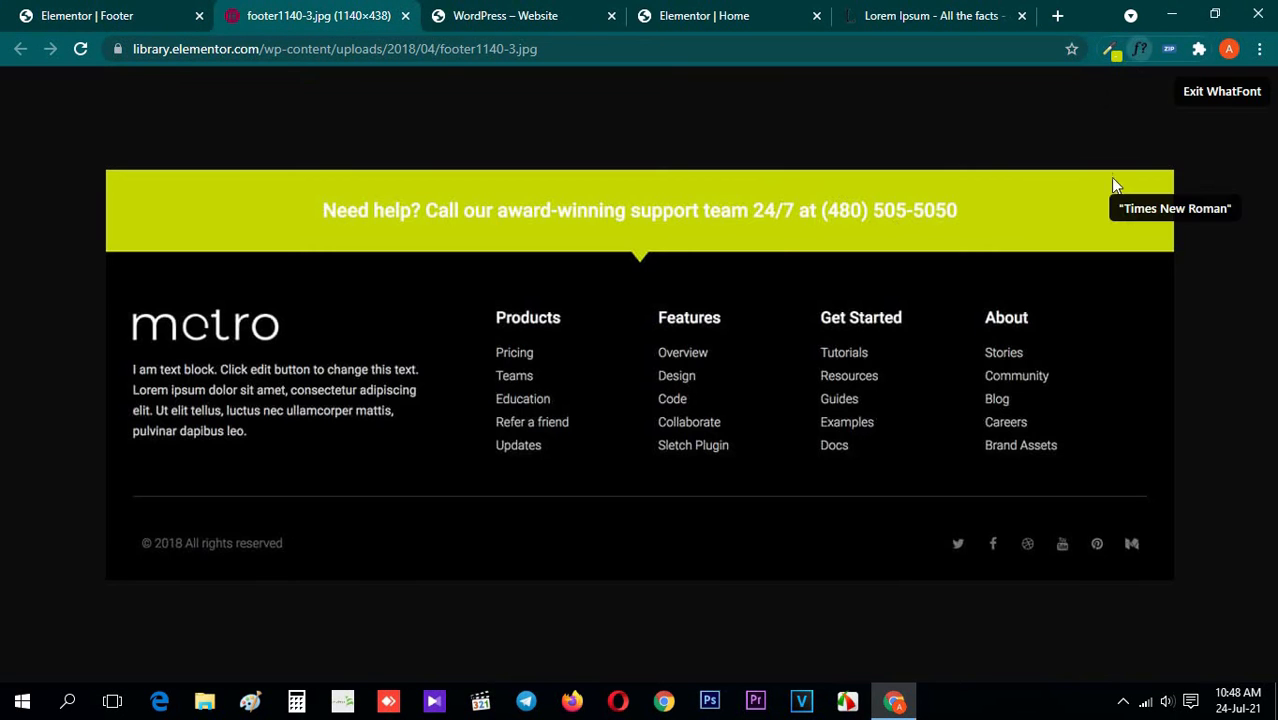
left_click(596, 216)
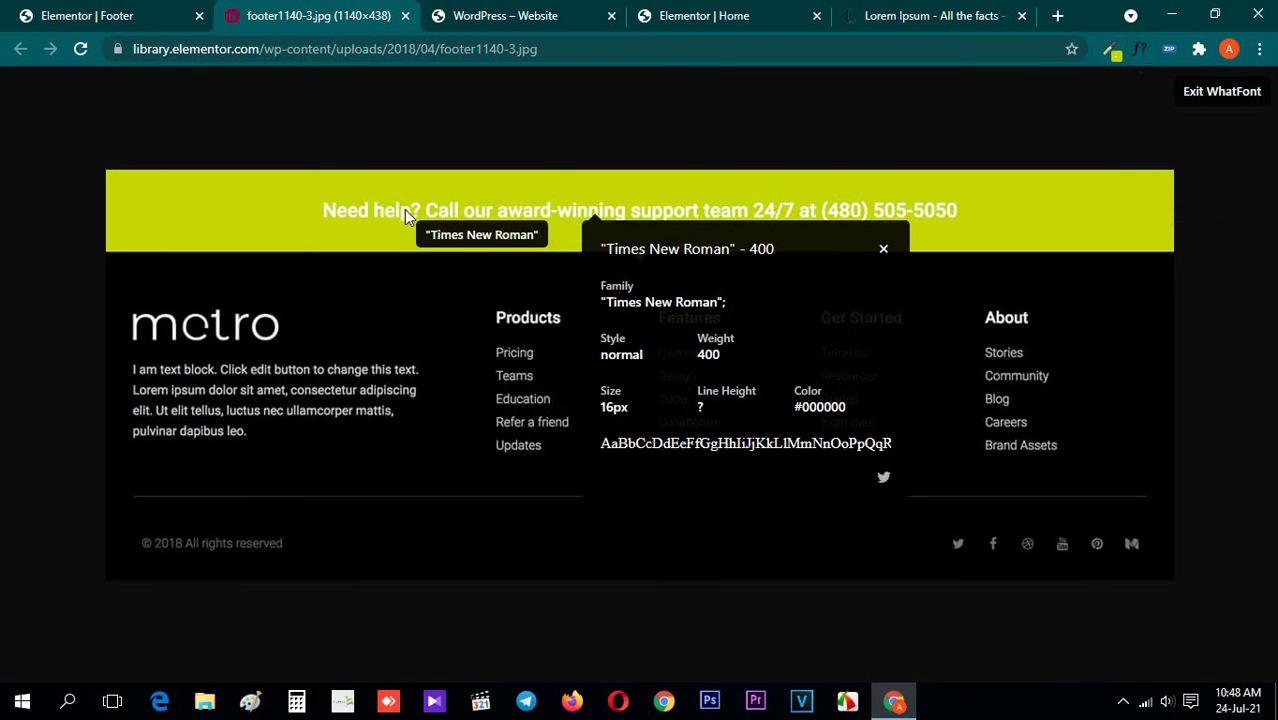
left_click(282, 369)
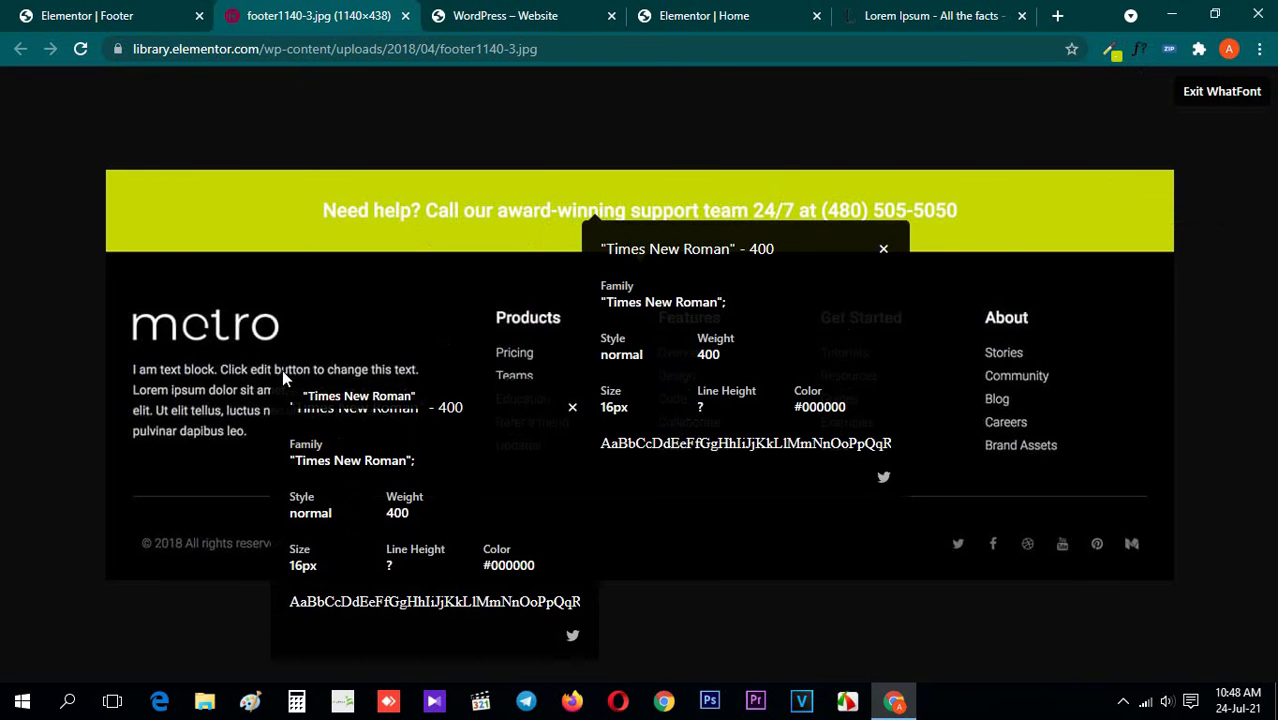
left_click(178, 411)
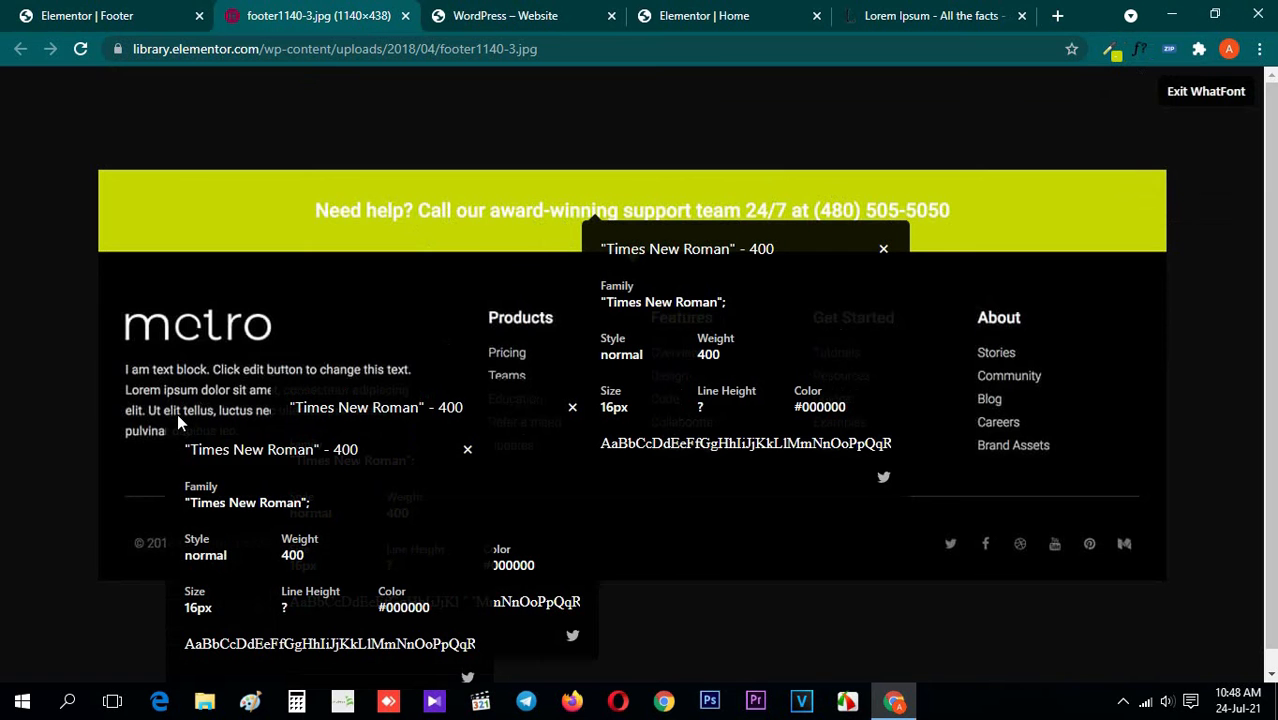
left_click(1203, 91)
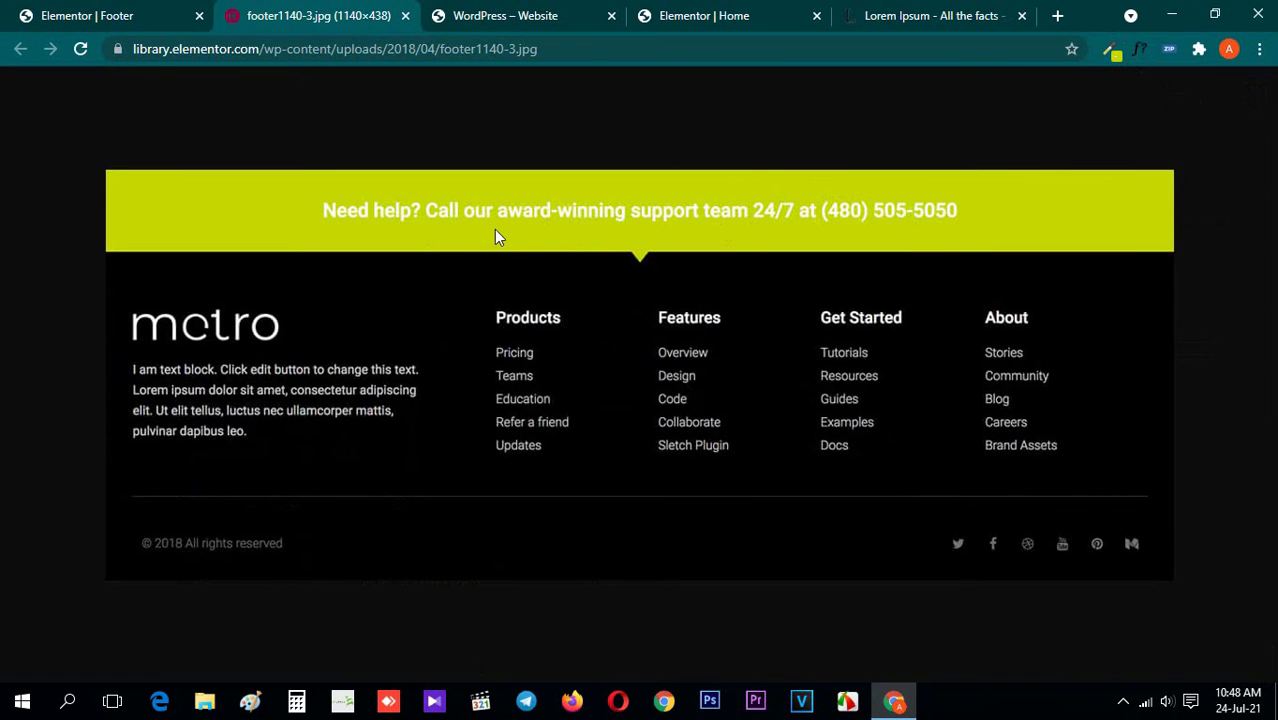
left_click(90, 15)
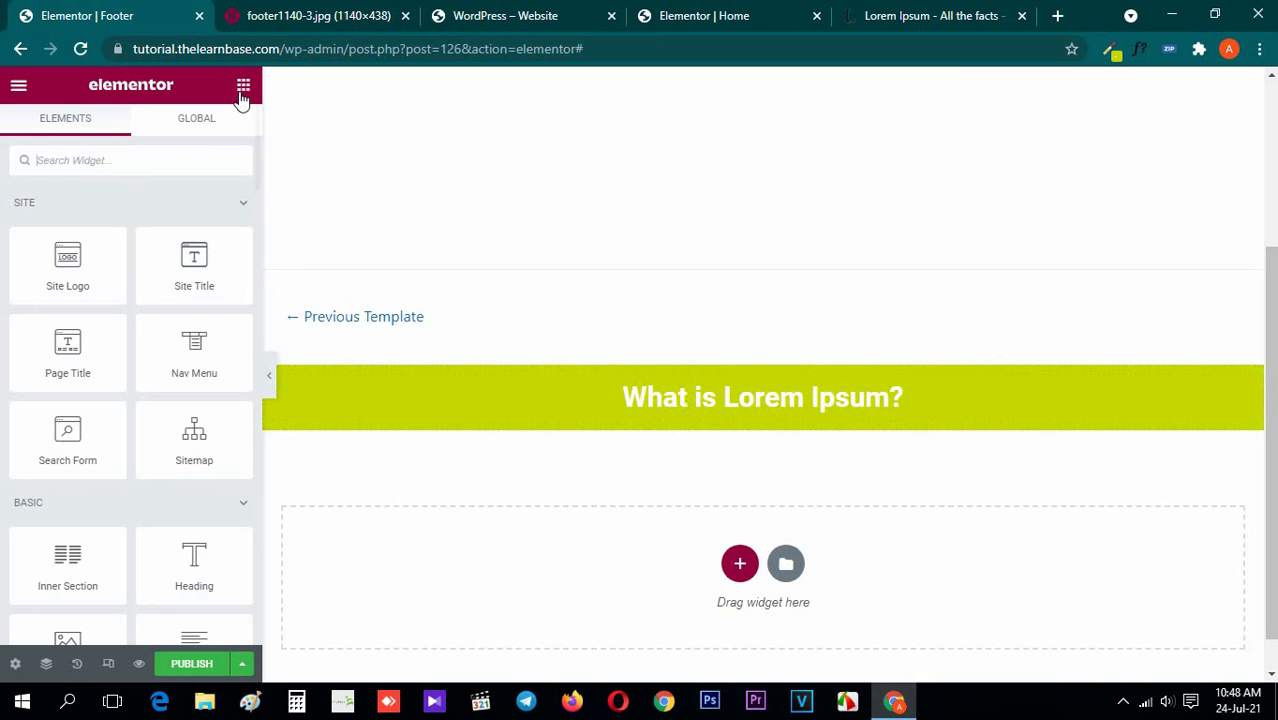
Compare the lime-green heading section with the banner in the reference image, including at full page width
left_click(320, 15)
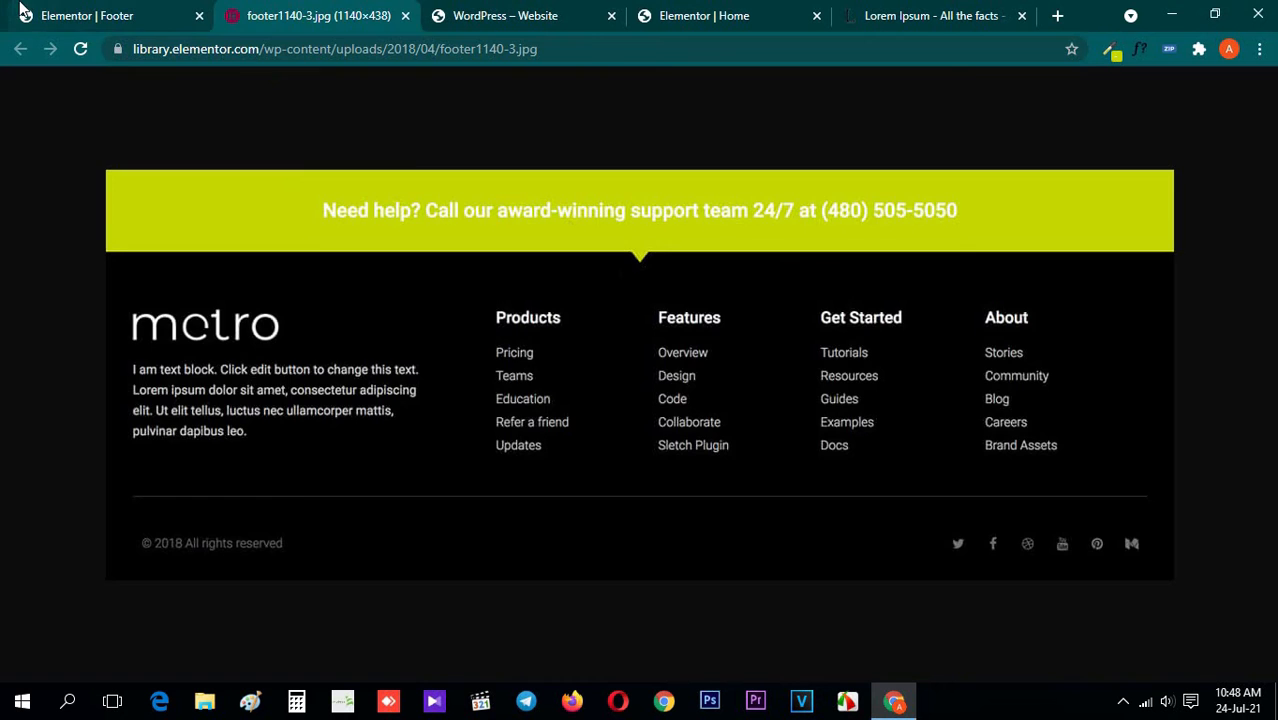
left_click(80, 15)
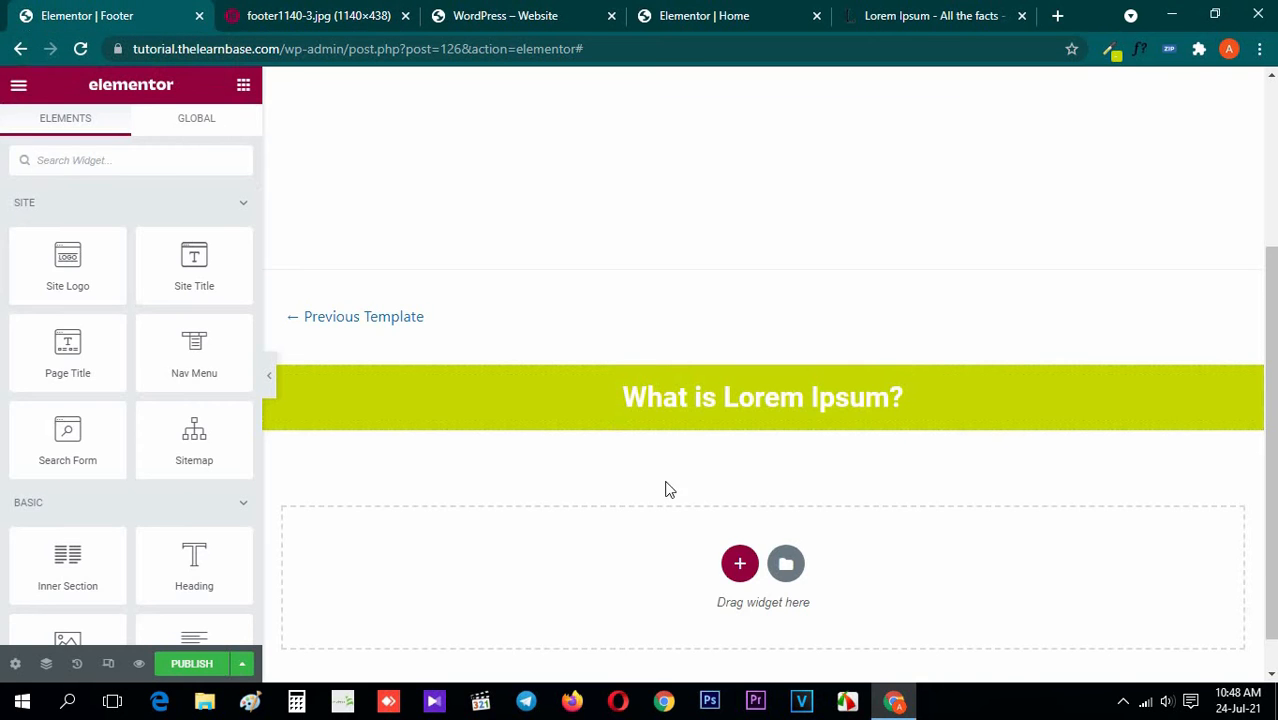
left_click(361, 10)
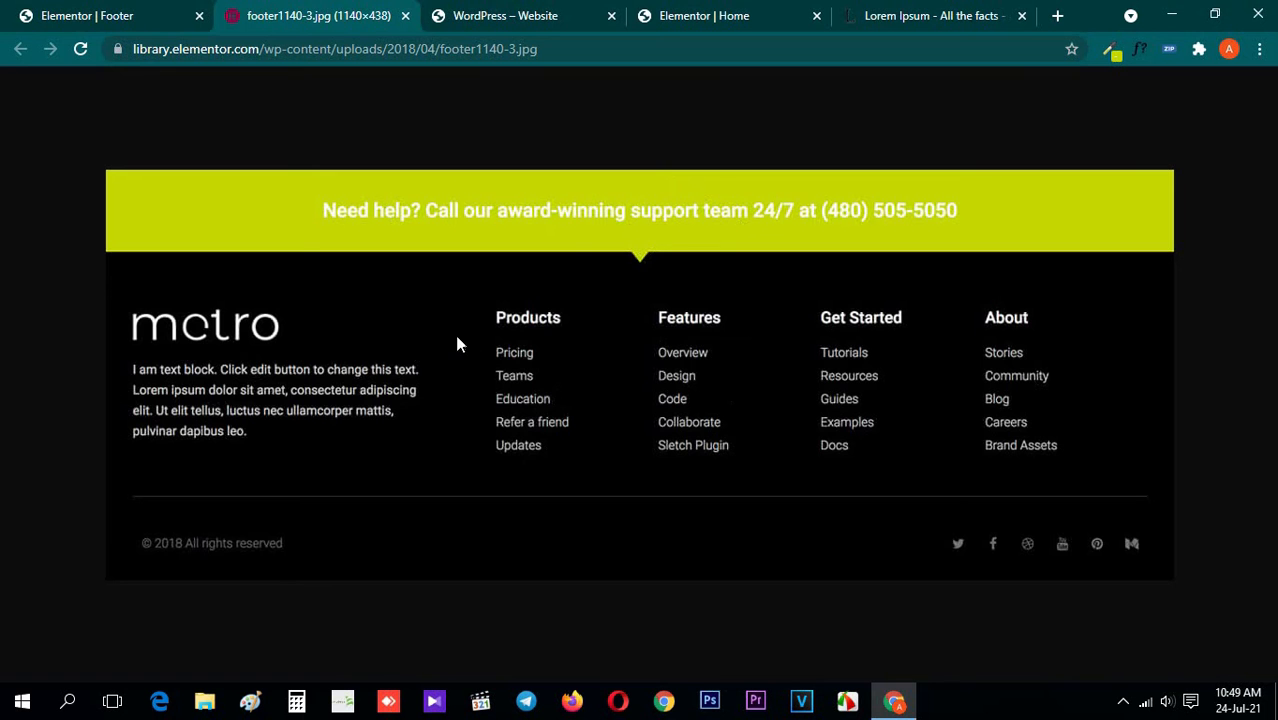
left_click(12, 12)
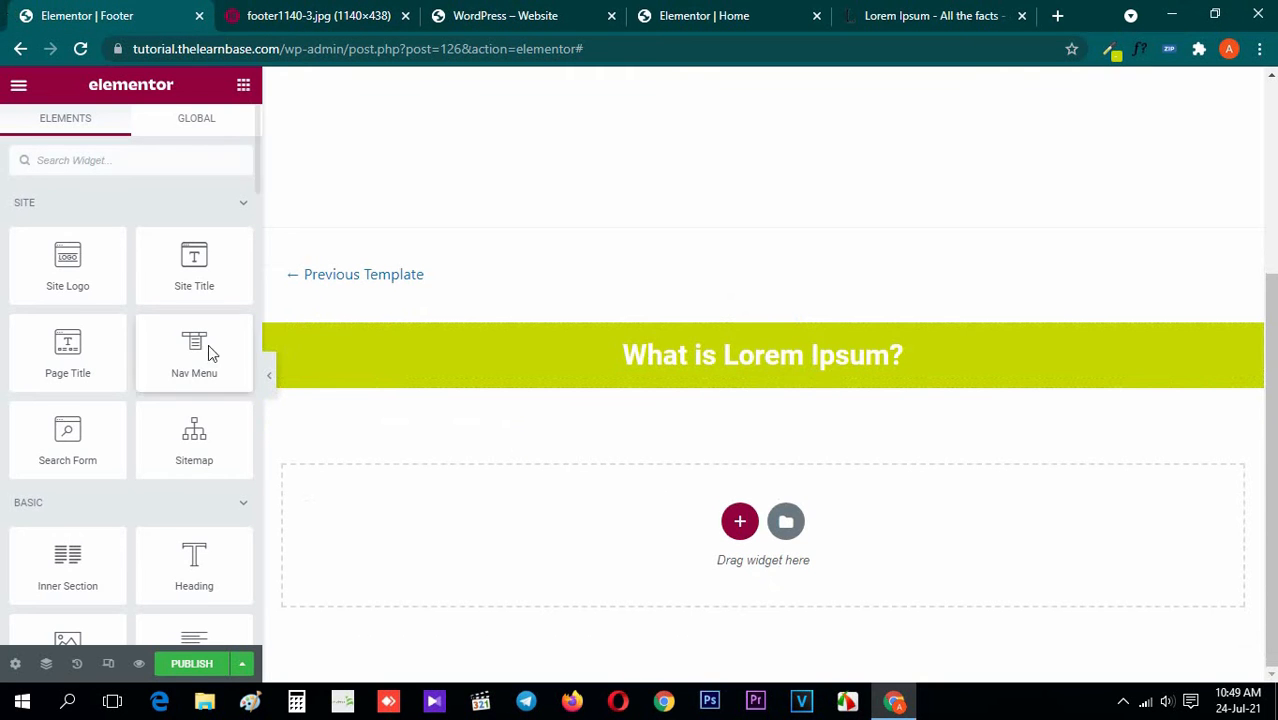
left_click(279, 10)
left_click(78, 13)
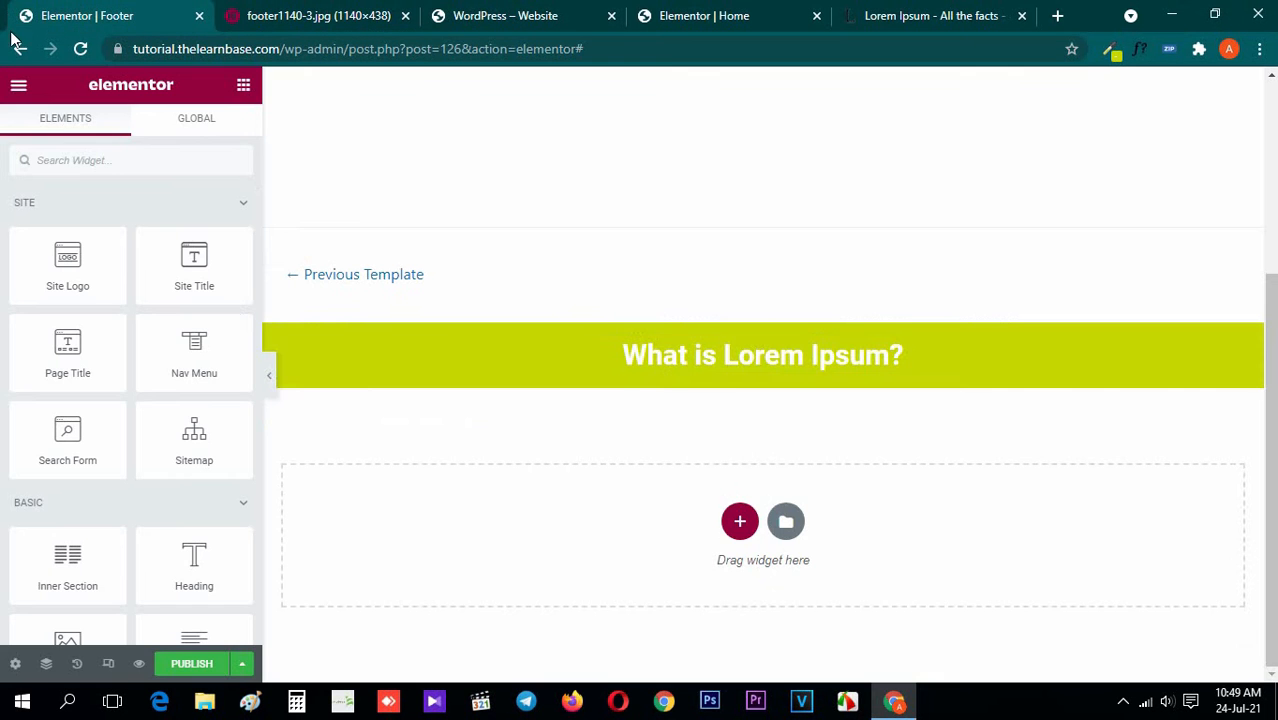
left_click(269, 378)
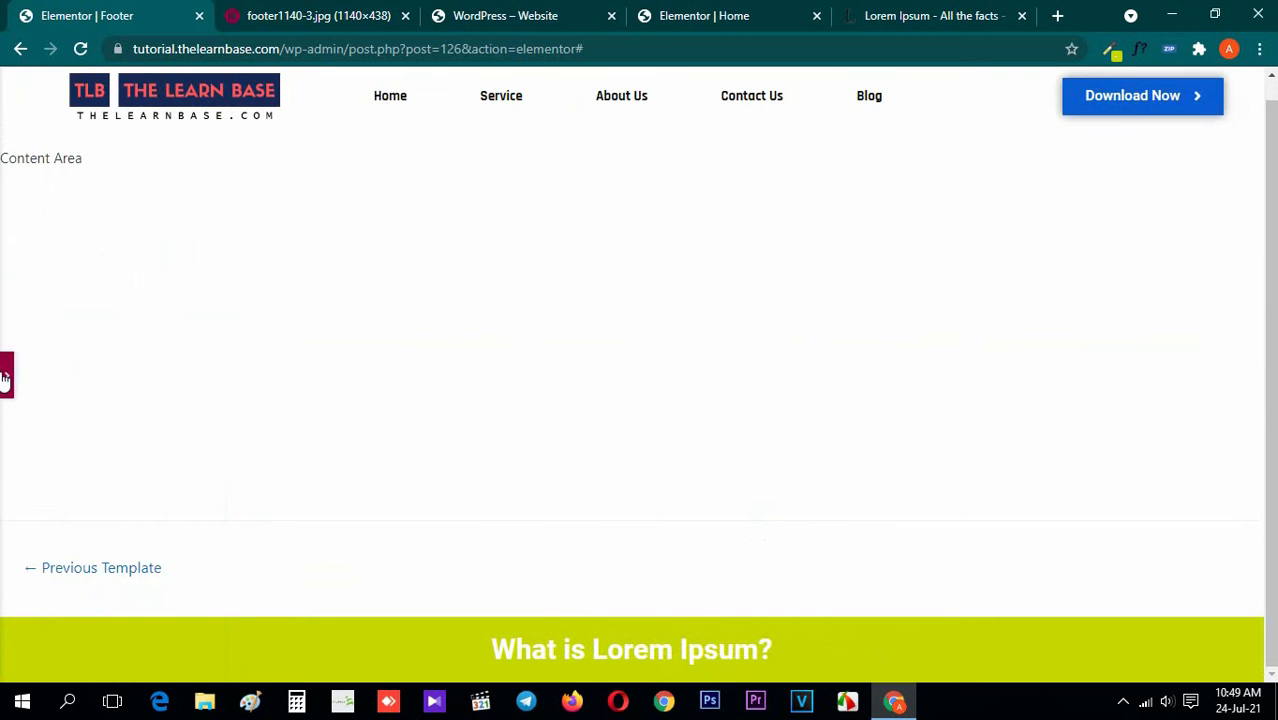
left_click(333, 17)
left_click(180, 10)
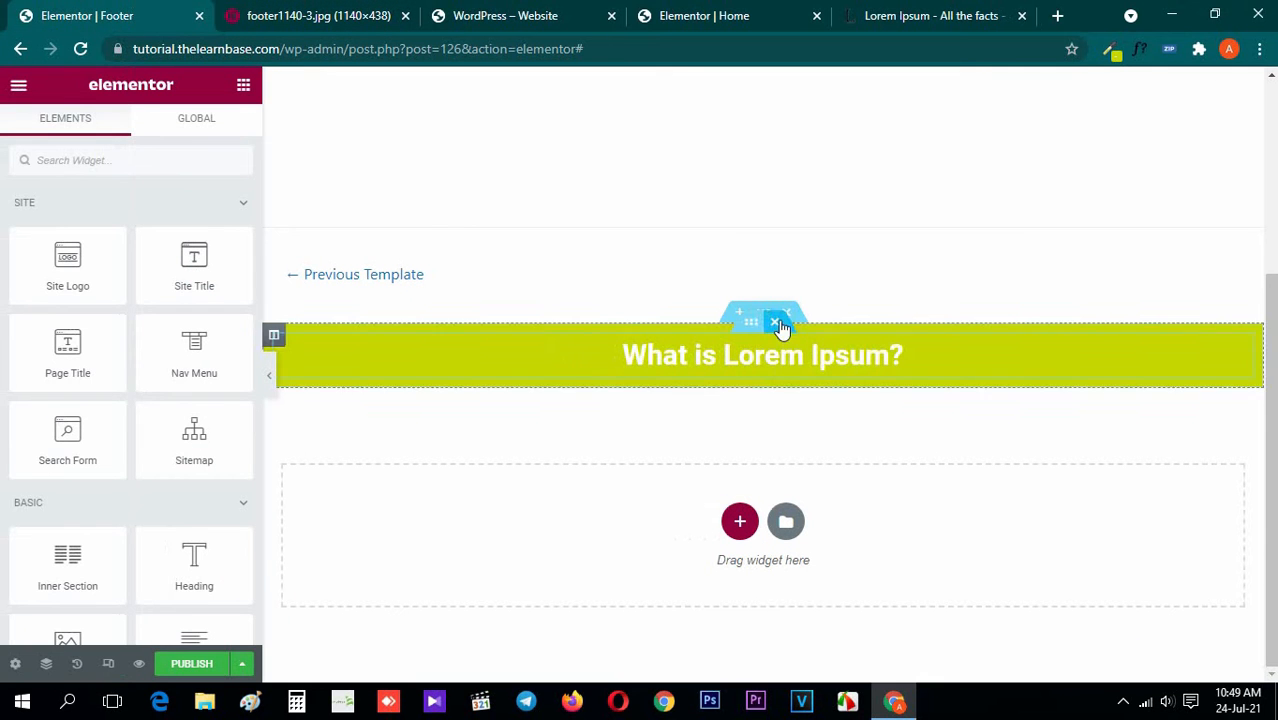
Give the lime-green heading section a minimum height of 100 px and return to the widget list
left_click(766, 326)
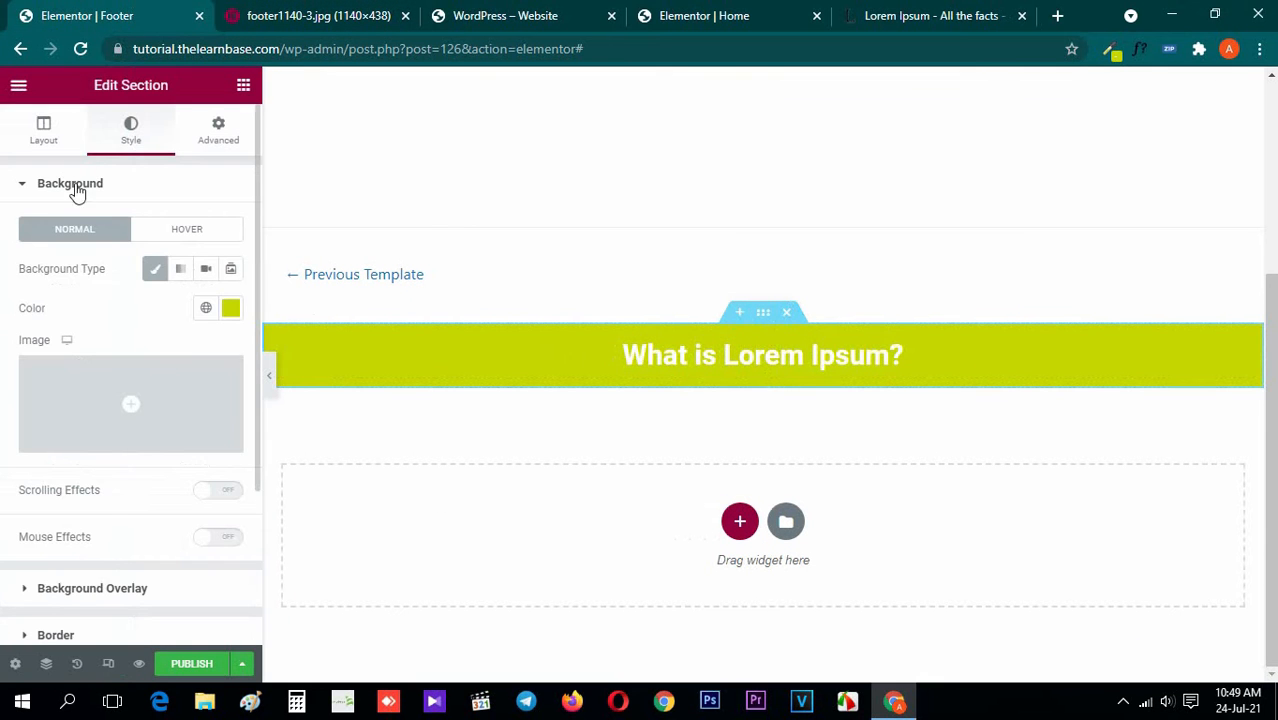
left_click(62, 145)
left_click(190, 330)
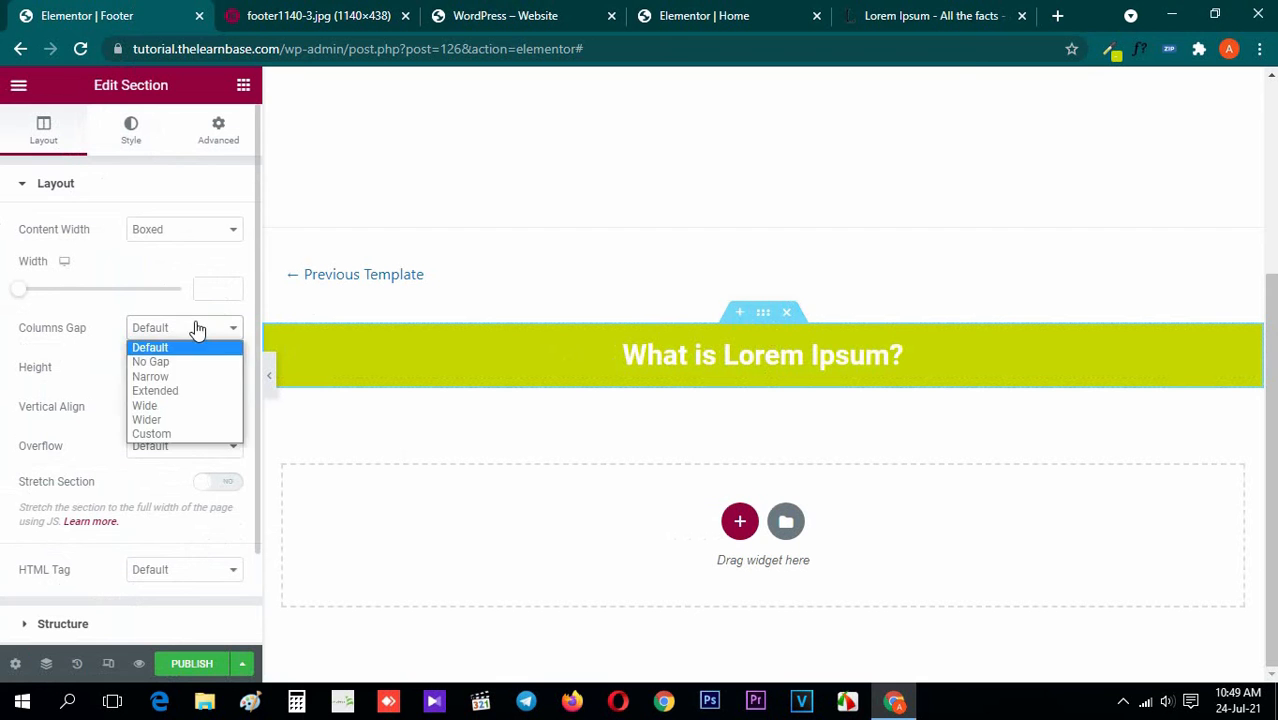
left_click(190, 330)
left_click(196, 367)
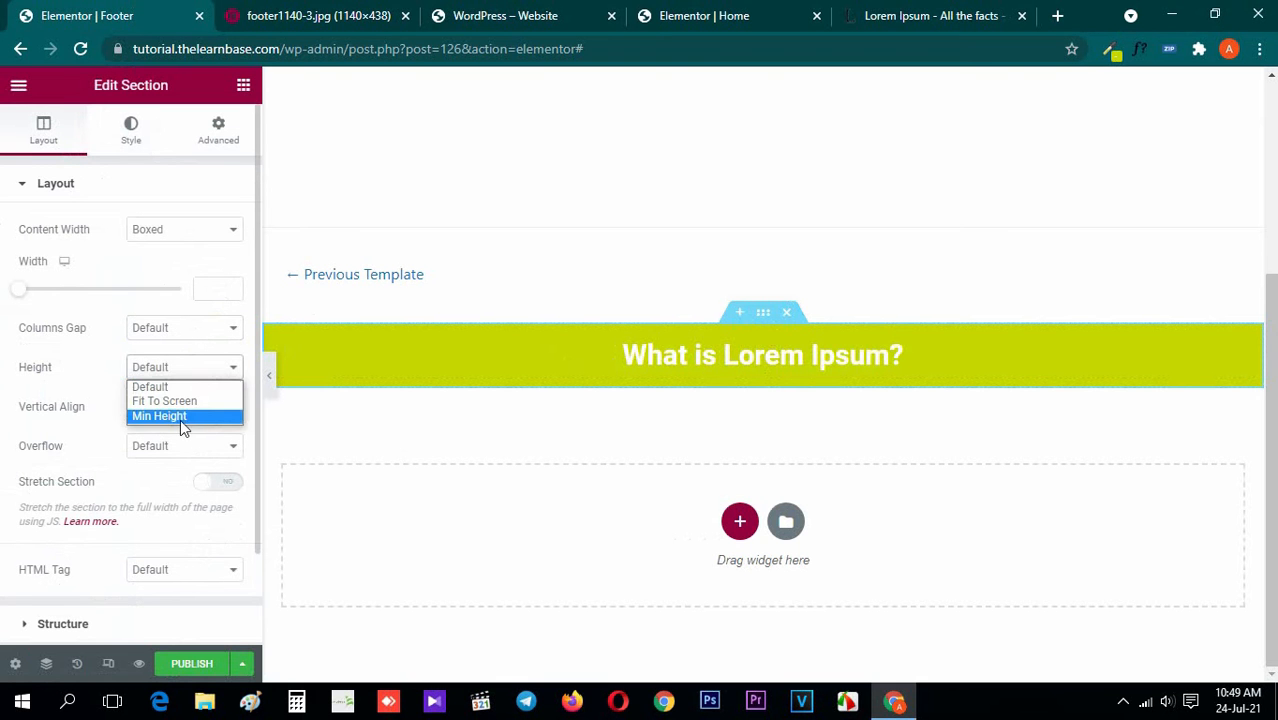
left_click(180, 416)
left_click_drag(62, 437, 28, 452)
left_click(231, 425)
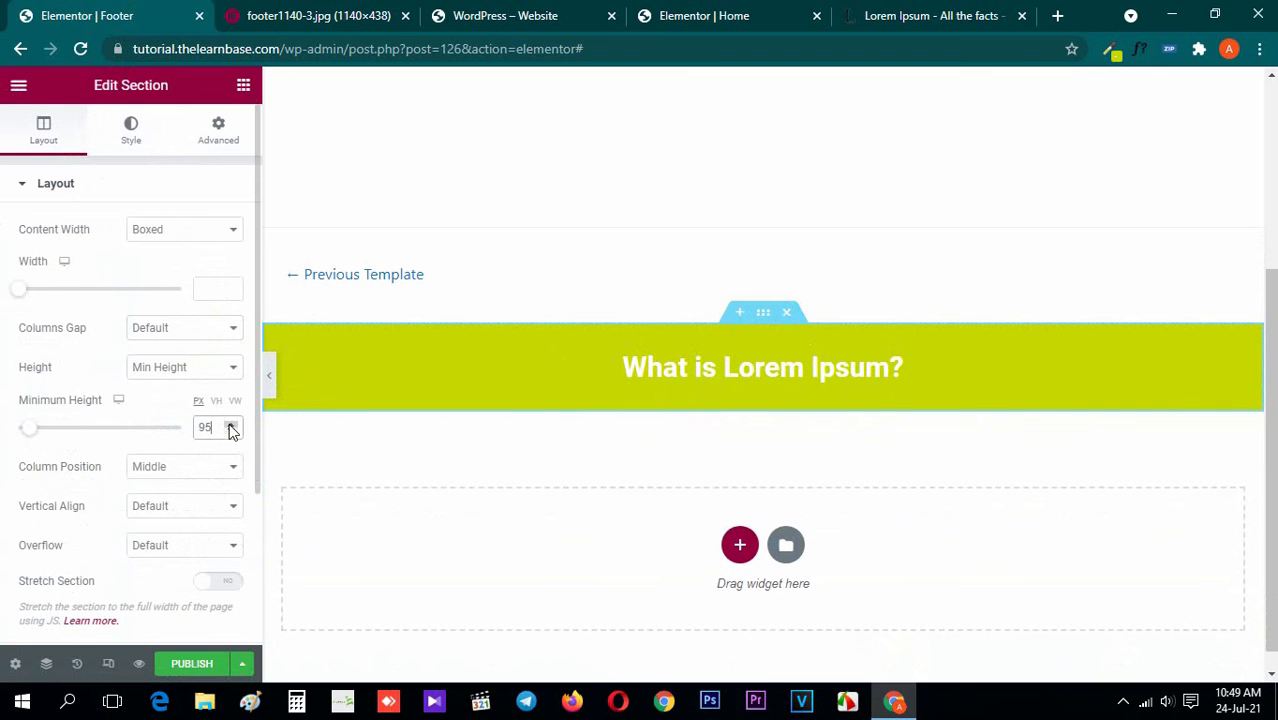
left_click(231, 425)
left_click(231, 425)
left_click(231, 425)
left_click(231, 425)
left_click(231, 425)
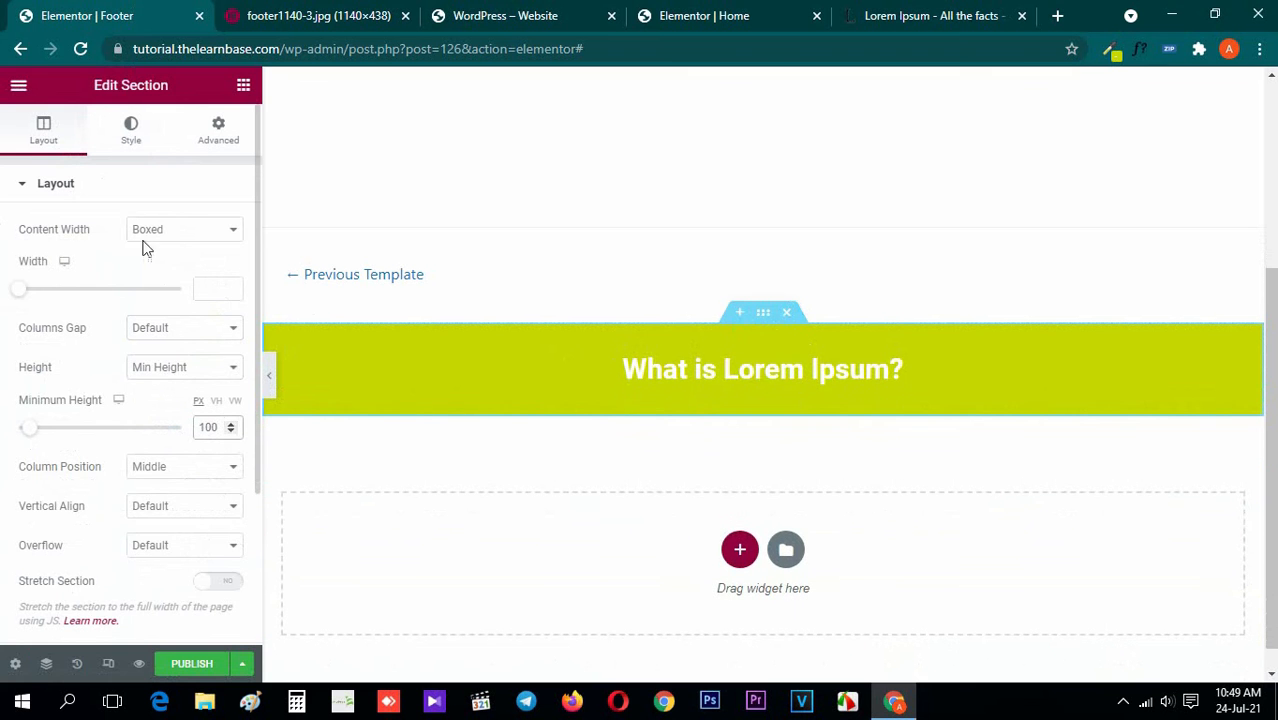
left_click(243, 88)
Check the reference image's layout, add a two-column inner section below the heading banner, and return to the widget list
left_click(356, 12)
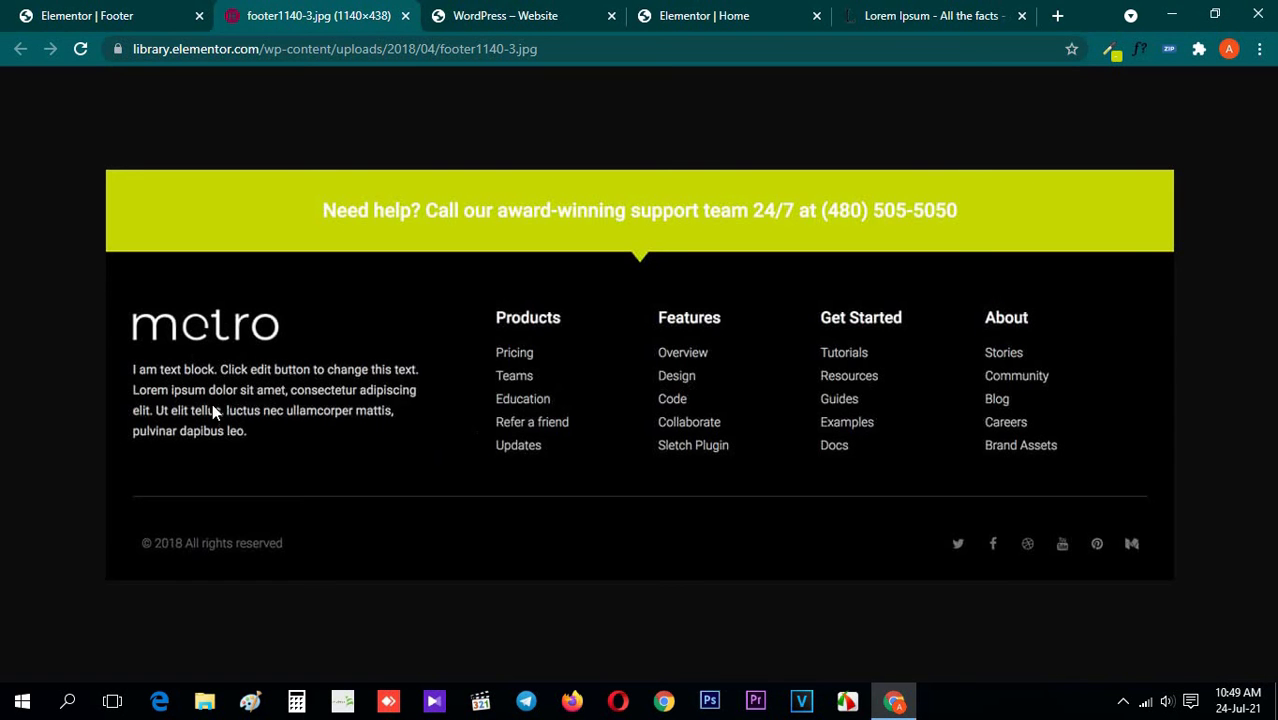
left_click(35, 12)
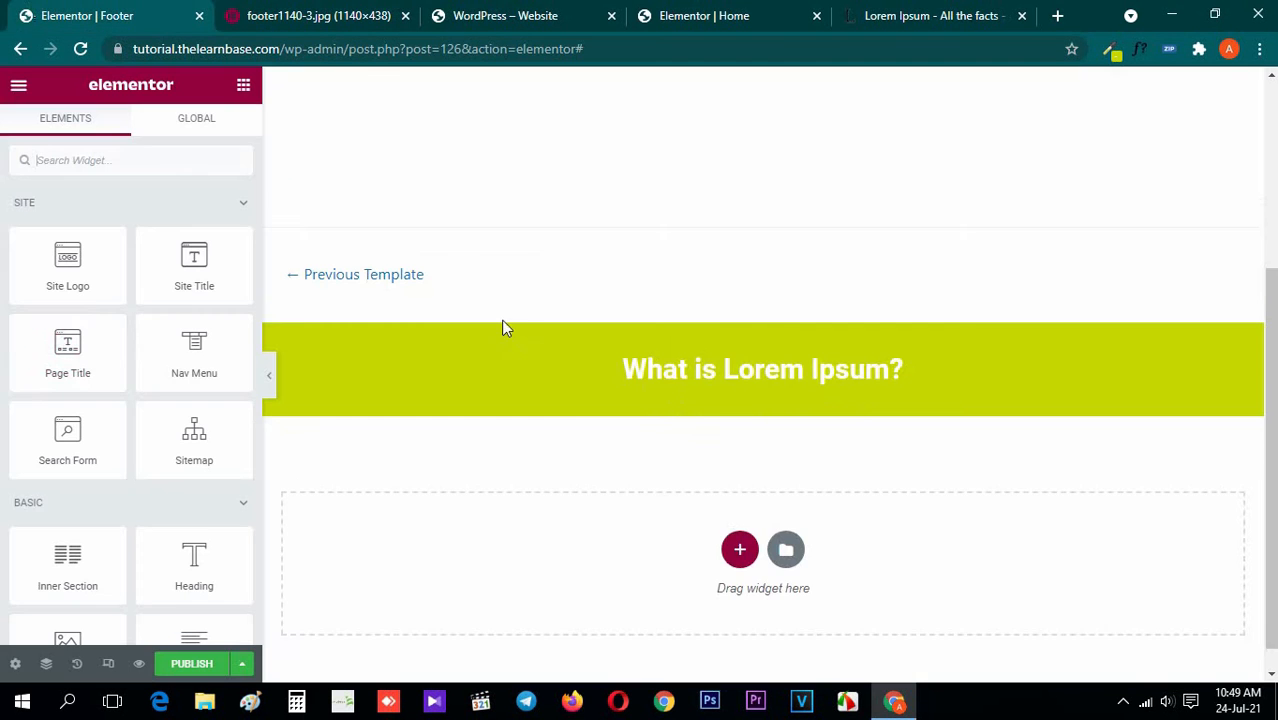
scroll(540, 372, "down", 1)
left_click_drag(90, 560, 476, 530)
left_click(243, 84)
Following the reference image, add an Image widget to the first column and insert The Learn Base logo from the media library
left_click(362, 10)
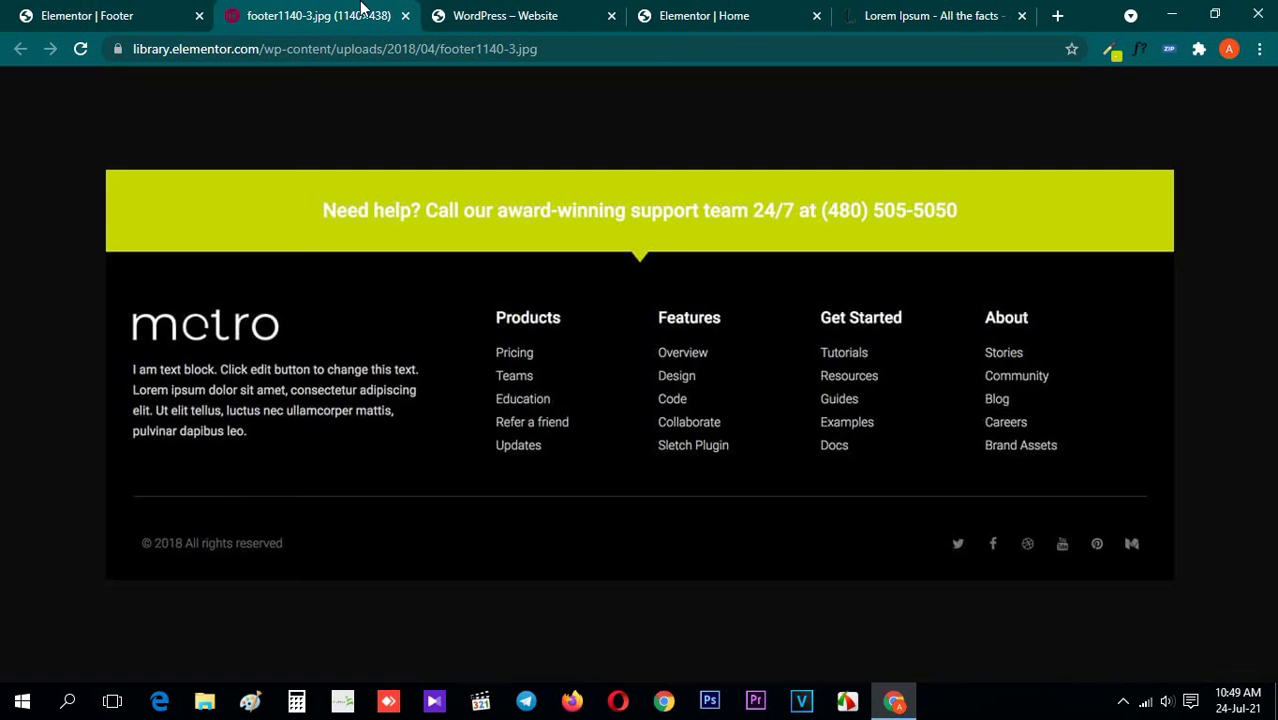
left_click(87, 15)
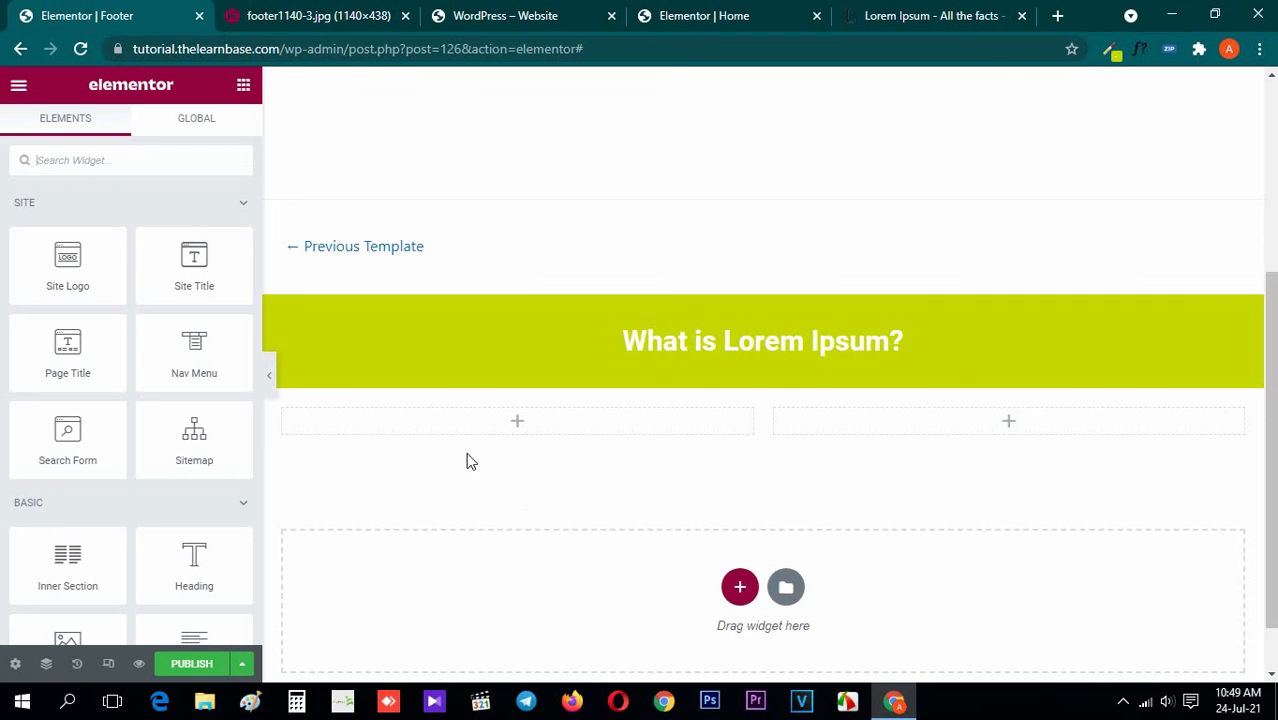
left_click(271, 8)
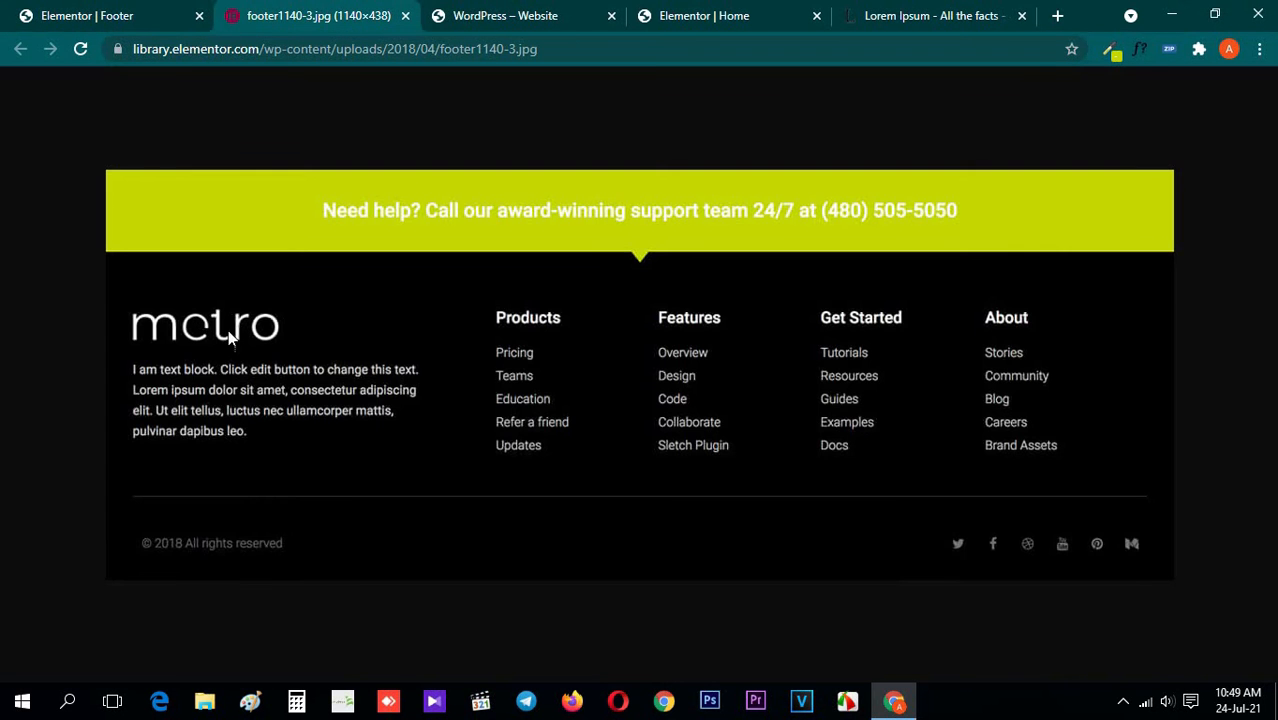
left_click(87, 15)
scroll(134, 408, "down", 2)
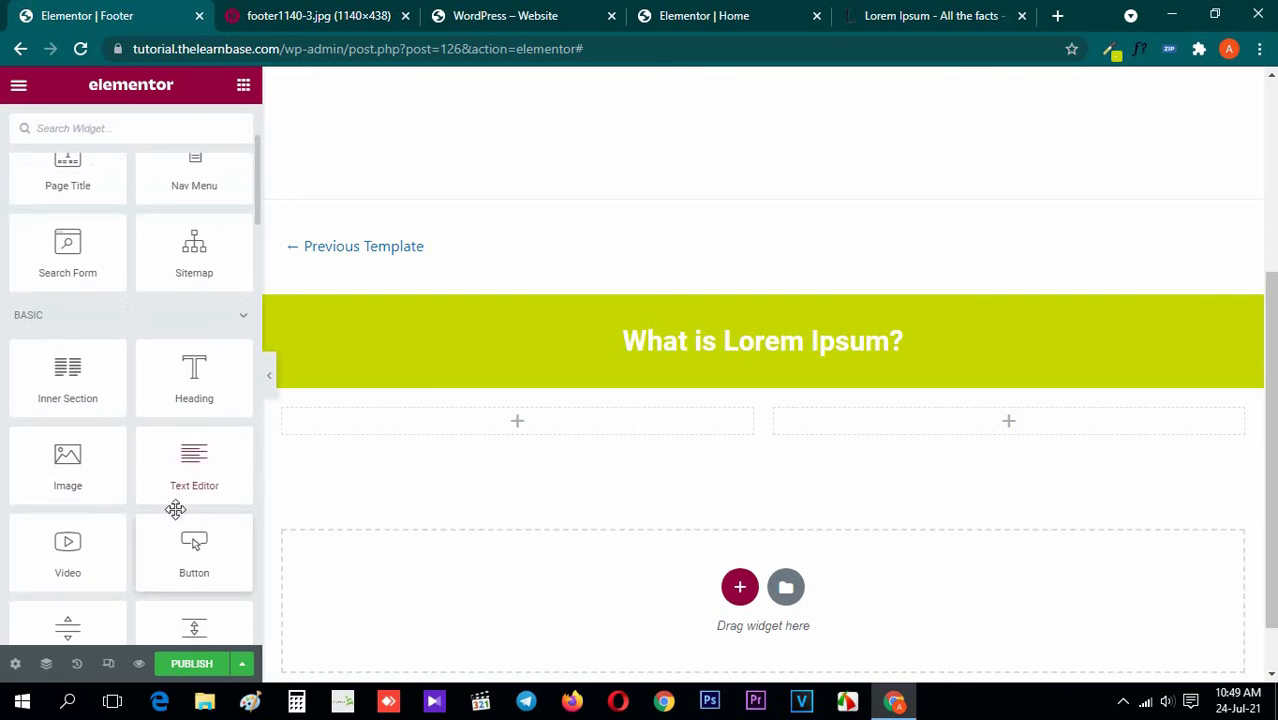
left_click_drag(63, 455, 485, 419)
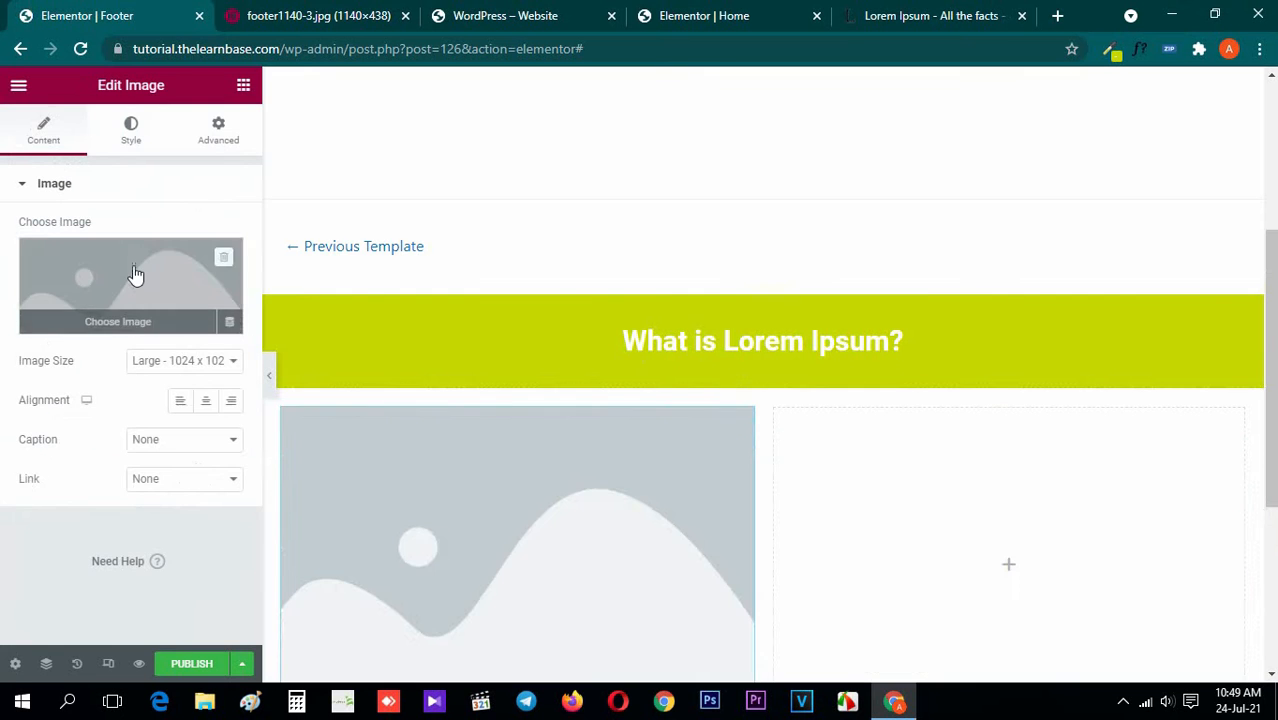
left_click(134, 277)
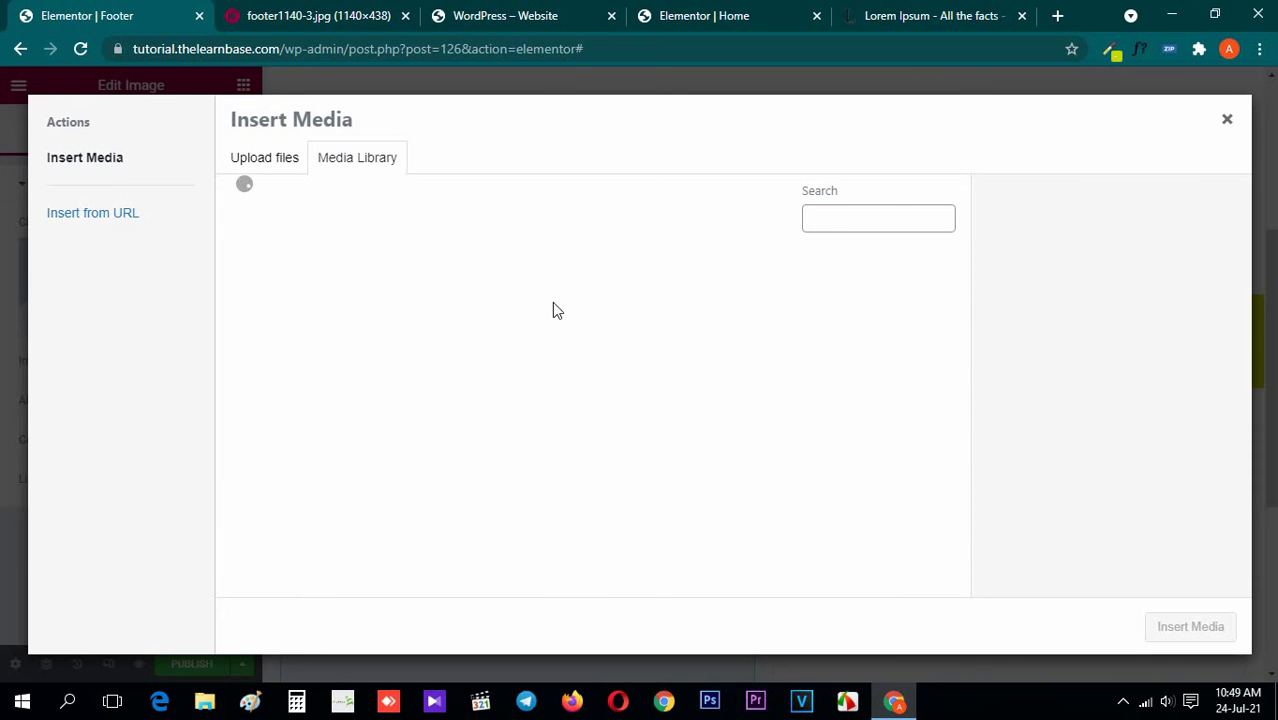
left_click(700, 476)
left_click(1190, 626)
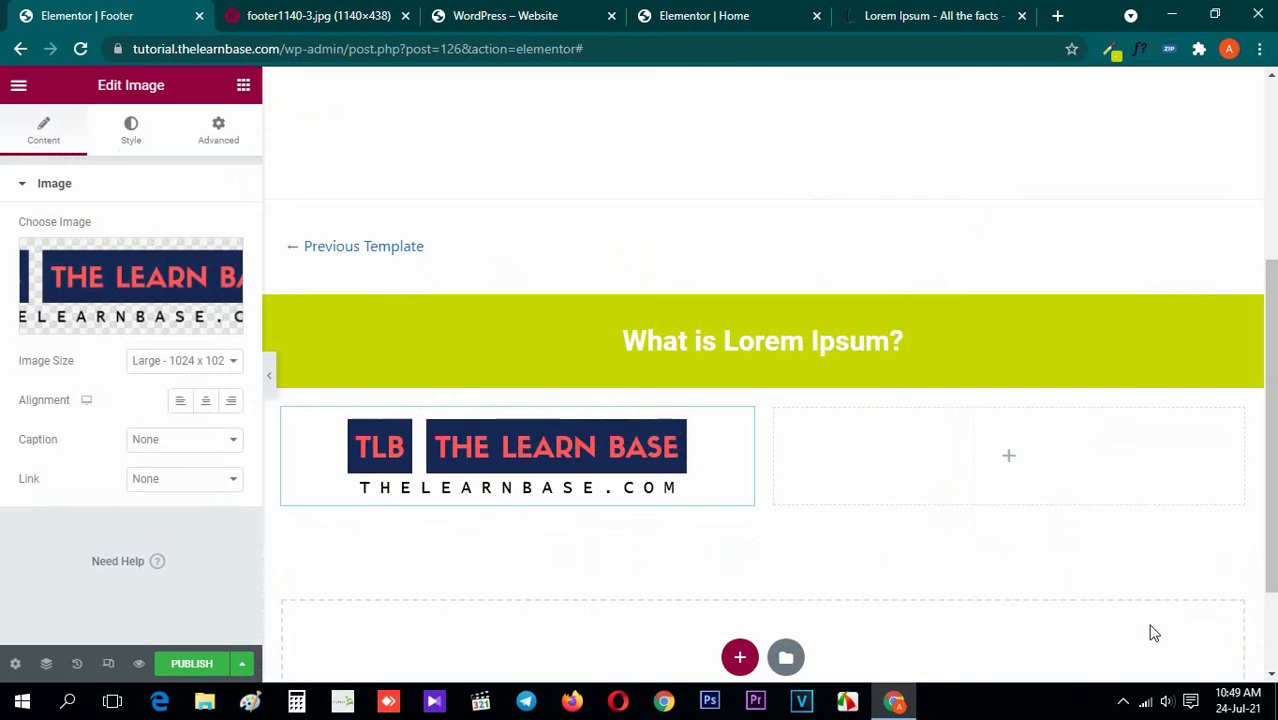
Set the logo image's width to 60%, align it left, and return to the widget list
left_click(133, 135)
left_click(212, 249)
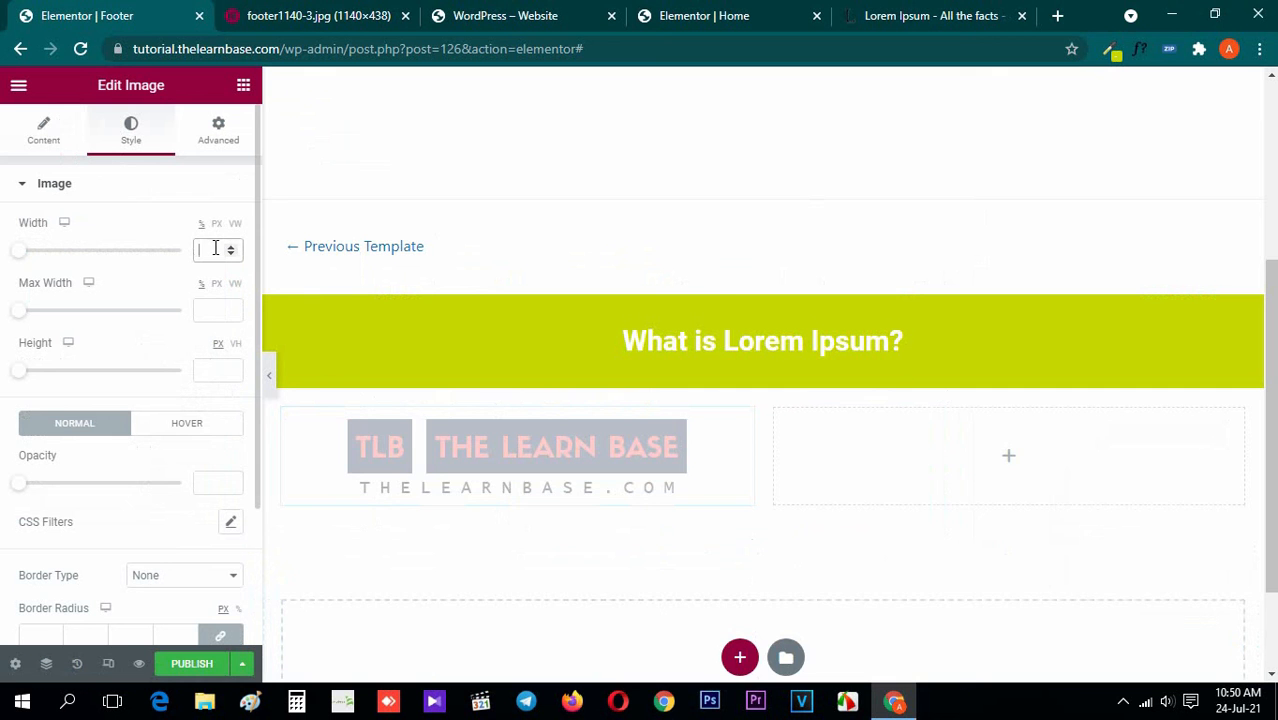
type("80")
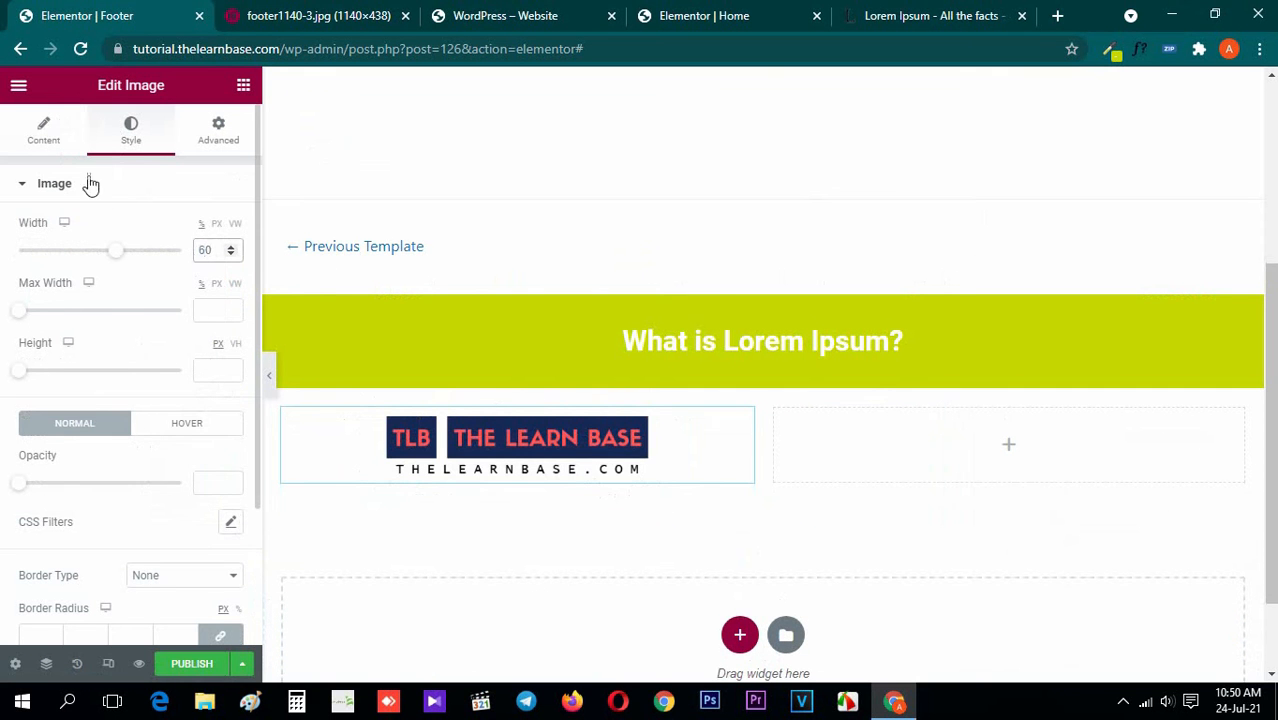
left_click(44, 130)
left_click(180, 400)
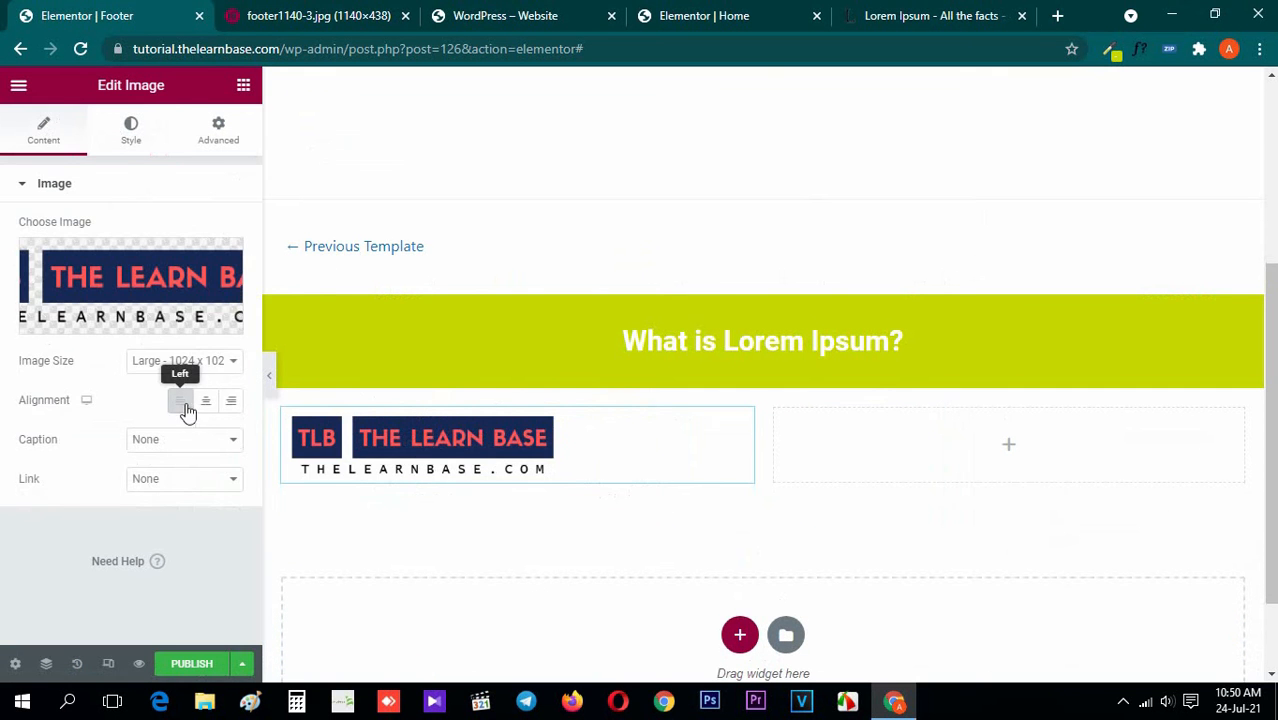
left_click(244, 88)
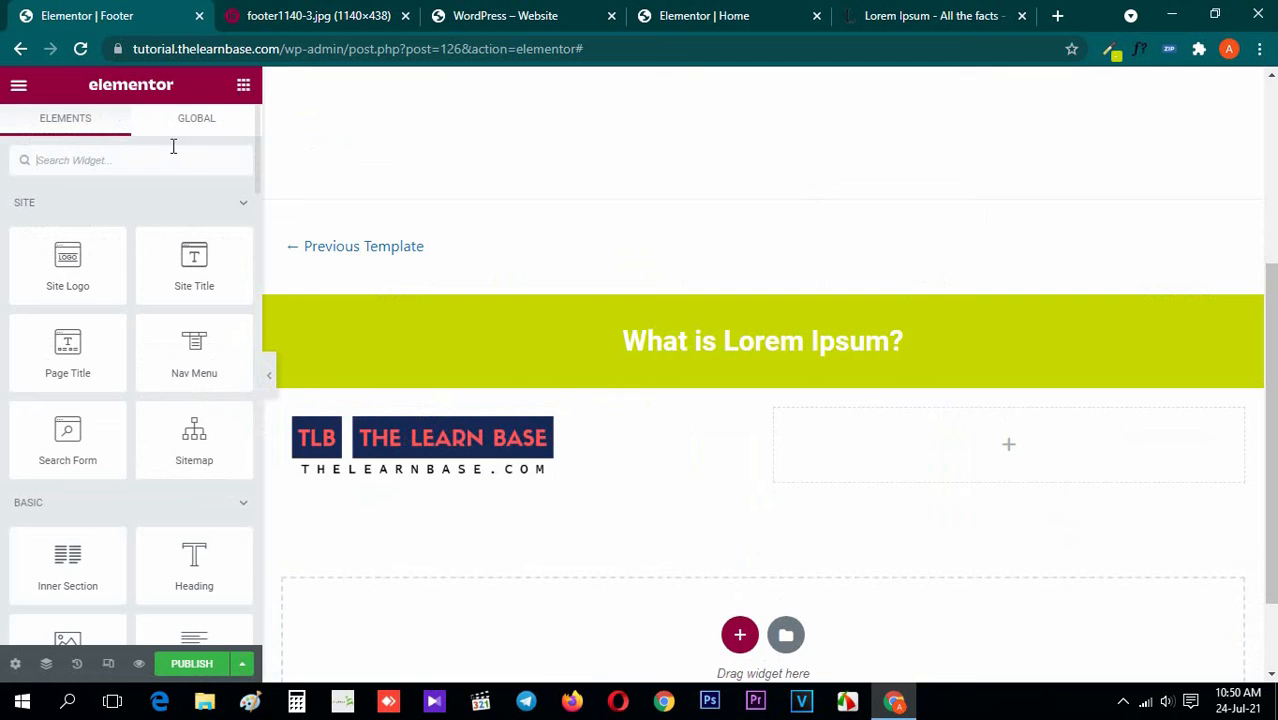
Check the reference image's text block and copy the "What is Lorem Ipsum?" paragraph from lipsum.com
left_click(318, 15)
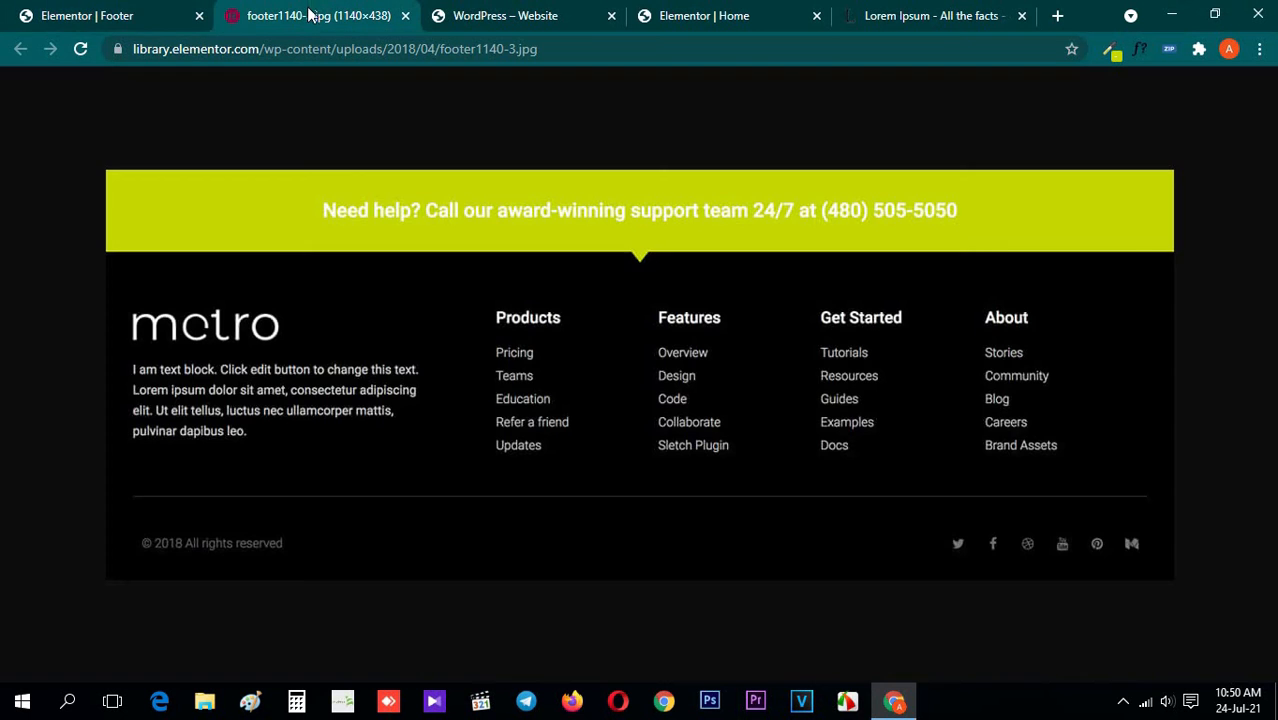
left_click(898, 12)
triple_click(319, 391)
key("ctrl+c")
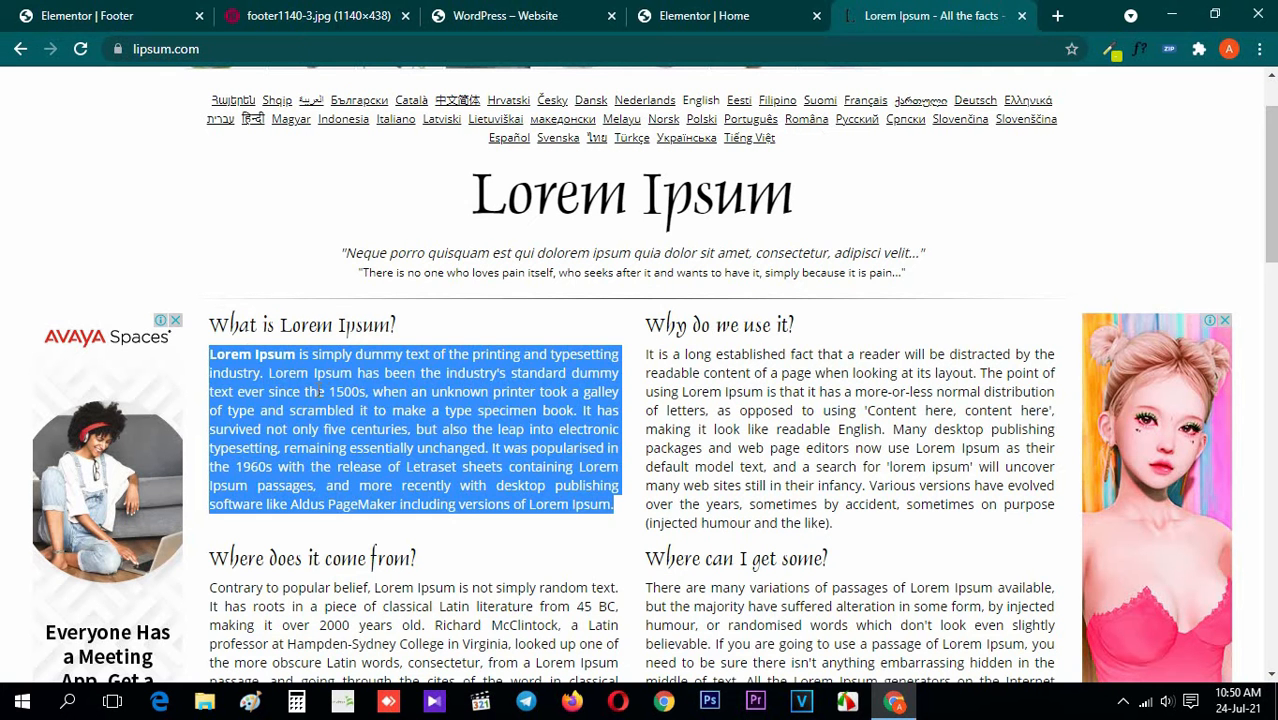
Add a Heading widget below the logo in the Footer template and replace its title with the copied Lorem Ipsum paragraph
left_click(40, 15)
scroll(479, 402, "down", 1)
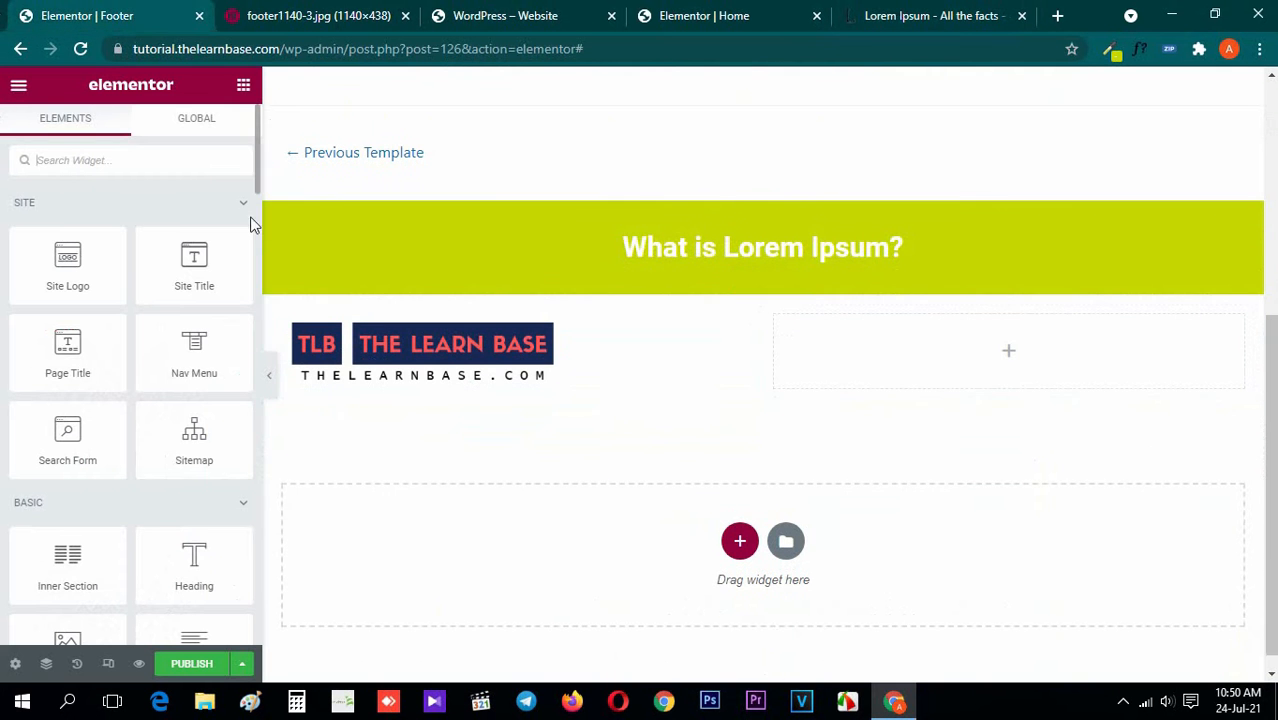
left_click_drag(194, 562, 471, 380)
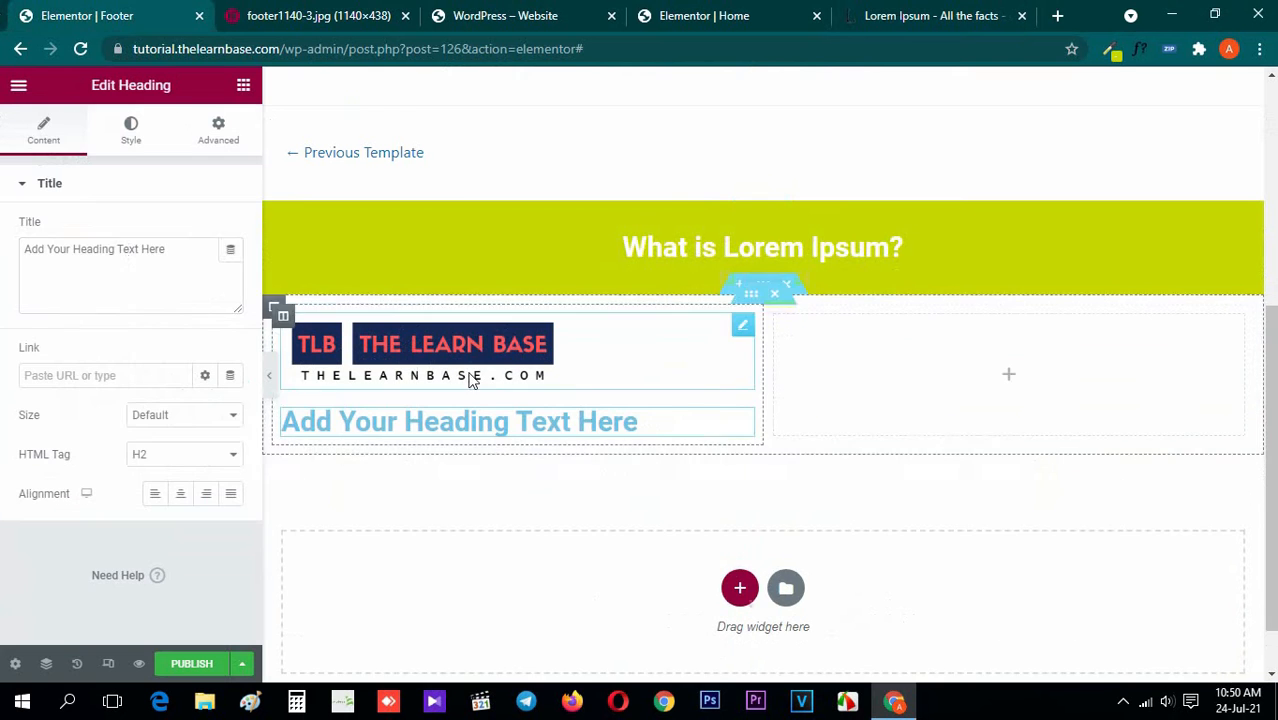
key("ctrl+a")
key("ctrl+v")
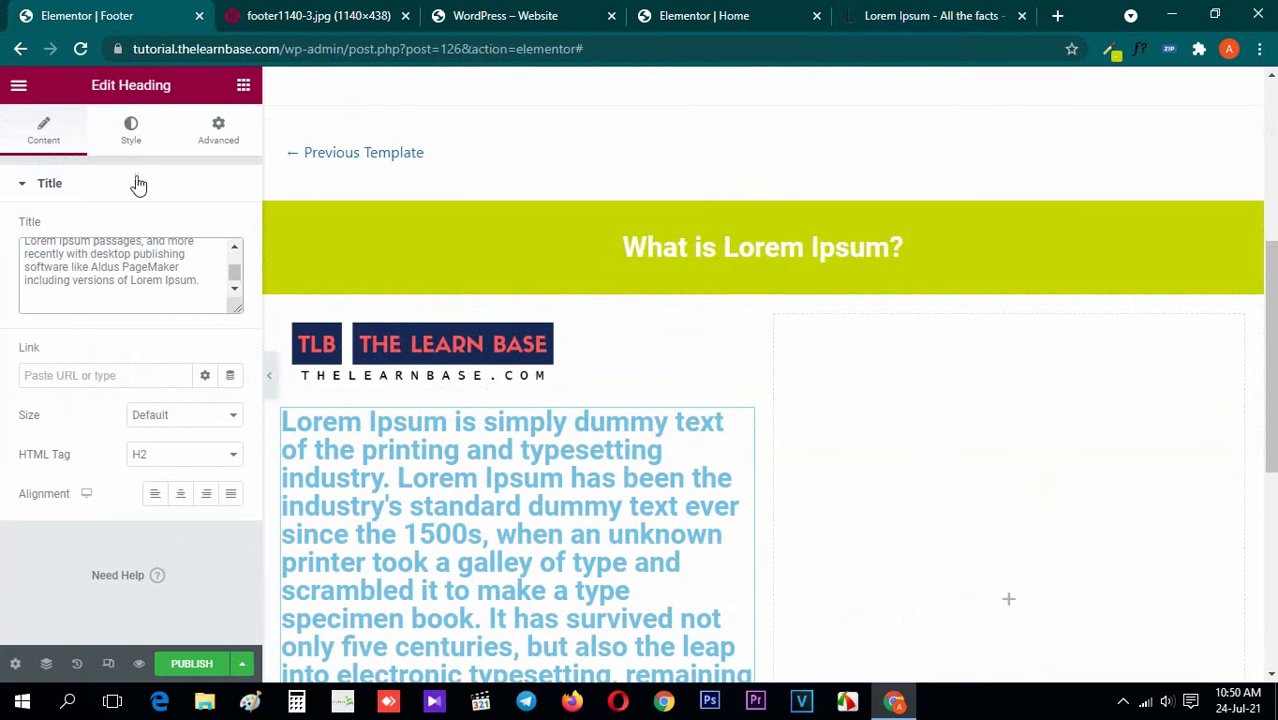
Set the Lorem Ipsum paragraph's text color to white, #FFFFFF, as in the reference image
left_click(131, 130)
left_click(340, 14)
left_click(100, 14)
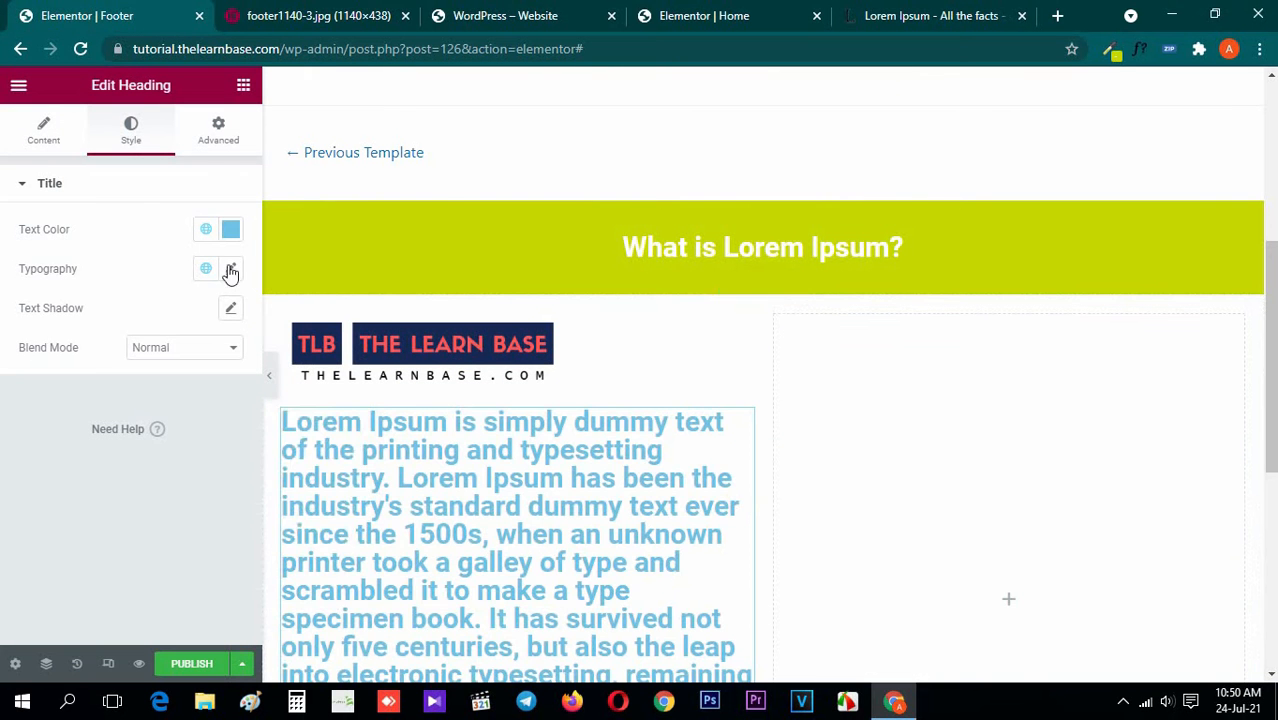
left_click(231, 229)
type("#FFFFFF")
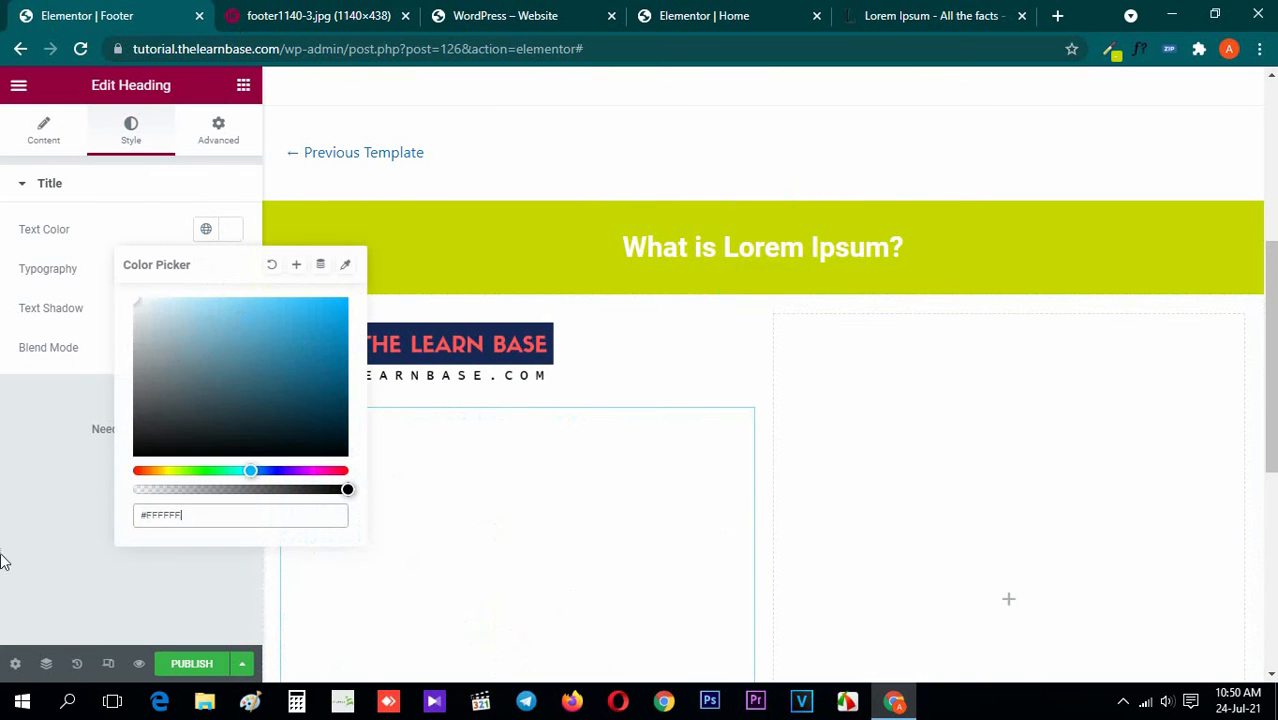
left_click(3, 562)
Set the Lorem Ipsum paragraph's typography to size 20 px, weight 300 and line height 30 px
left_click(230, 268)
left_click(198, 417)
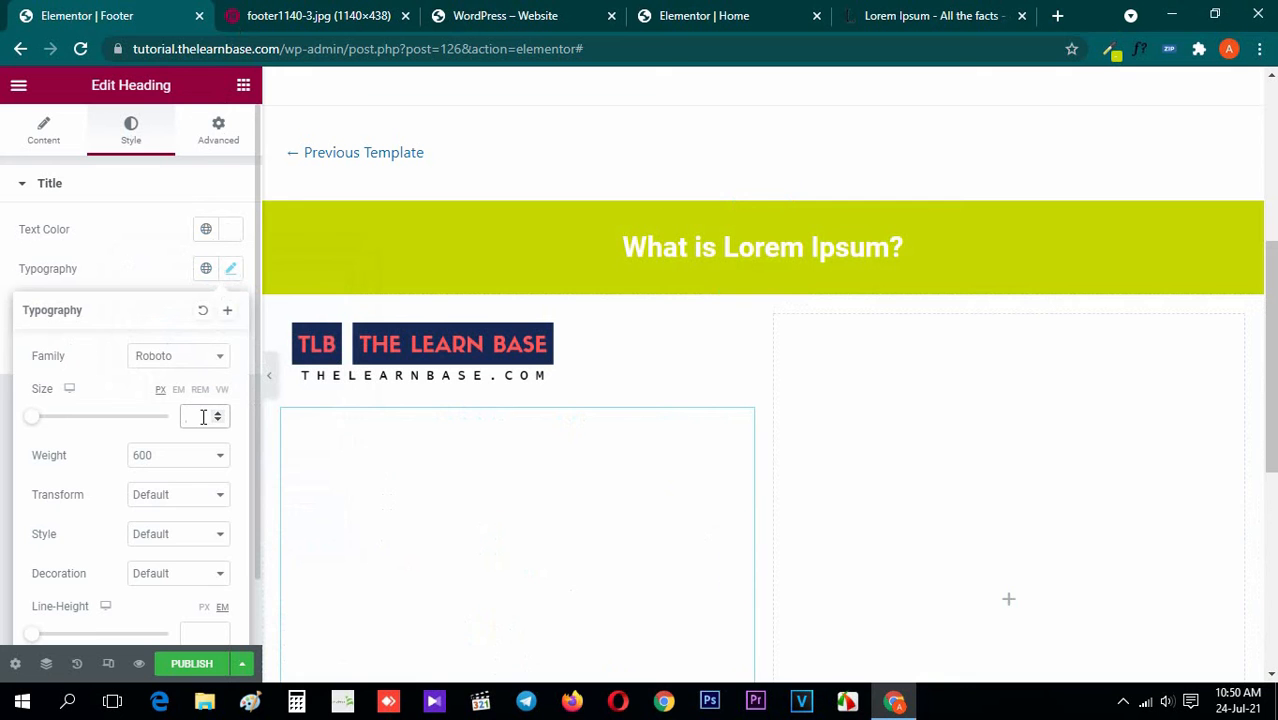
type("20")
left_click(199, 455)
left_click(165, 518)
left_click(200, 458)
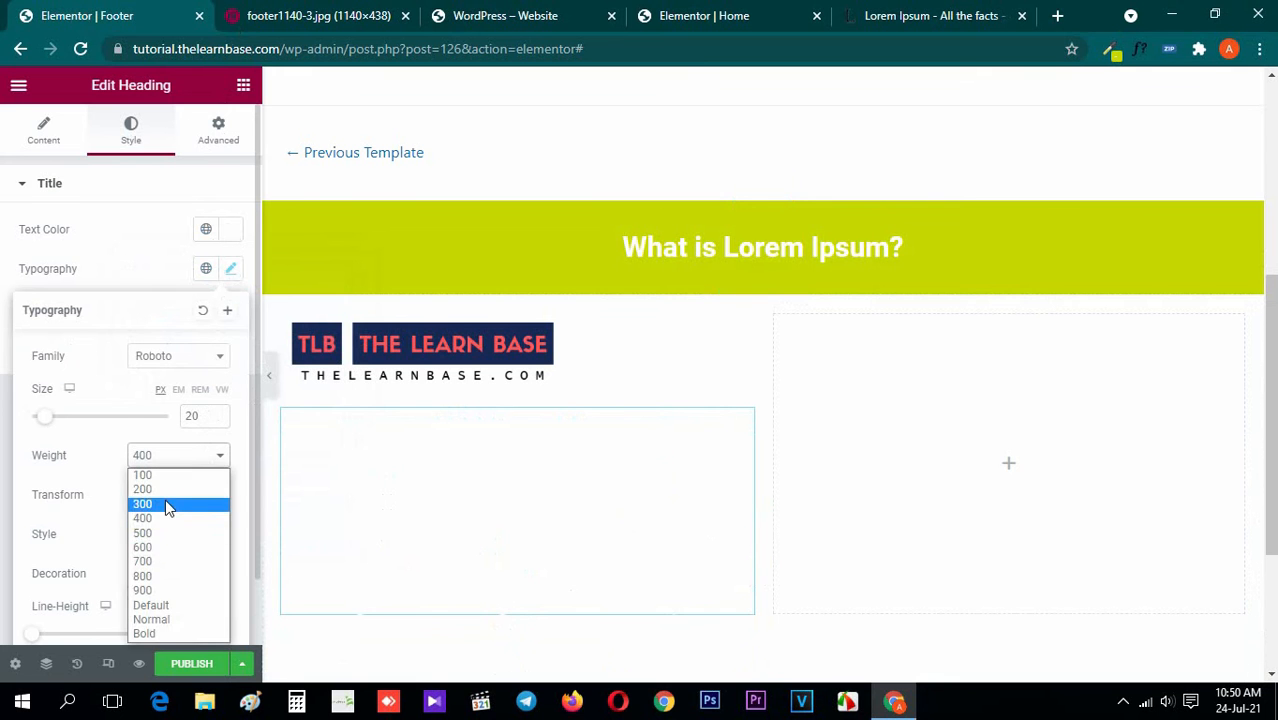
left_click(168, 505)
scroll(168, 508, "down", 1)
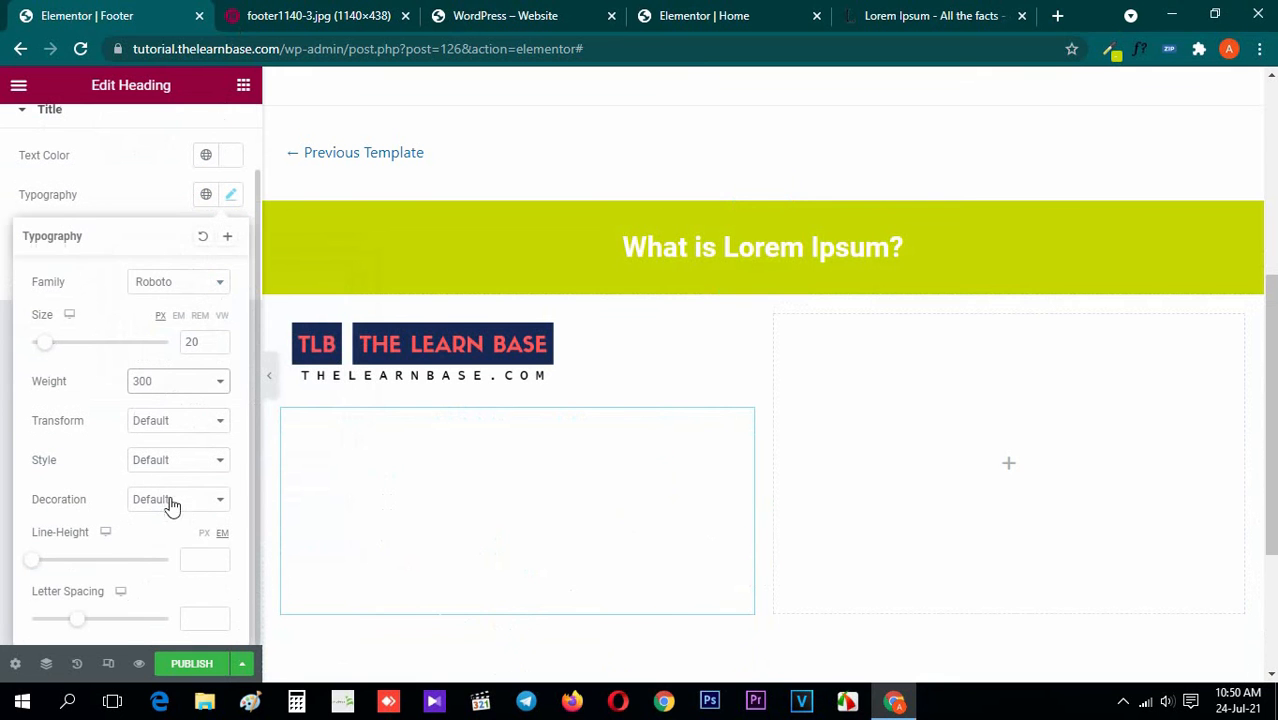
left_click(200, 557)
type("30")
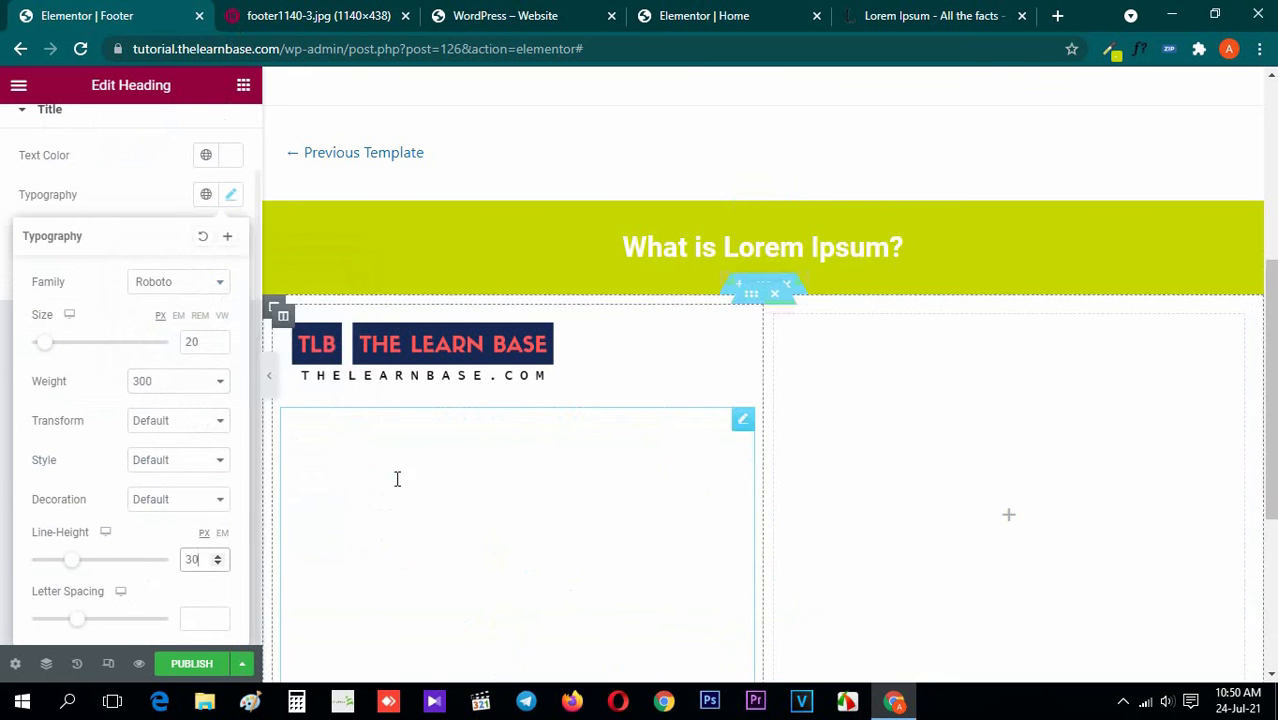
Shorten the Lorem Ipsum paragraph to end after "remaining essentially unchanged." and return to the widget list
scroll(143, 428, "up", 1)
left_click(44, 130)
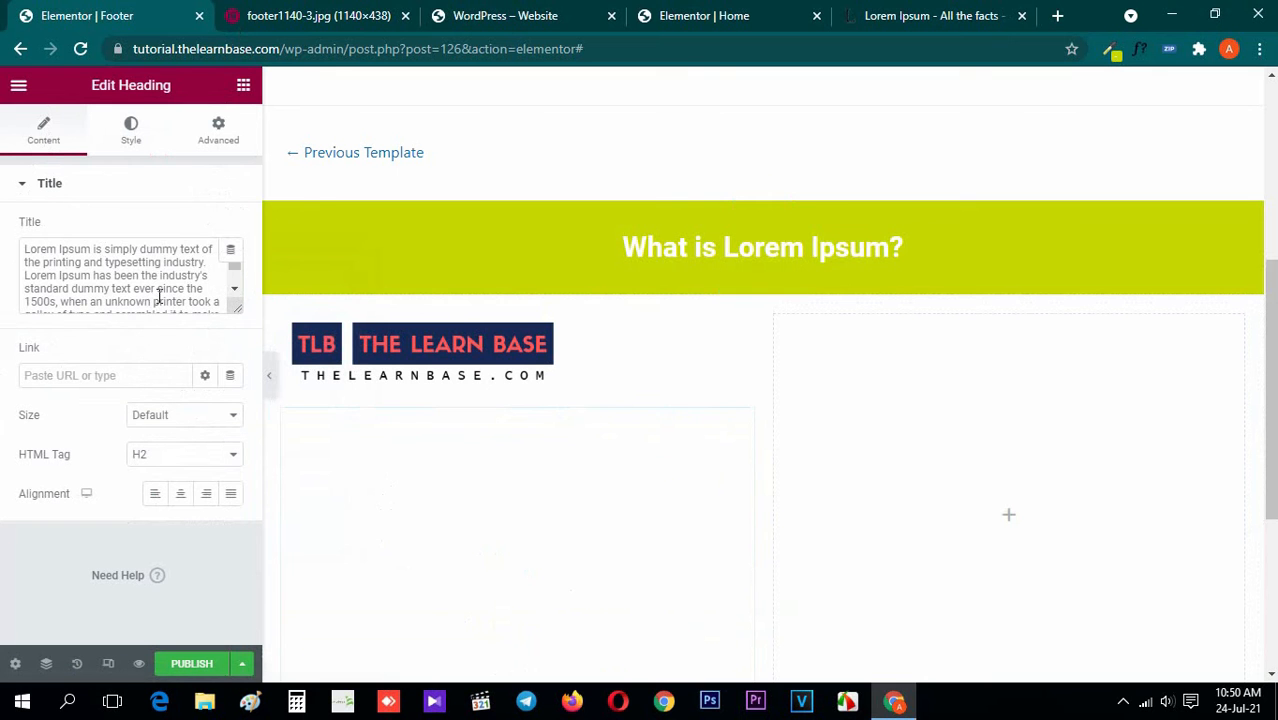
scroll(199, 290, "down", 2)
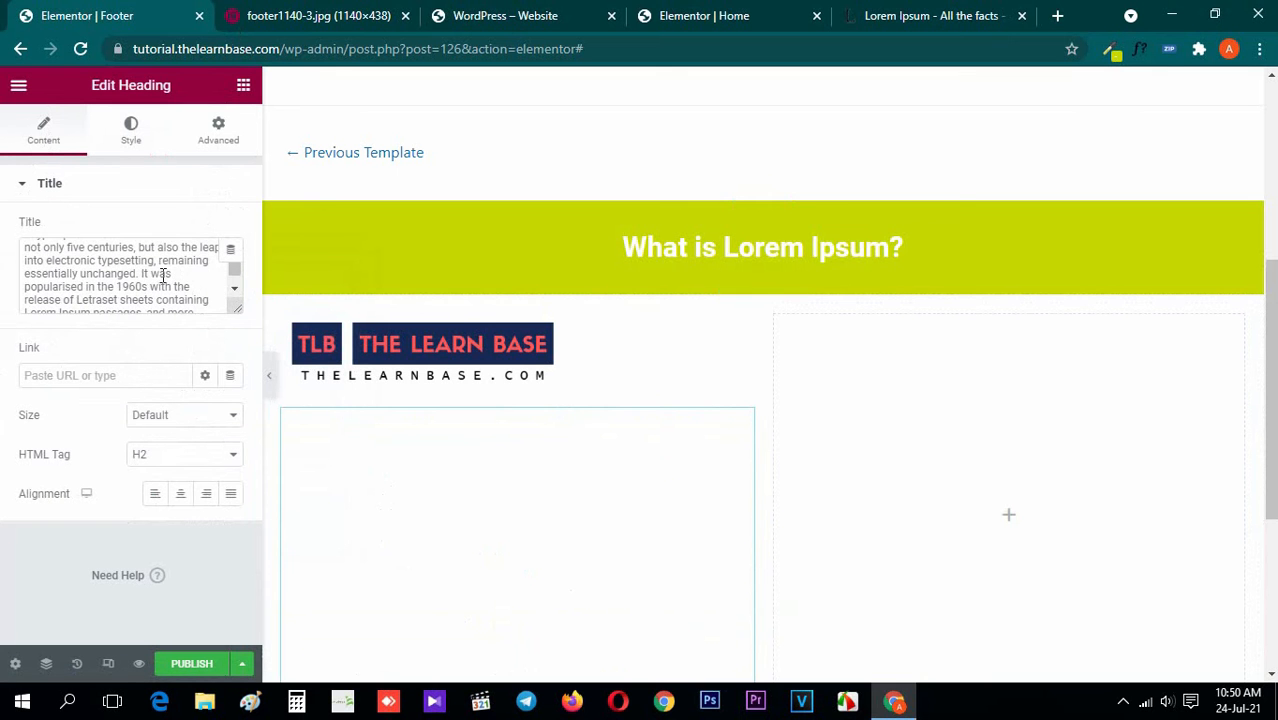
left_click_drag(140, 272, 280, 422)
key("BackSpace")
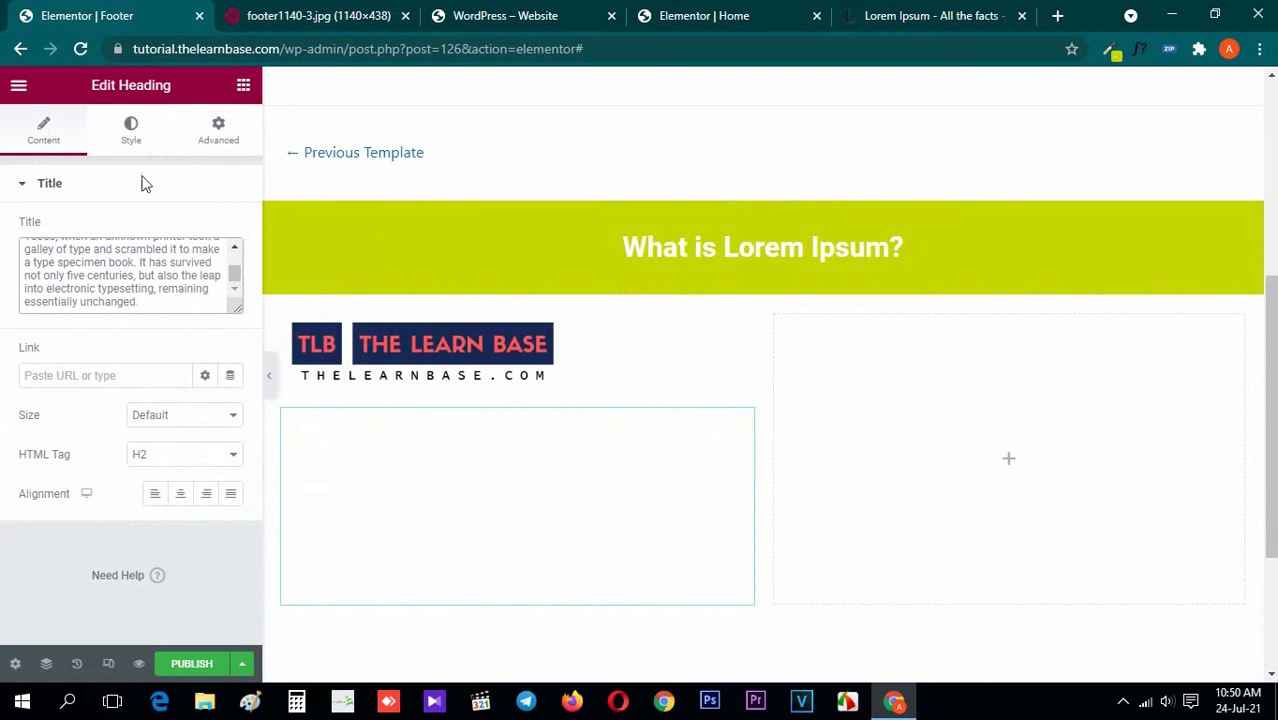
left_click(246, 86)
Give the two-column section holding the logo and paragraph a classic black background, following the reference image
left_click(313, 12)
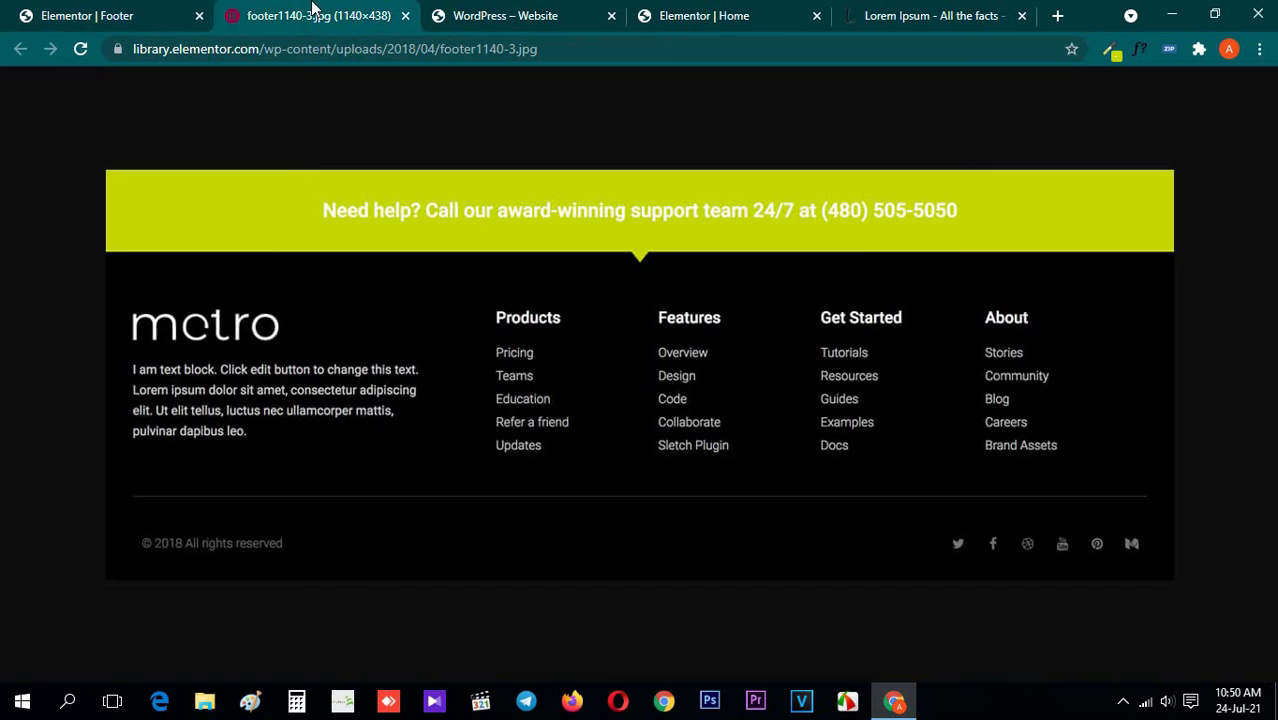
left_click(97, 12)
left_click(763, 287)
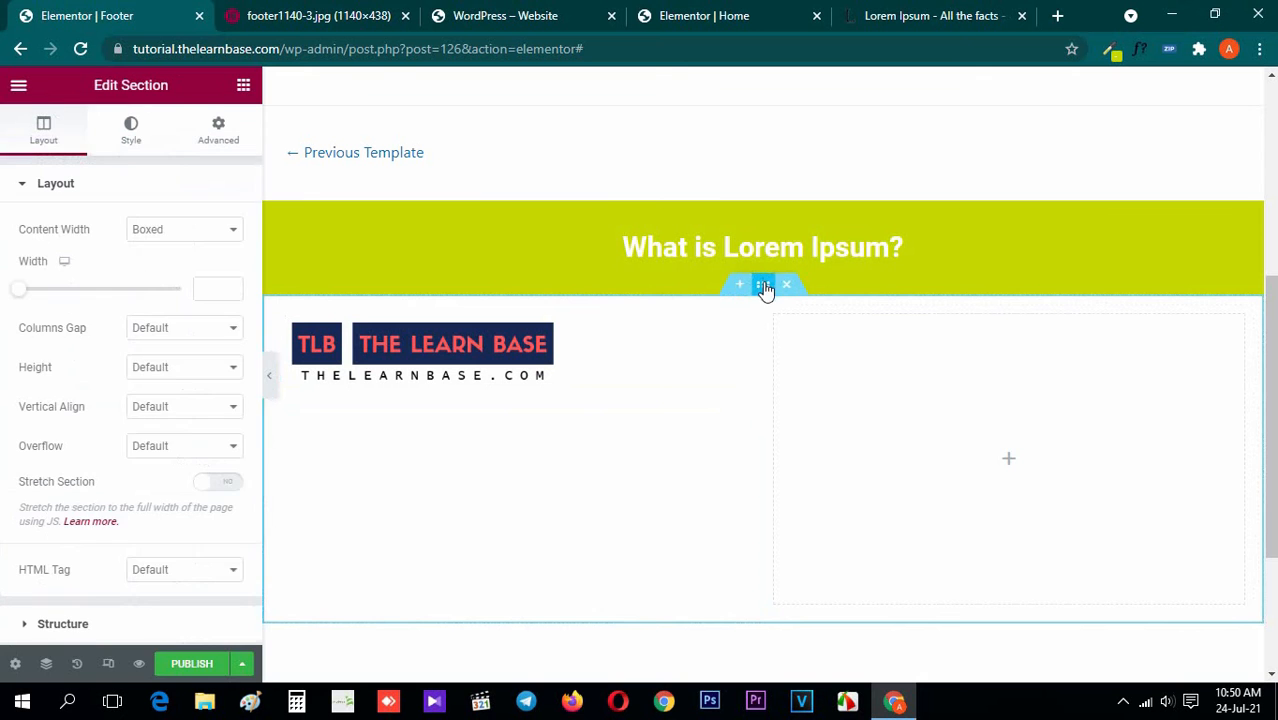
left_click(130, 133)
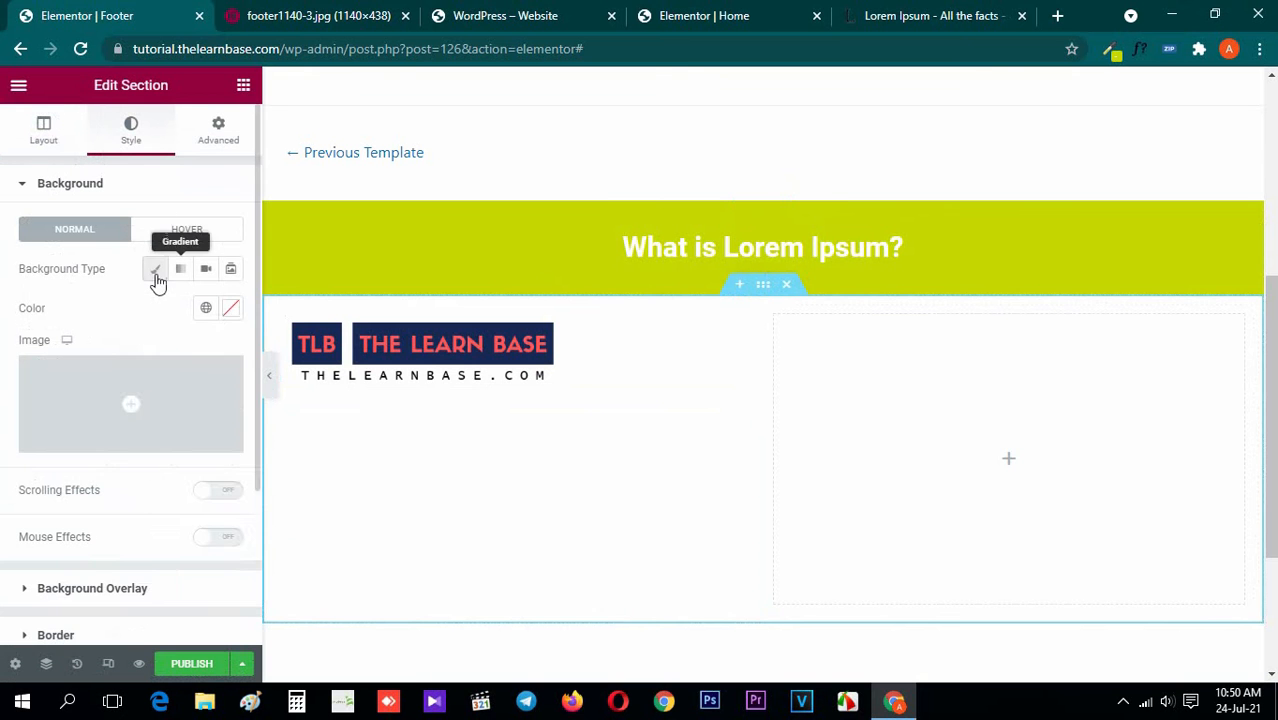
left_click(155, 268)
left_click(231, 308)
left_click(103, 218)
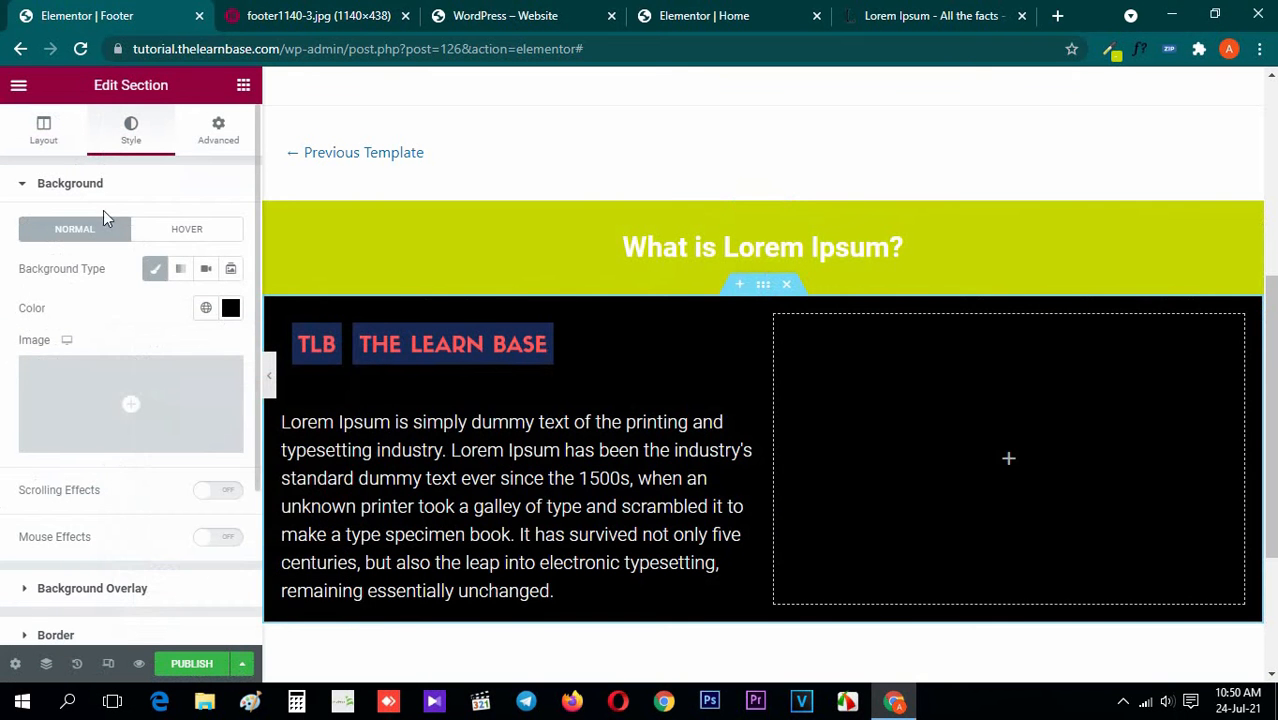
Reduce the Lorem Ipsum paragraph's font size to 15 px and return to the widget list
left_click(300, 8)
left_click(154, 8)
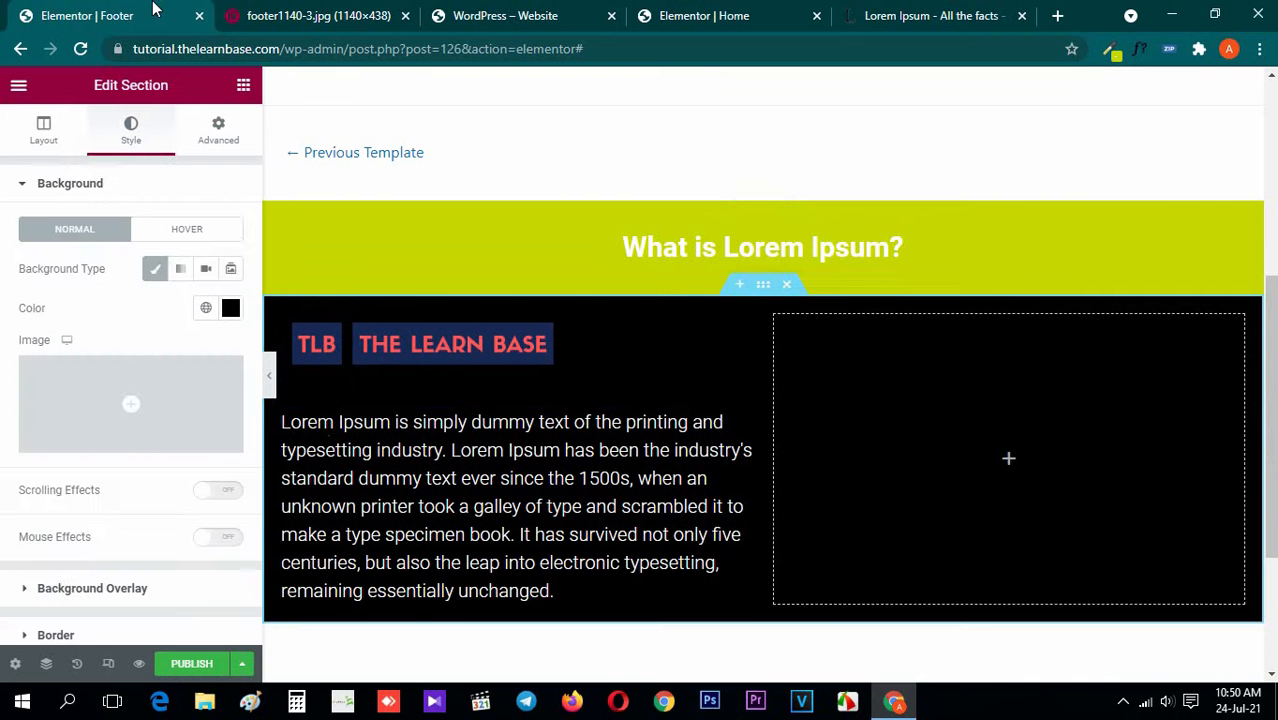
left_click(328, 428)
left_click(131, 135)
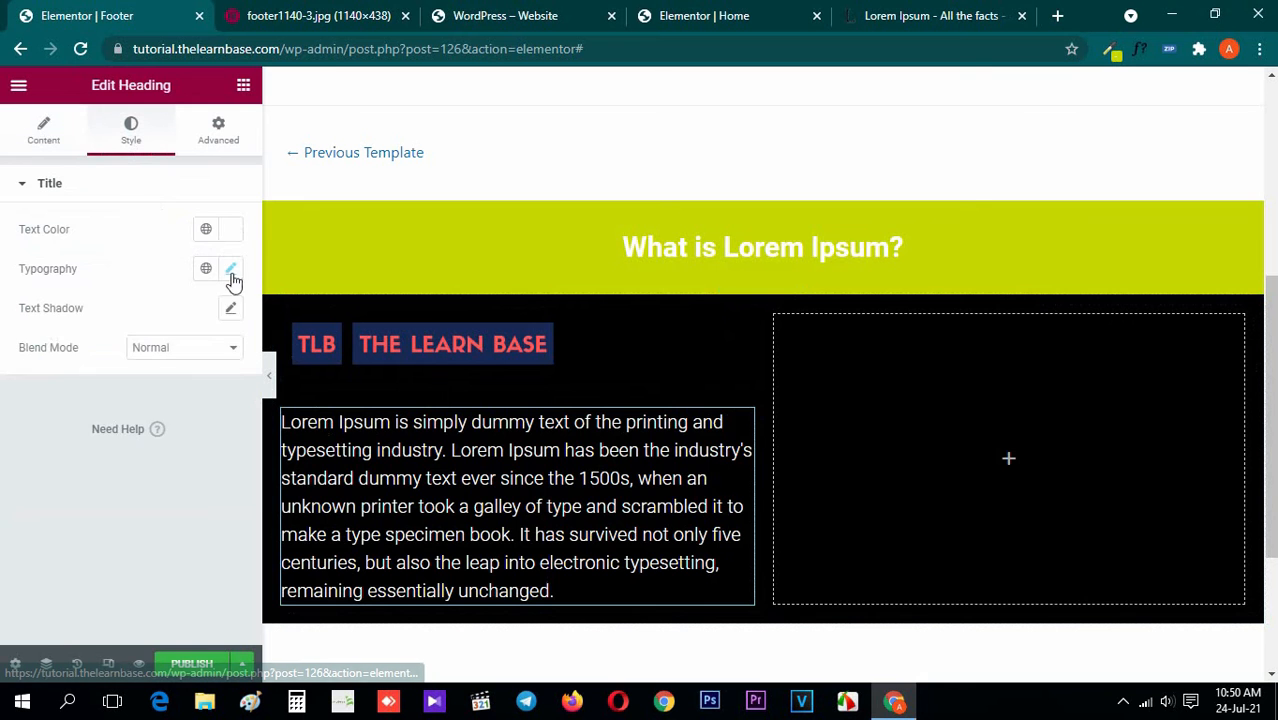
left_click(231, 268)
left_click_drag(200, 416, 130, 420)
type("15")
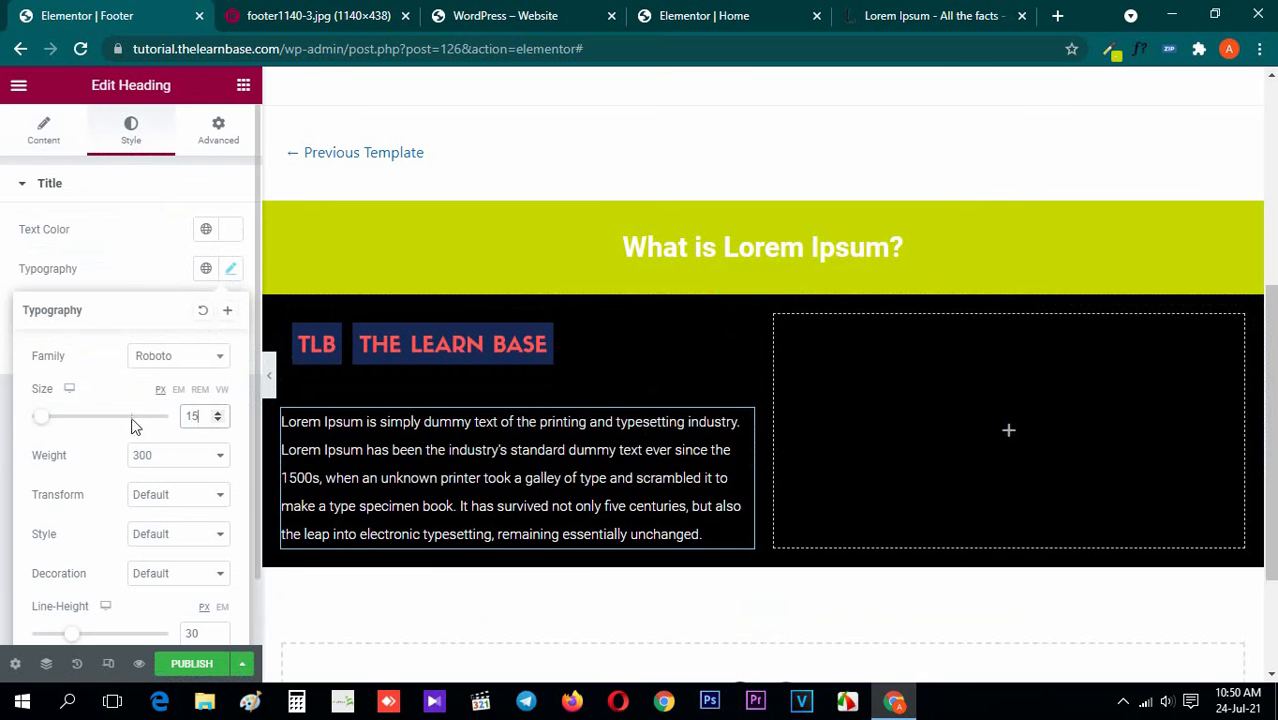
left_click(243, 85)
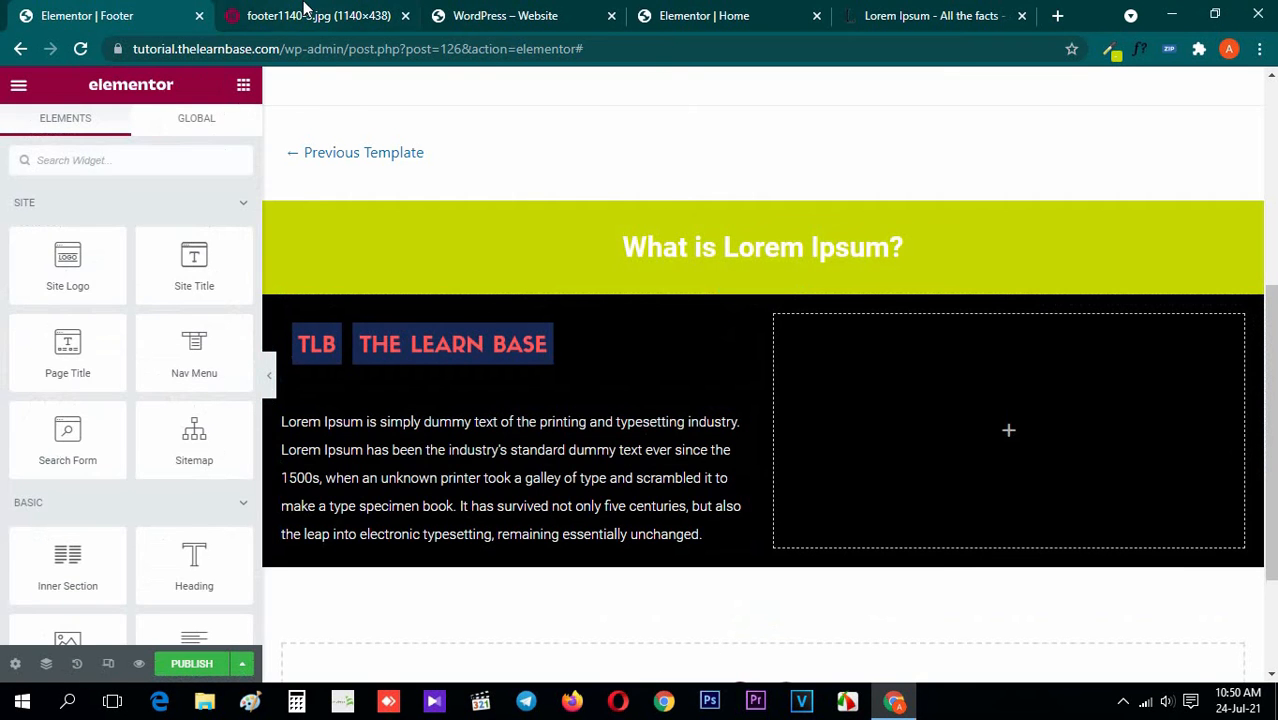
Copy the "What is Lorem Ipsum?" banner heading and paste it into the empty column beside the logo and paragraph
left_click(318, 16)
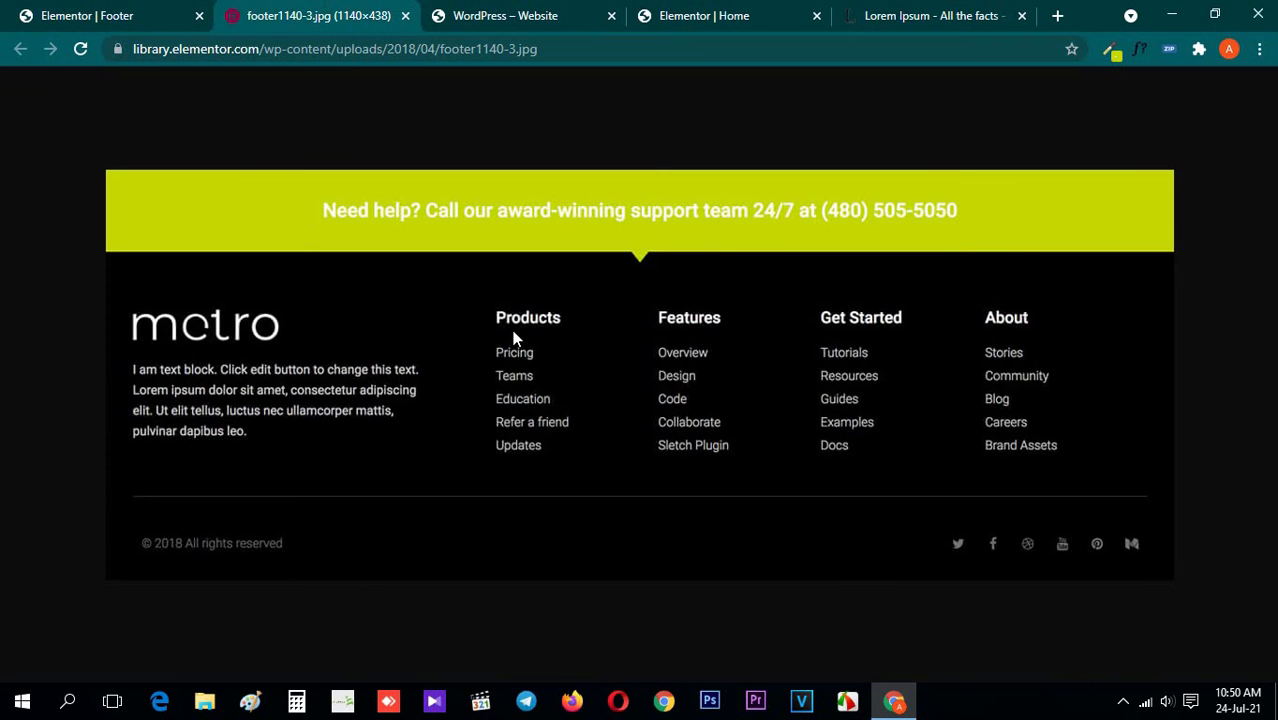
left_click(66, 8)
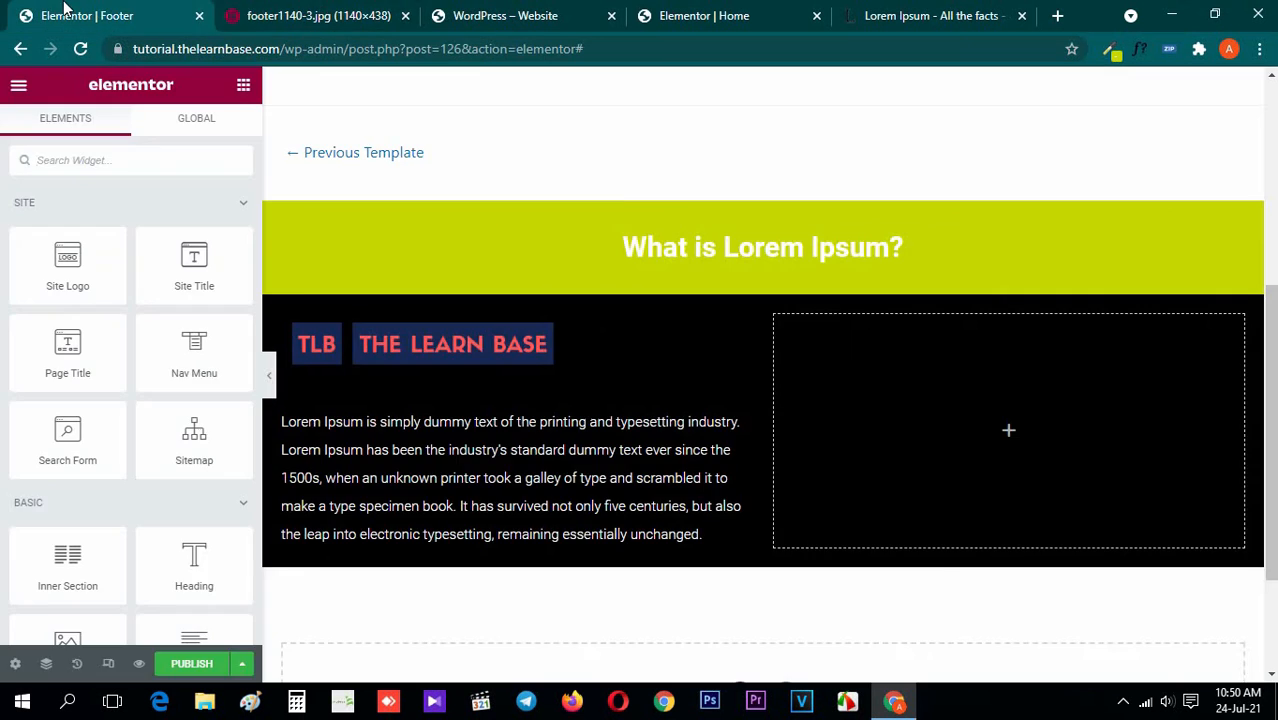
left_click(301, 9)
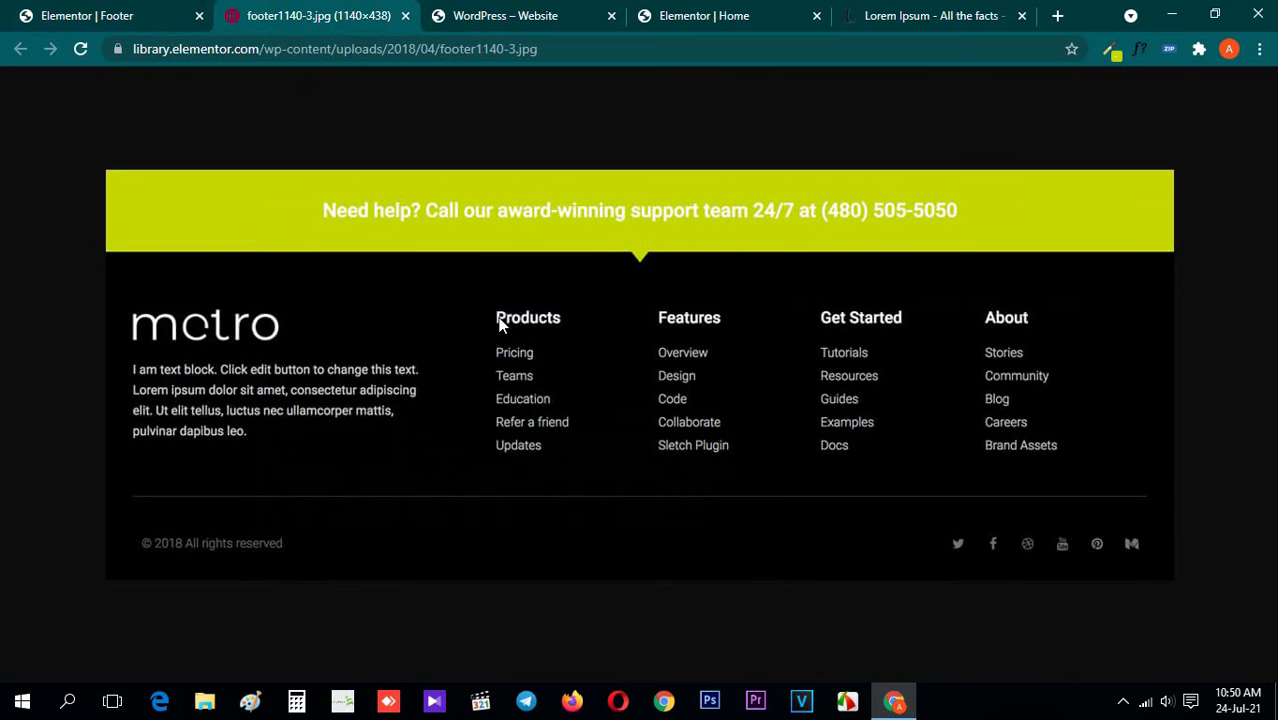
left_click(80, 12)
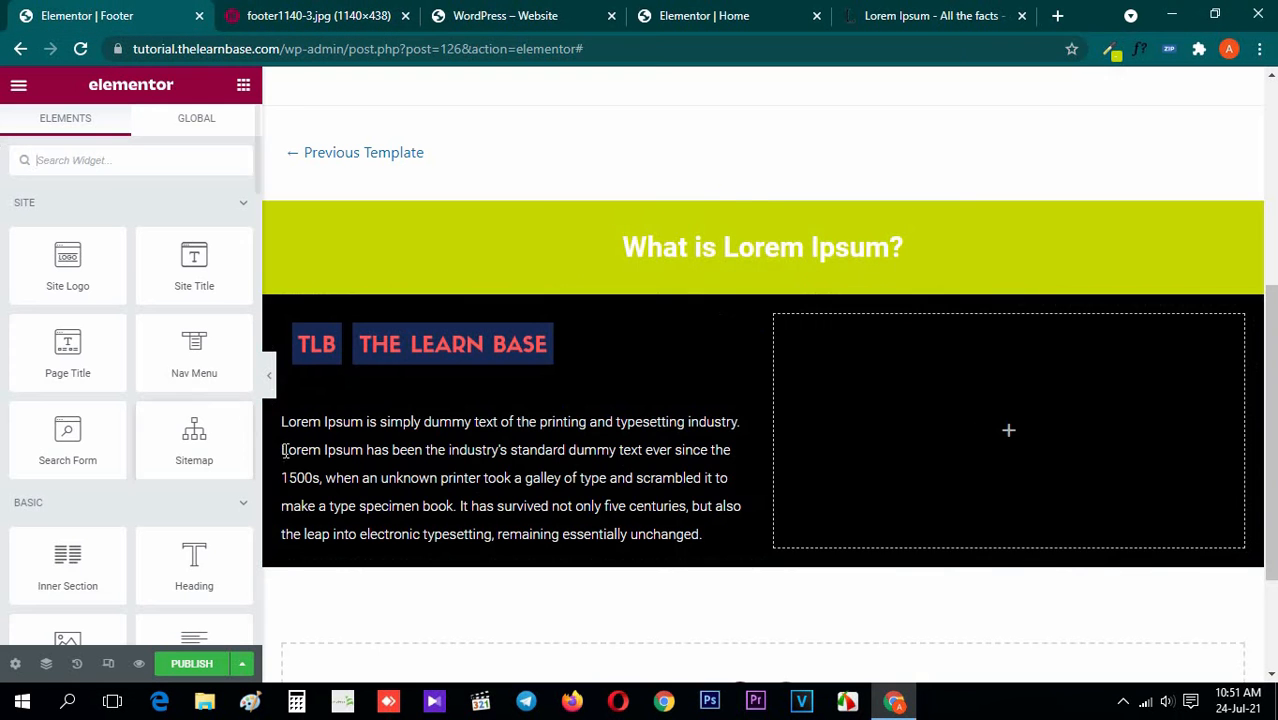
right_click(688, 246)
left_click(736, 348)
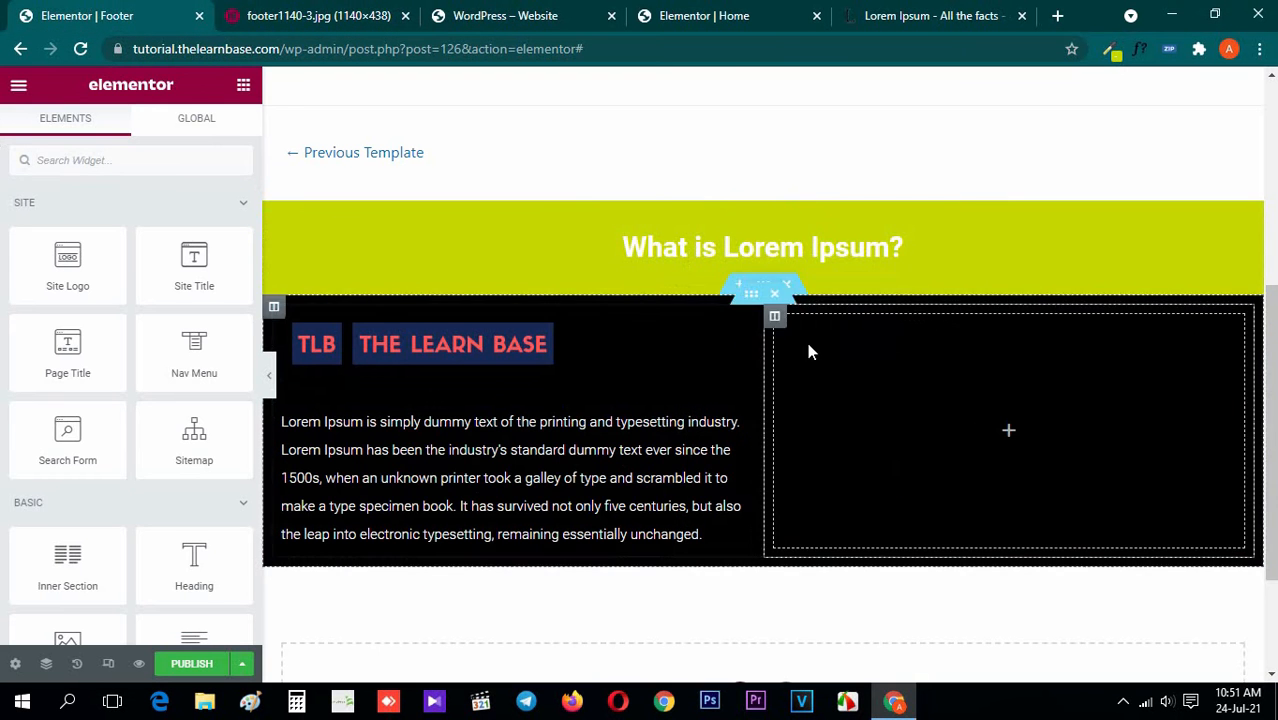
right_click(884, 345)
left_click(958, 487)
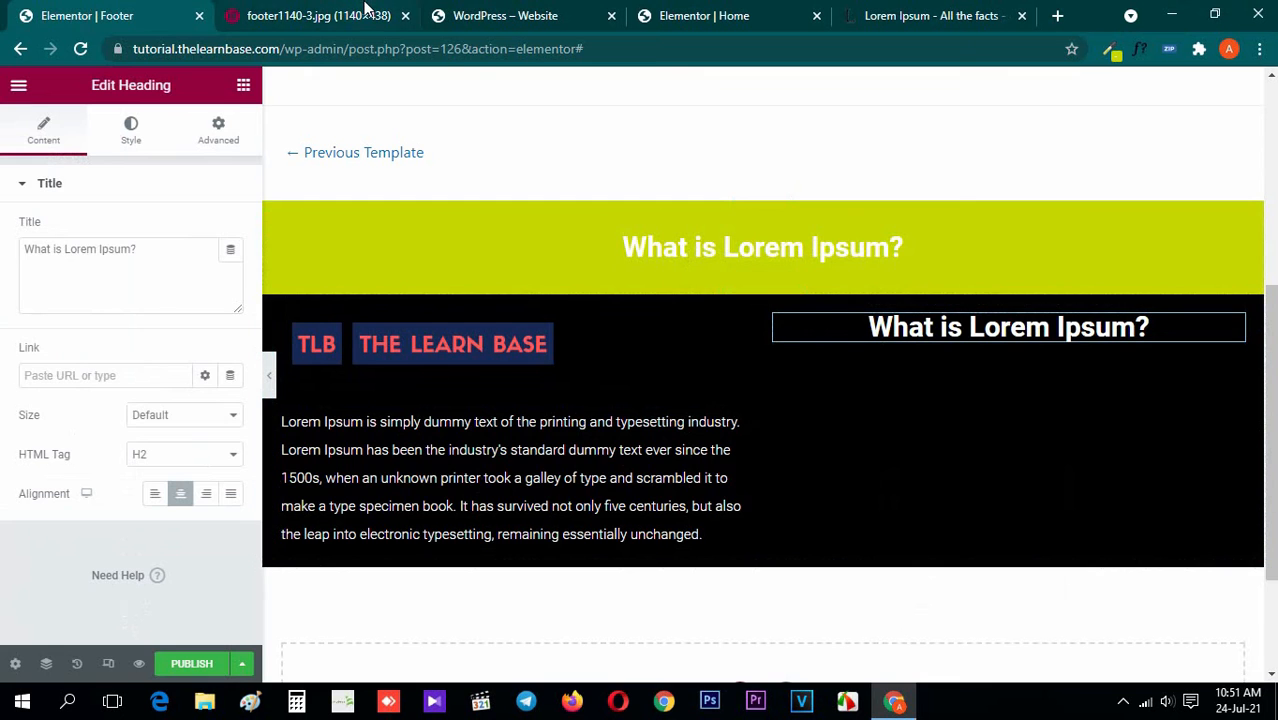
Change the pasted heading's title to "Products", as in the reference image
left_click(366, 8)
left_click(55, 12)
triple_click(109, 278)
type("Pro")
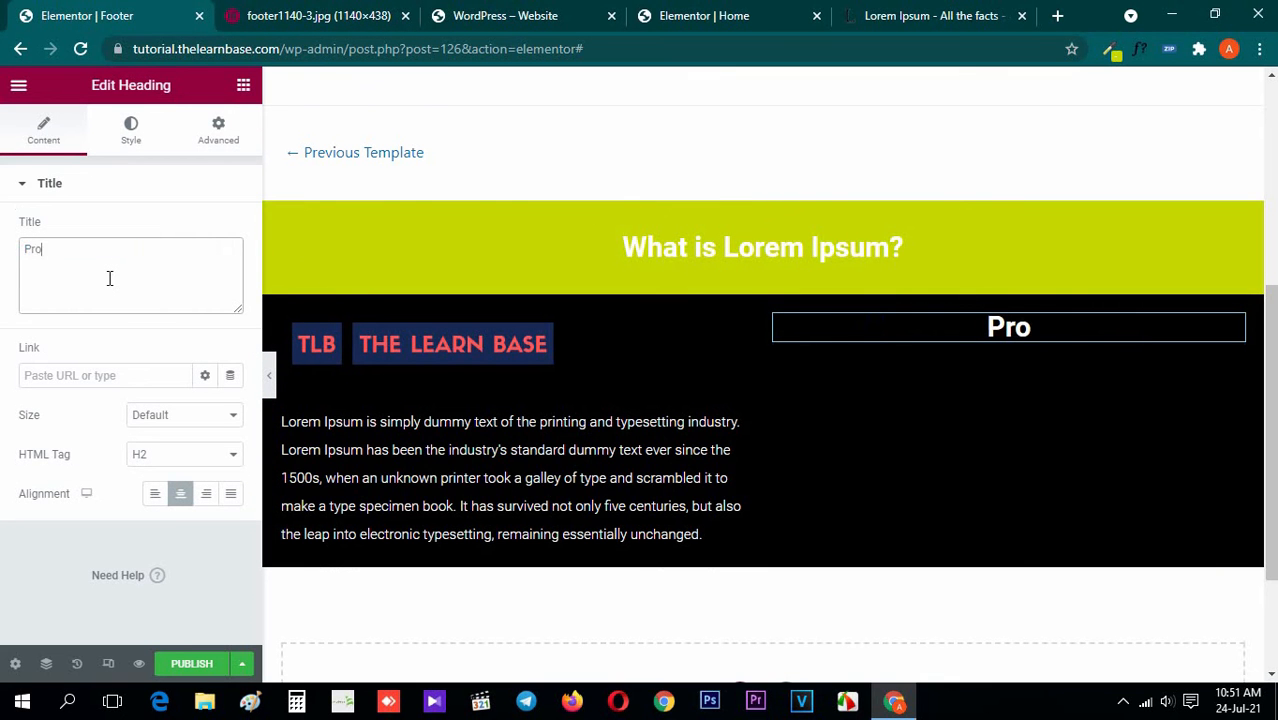
type("ducts")
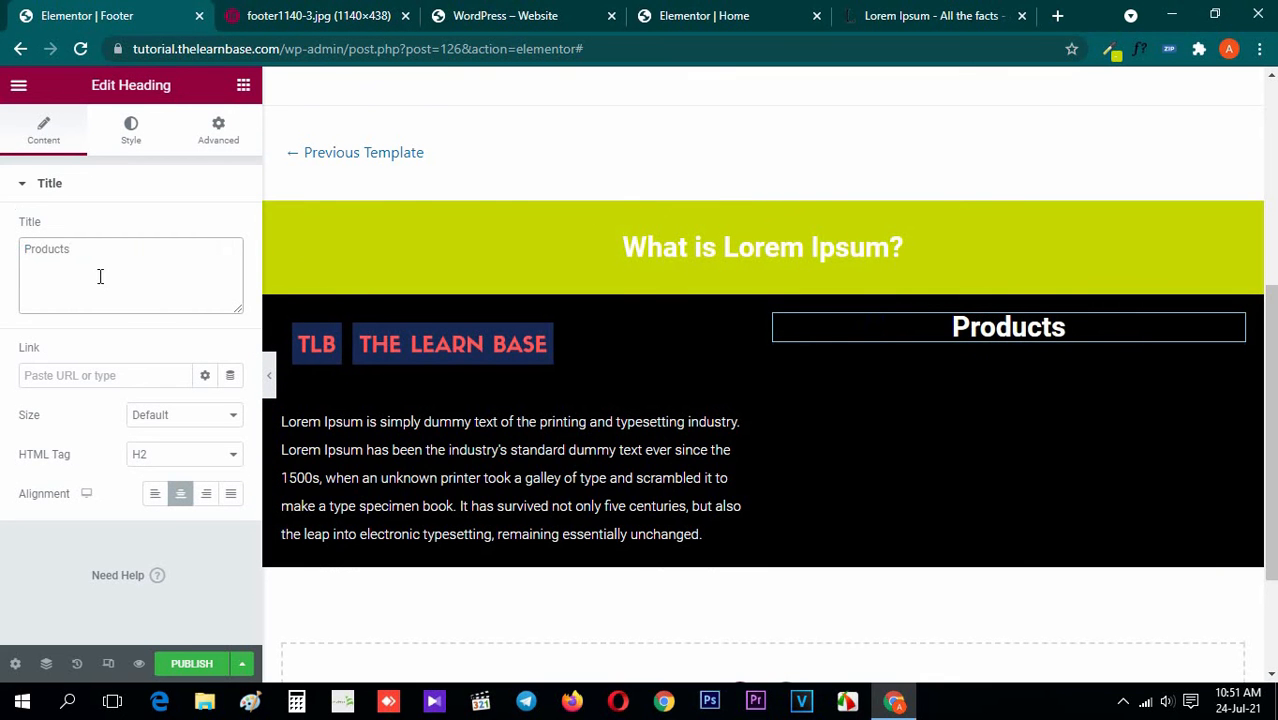
Set the Products heading's font size to 20 px and return to the widget list
left_click(268, 12)
left_click(137, 8)
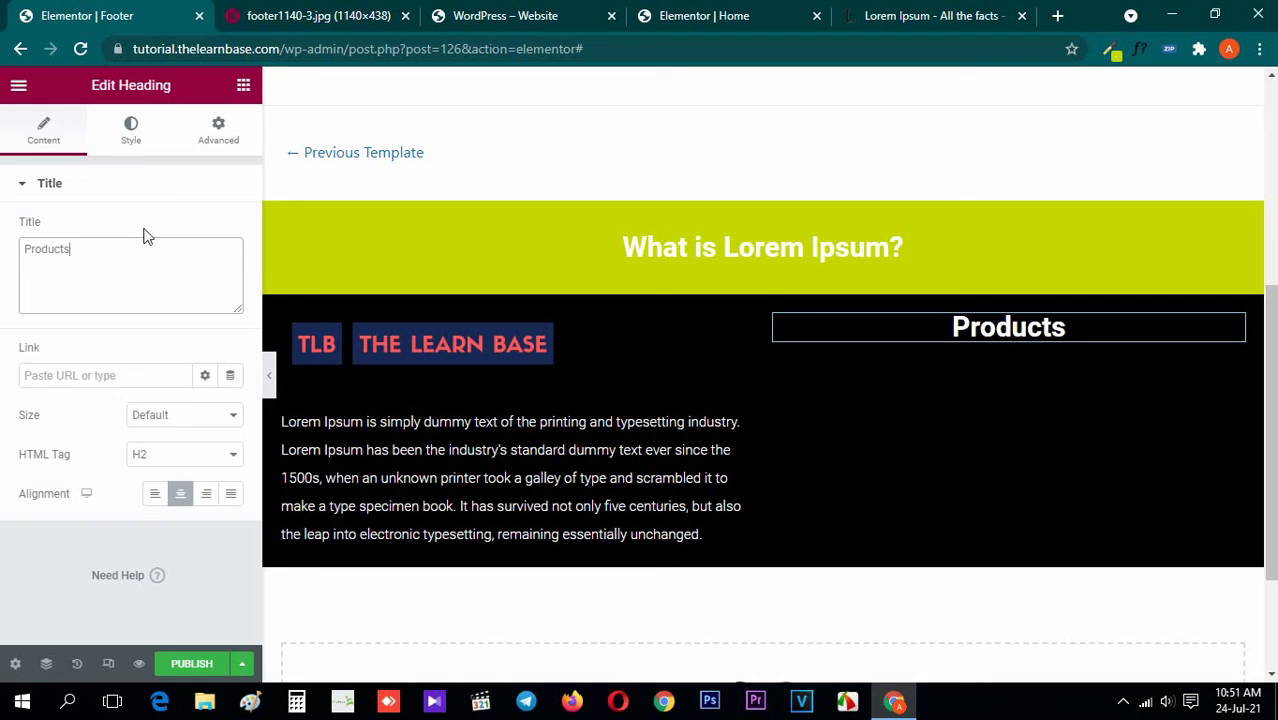
left_click(131, 140)
left_click(230, 268)
left_click(204, 416)
type("20")
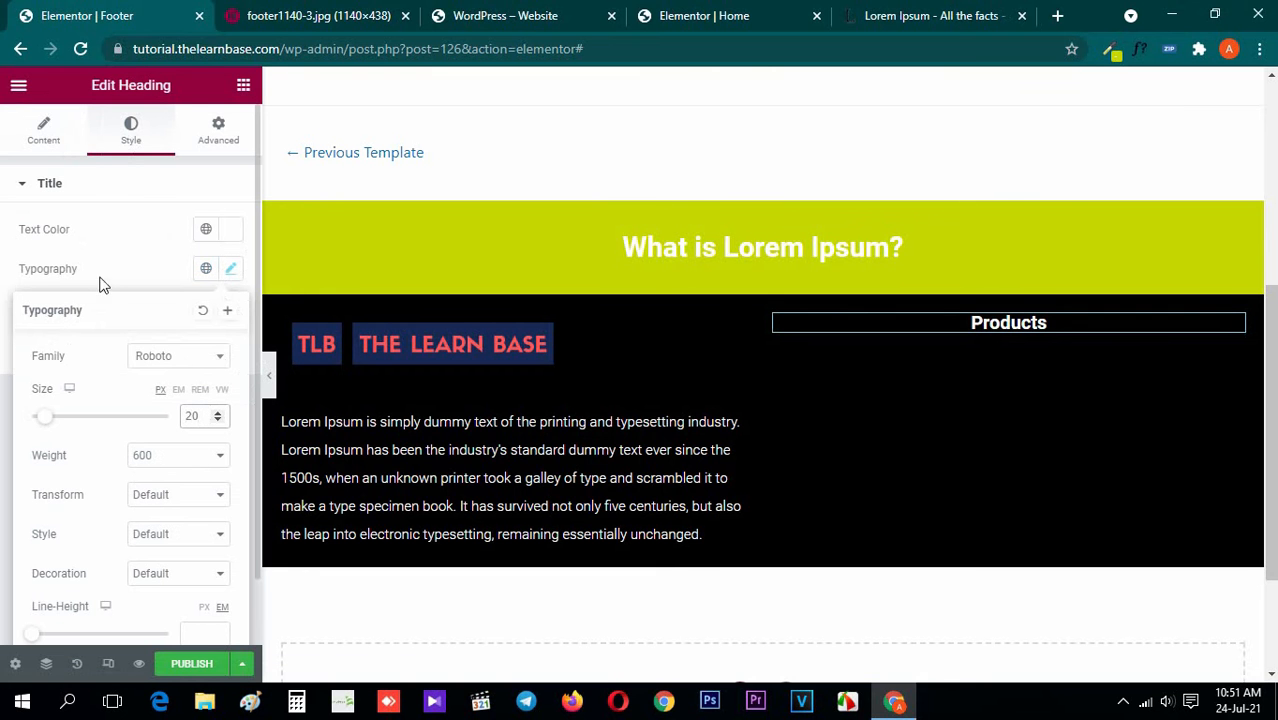
left_click(243, 85)
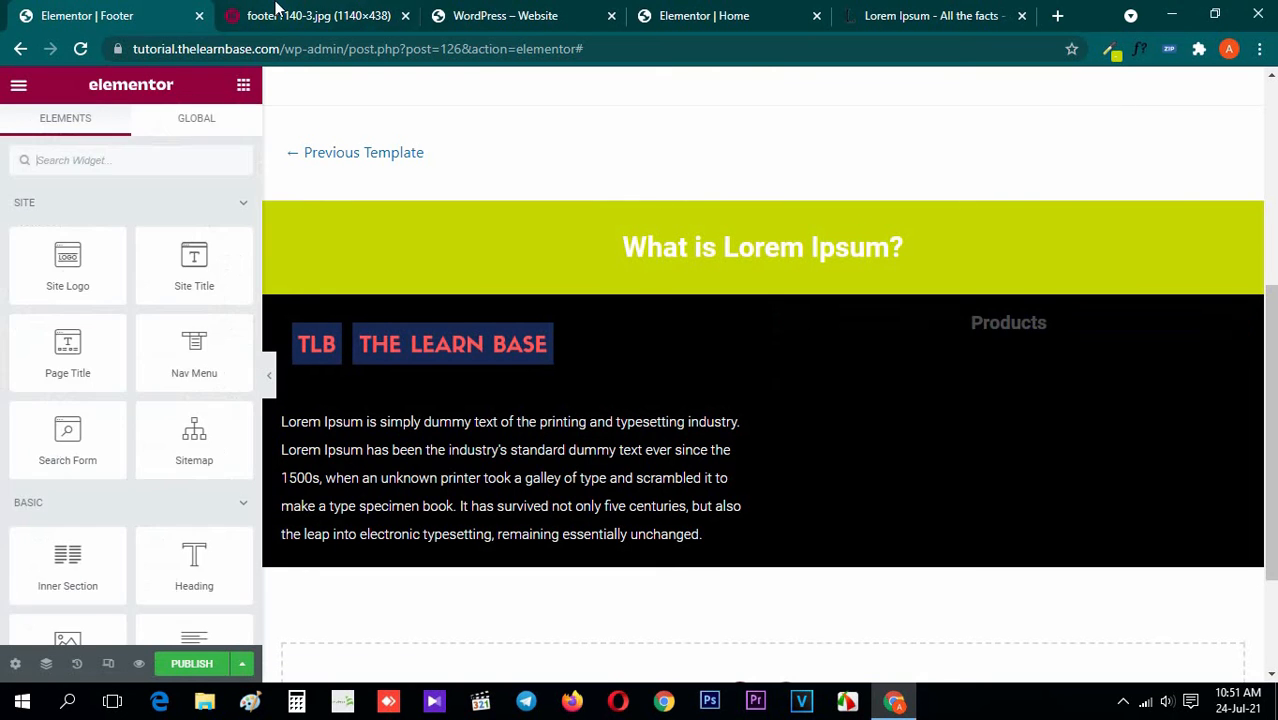
Align the Products heading to the left to match the reference footer
left_click(278, 18)
left_click(155, 8)
left_click(363, 8)
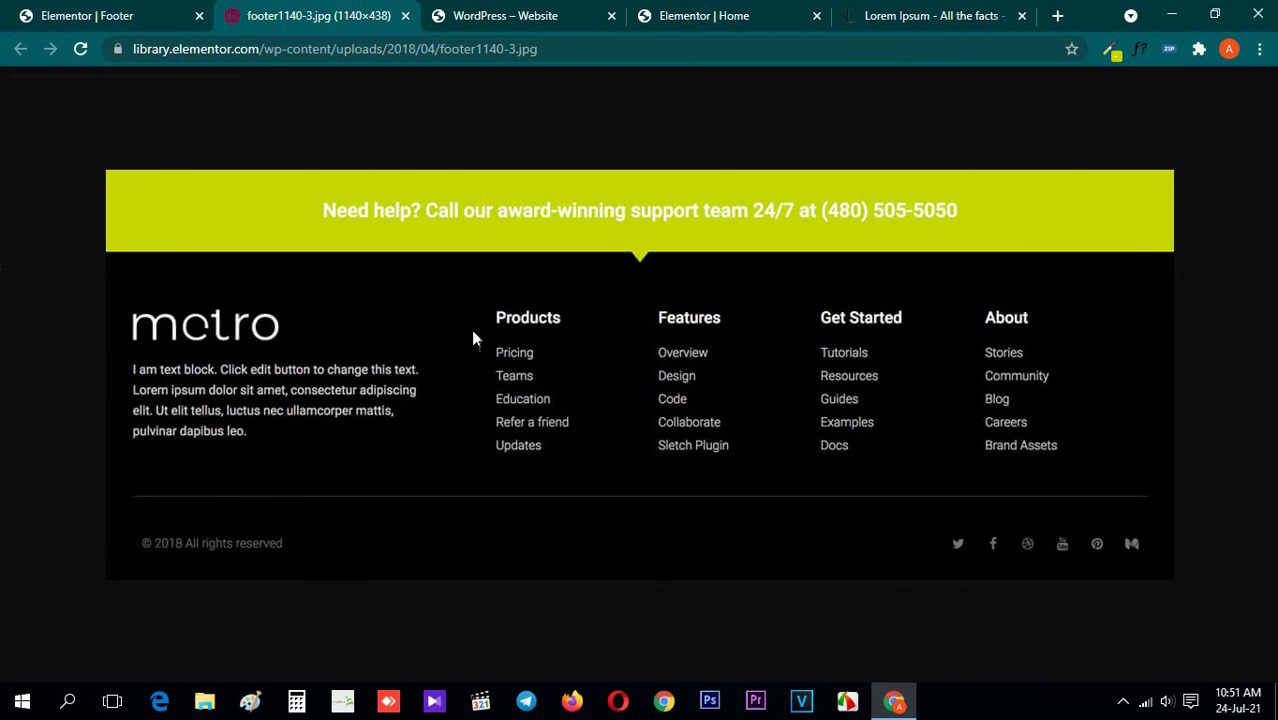
left_click(10, 12)
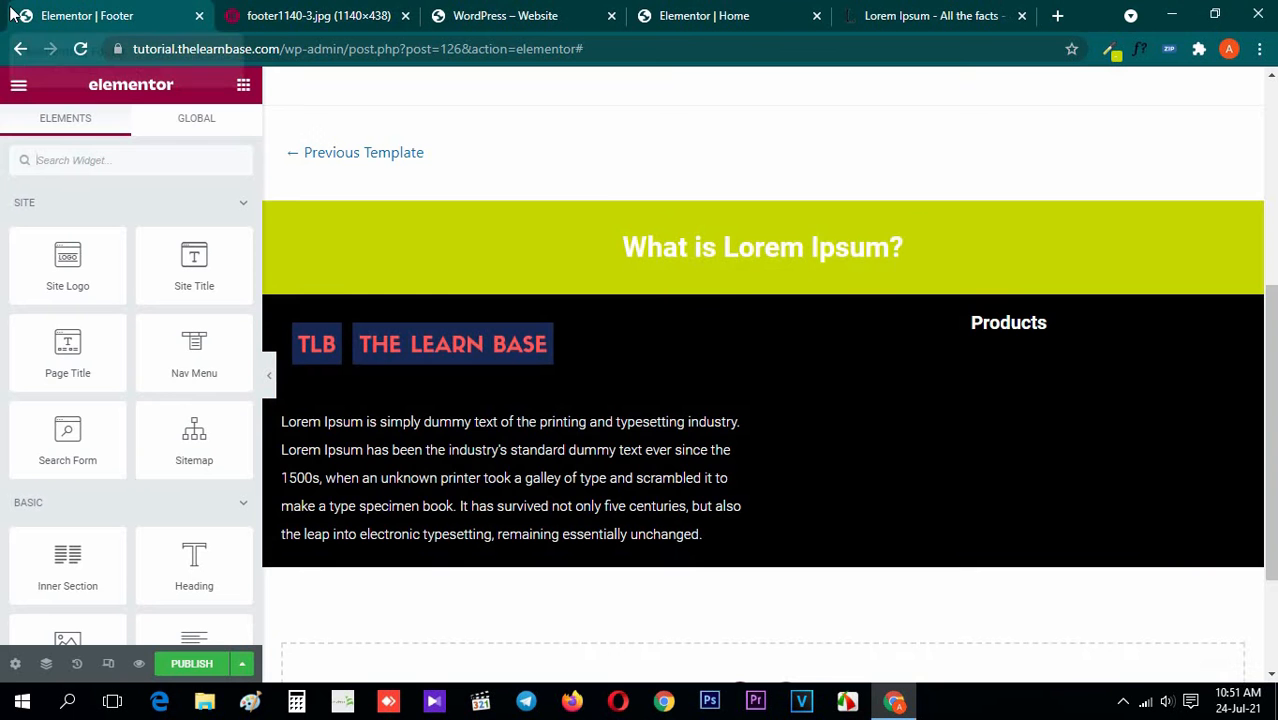
left_click(1040, 322)
left_click(45, 138)
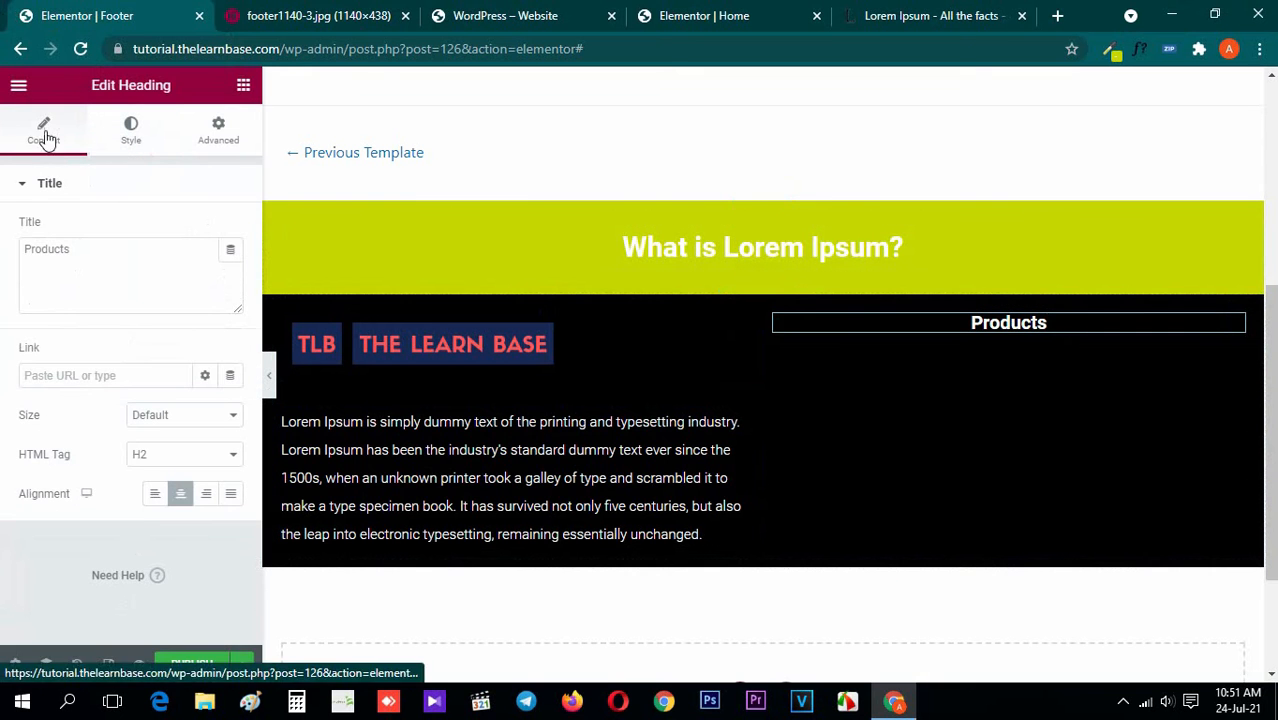
left_click(155, 493)
Search the widgets for "icon" and add an Icon List below the Products heading, comparing with the reference image
key("ctrl+Tab")
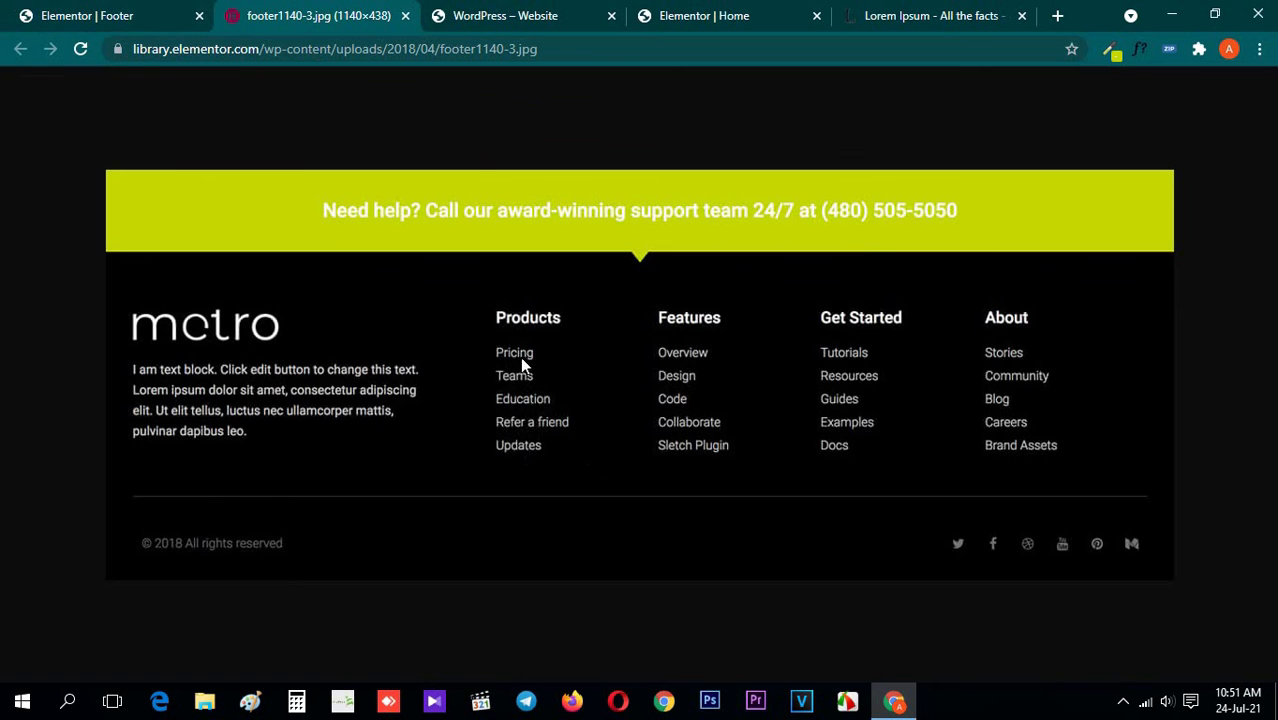
left_click(40, 14)
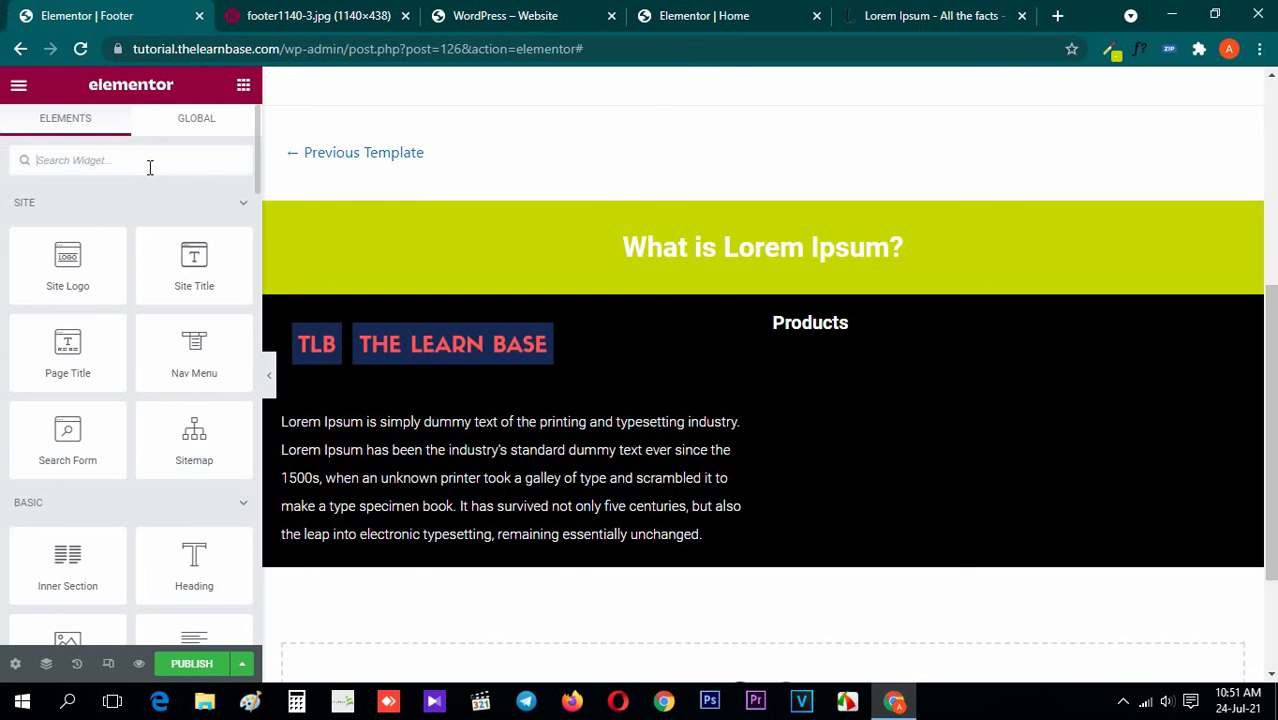
type("icon")
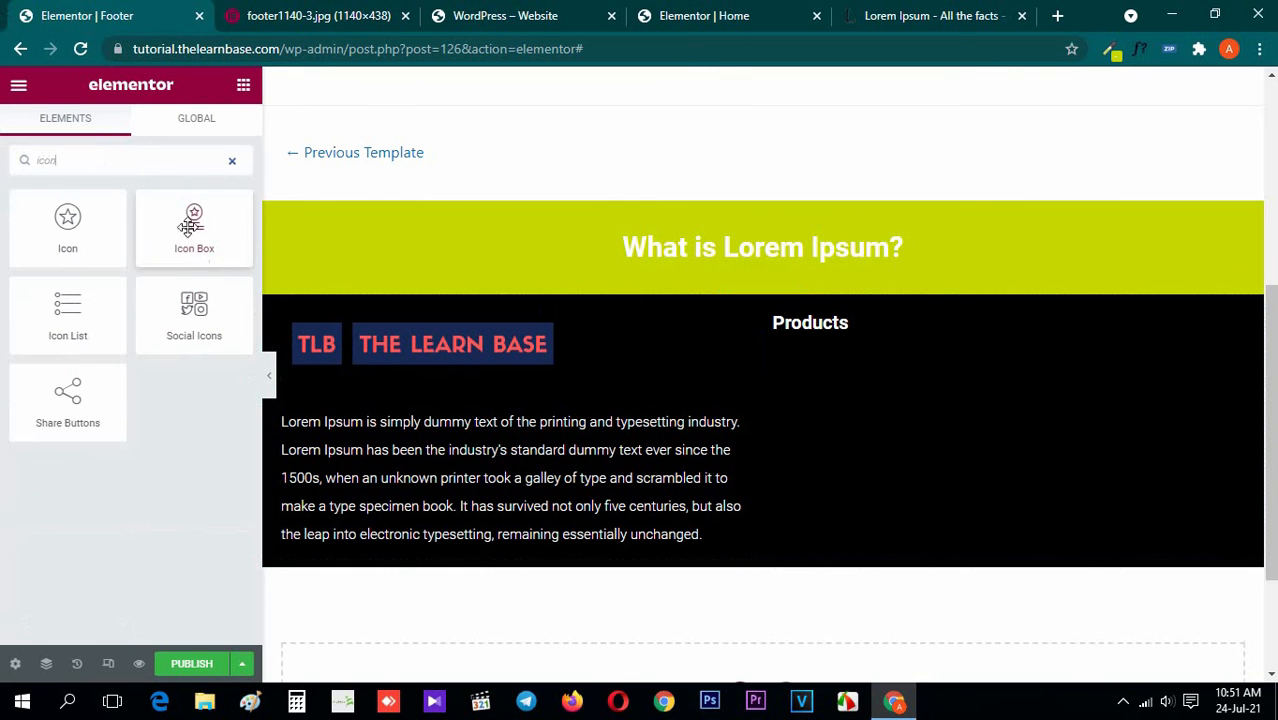
left_click_drag(67, 315, 869, 328)
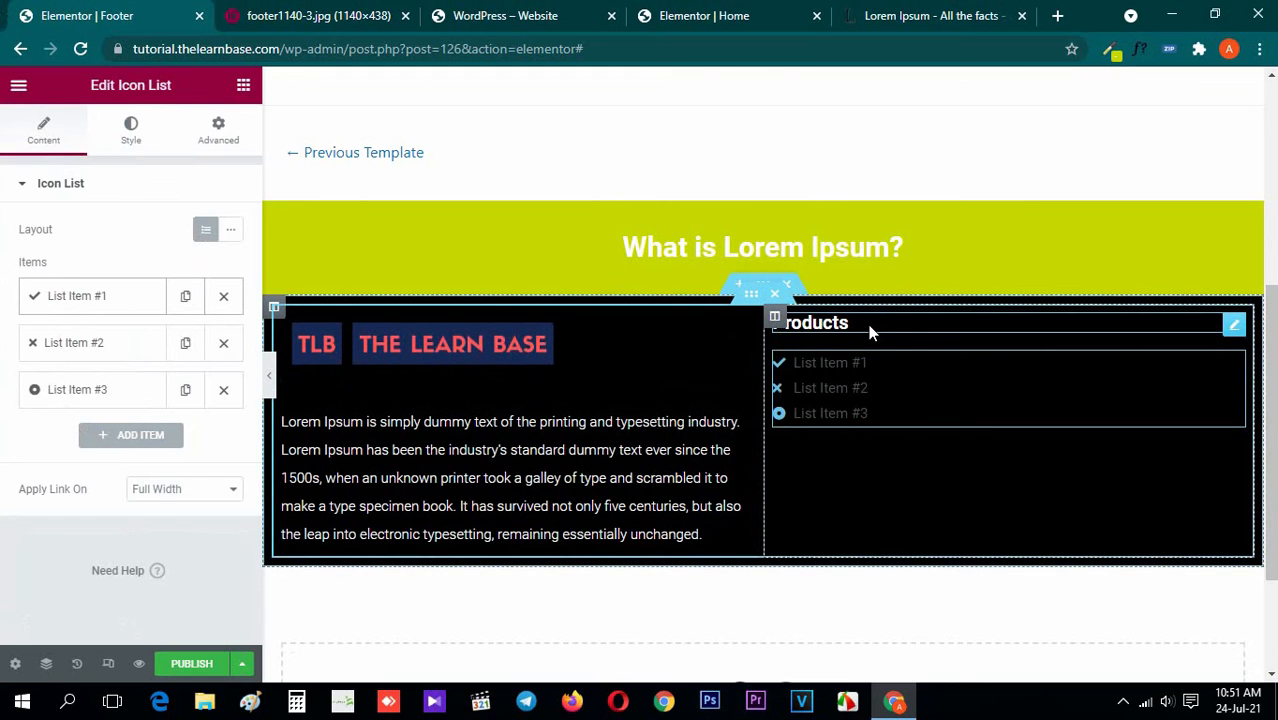
left_click(279, 6)
left_click(147, 7)
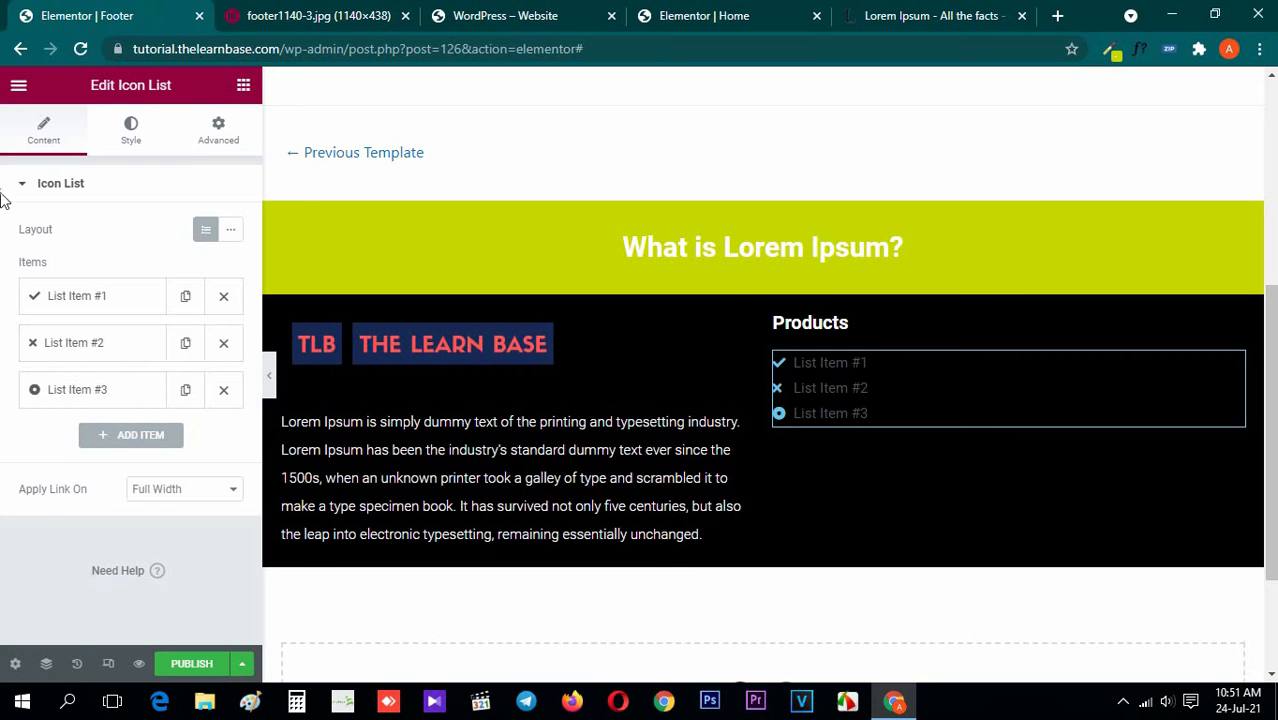
Delete the second and third list items, then remove the remaining item's check icon and set its link to #
left_click(223, 342)
left_click(223, 342)
left_click(142, 303)
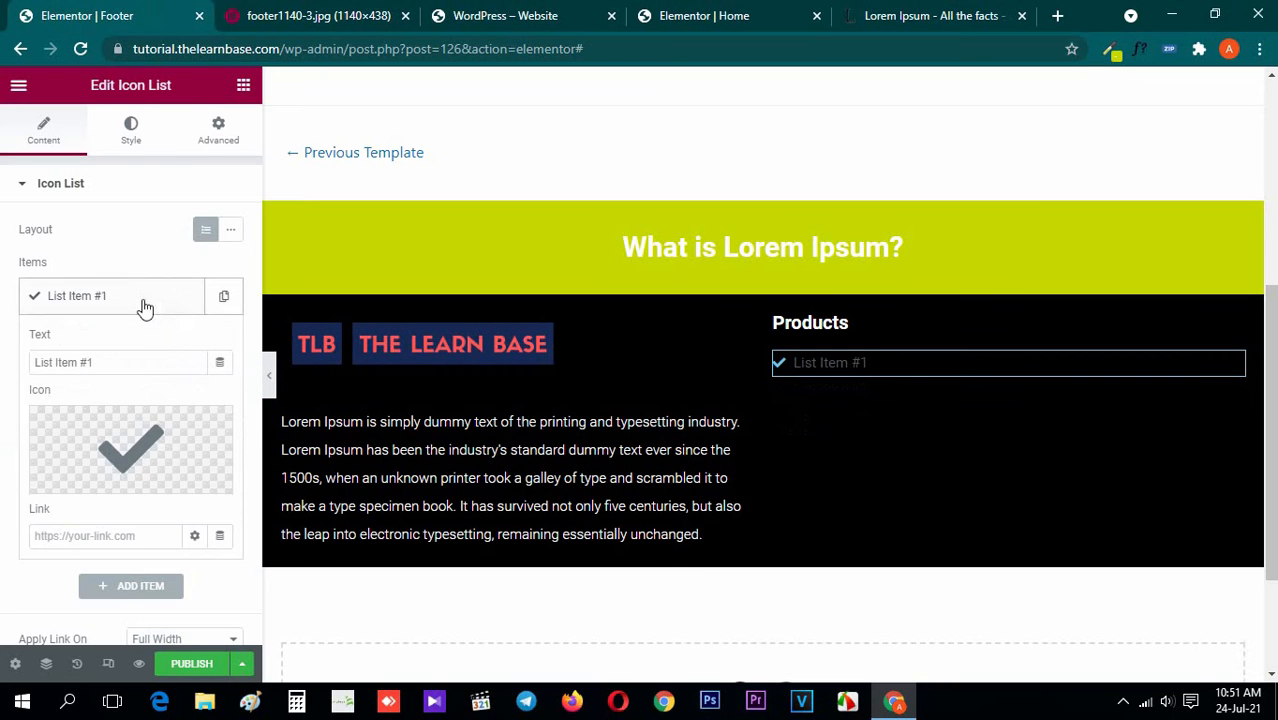
left_click(214, 428)
left_click(120, 536)
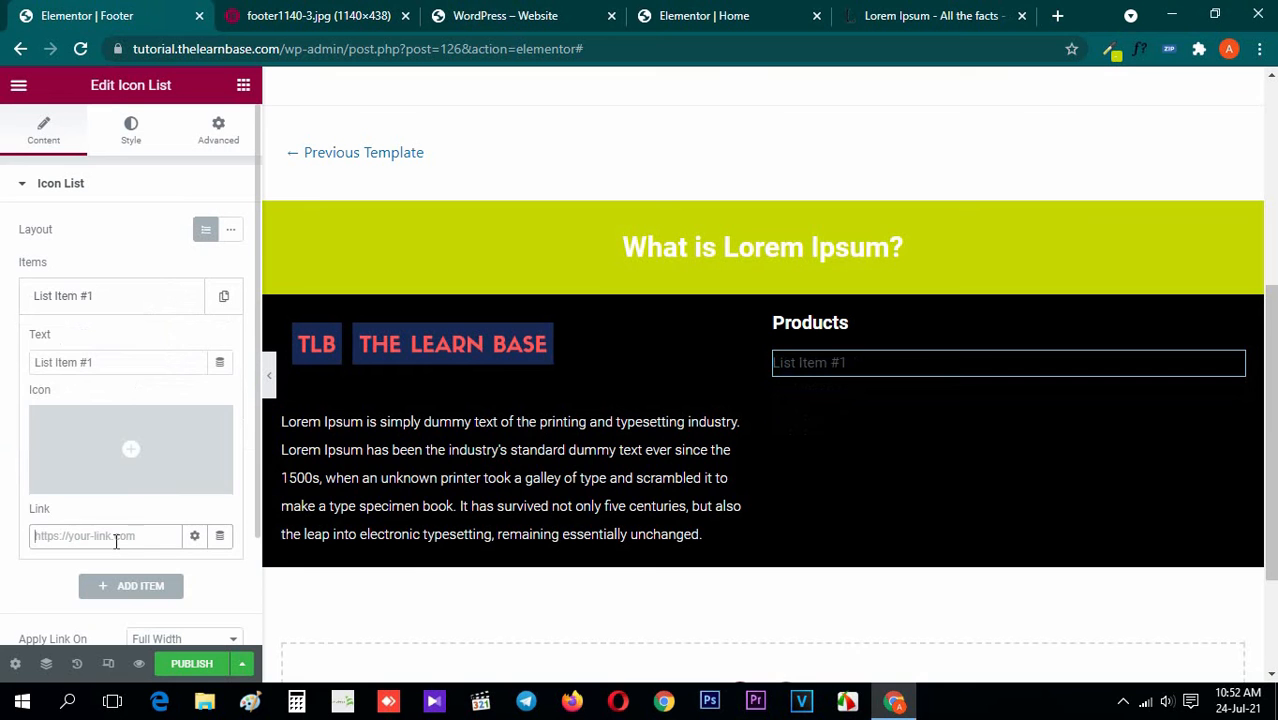
type("#")
left_click(88, 295)
Duplicate the icon-free list item until the list has five entries, matching the Products column in the reference image
left_click(223, 297)
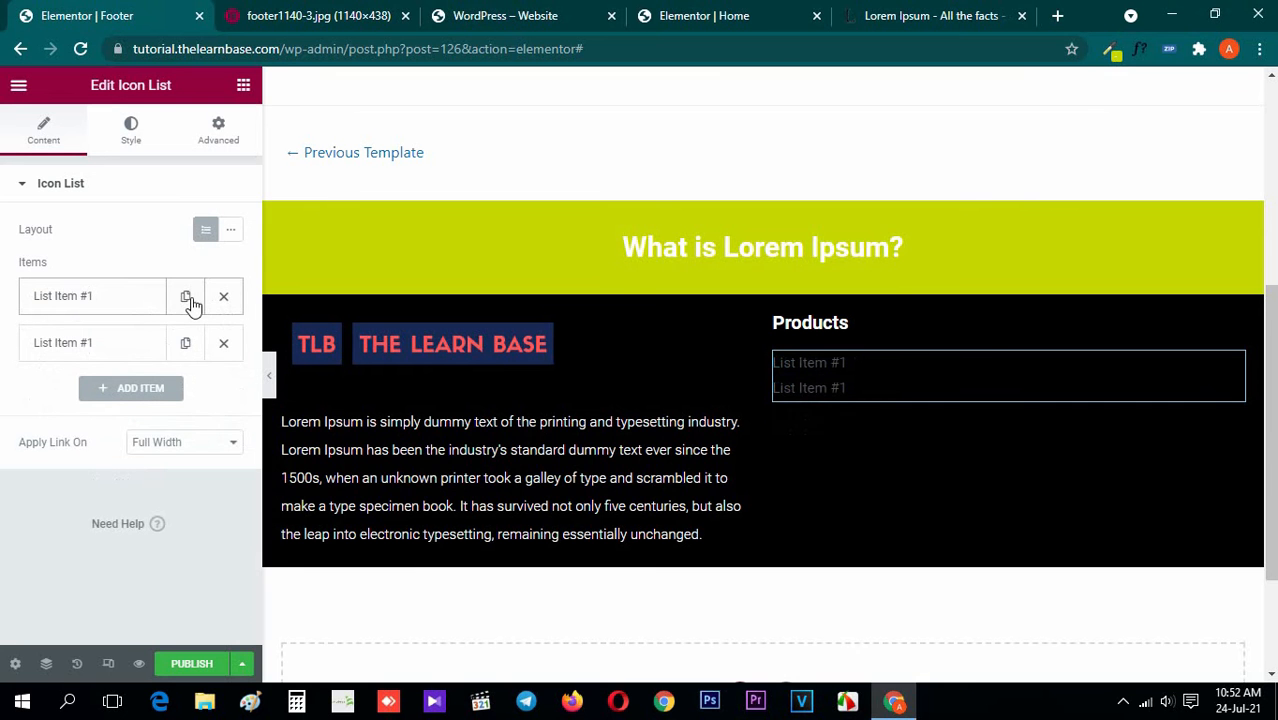
left_click(186, 298)
left_click(186, 298)
left_click(305, 12)
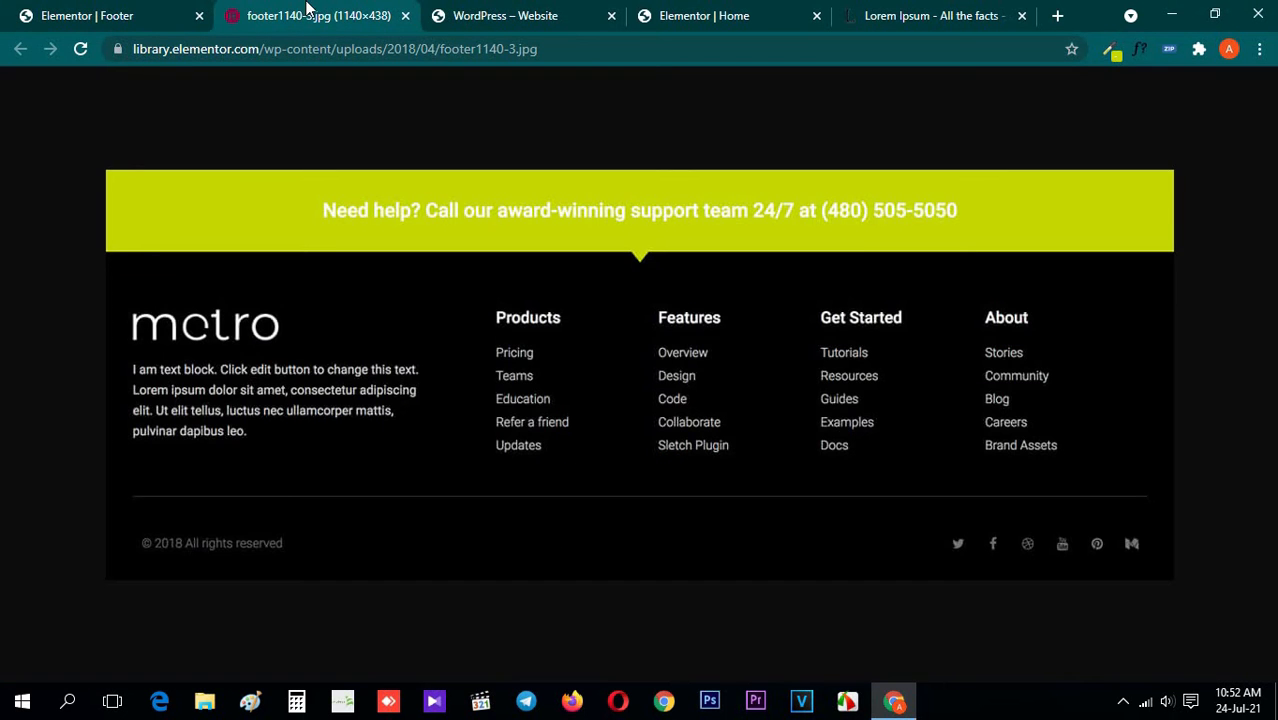
left_click(95, 15)
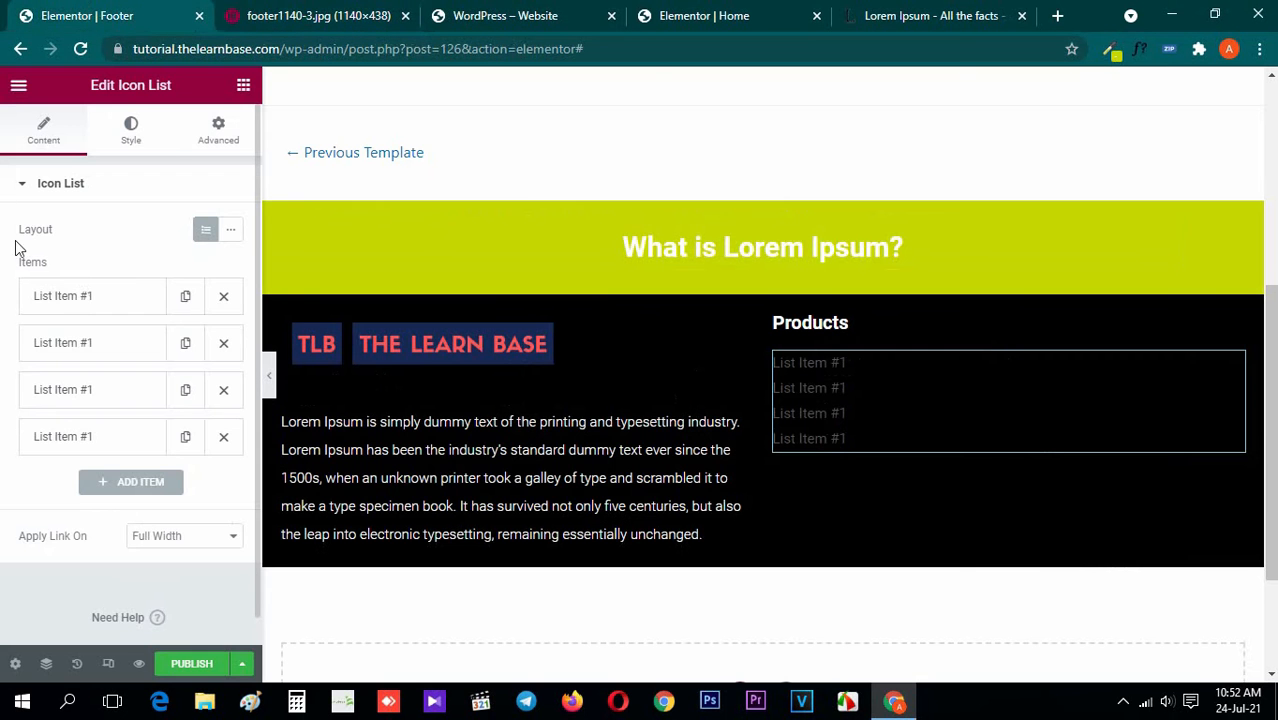
left_click(185, 296)
left_click(315, 12)
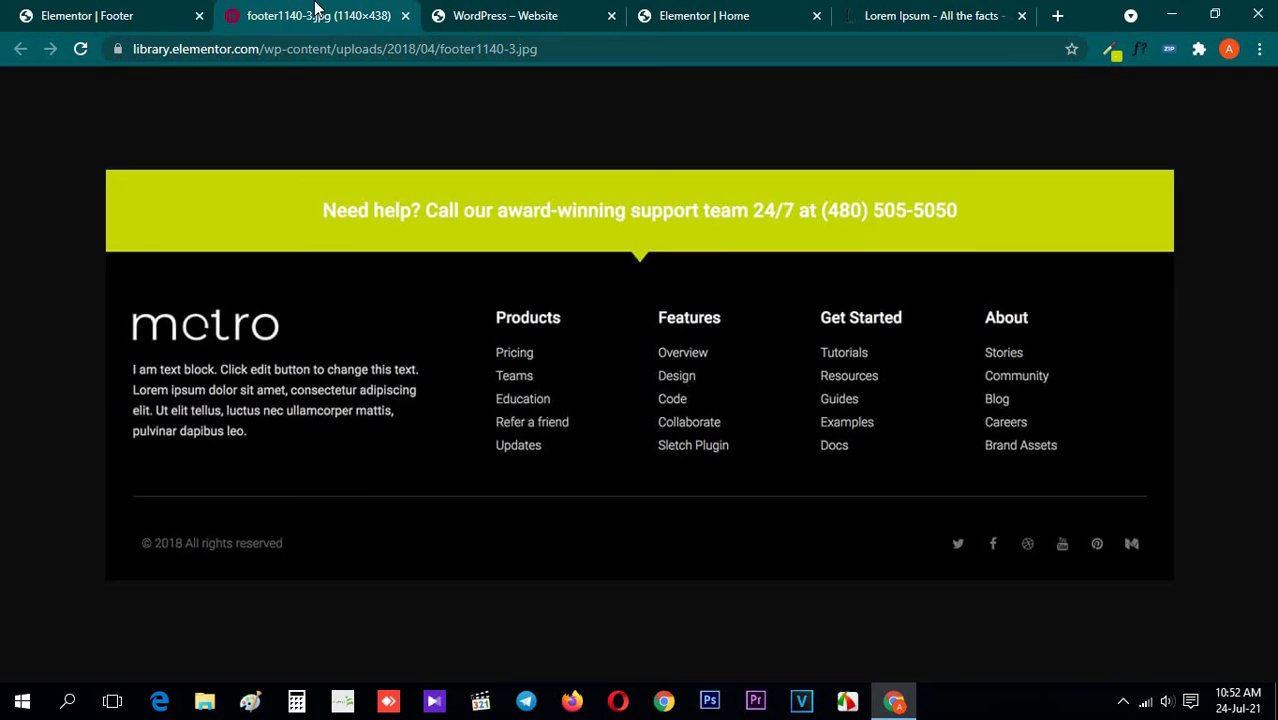
left_click(146, 12)
Set the icon list's text color to white
left_click(72, 188)
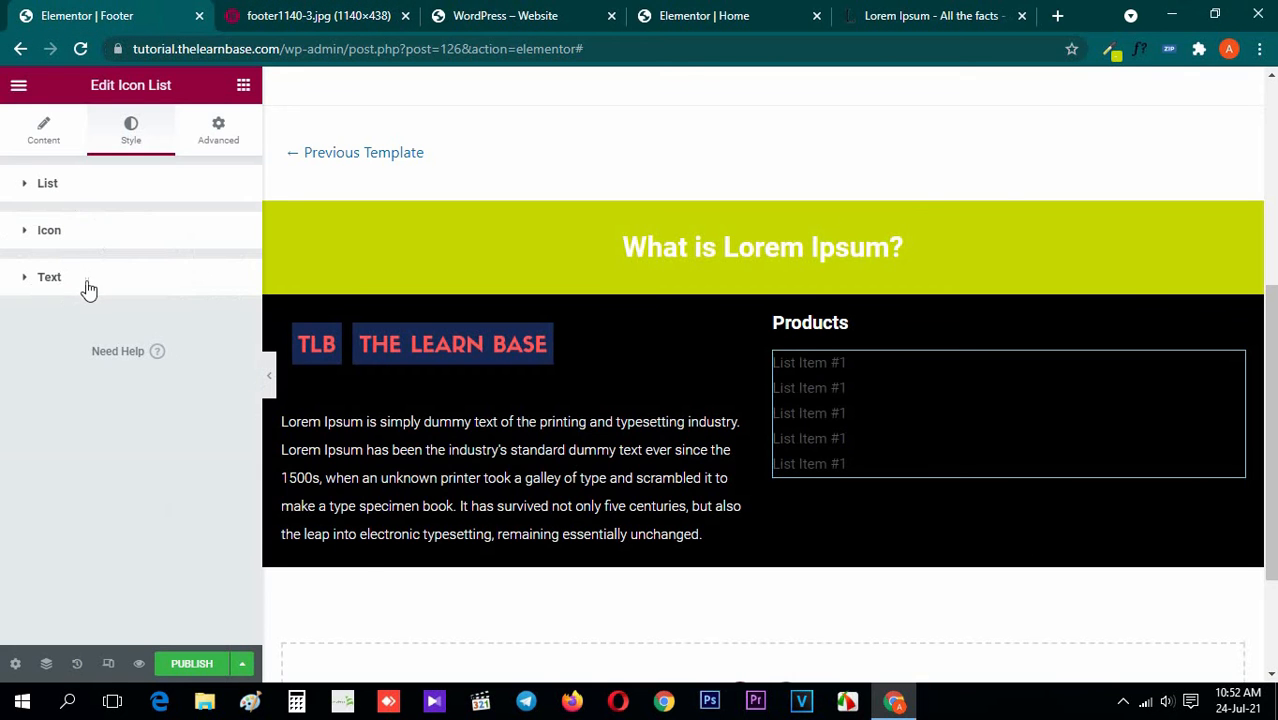
left_click(86, 282)
left_click(228, 328)
left_click_drag(175, 435, 10, 318)
left_click(3, 360)
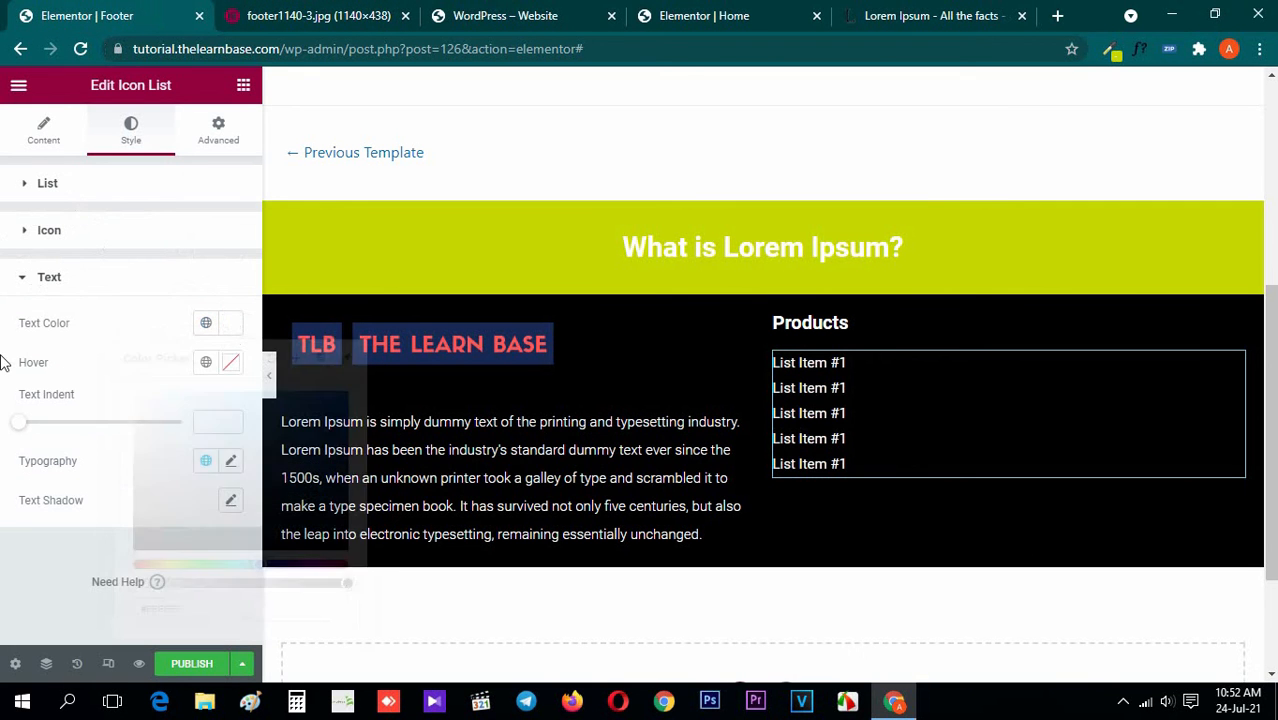
Try a spacing of 10 between the Products list items, then set it to 5
left_click(76, 283)
left_click(88, 190)
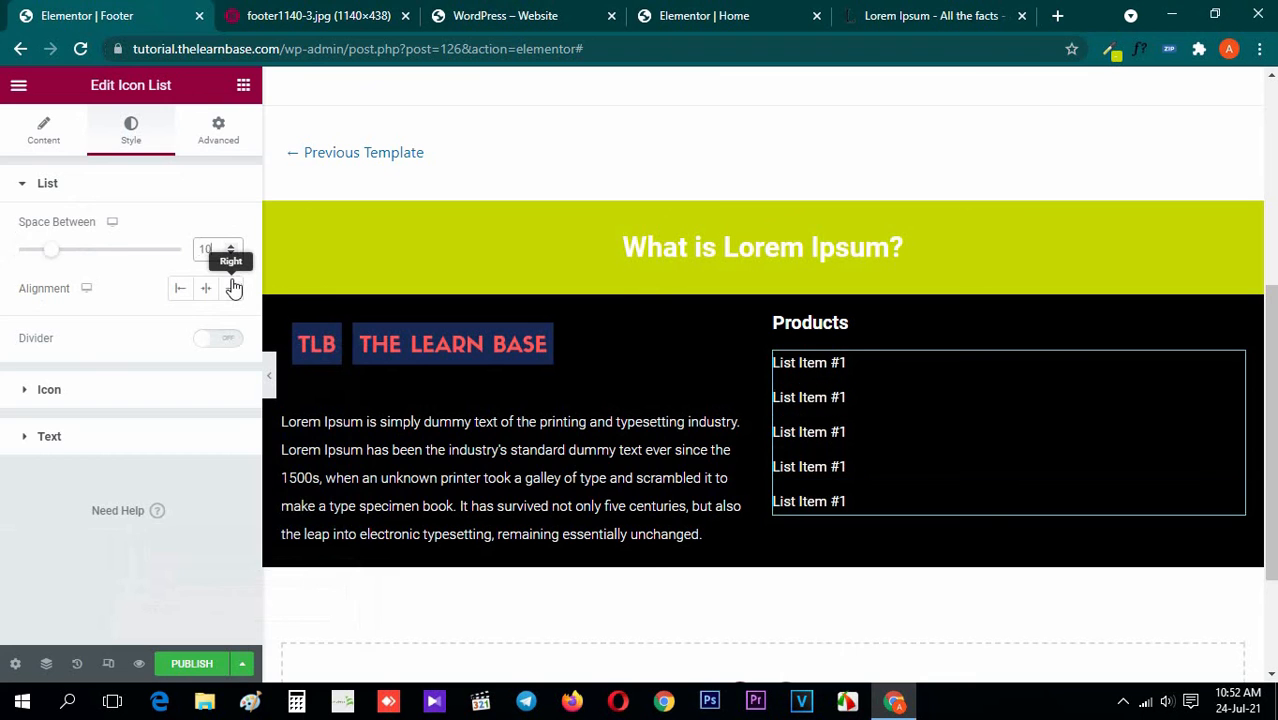
left_click(325, 12)
left_click(182, 8)
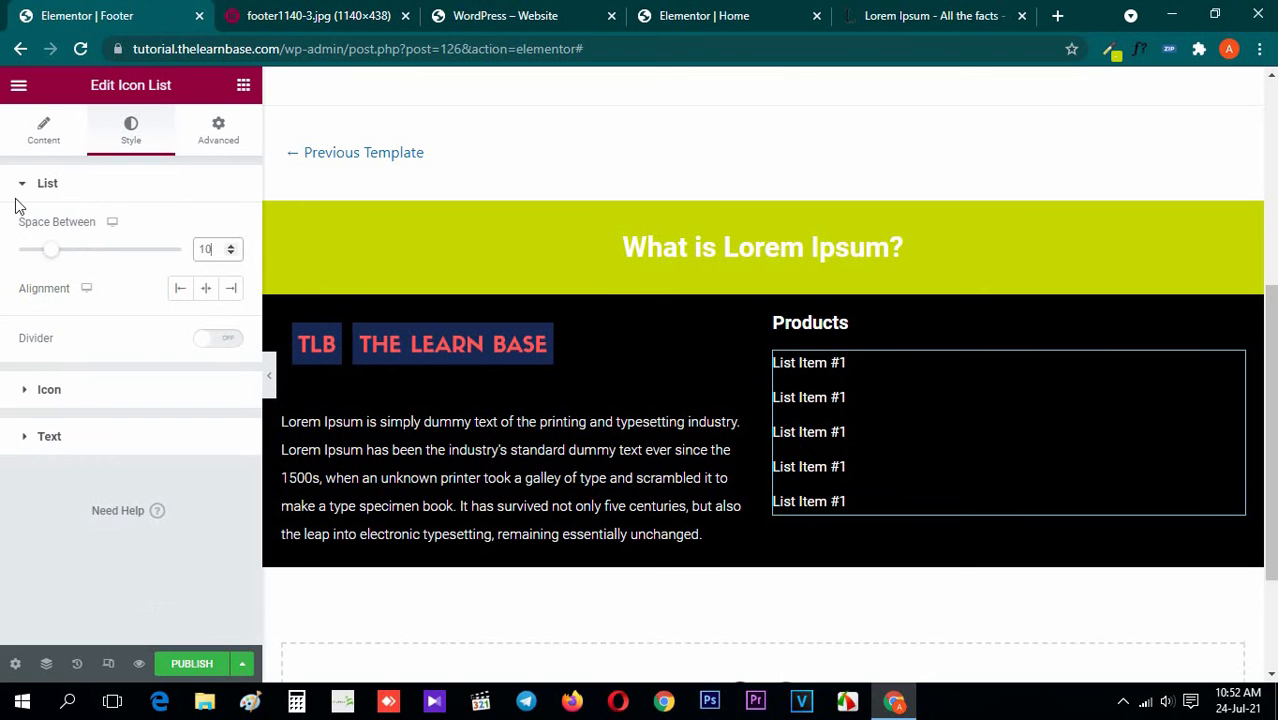
left_click_drag(214, 250, 85, 258)
type("5")
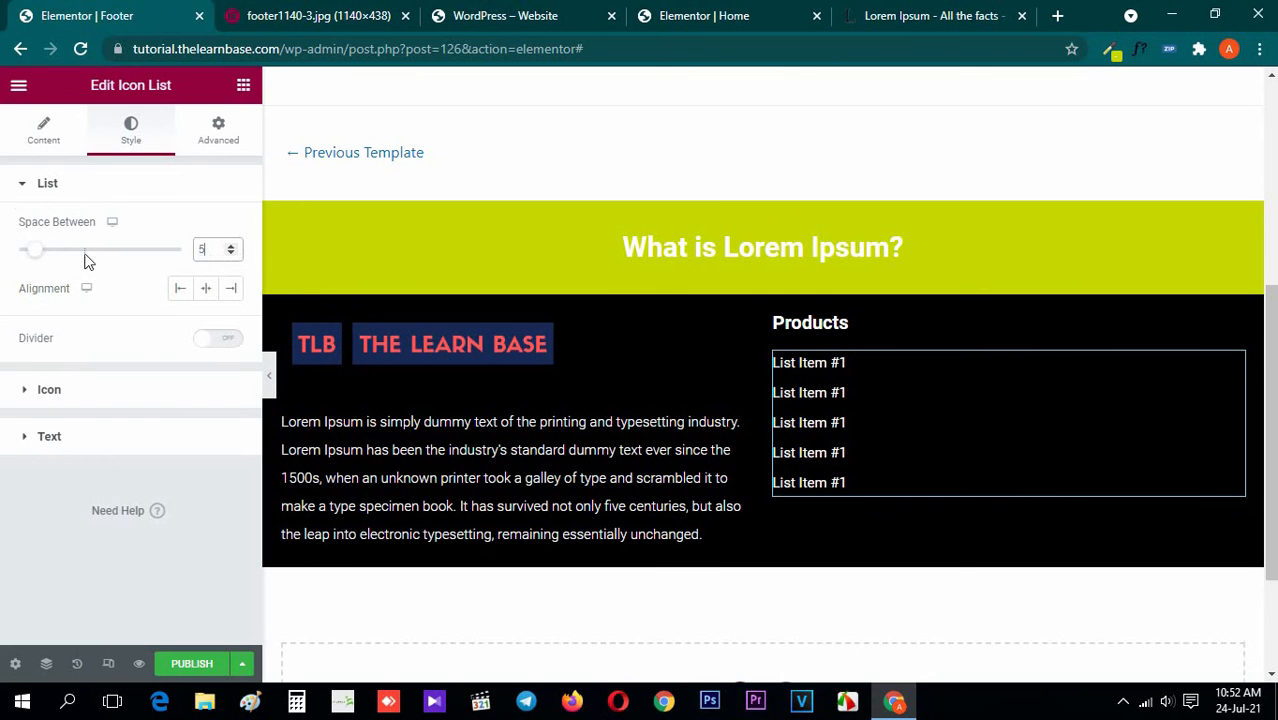
left_click(69, 180)
left_click(248, 86)
Set the font weight of the Products icon list text to 300, checking it against the reference footer image
left_click(390, 12)
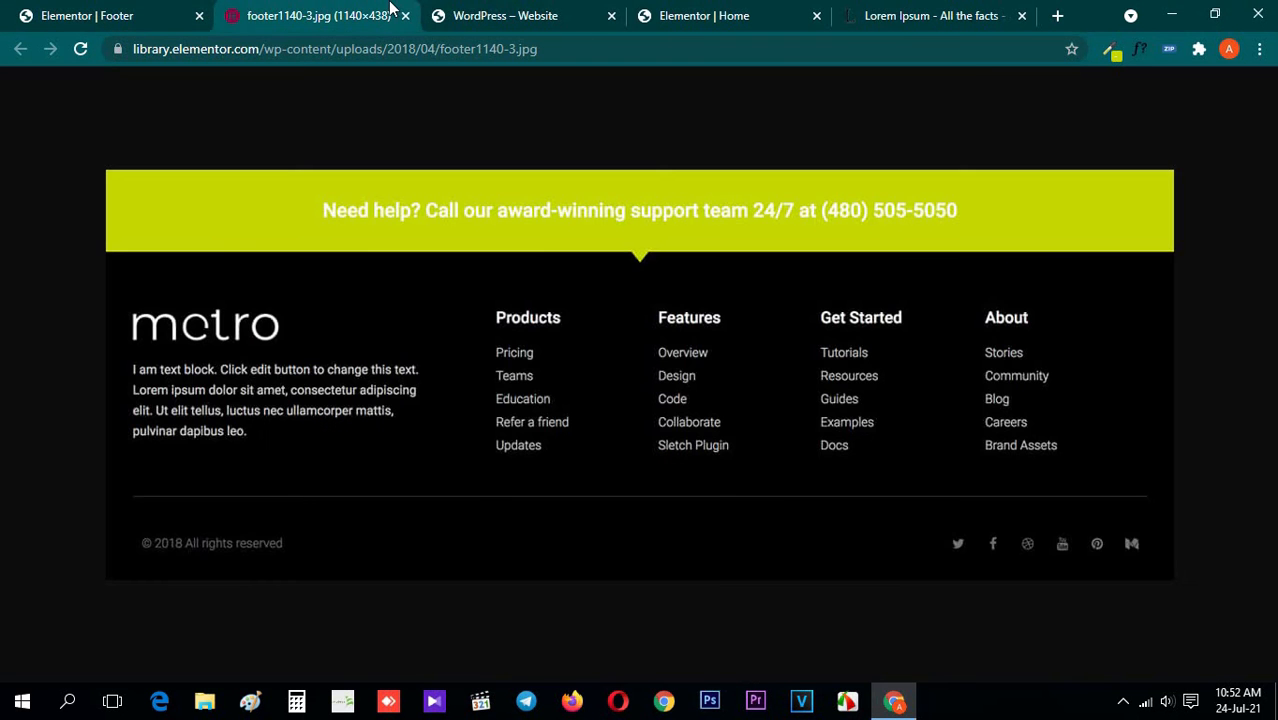
left_click(108, 12)
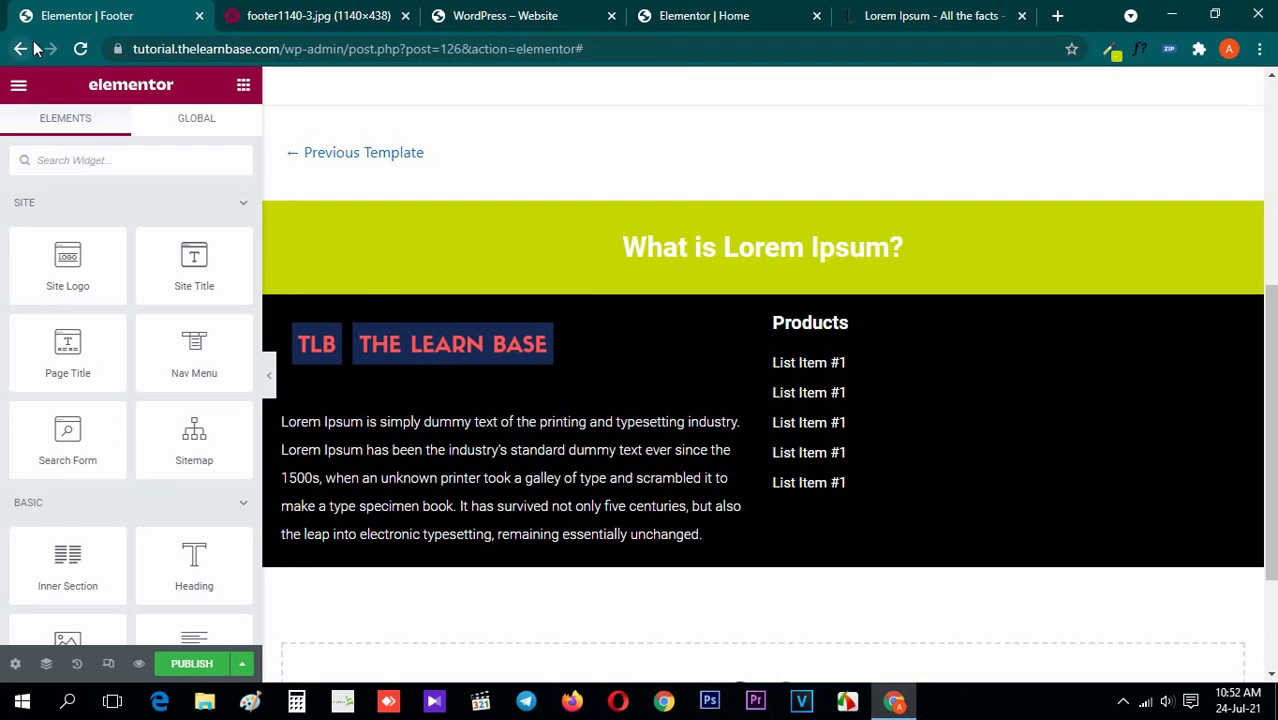
left_click(277, 8)
left_click(60, 12)
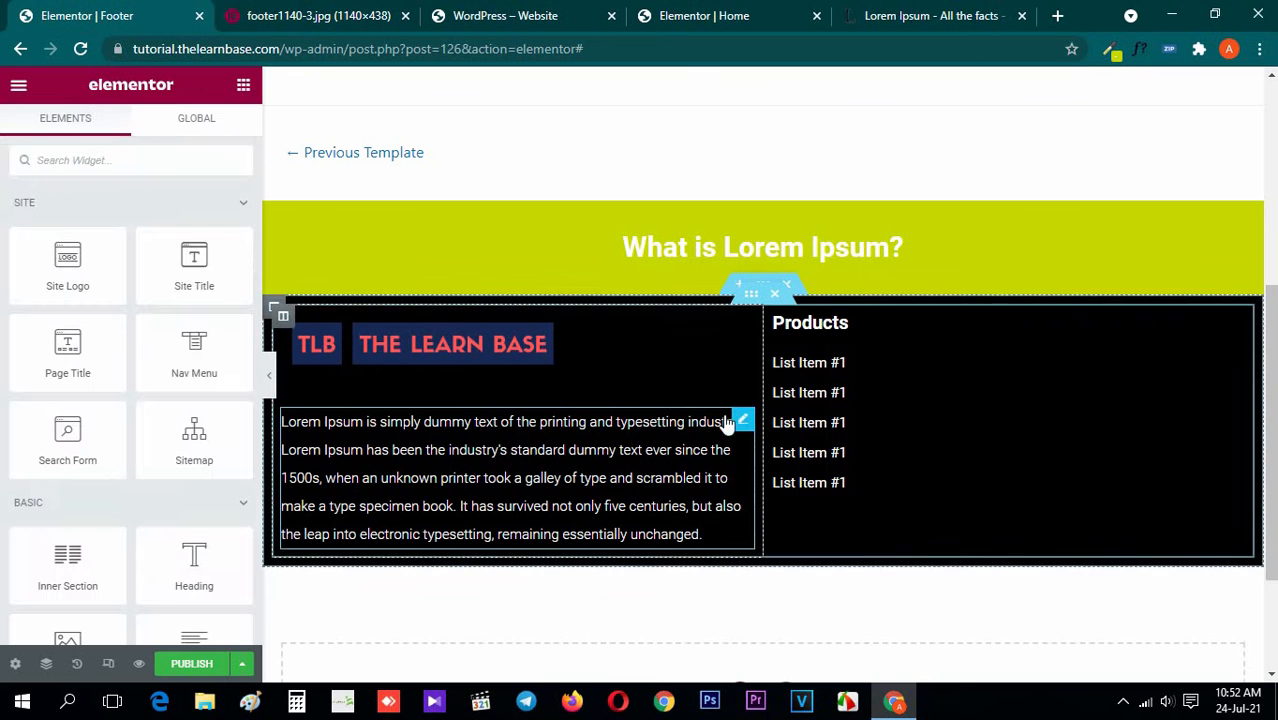
left_click(787, 424)
left_click(787, 424)
left_click(120, 185)
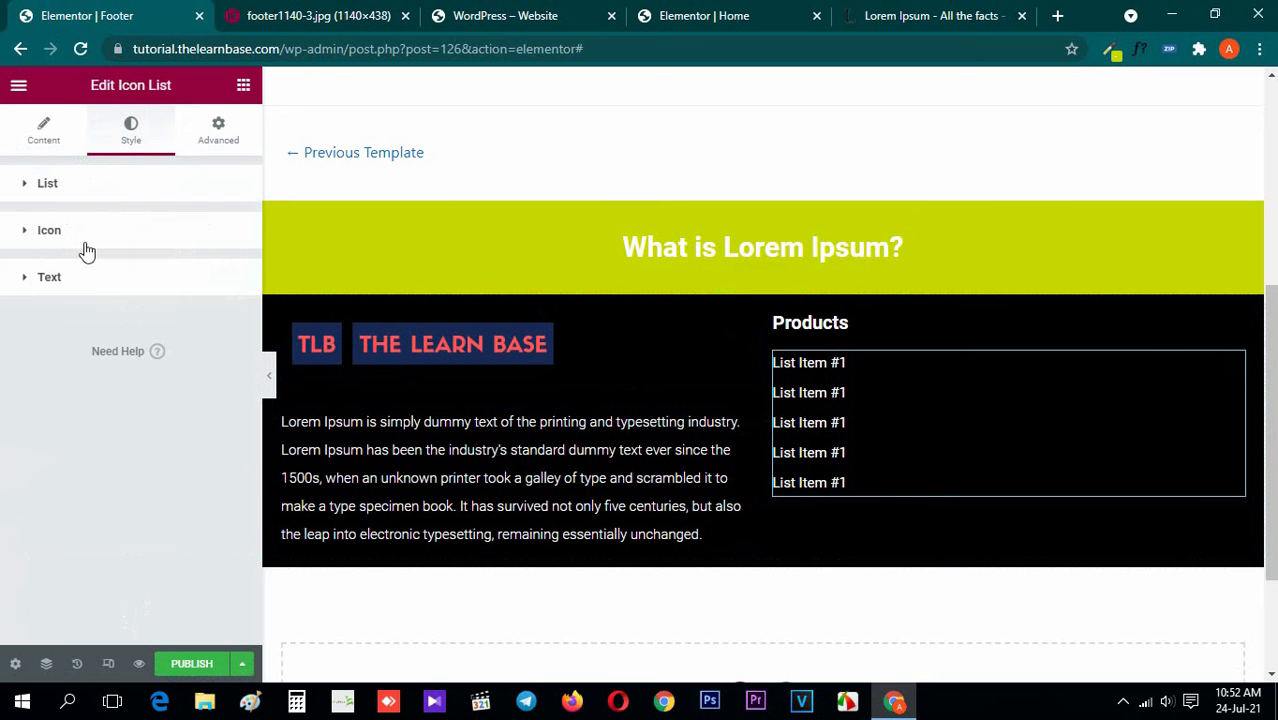
left_click(97, 288)
left_click(232, 459)
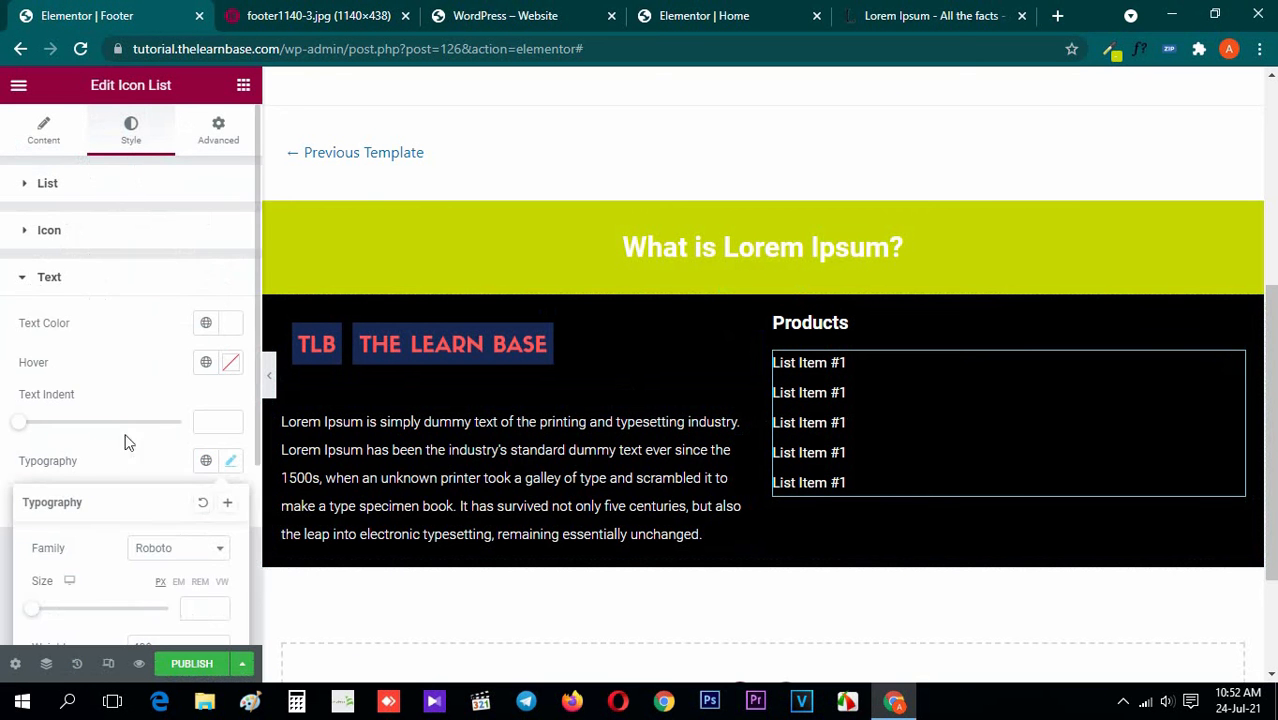
scroll(183, 411, "down", 2)
left_click(184, 470)
left_click(166, 508)
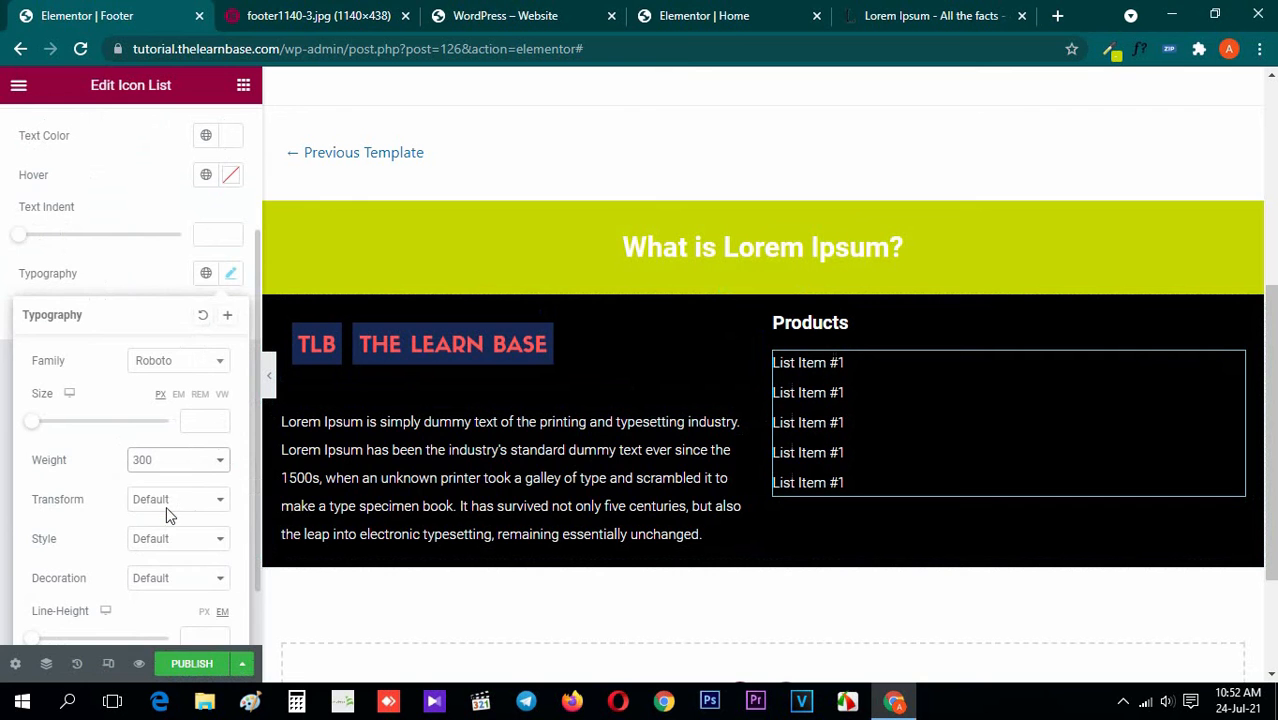
left_click(292, 10)
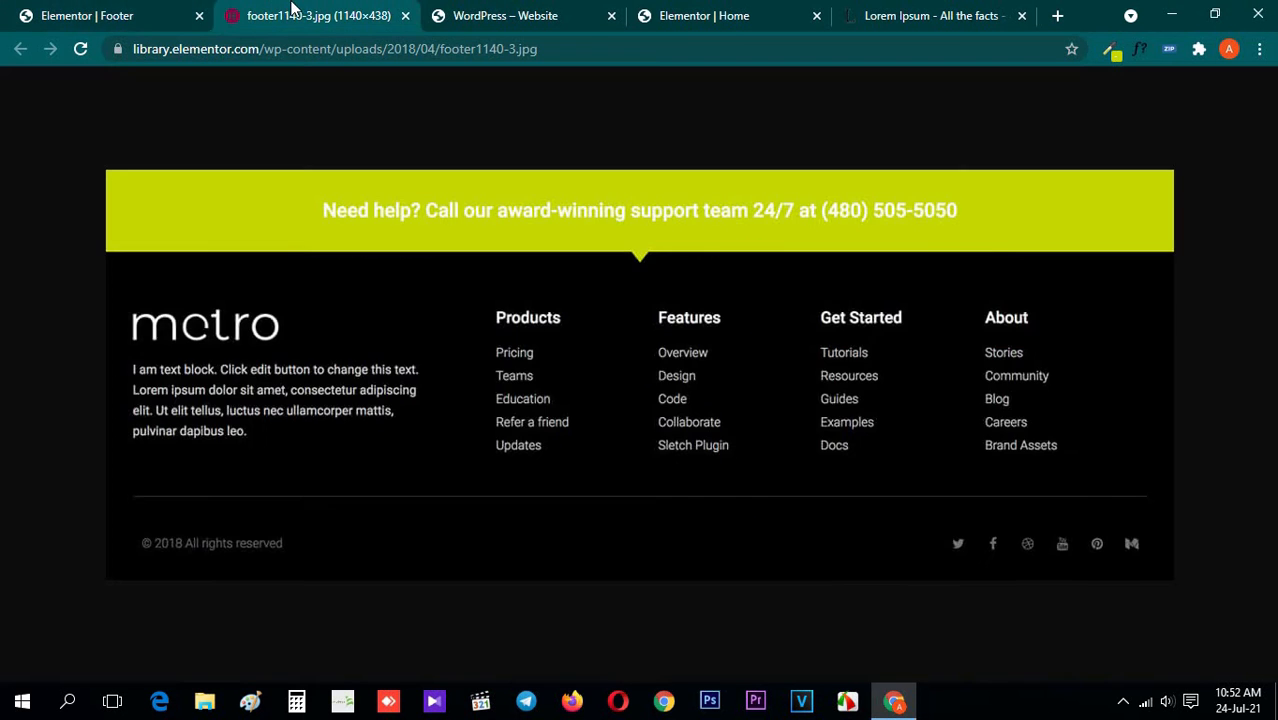
left_click(97, 10)
left_click(243, 84)
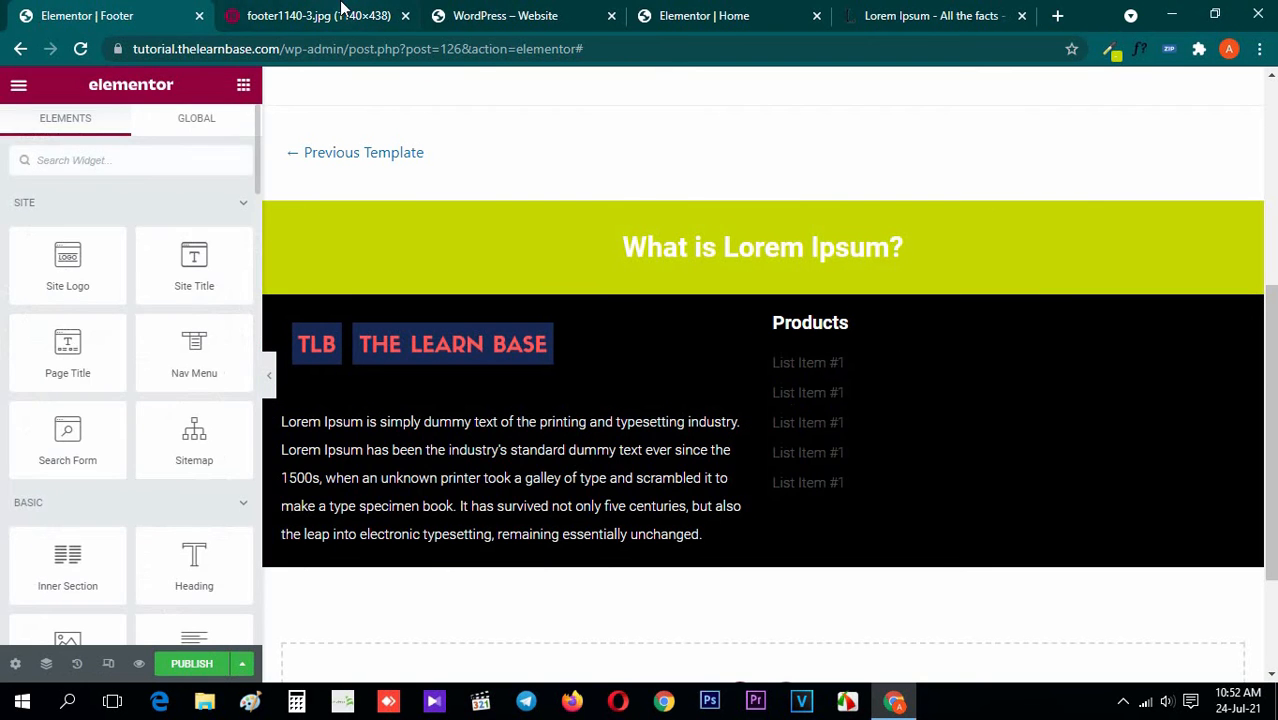
Duplicate the Products column three times to get four link-list columns, as in the reference image
left_click(341, 8)
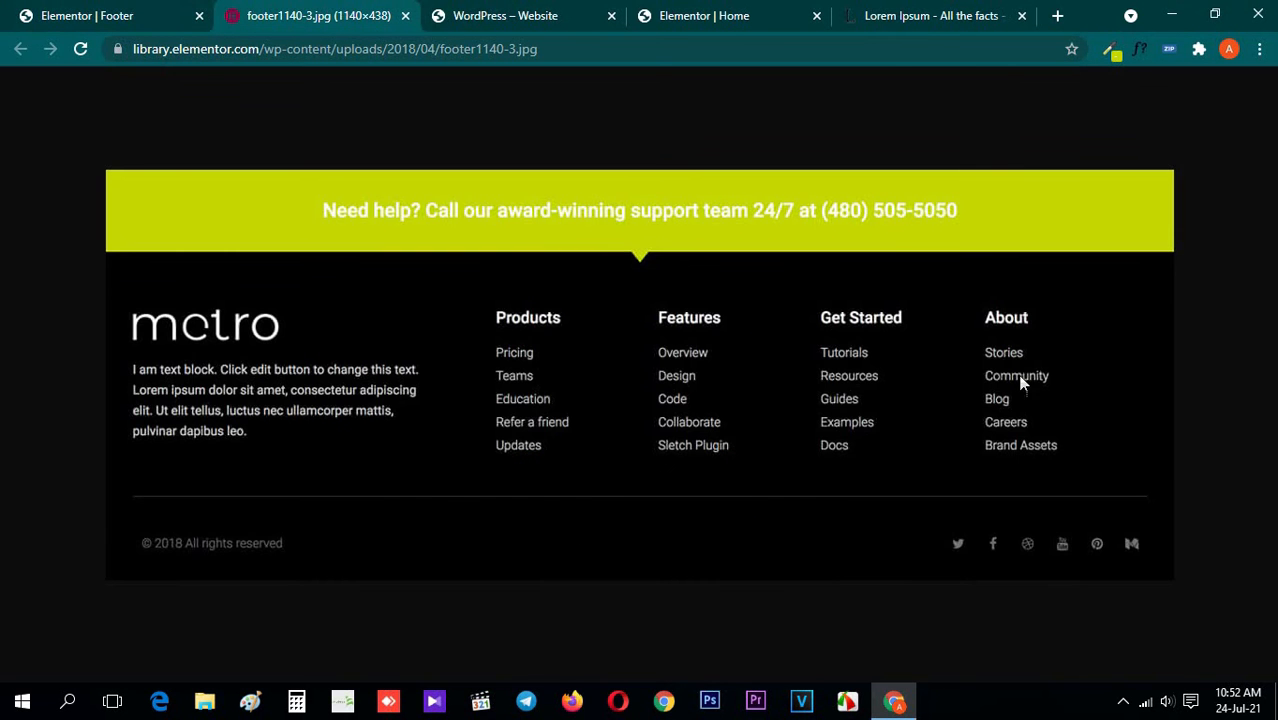
key("ctrl+shift+Tab")
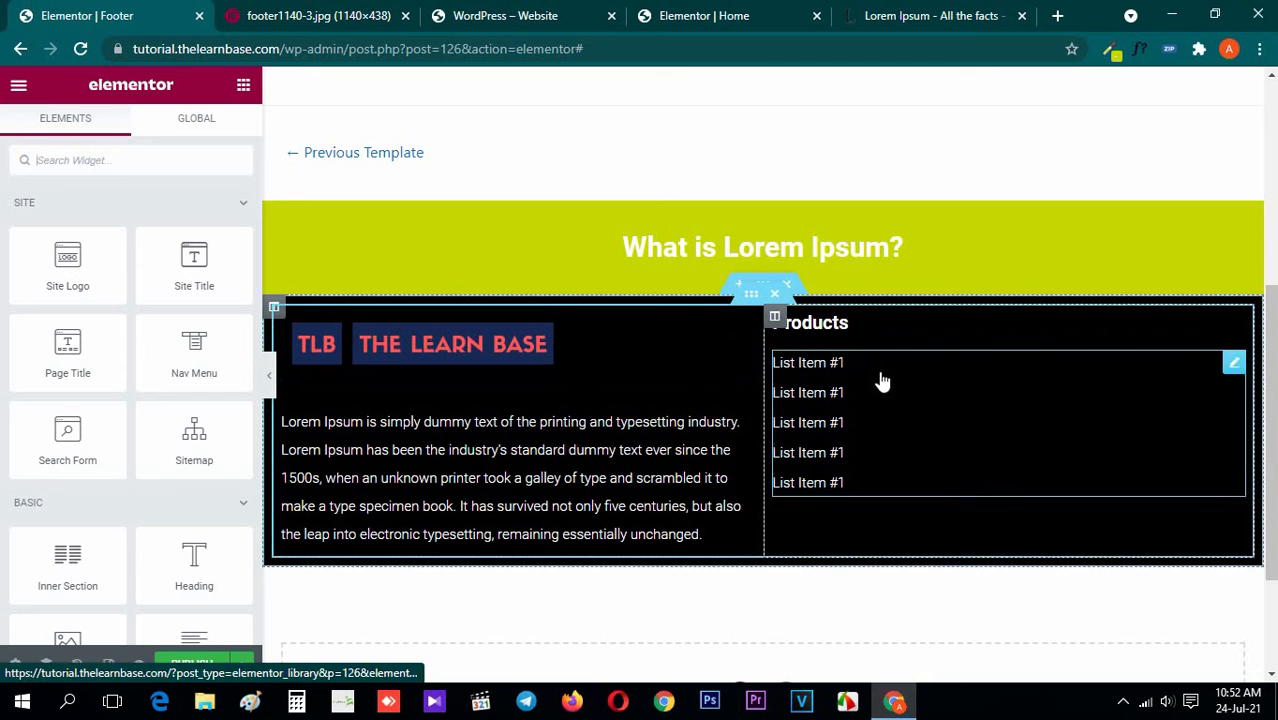
right_click(778, 322)
left_click(810, 369)
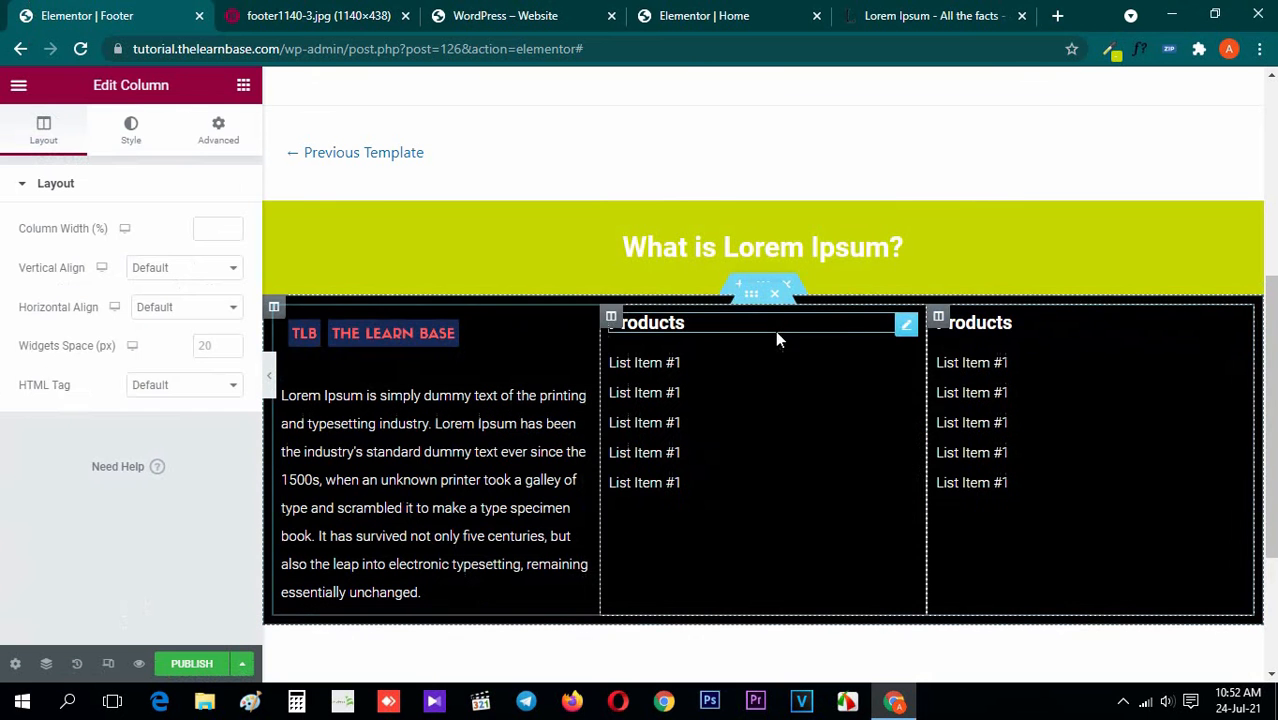
right_click(941, 320)
left_click(993, 366)
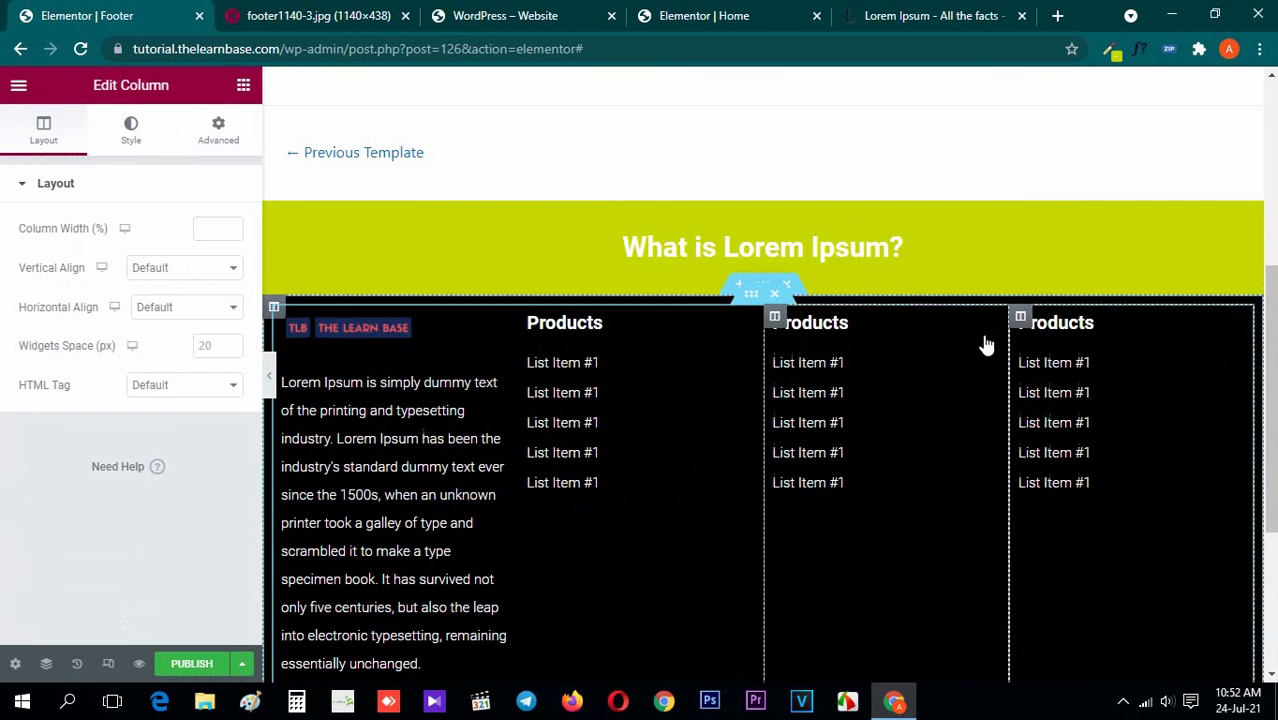
right_click(1022, 325)
left_click(1052, 362)
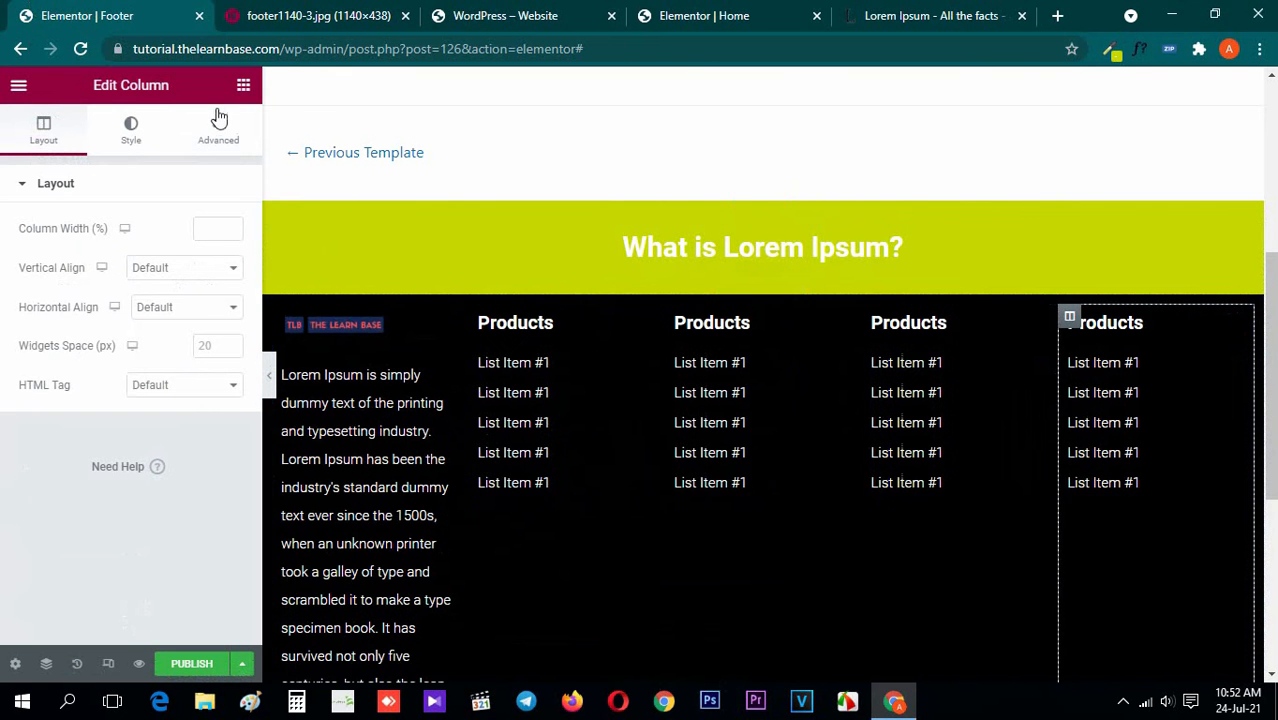
left_click(243, 86)
Preview the footer without the editing panel and compare its logo-and-text column with the reference image
scroll(628, 365, "down", 2)
scroll(593, 434, "up", 1)
left_click(368, 425)
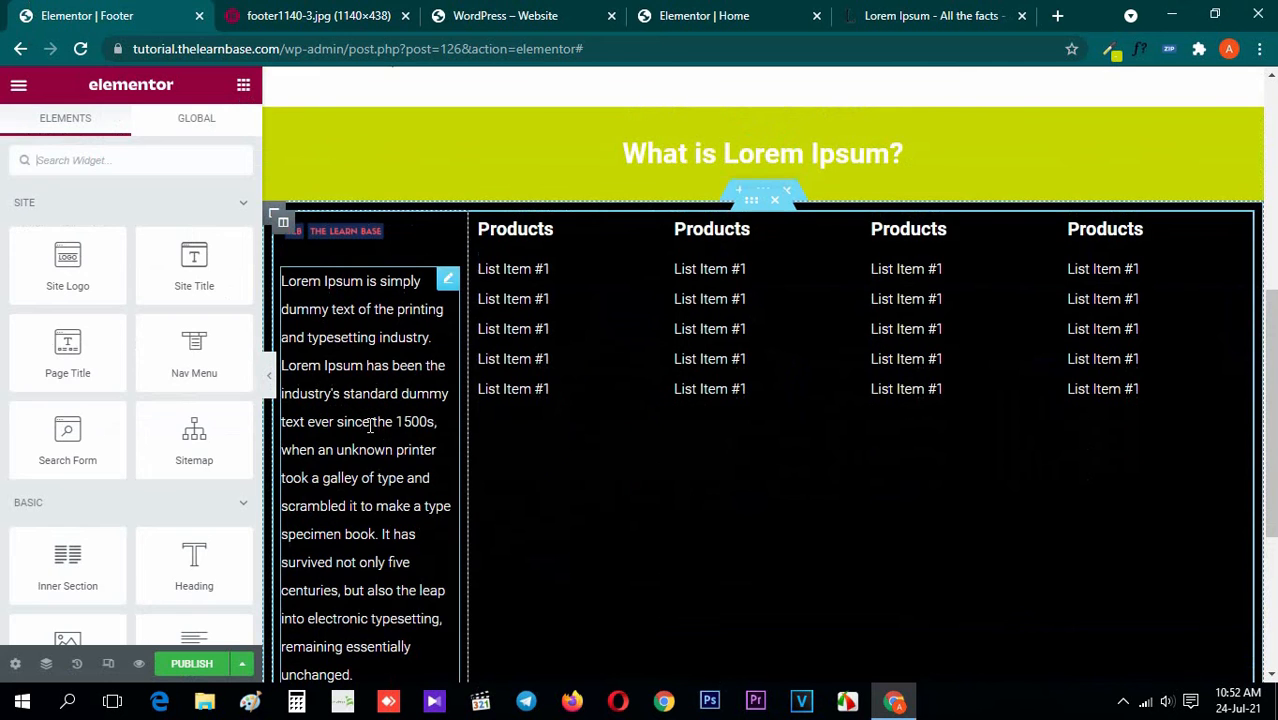
left_click(310, 12)
left_click(116, 12)
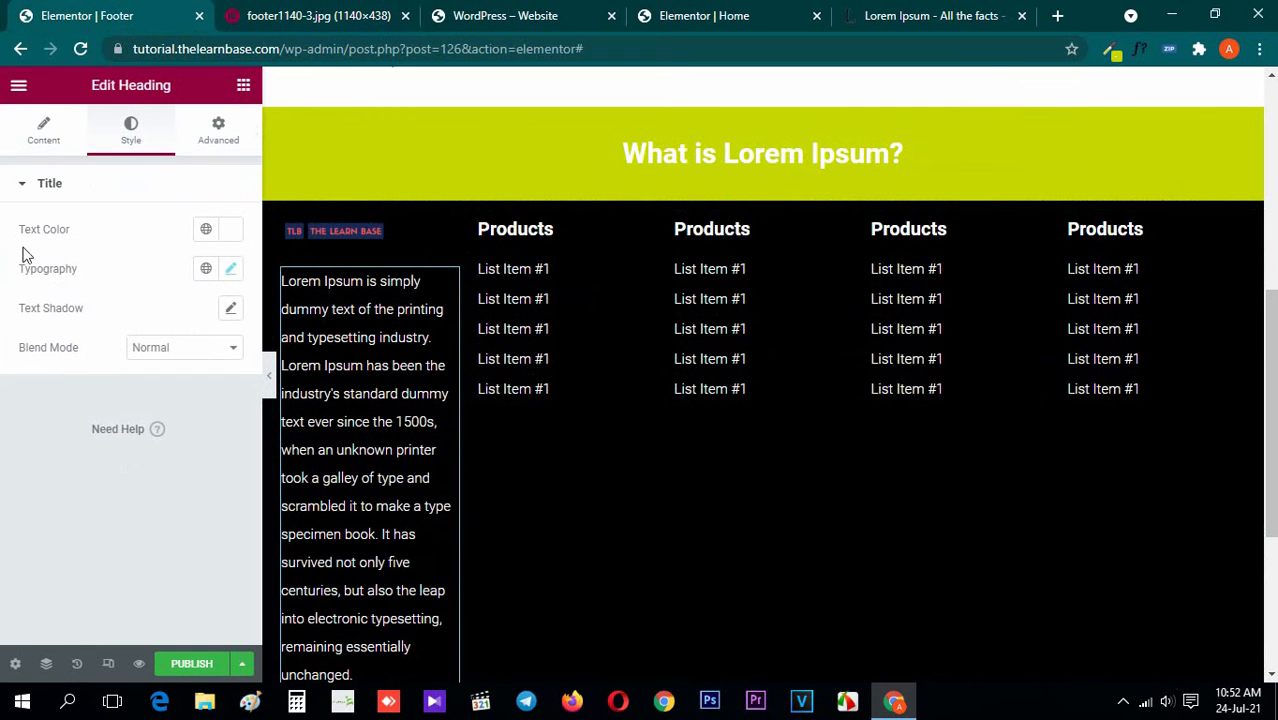
left_click(252, 89)
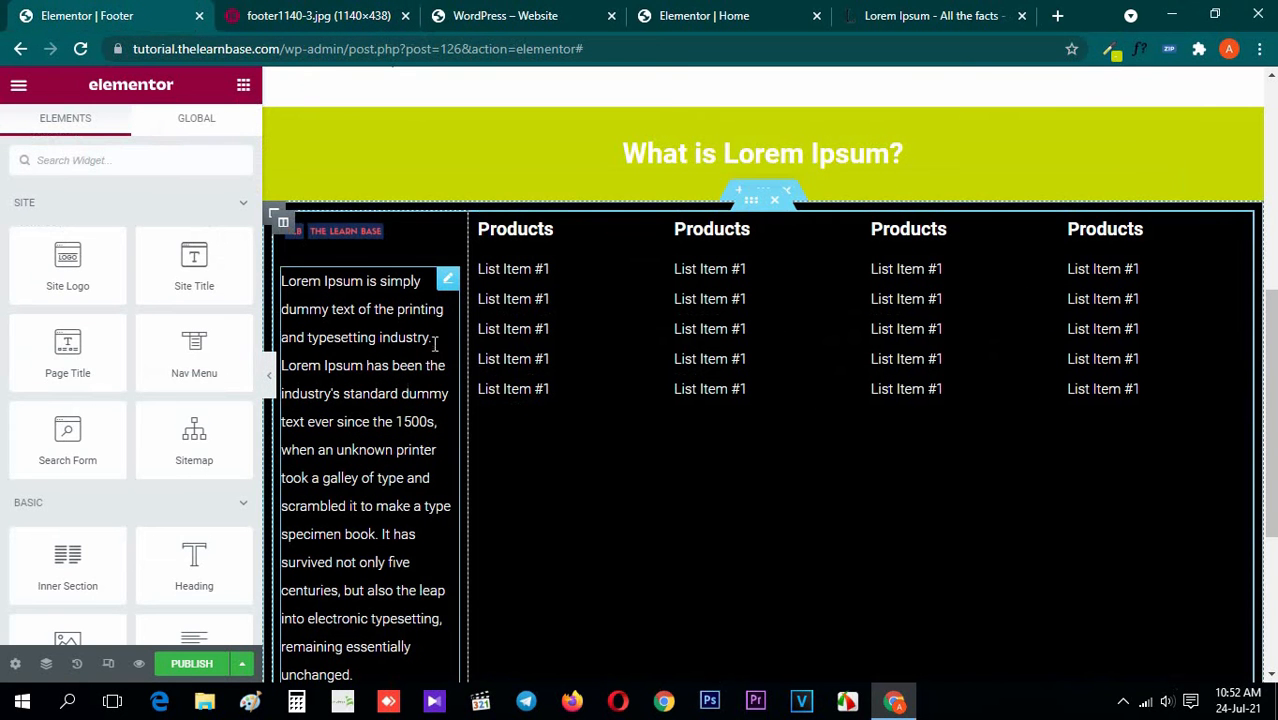
left_click(268, 375)
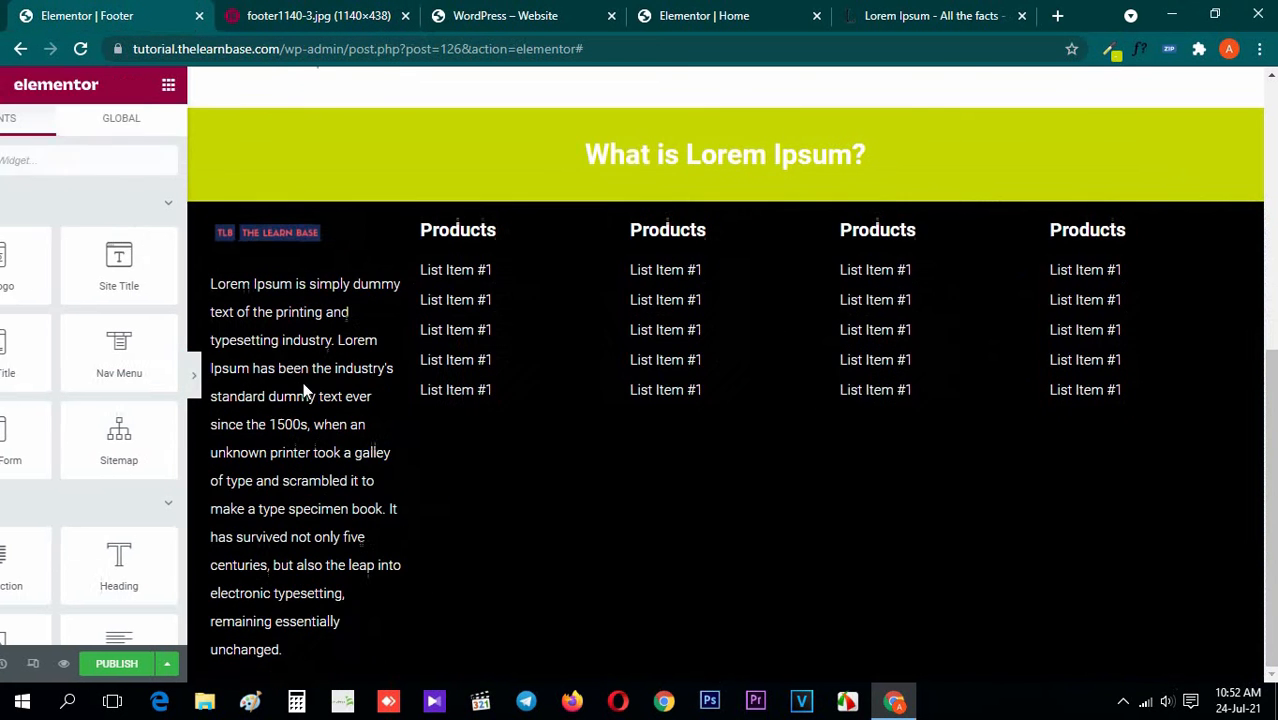
scroll(397, 403, "up", 1)
scroll(285, 385, "down", 1)
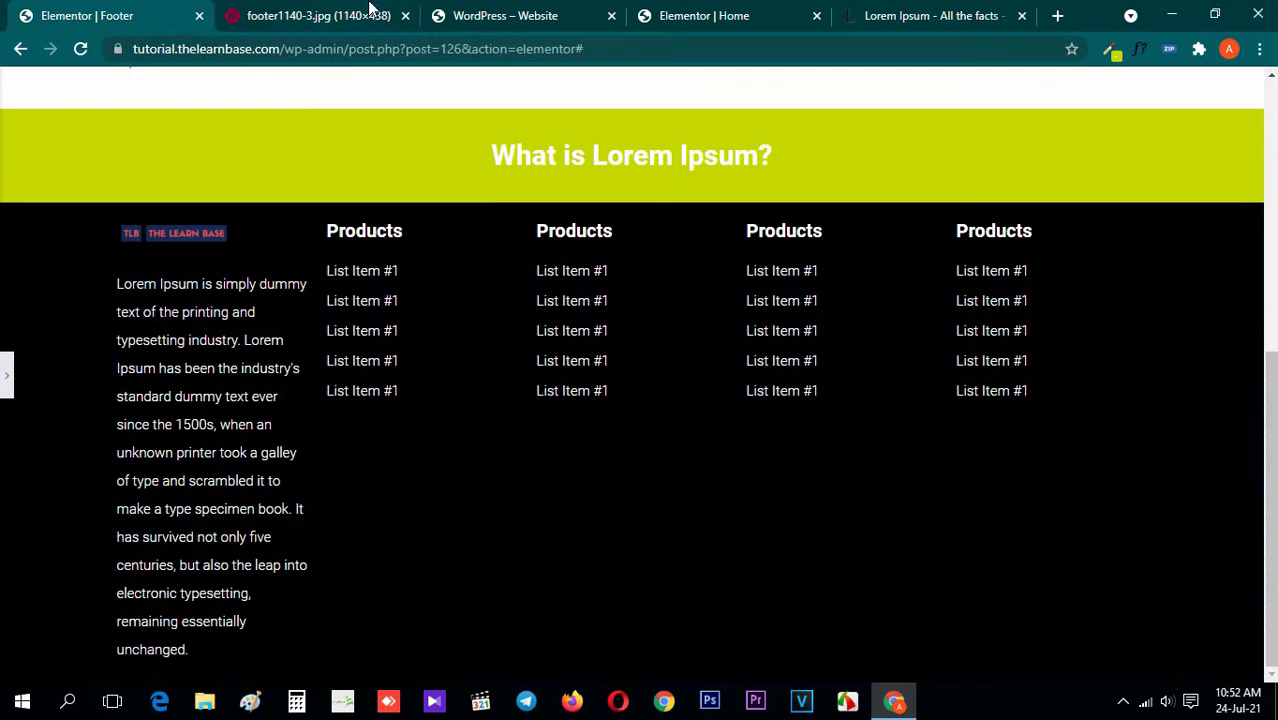
left_click(335, 12)
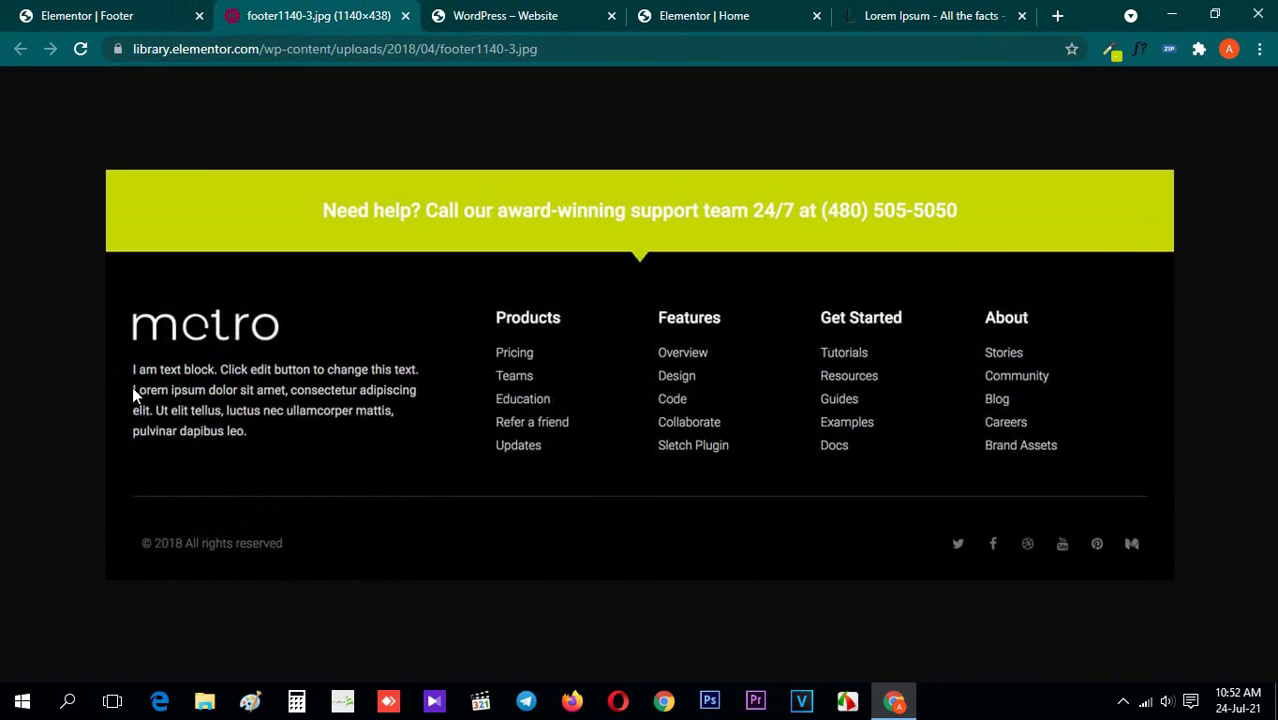
left_click_drag(241, 418, 35, 374)
left_click(10, 15)
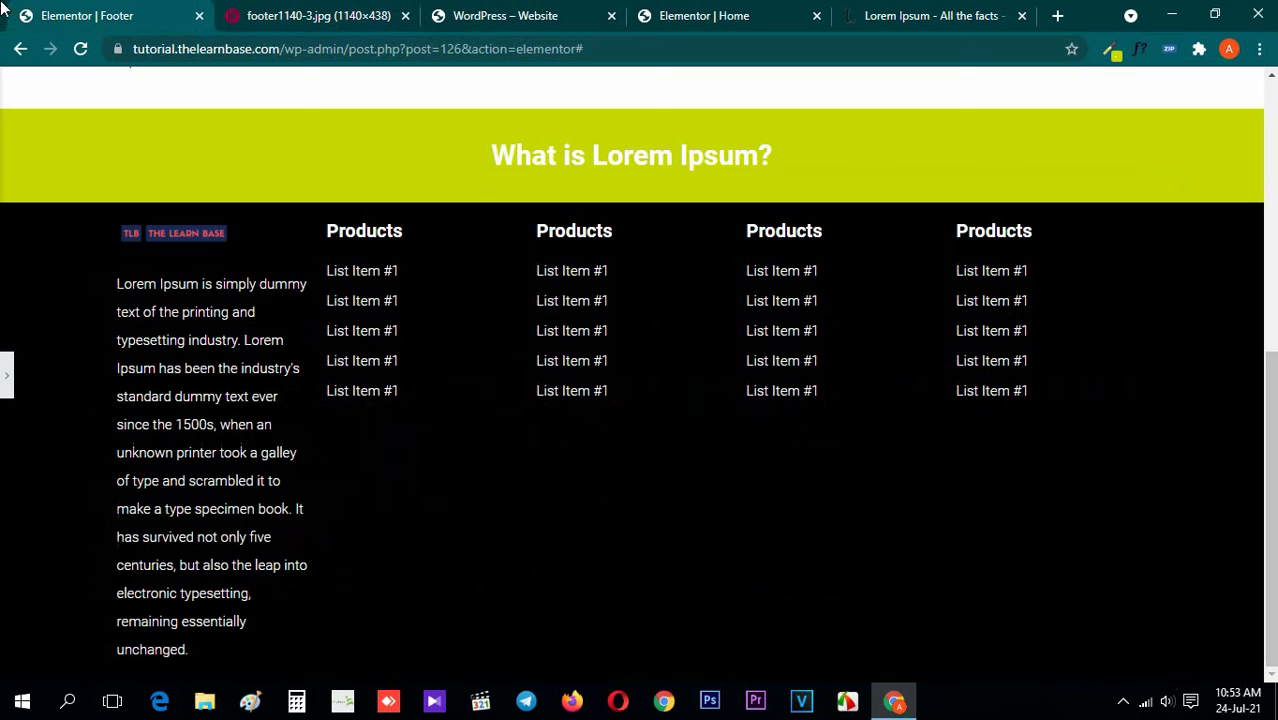
Set the boxed content width of the inner section holding the footer columns to 1300
left_click(7, 375)
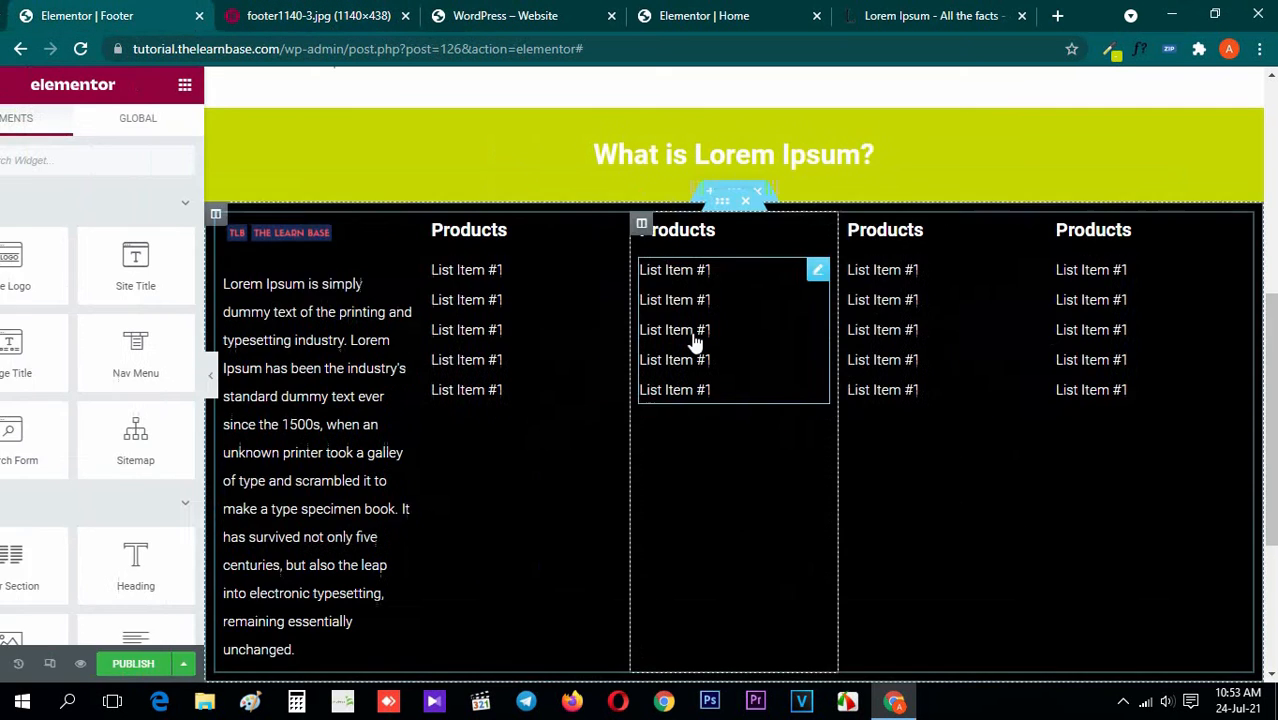
left_click(751, 200)
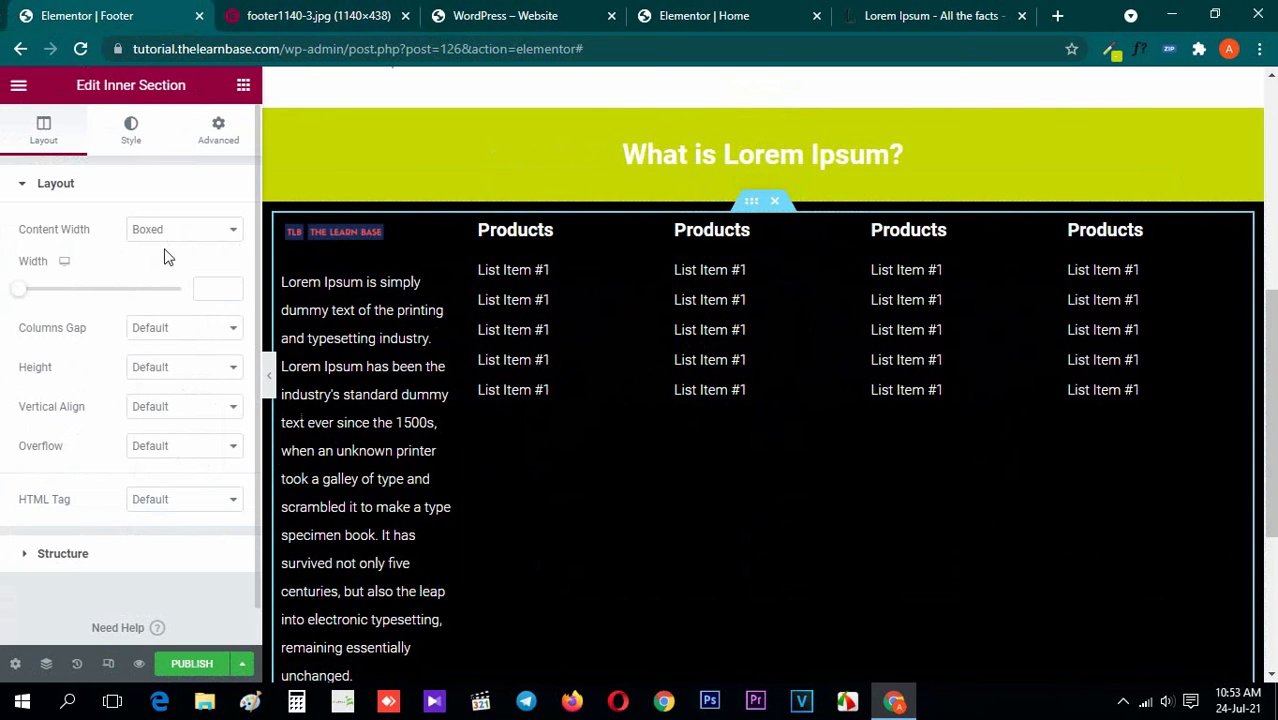
left_click(212, 288)
type("1300")
Change the black outer section's content width from boxed to full width and preview the wider layout
left_click(763, 192)
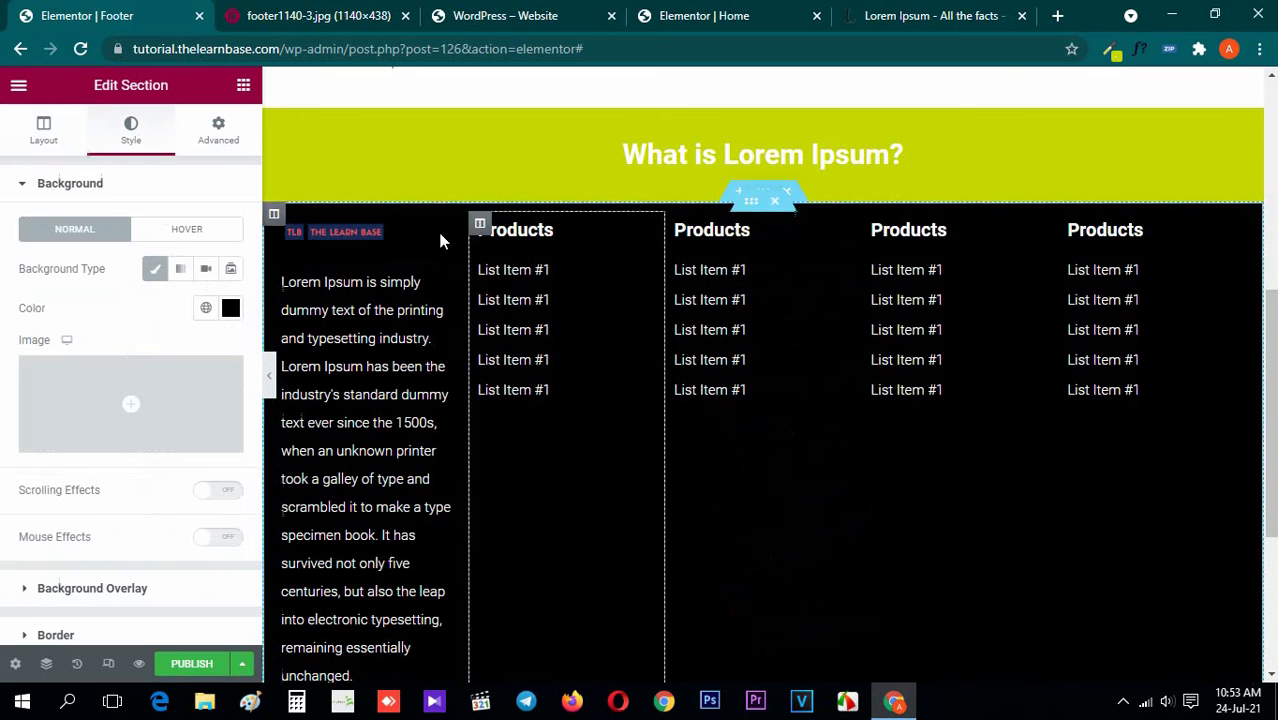
left_click(40, 128)
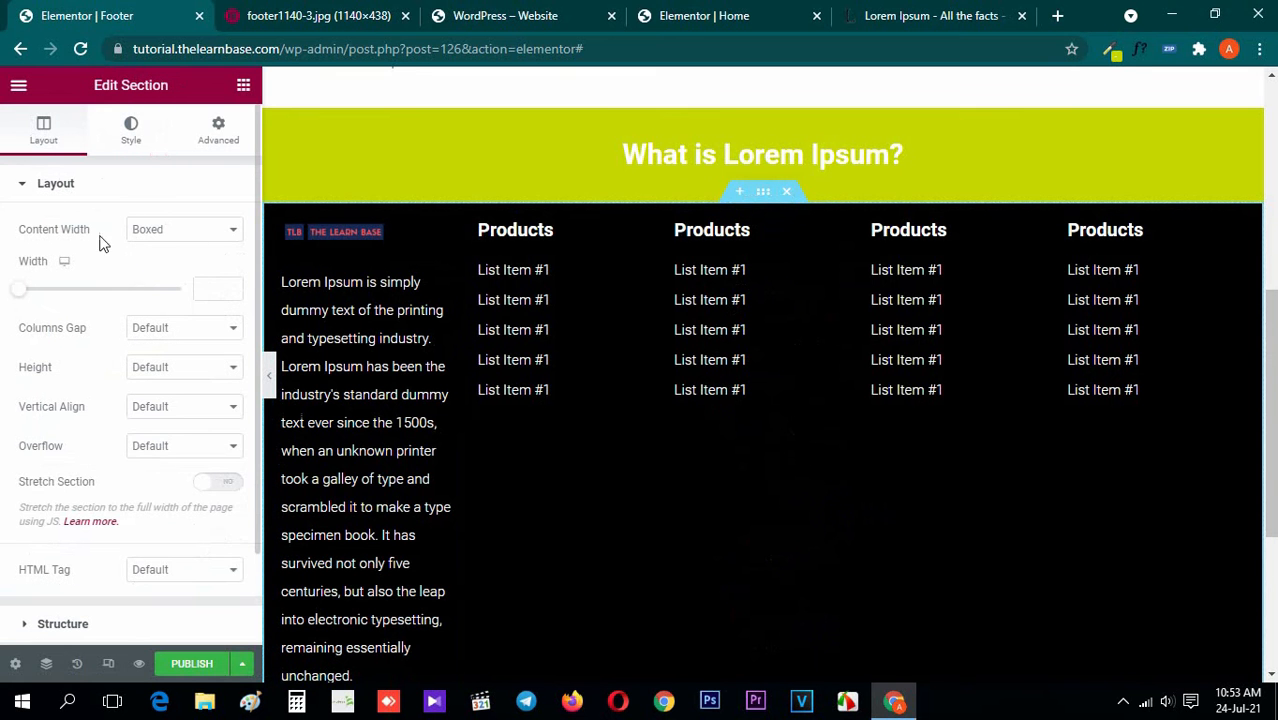
left_click(192, 232)
left_click(194, 264)
left_click(243, 85)
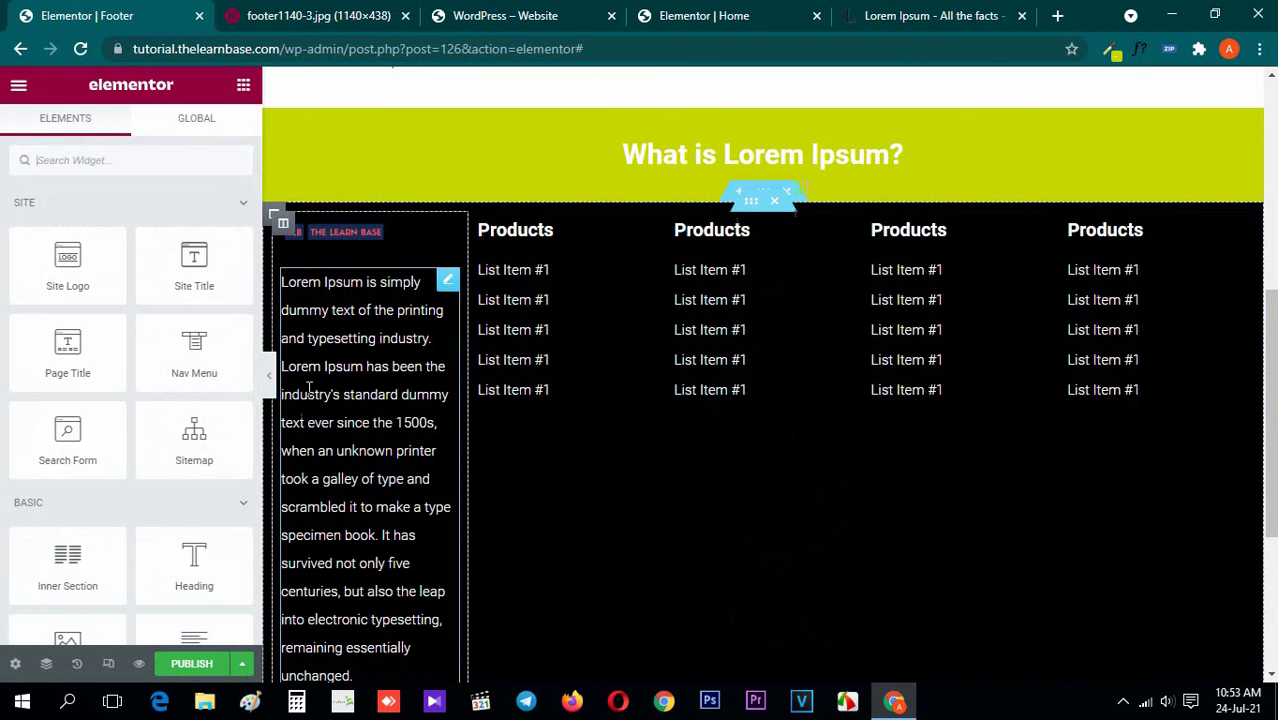
left_click(272, 380)
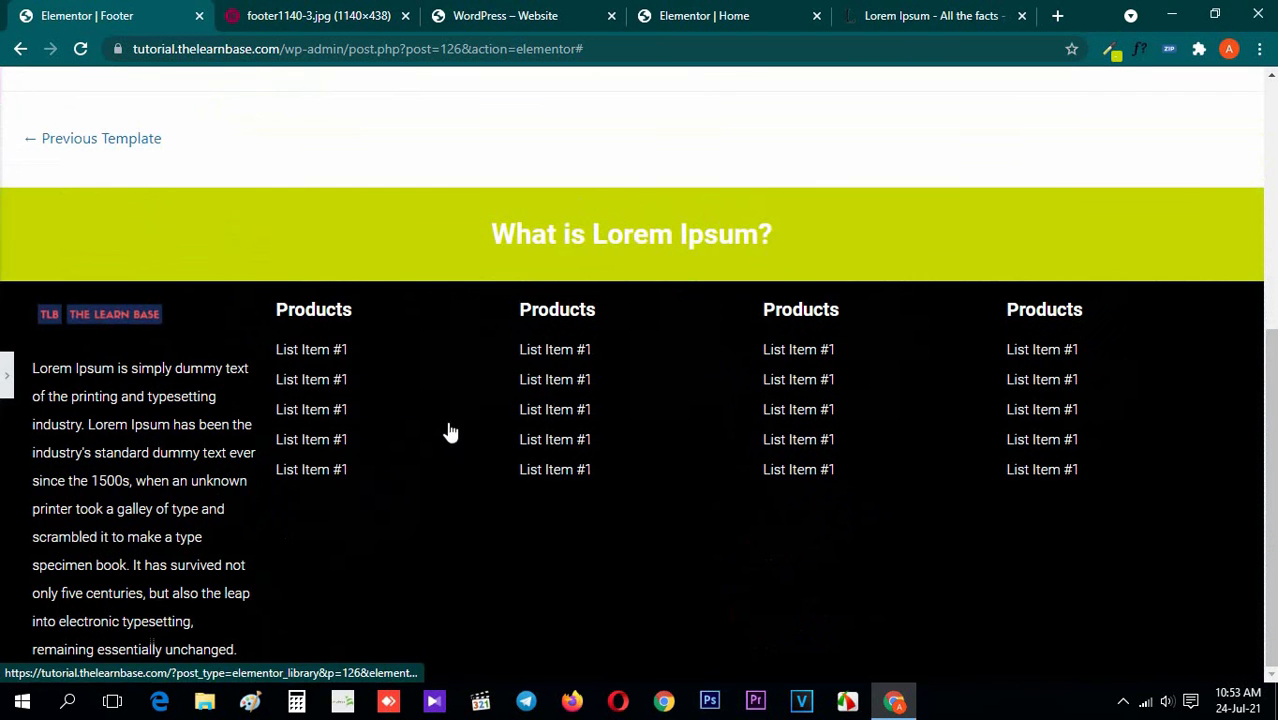
Clear the logo image's width value so it fills its column, and preview the footer
left_click(8, 370)
left_click(396, 244)
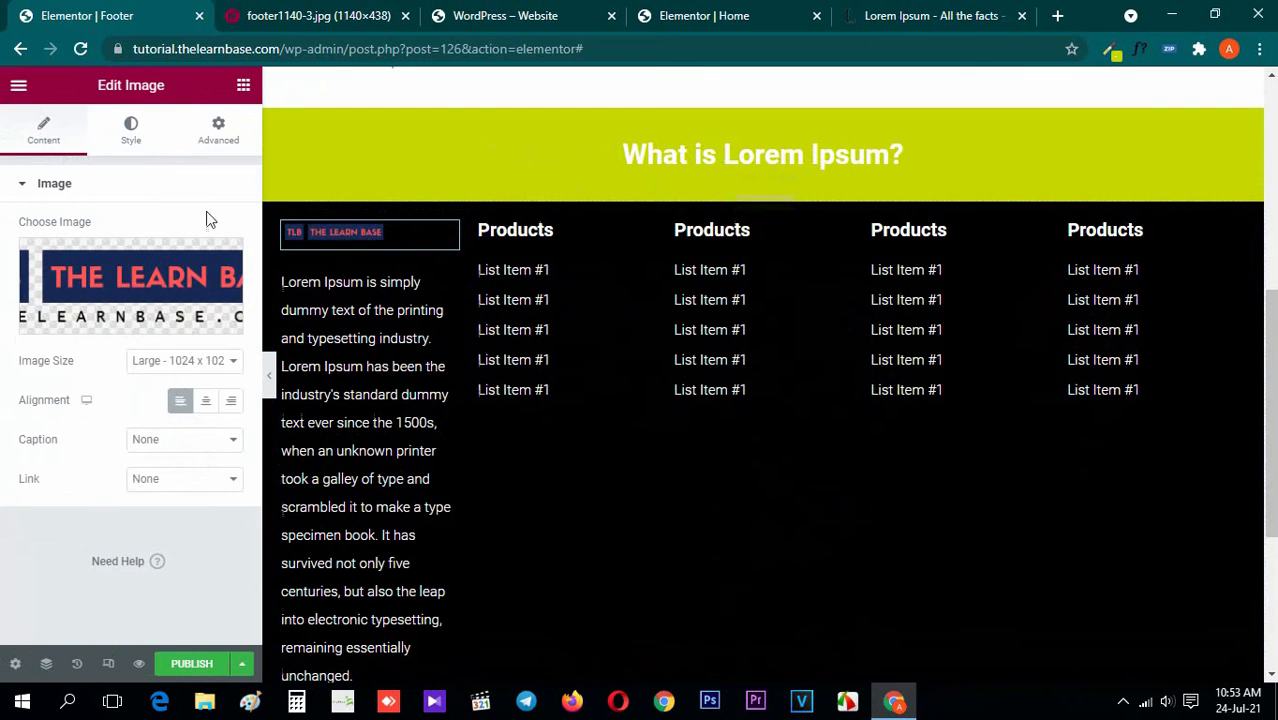
left_click(131, 130)
left_click(212, 250)
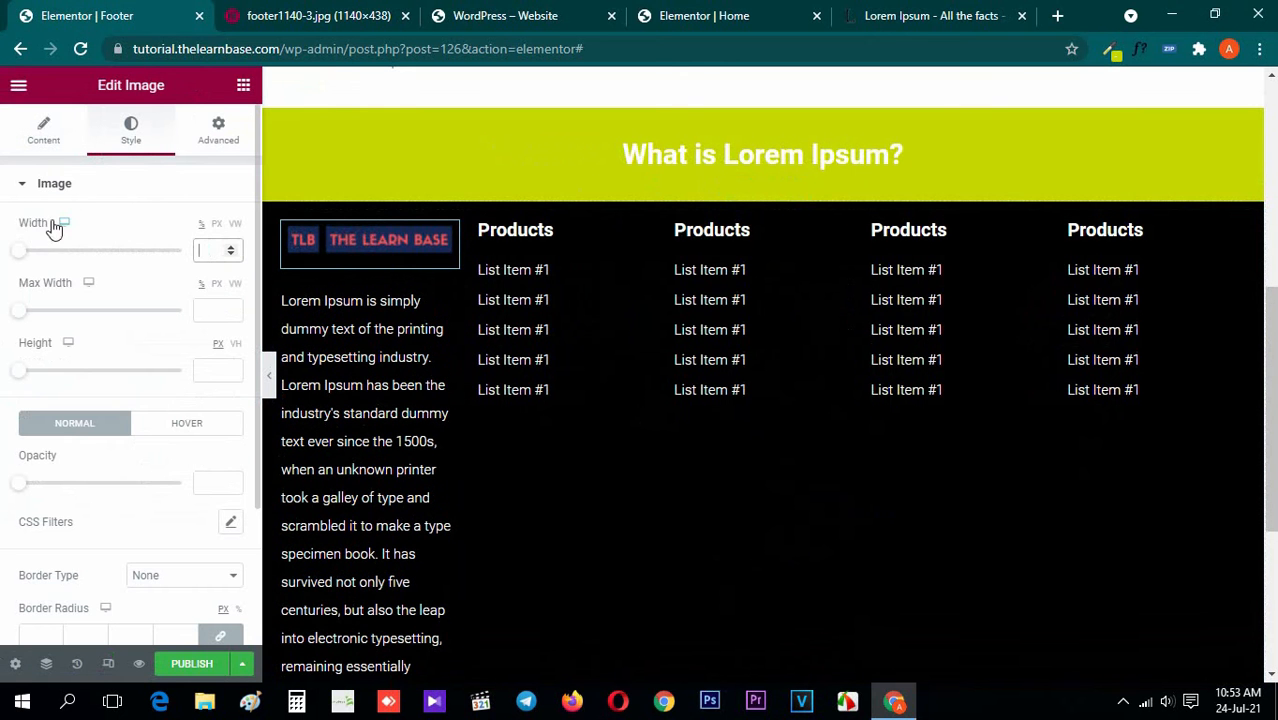
left_click(54, 185)
left_click(243, 90)
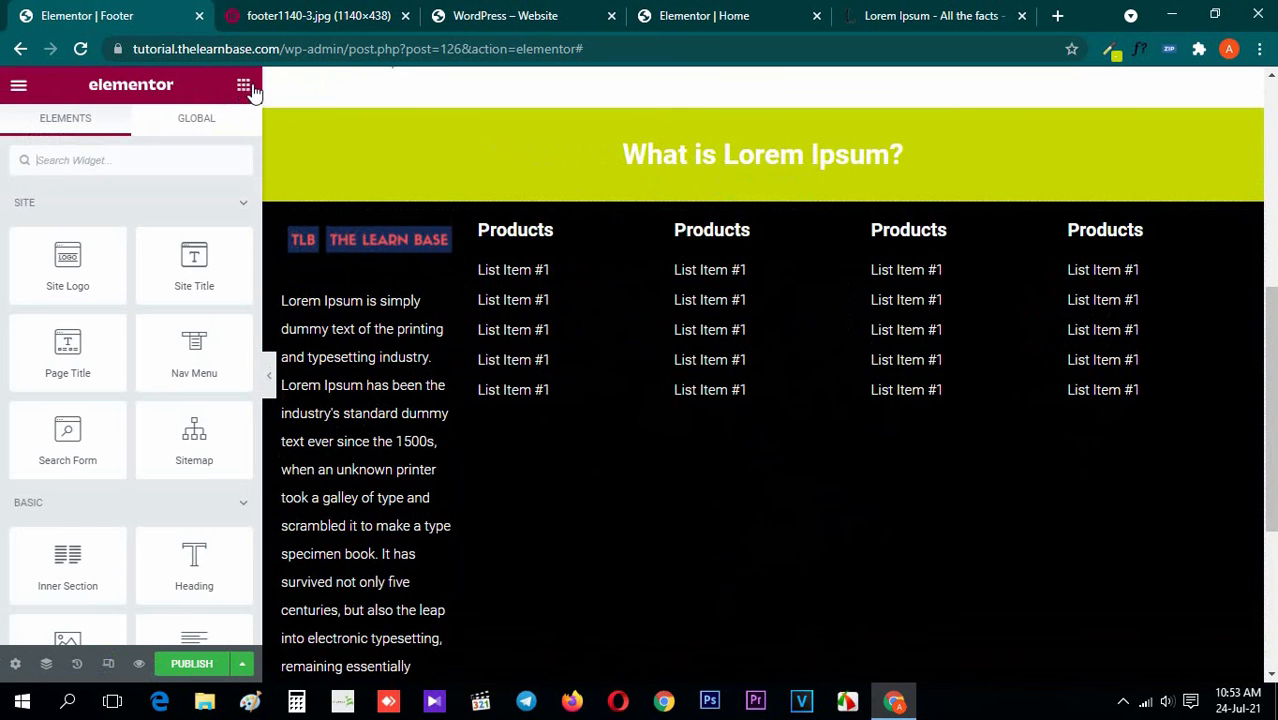
left_click(268, 375)
scroll(299, 427, "down", 1)
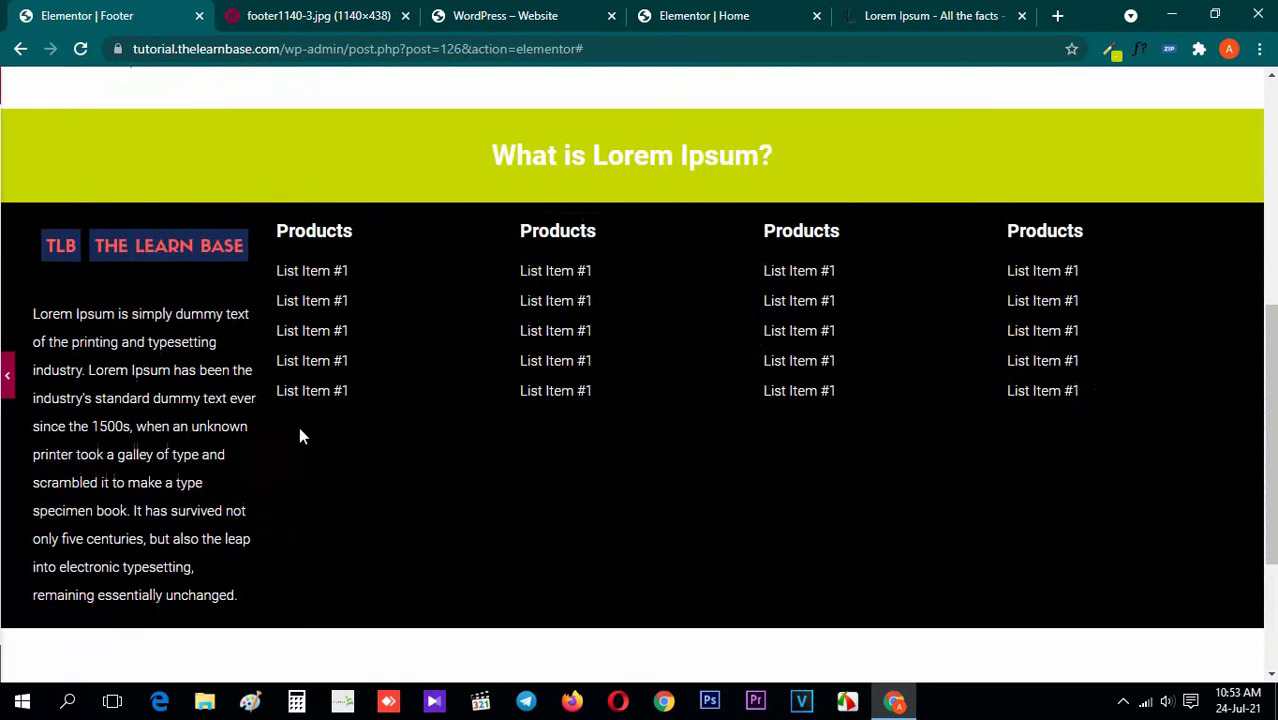
Shorten the Lorem Ipsum text under the logo so that it ends at "industry's standard dummy"
left_click(6, 375)
left_click(515, 230)
left_click(45, 138)
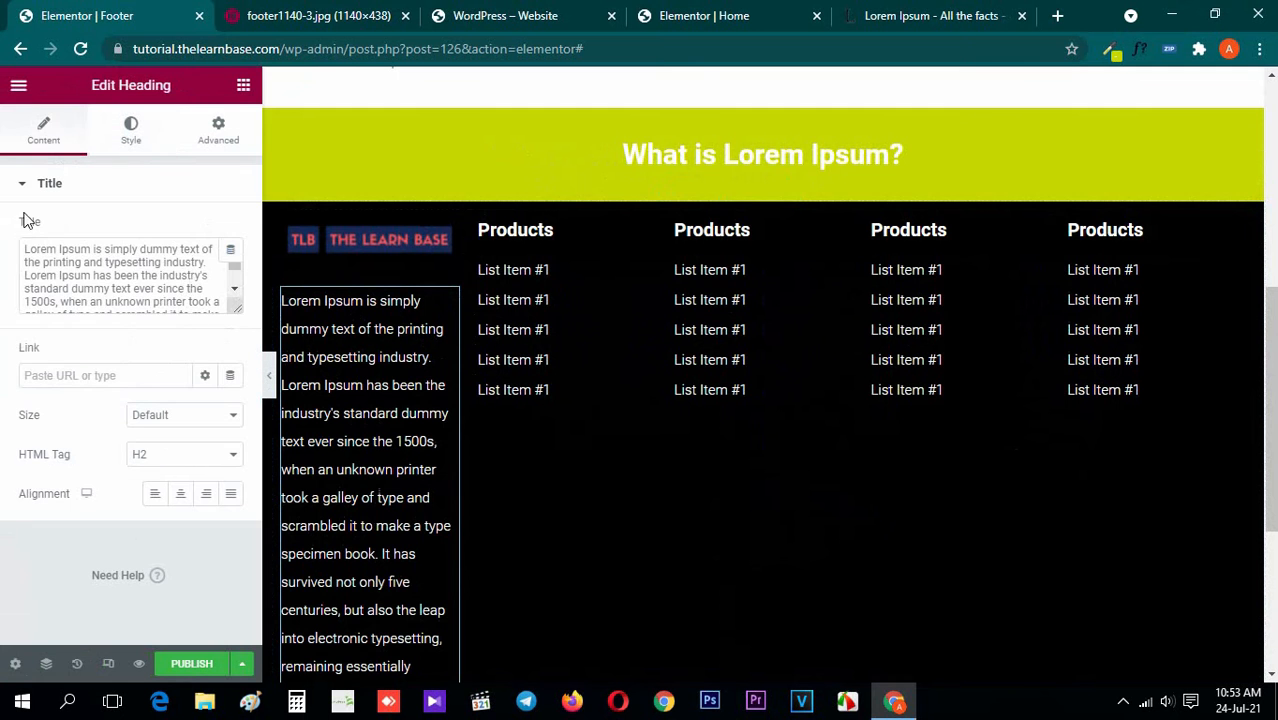
left_click_drag(113, 290, 134, 318)
key("Delete")
left_click(243, 86)
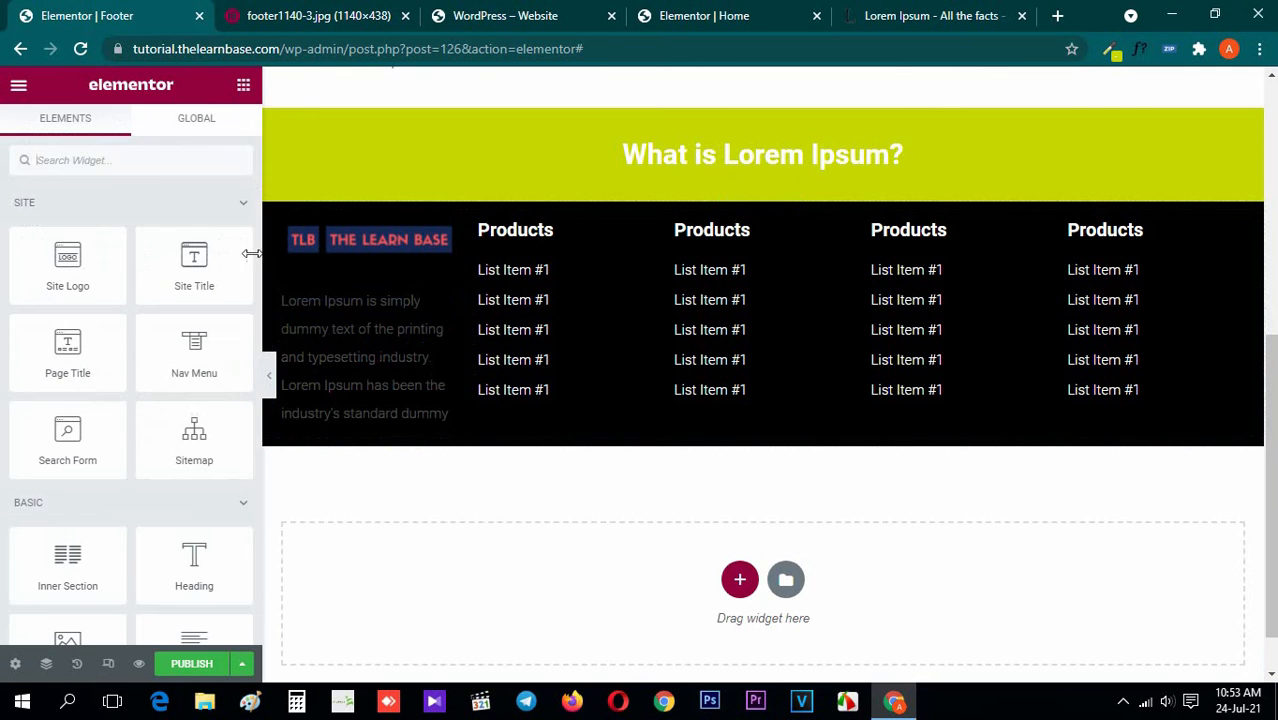
Preview the footer without the editing panel and compare its layout with the metro footer image
left_click(268, 377)
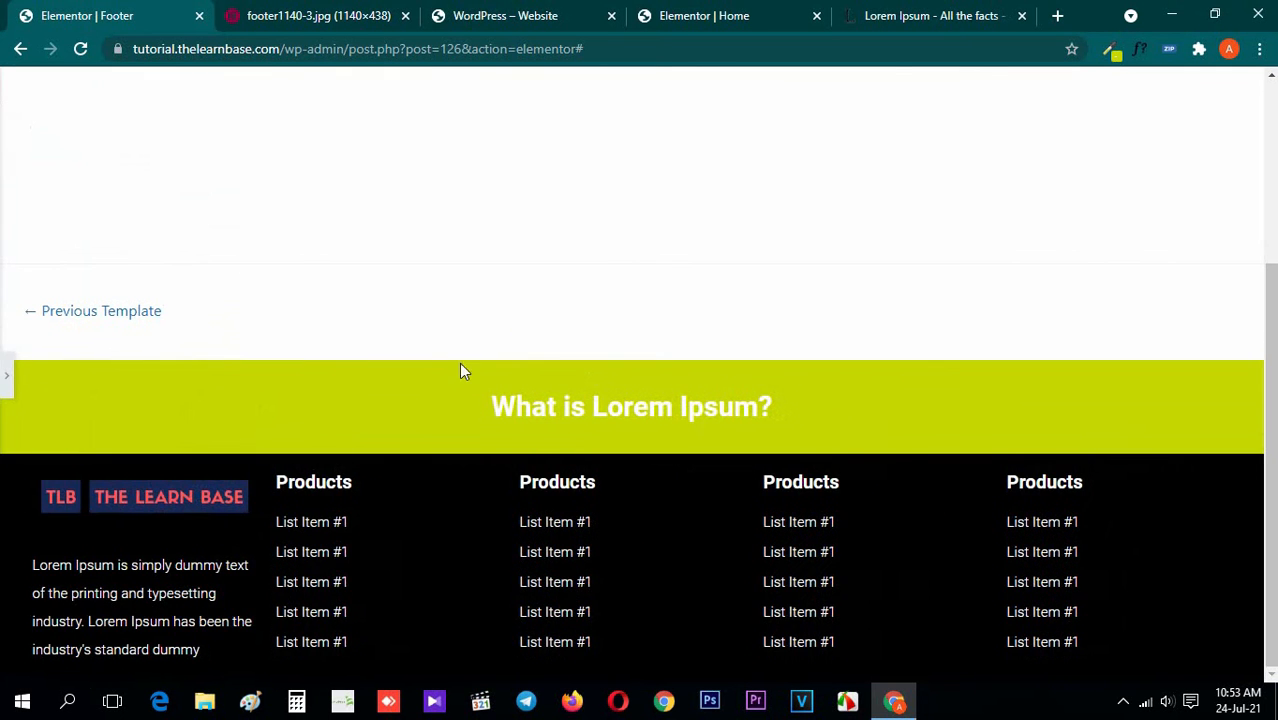
left_click(365, 12)
left_click(113, 10)
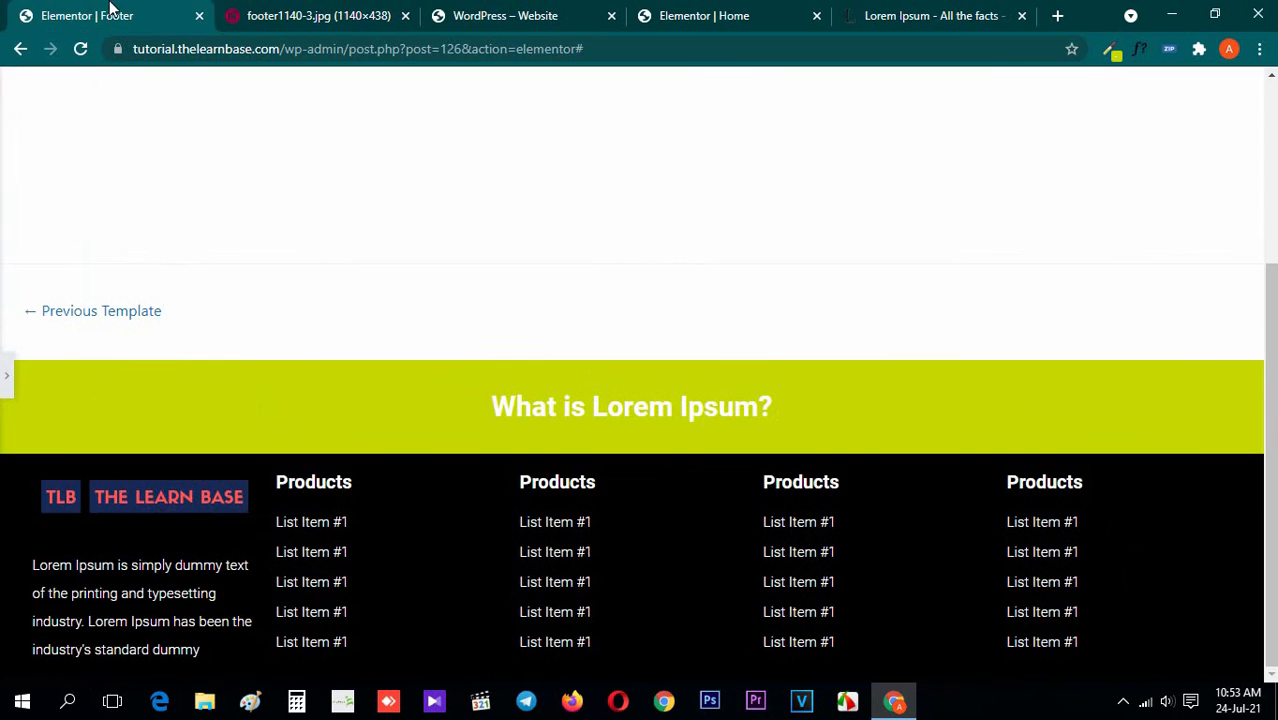
left_click(243, 14)
left_click(100, 15)
left_click(5, 372)
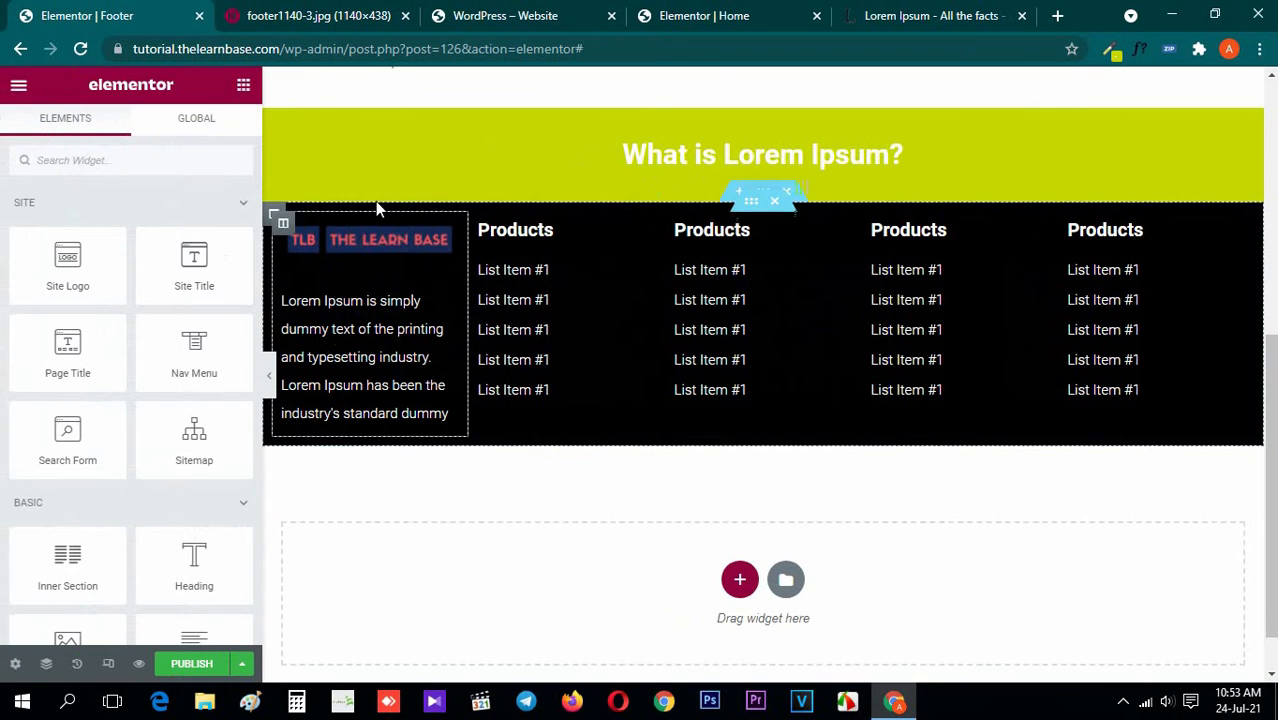
Add a Spacer widget at the top of the black section, above the logo and link-list columns
scroll(400, 300, "up", 1)
scroll(200, 420, "down", 3)
left_click_drag(194, 545, 876, 318)
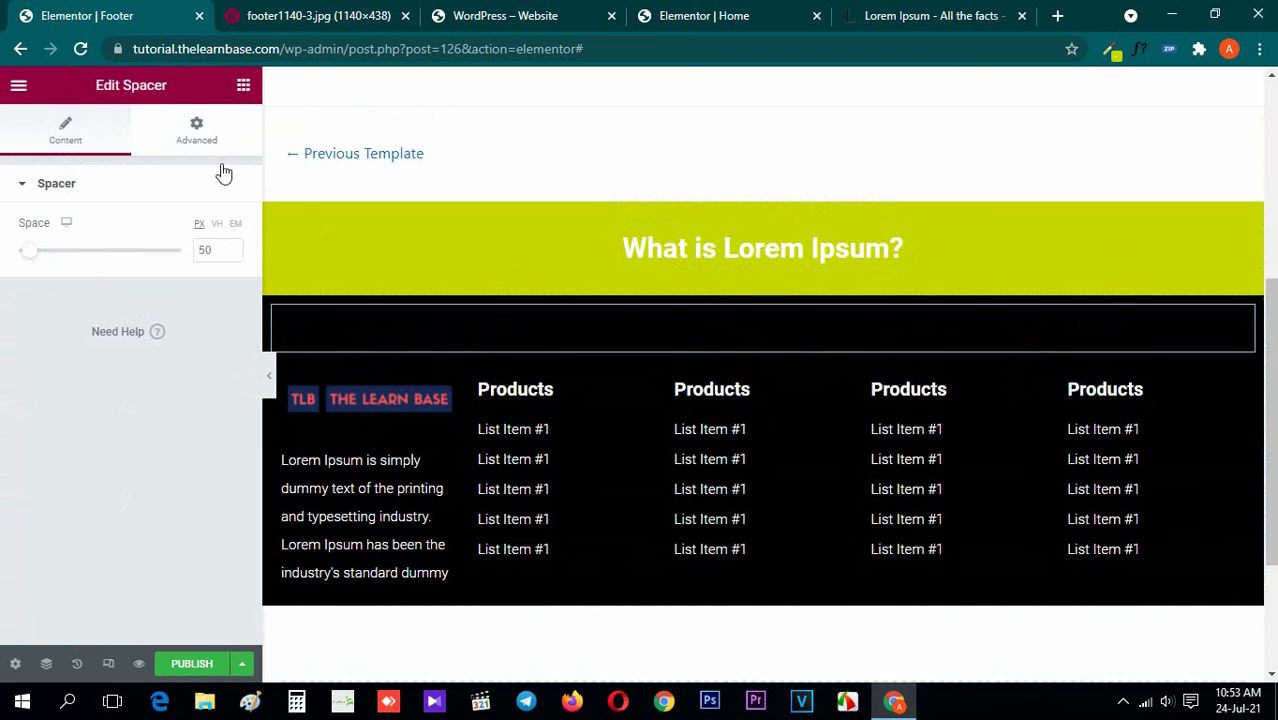
left_click(242, 88)
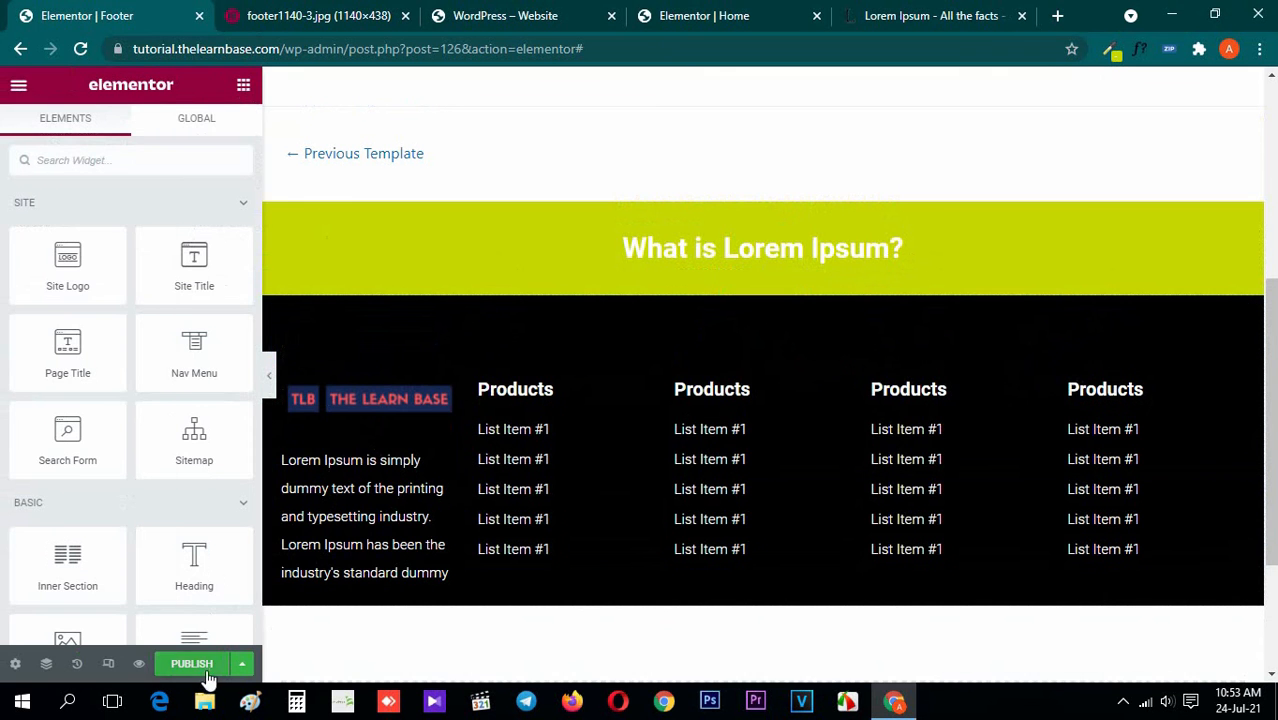
Publish the footer template with a display condition that includes the entire site
left_click(192, 663)
left_click(655, 515)
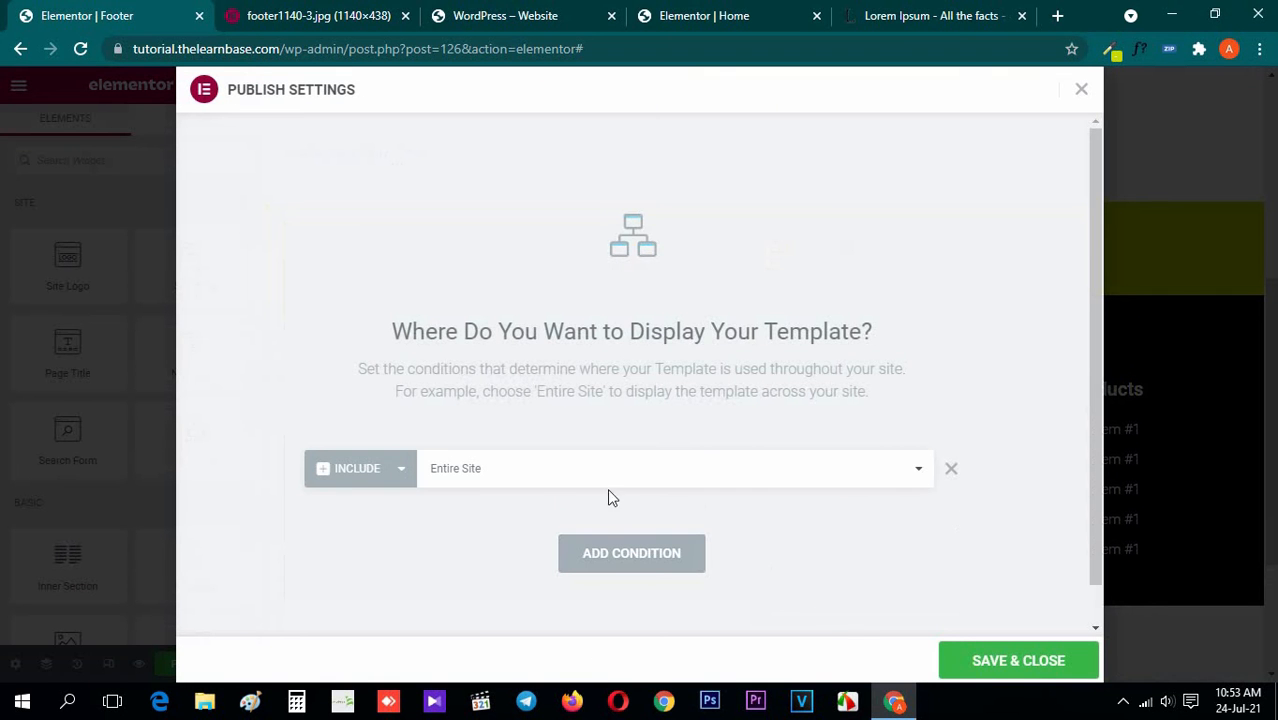
left_click(1020, 664)
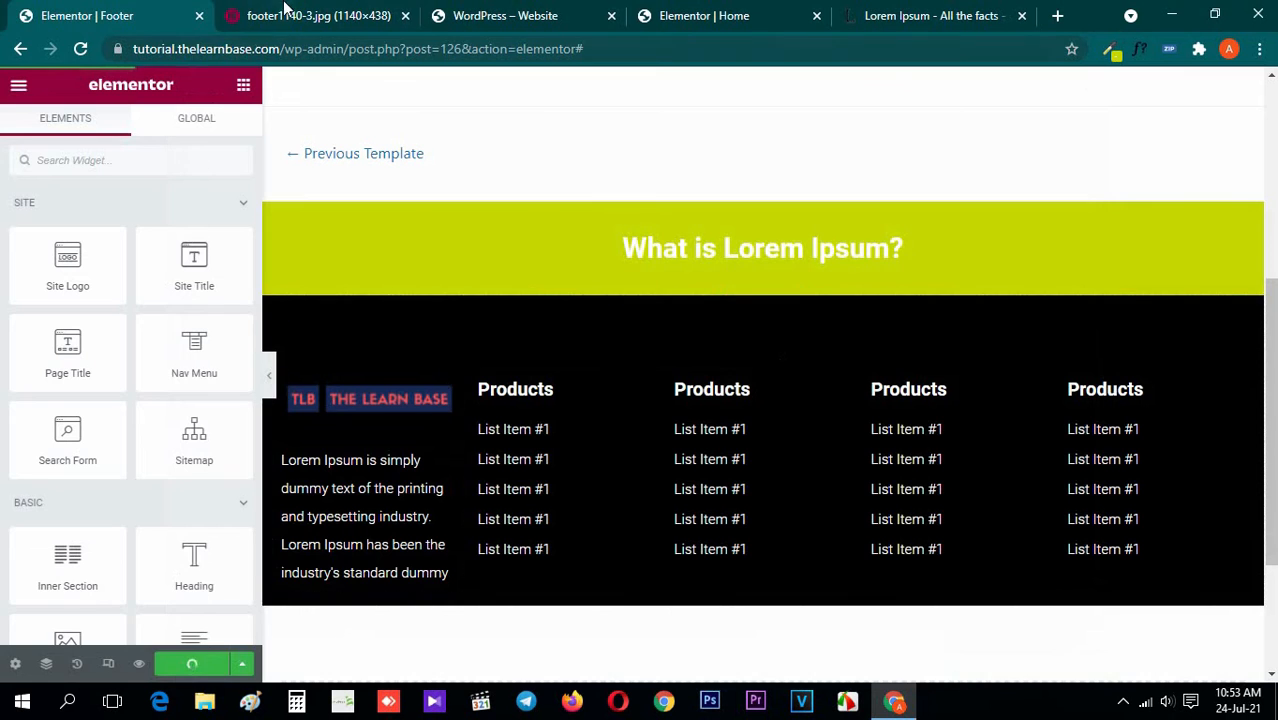
Try an Arrow shape divider on the bottom edge of the lime-green banner section, following the metro footer image
left_click(285, 12)
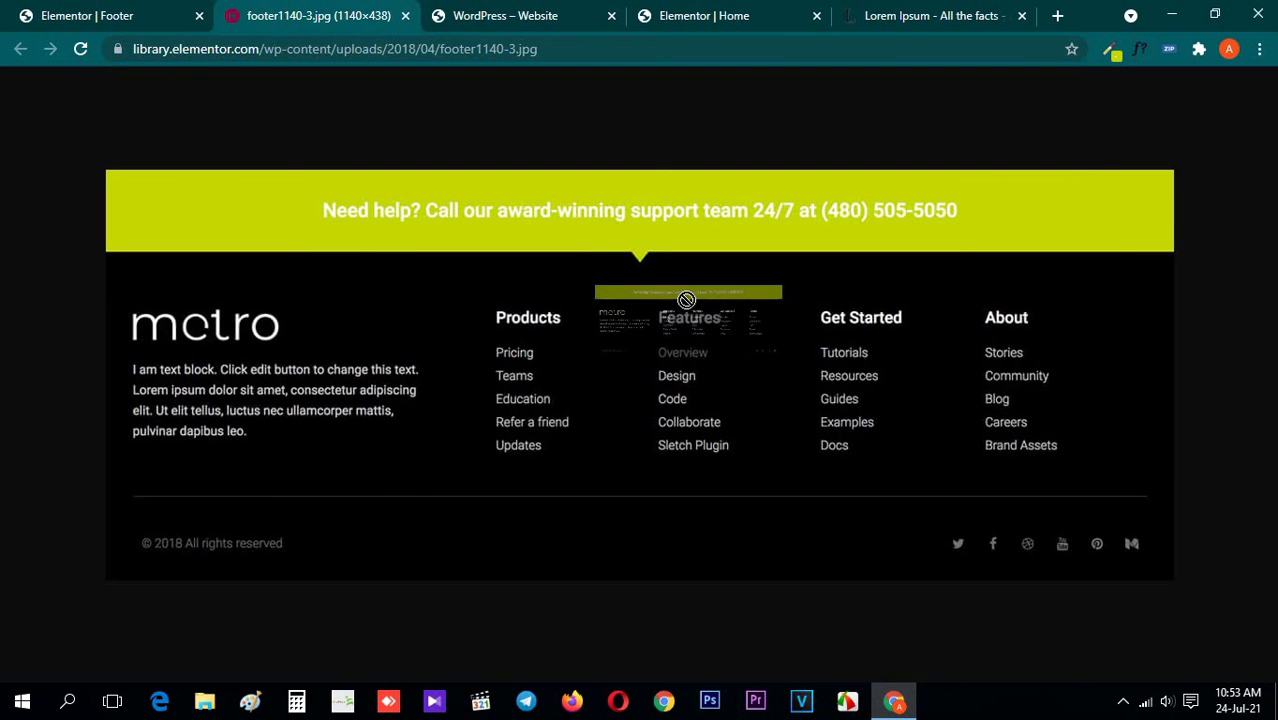
left_click(72, 8)
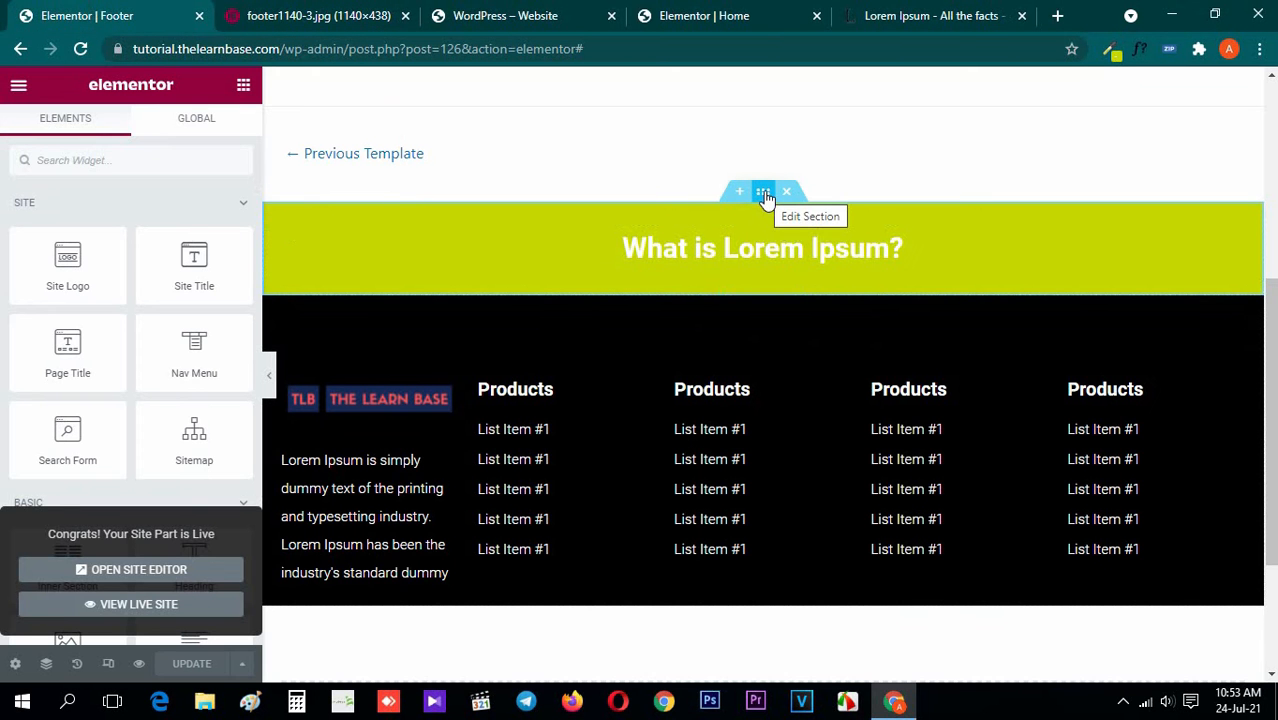
left_click(765, 193)
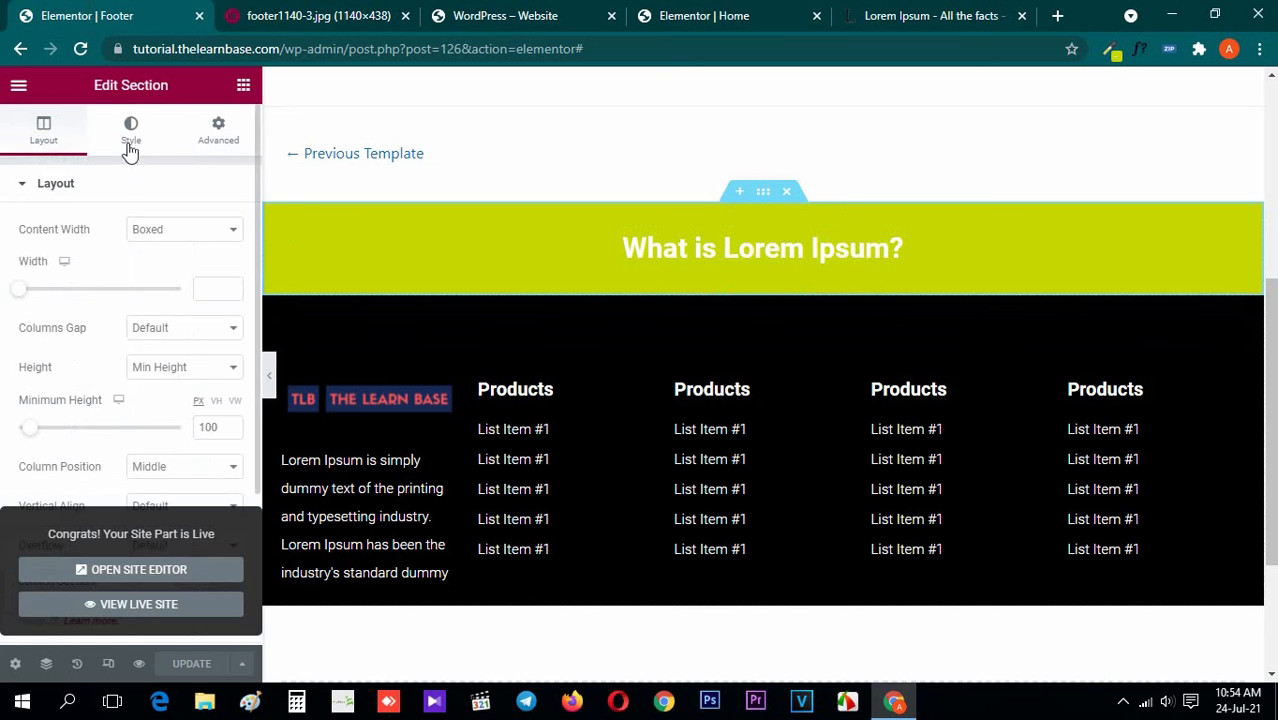
left_click(133, 138)
left_click(100, 192)
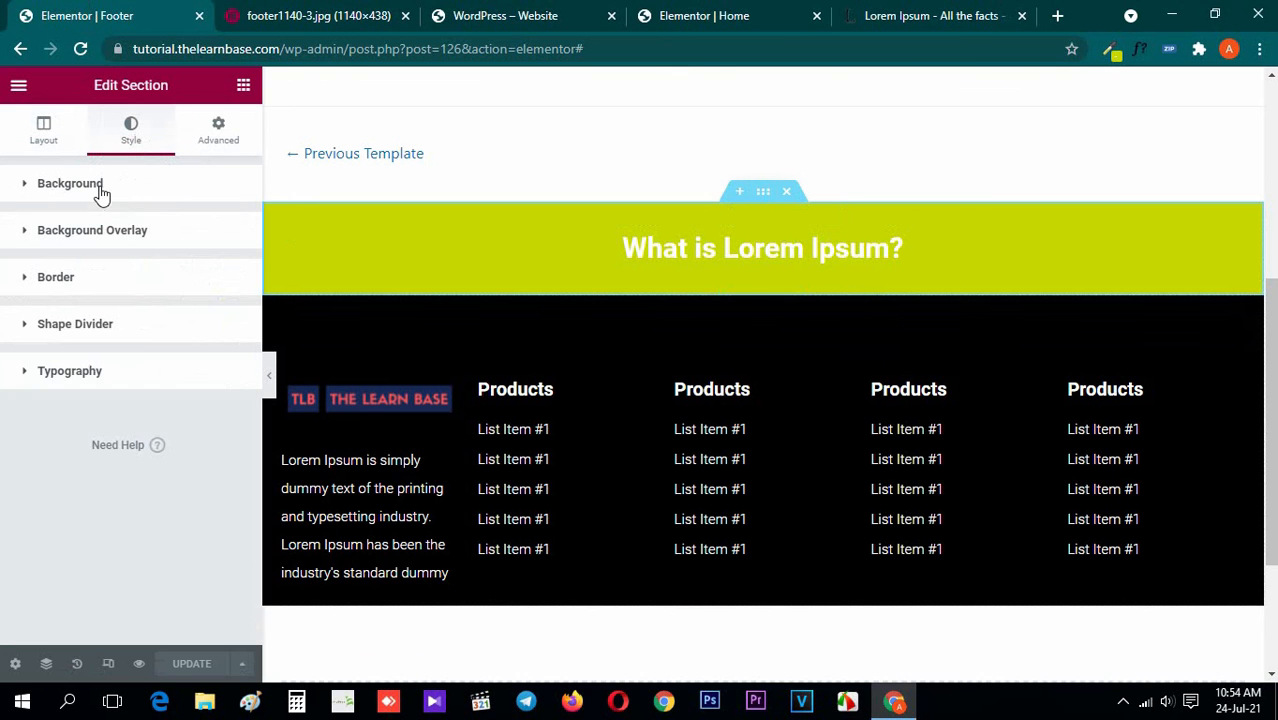
left_click(144, 334)
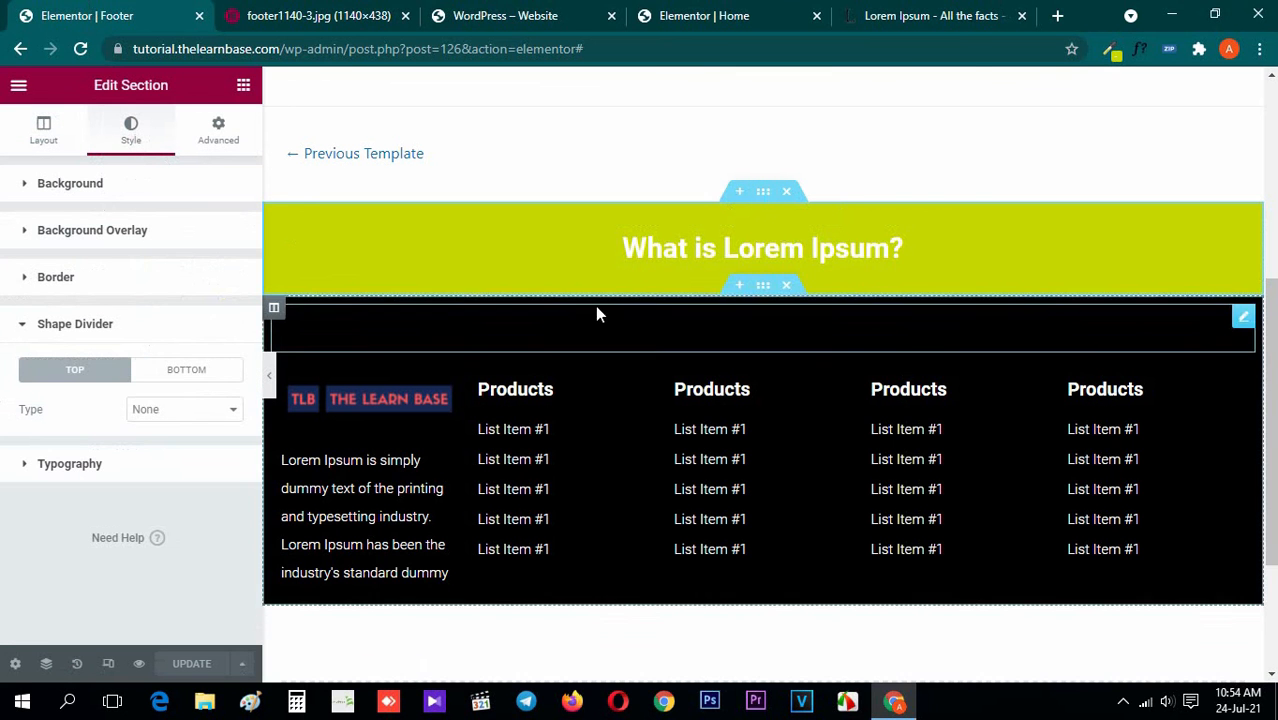
left_click(310, 15)
left_click(8, 12)
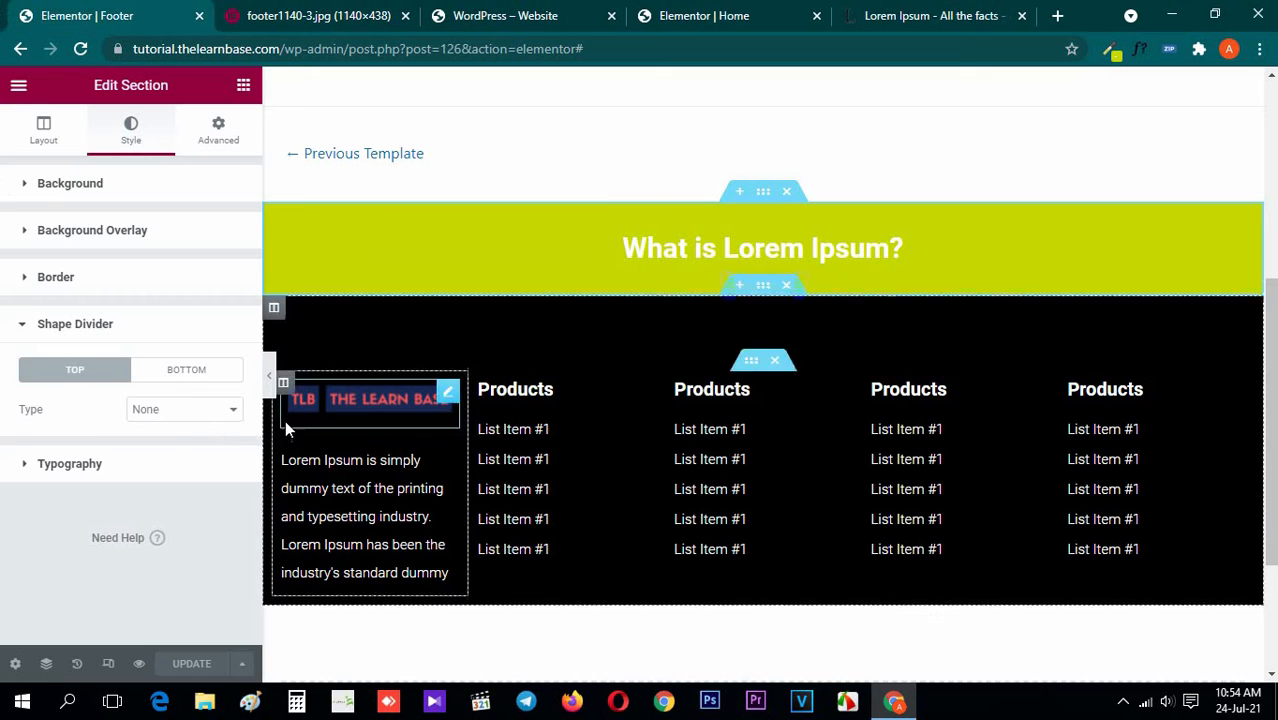
left_click(192, 375)
left_click(165, 412)
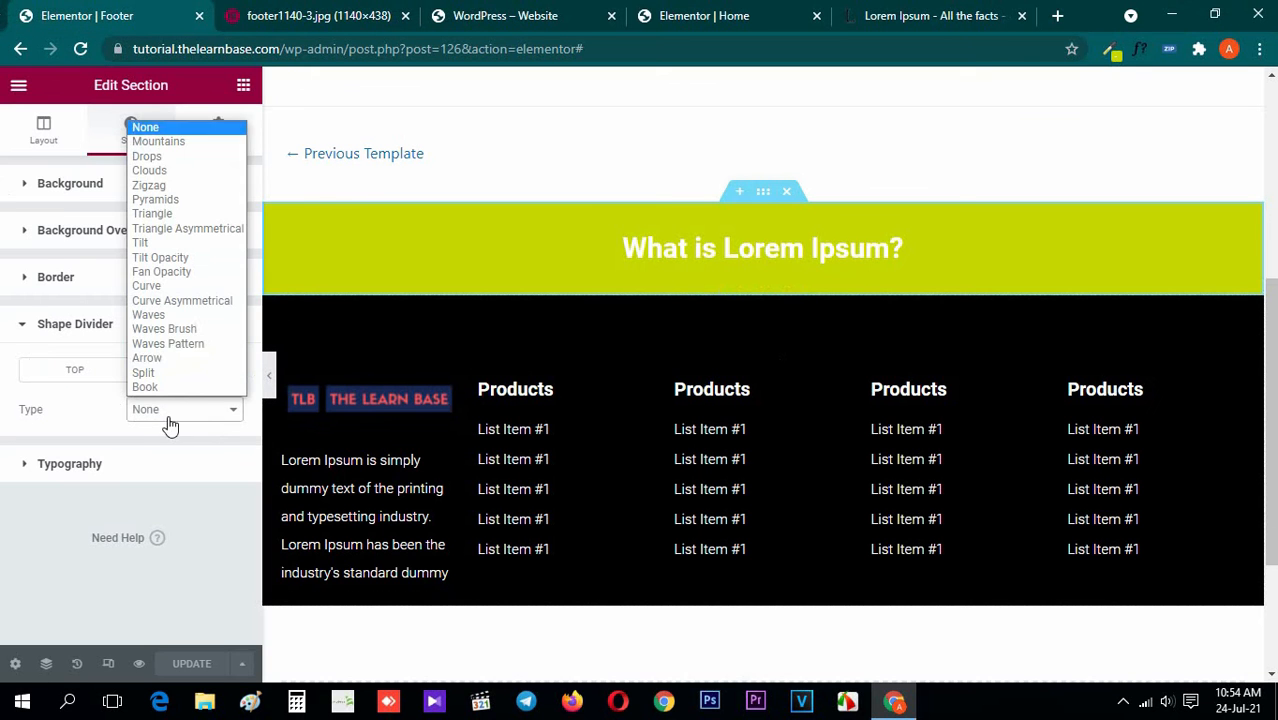
left_click(185, 360)
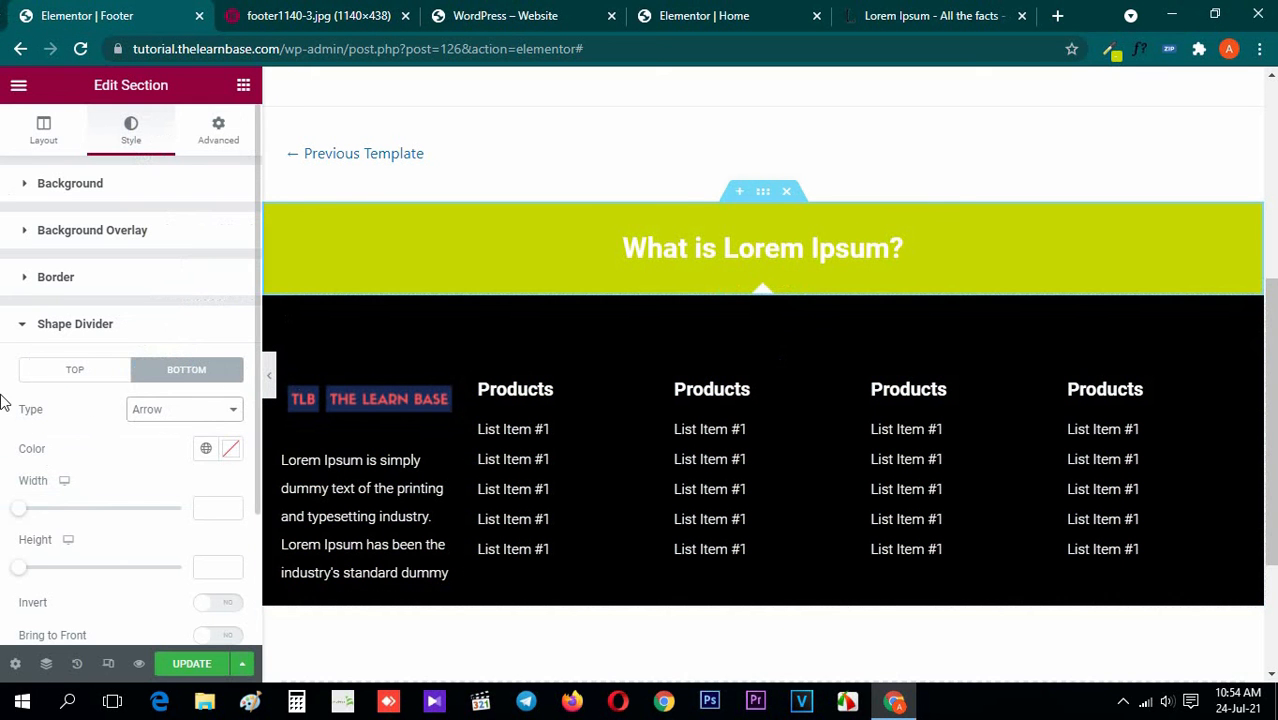
Try inverting the banner's arrow divider, compare it with the metro image, and turn the inversion off again
scroll(24, 397, "down", 2)
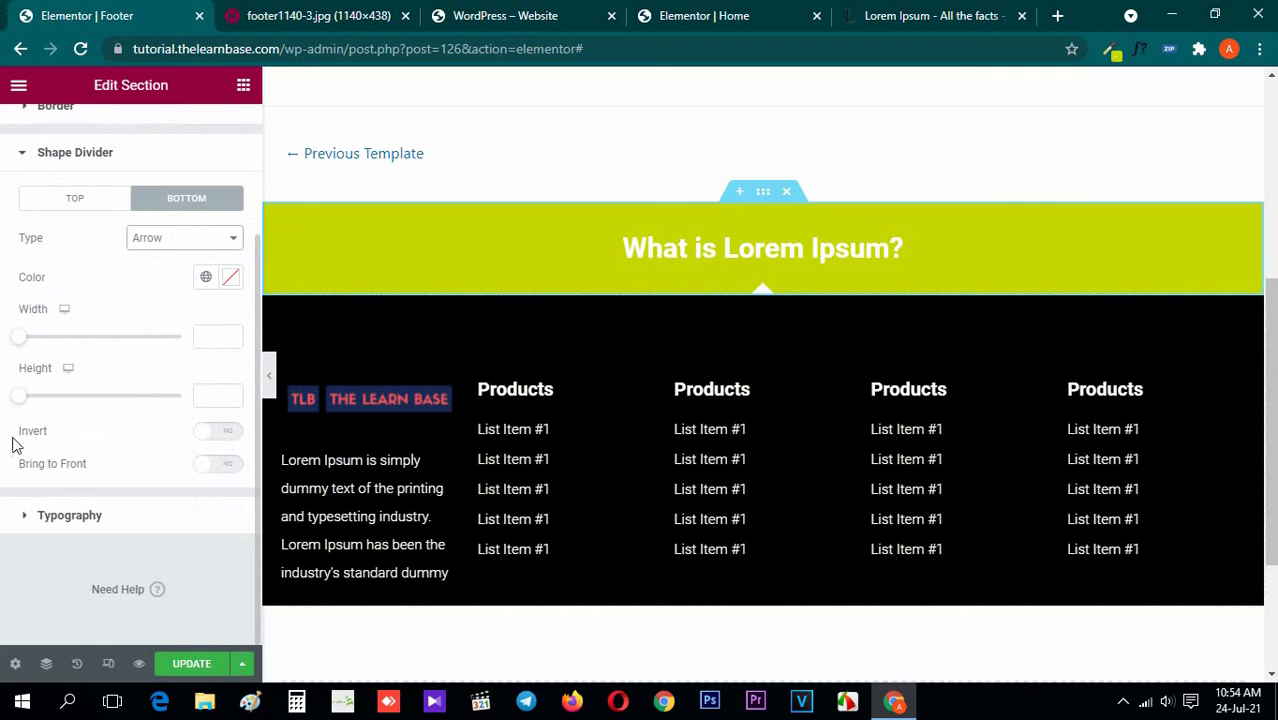
left_click(226, 433)
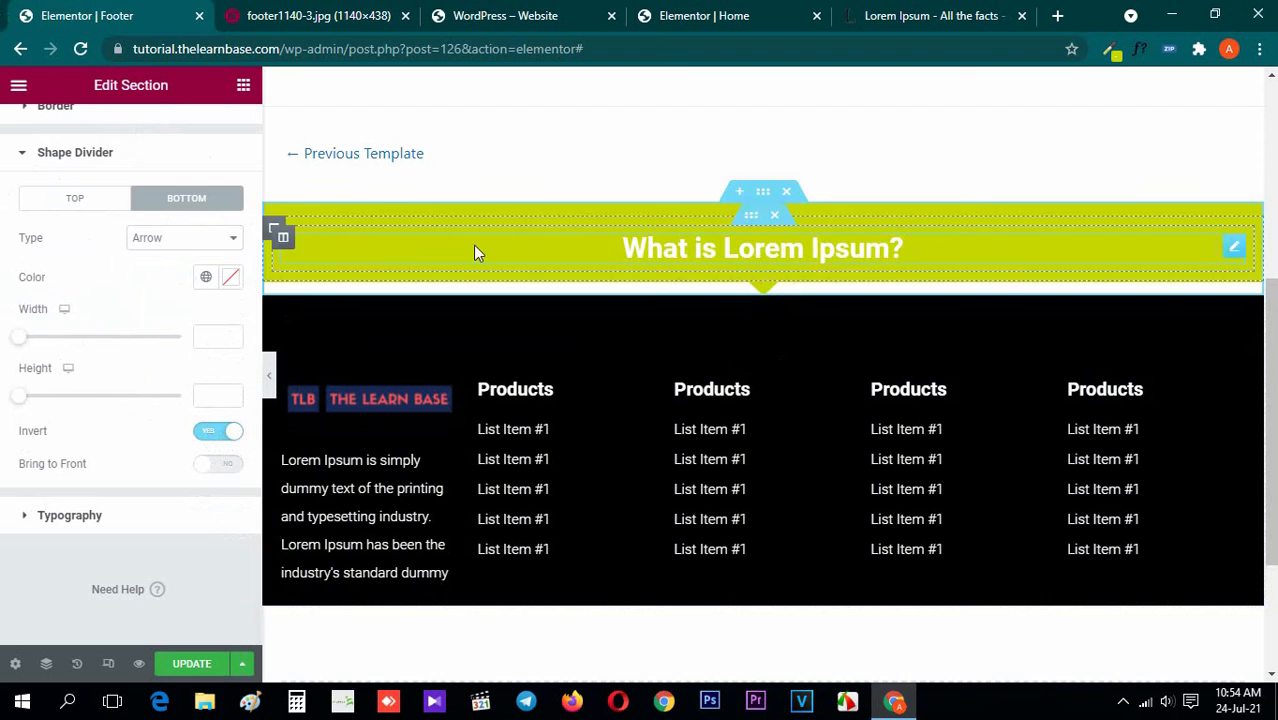
left_click(480, 15)
left_click(334, 12)
left_click(115, 12)
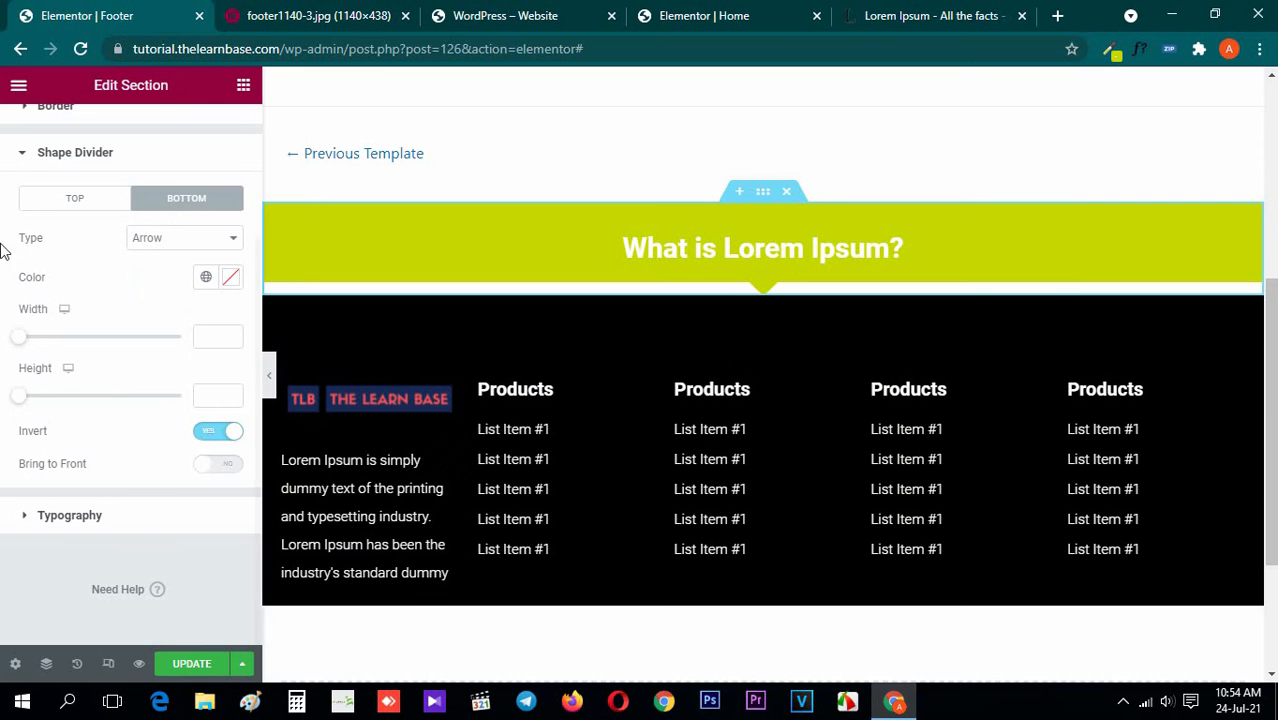
left_click(208, 432)
scroll(62, 255, "up", 2)
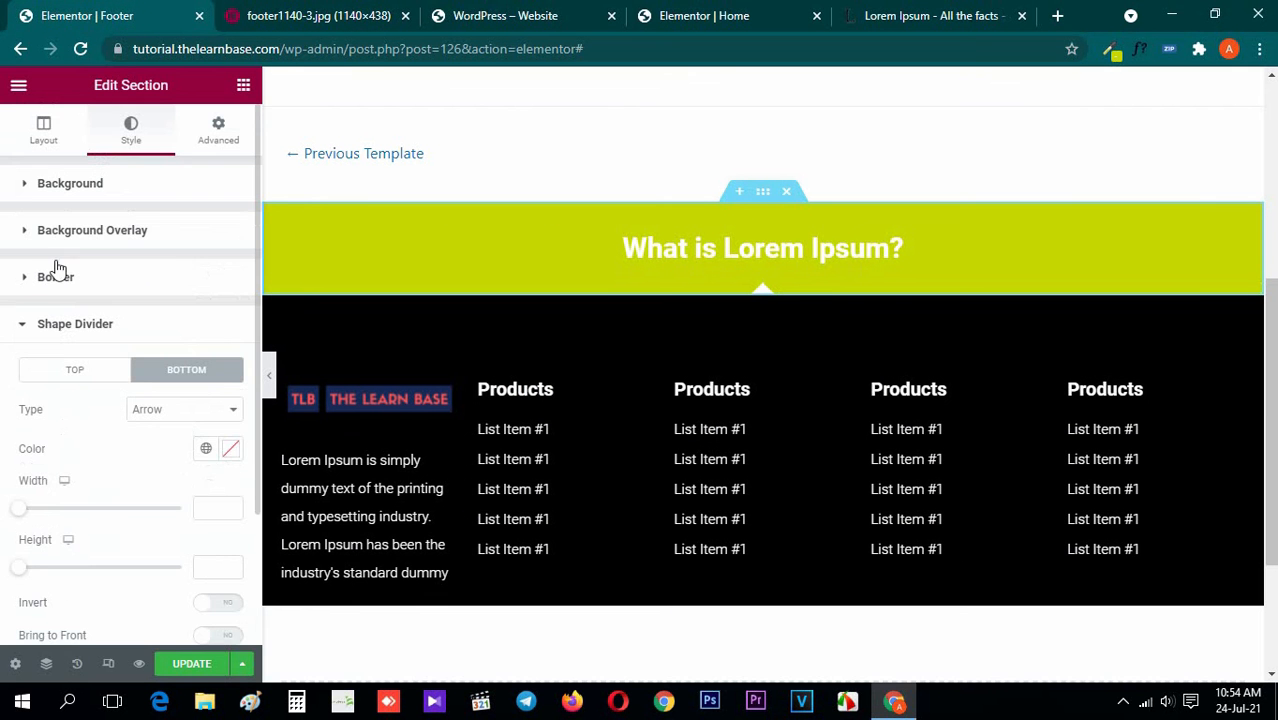
Remove the arrow from the lime-green banner by setting its bottom shape divider type to None
left_click(57, 334)
left_click(243, 85)
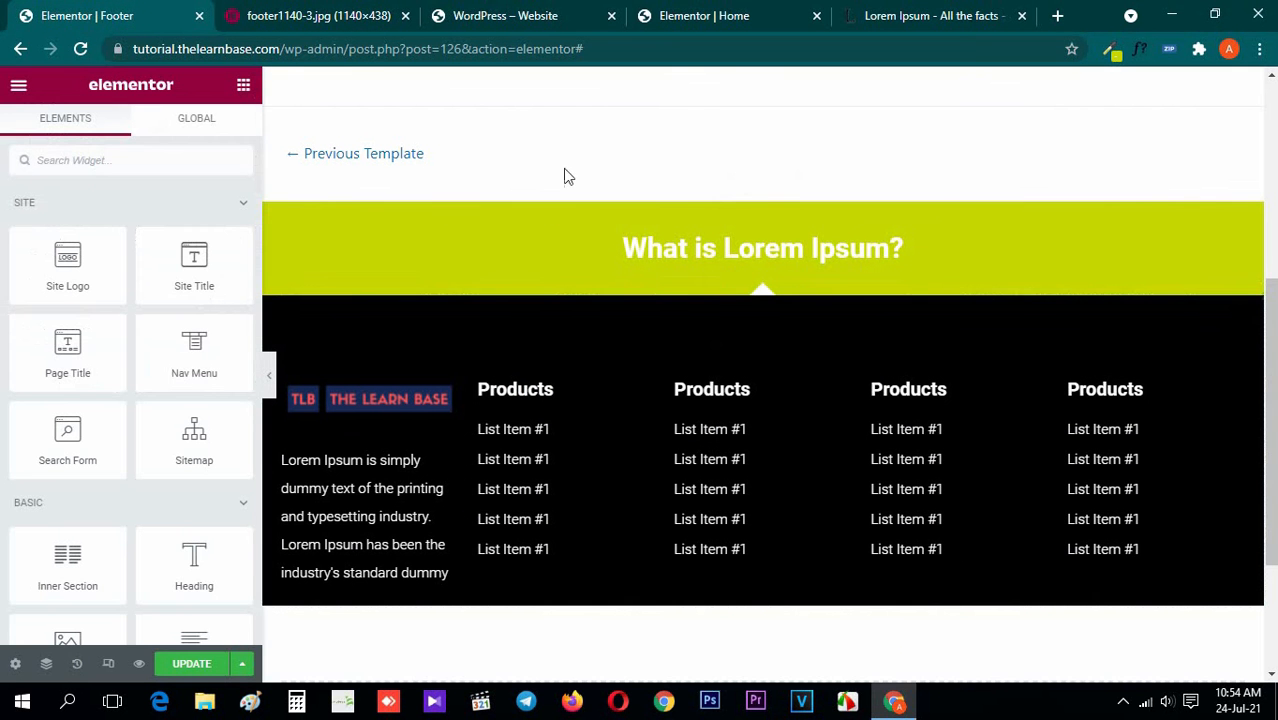
left_click(763, 194)
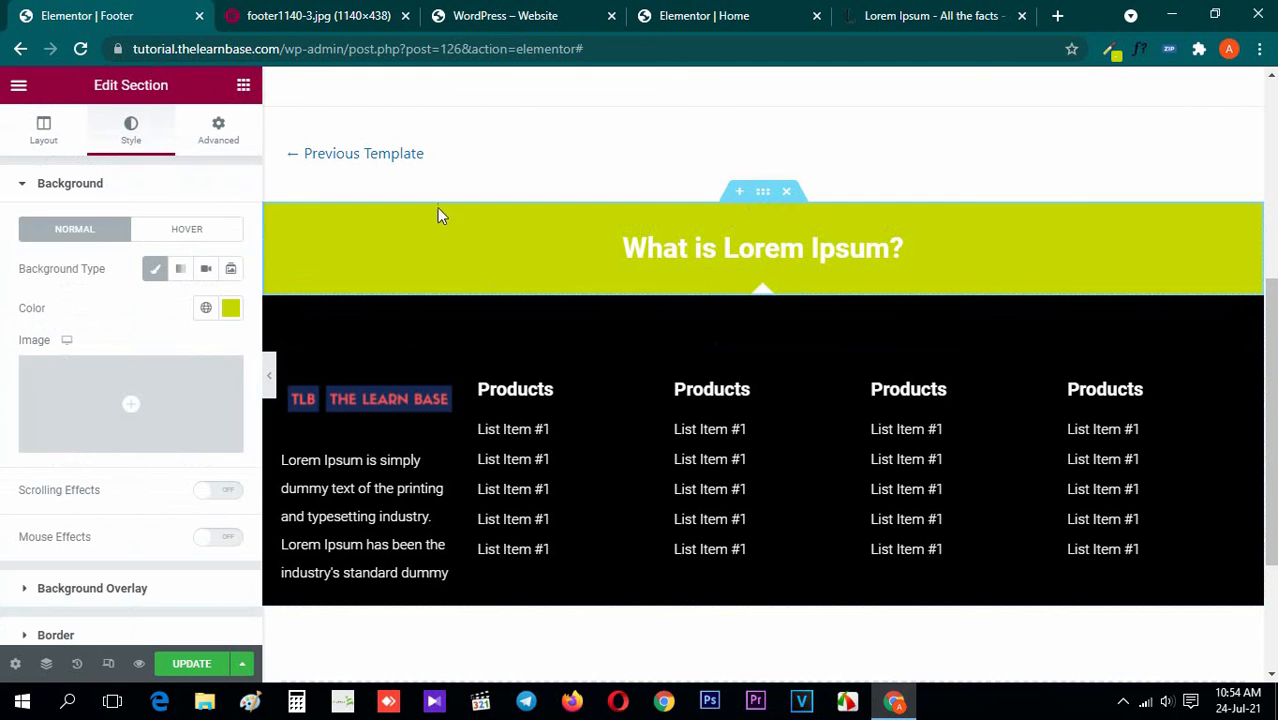
left_click(124, 183)
left_click(111, 330)
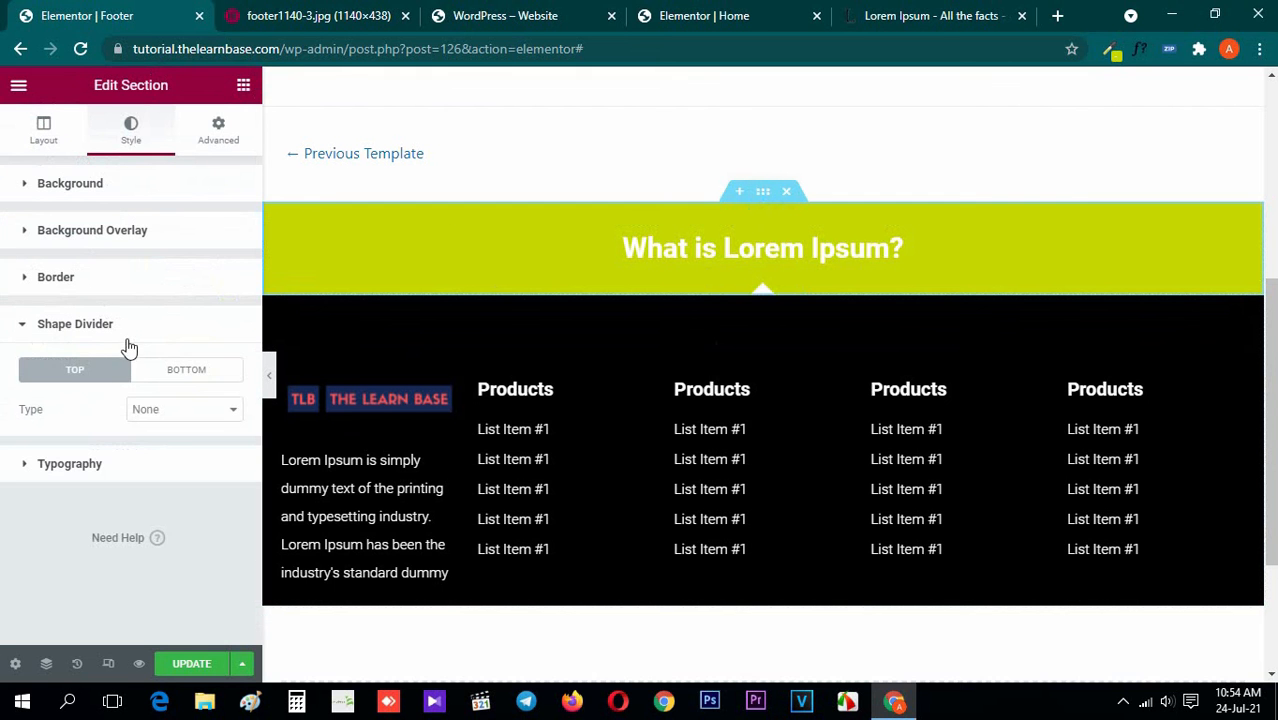
left_click(195, 372)
left_click(215, 409)
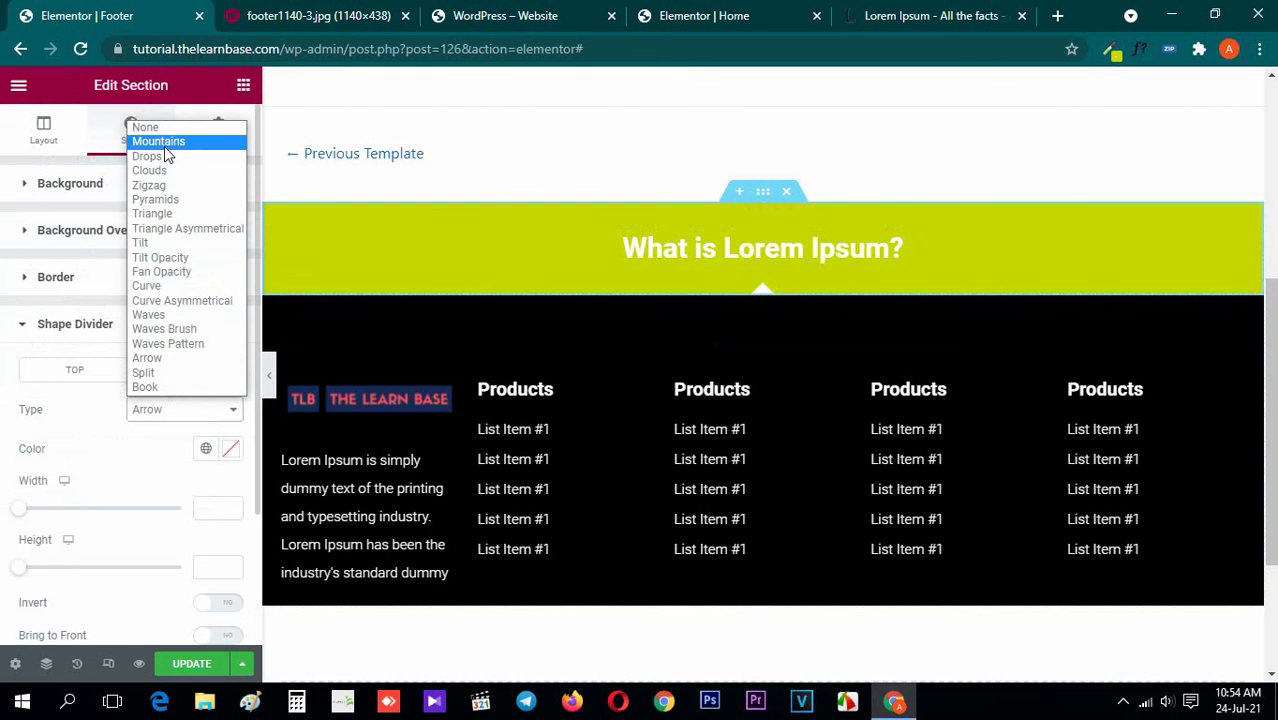
left_click(148, 128)
left_click(30, 330)
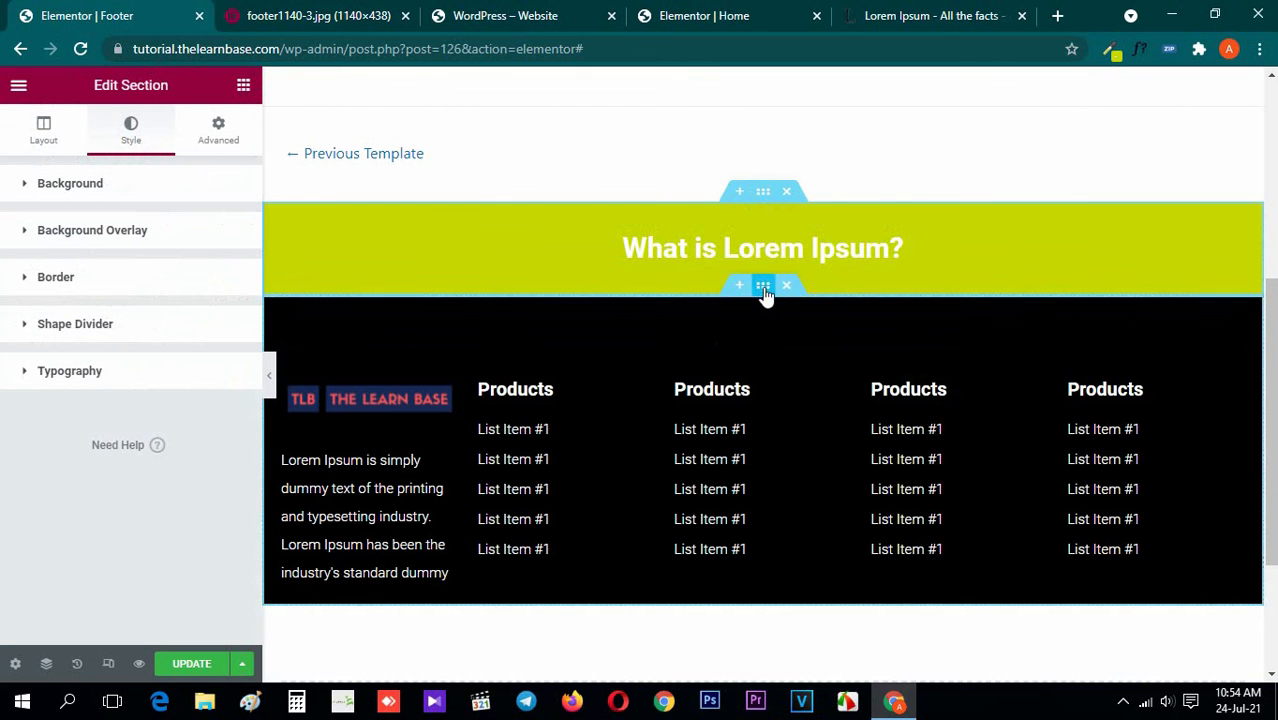
Add an Arrow shape divider to the top edge of the black section
left_click(763, 287)
left_click(131, 130)
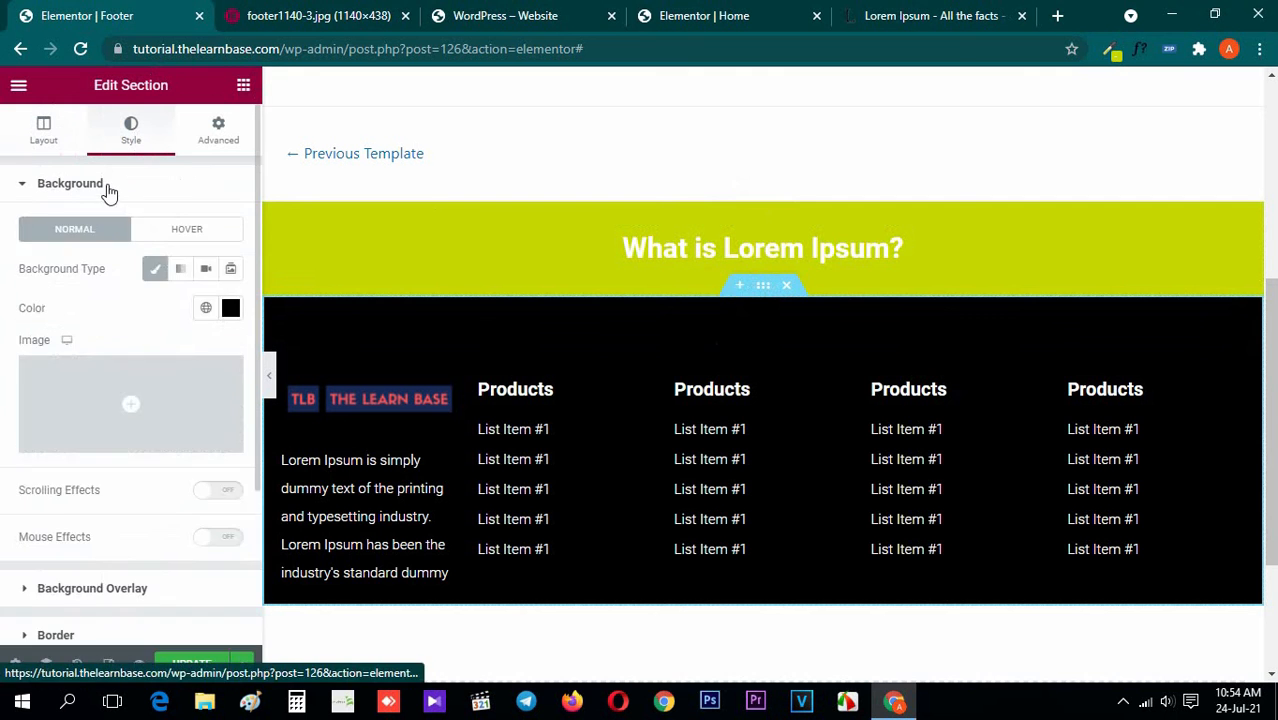
left_click(108, 185)
left_click(110, 326)
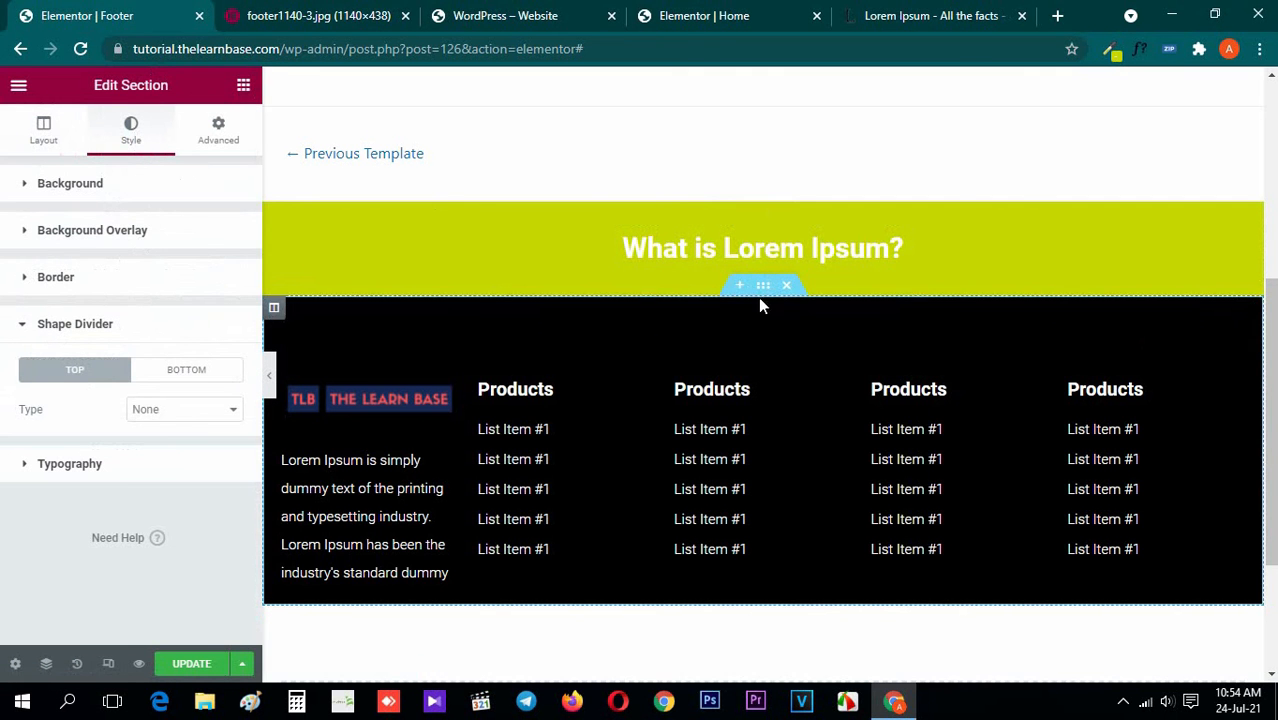
left_click(209, 409)
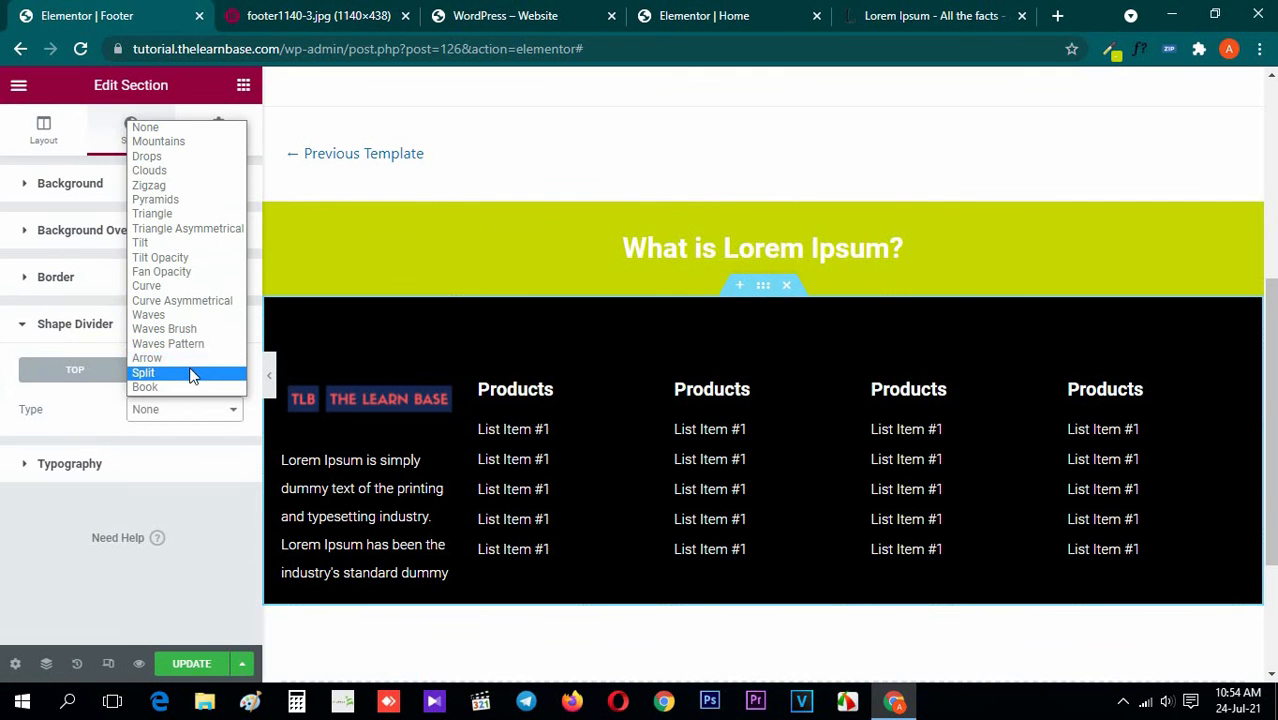
left_click(188, 360)
Sample the lime green from the metro image's banner and set the black section's arrow divider color to #C6D601
scroll(132, 465, "down", 2)
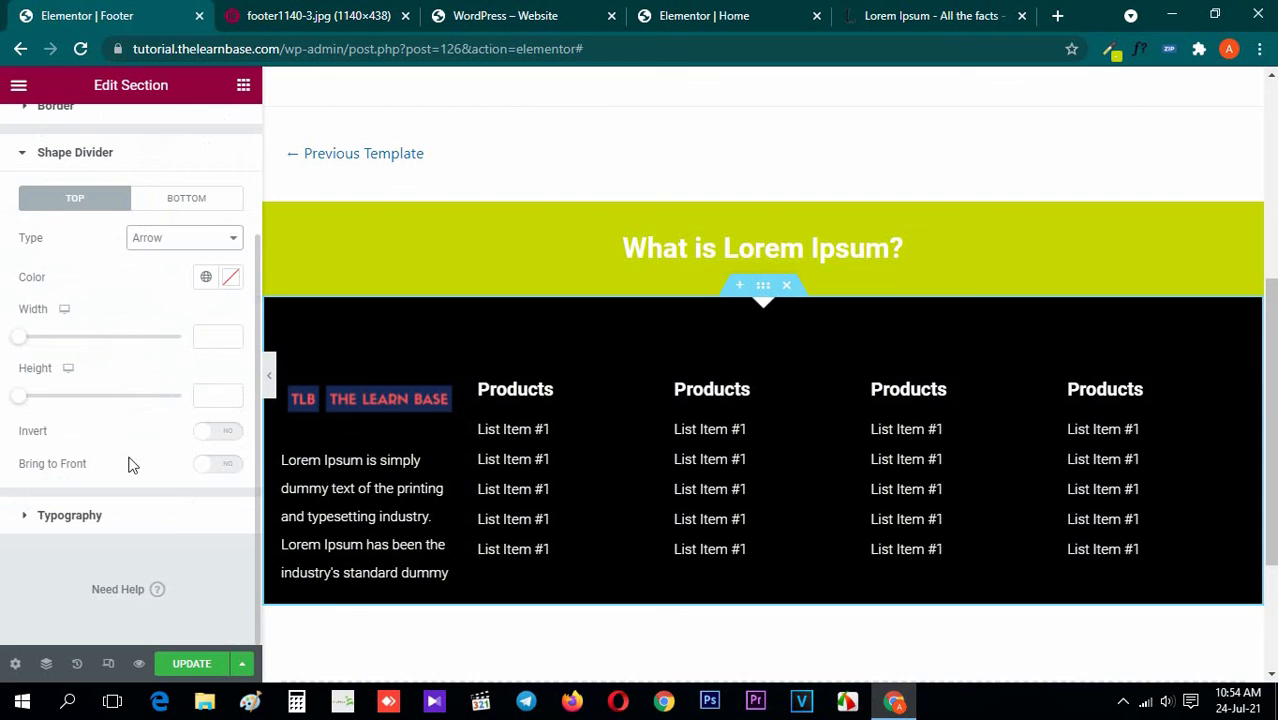
left_click(247, 10)
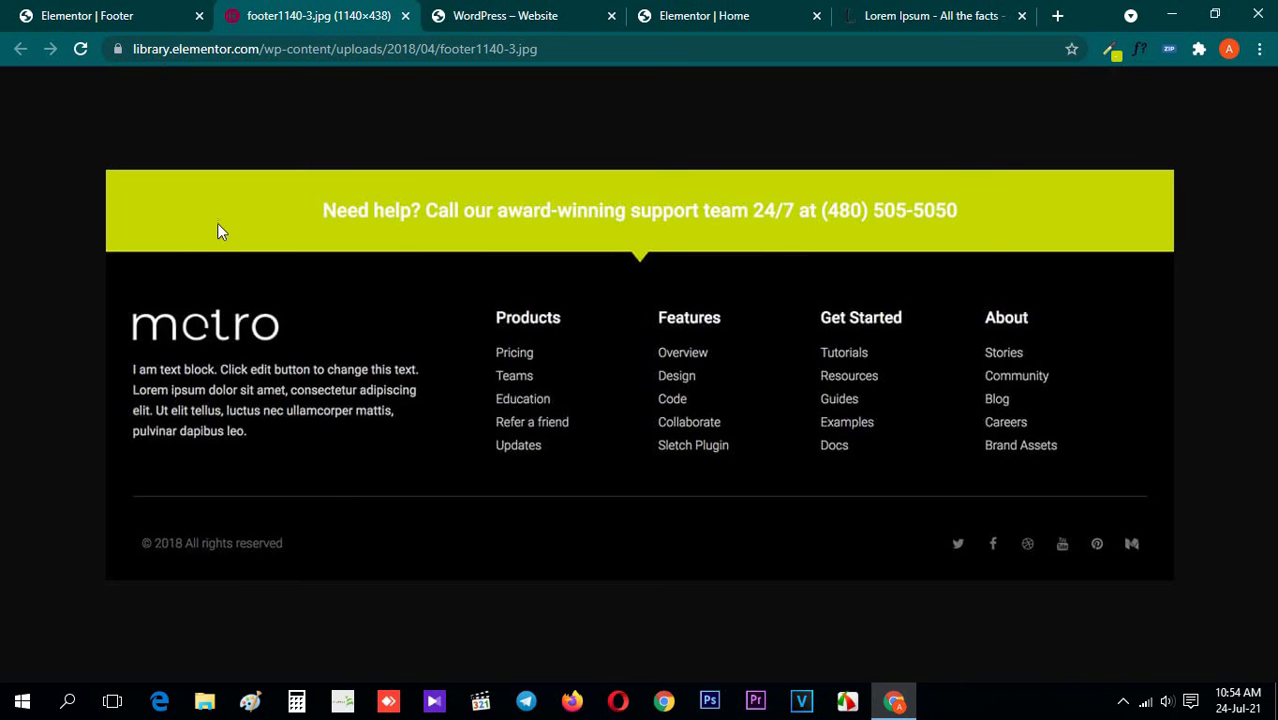
left_click(1113, 57)
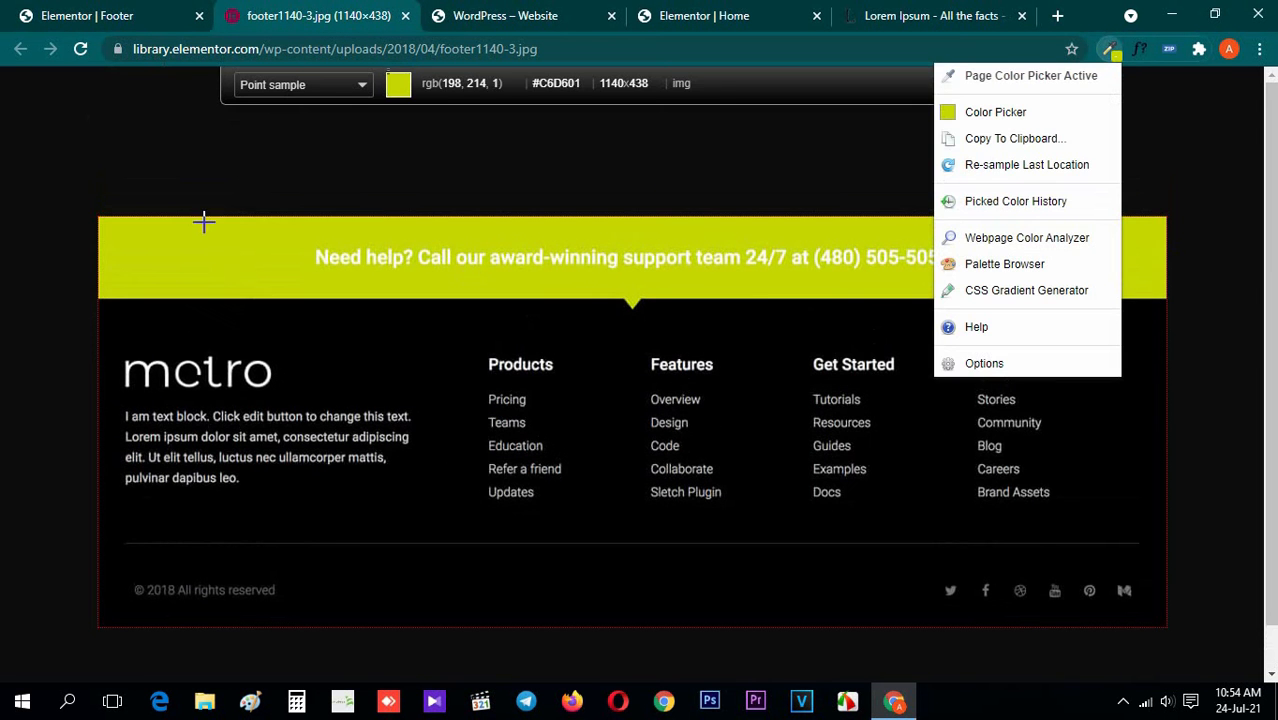
left_click(212, 257)
left_click(60, 6)
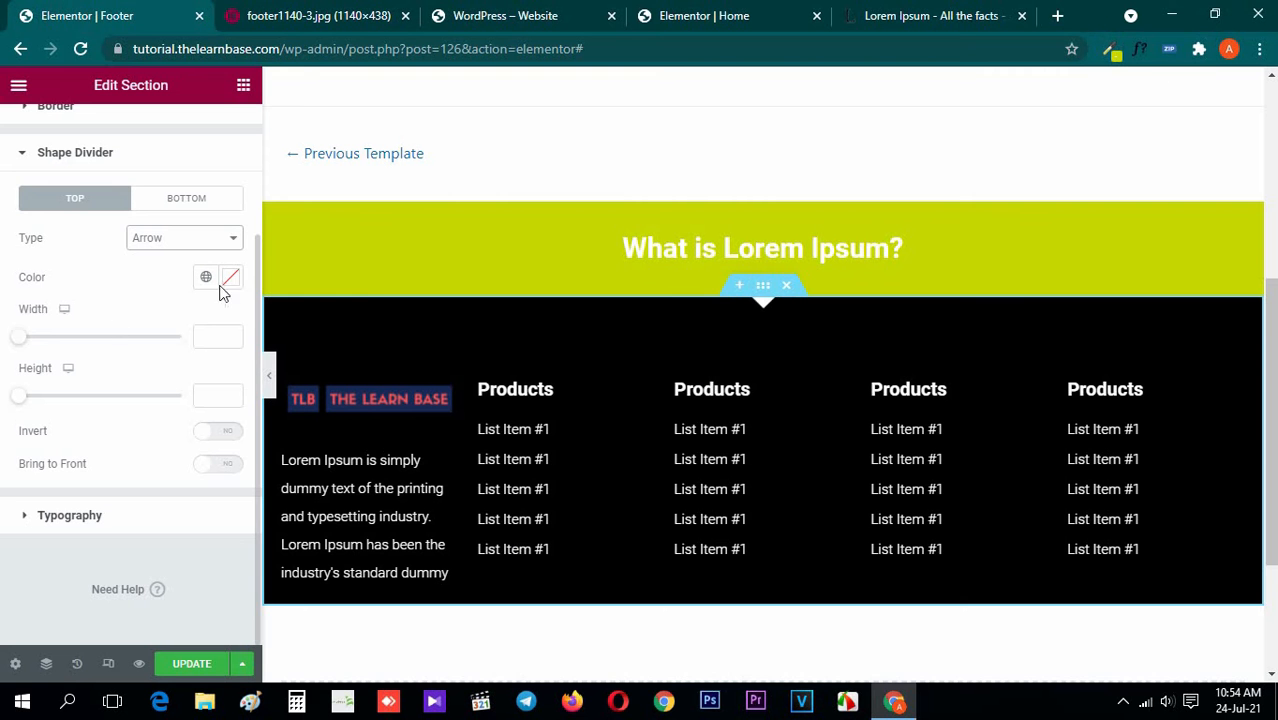
left_click(232, 285)
key("ctrl+v")
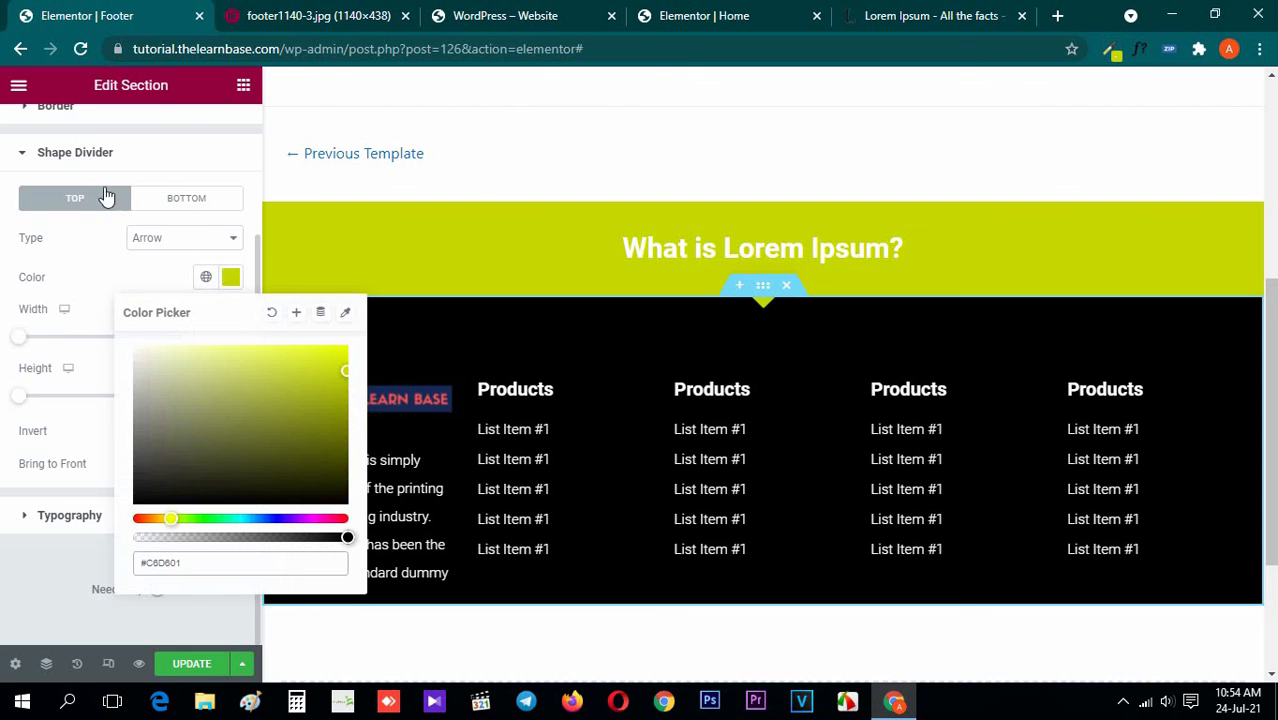
left_click(90, 155)
Update the published footer template and check it against the metro footer image
left_click(244, 84)
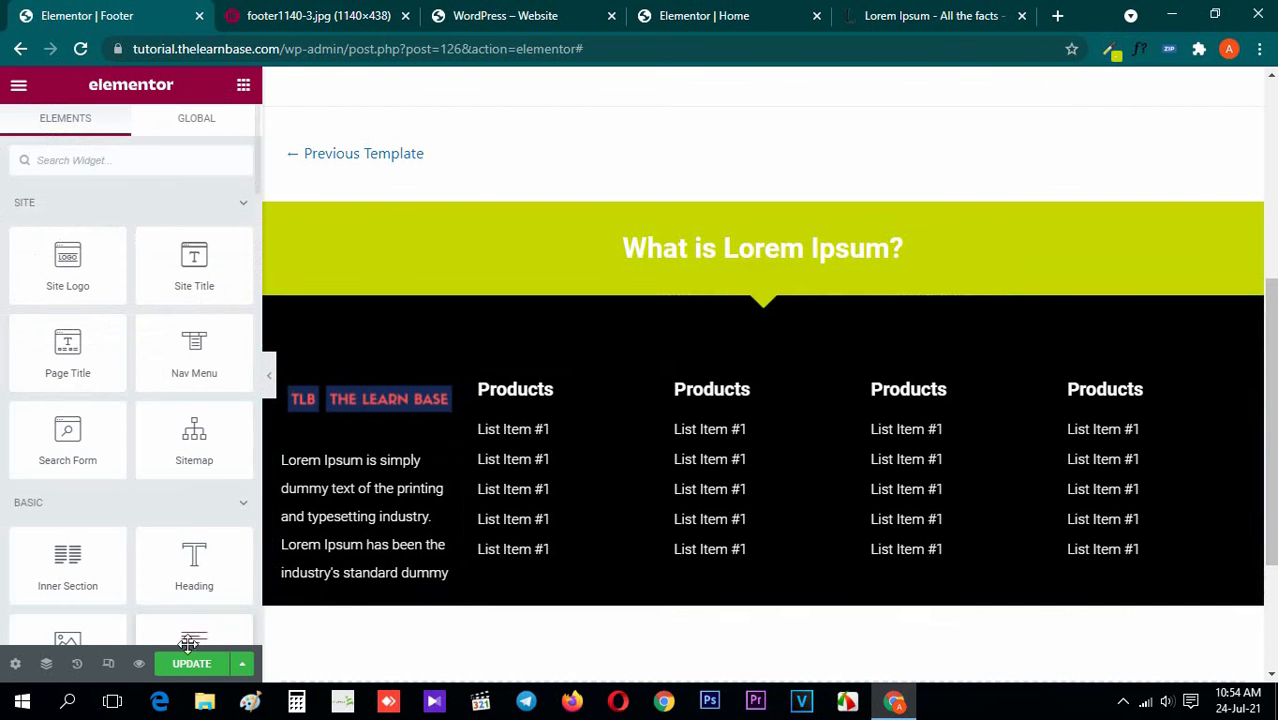
left_click(195, 670)
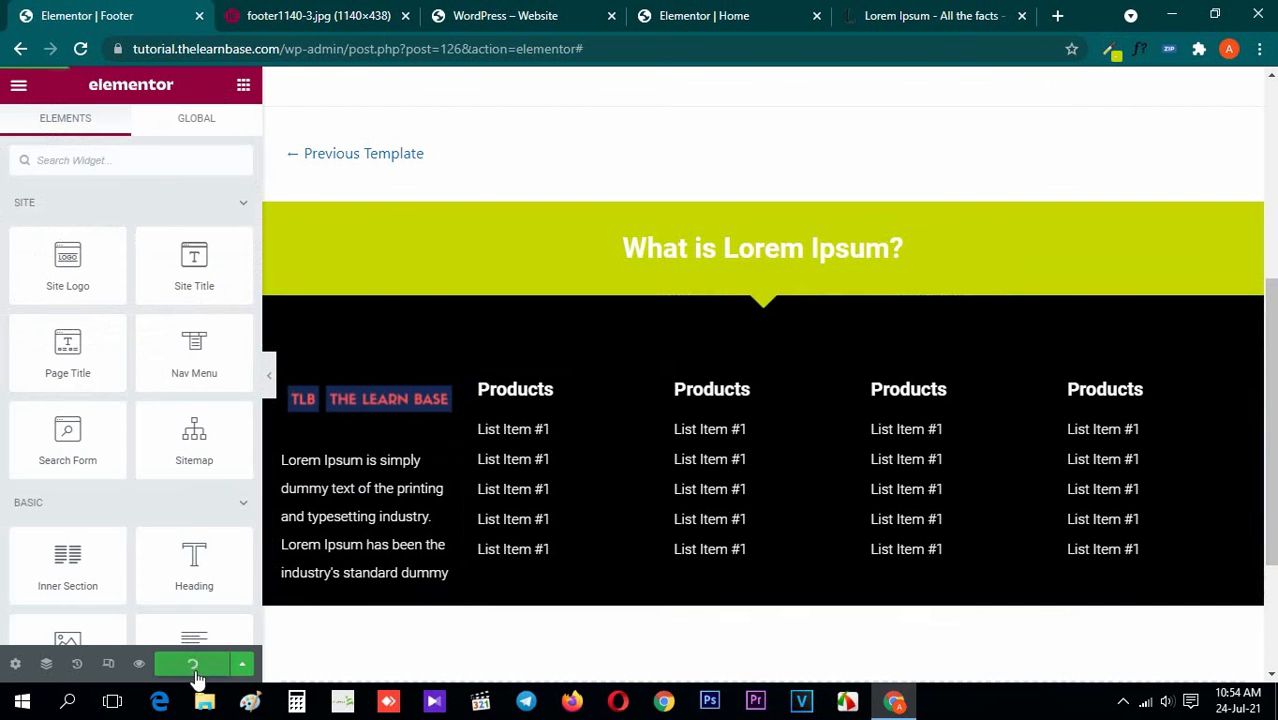
left_click(307, 10)
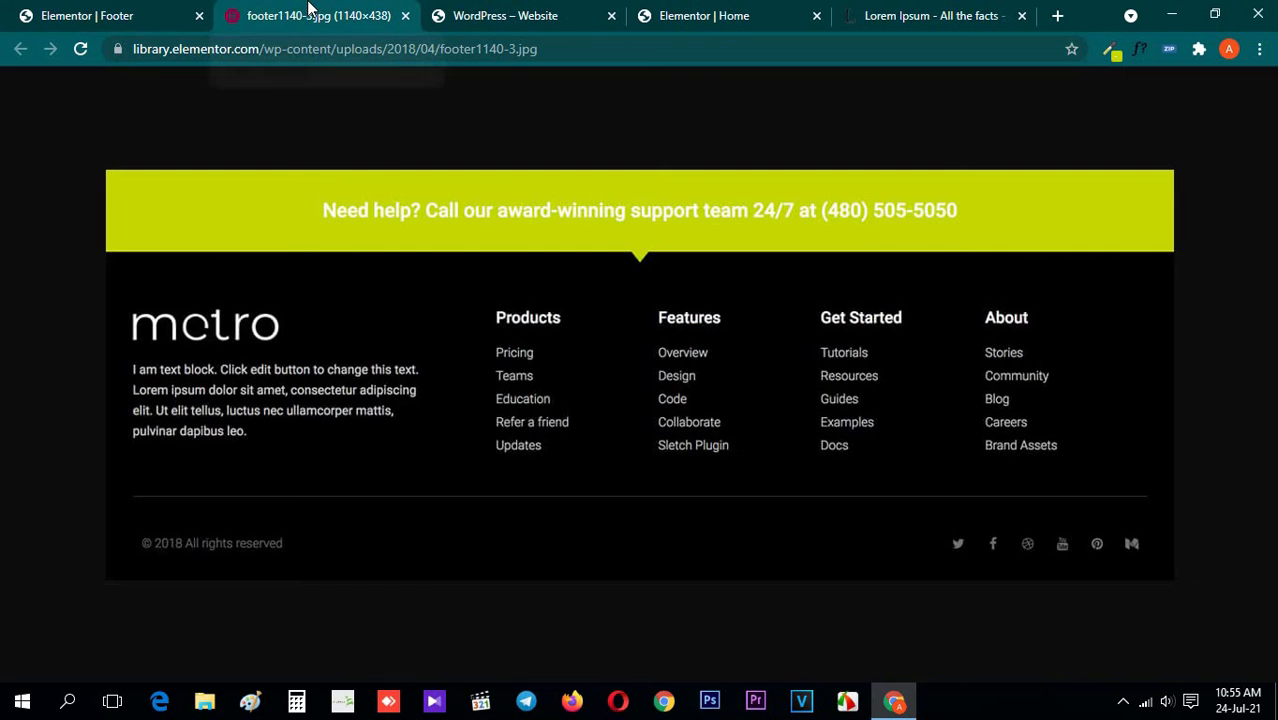
left_click(127, 8)
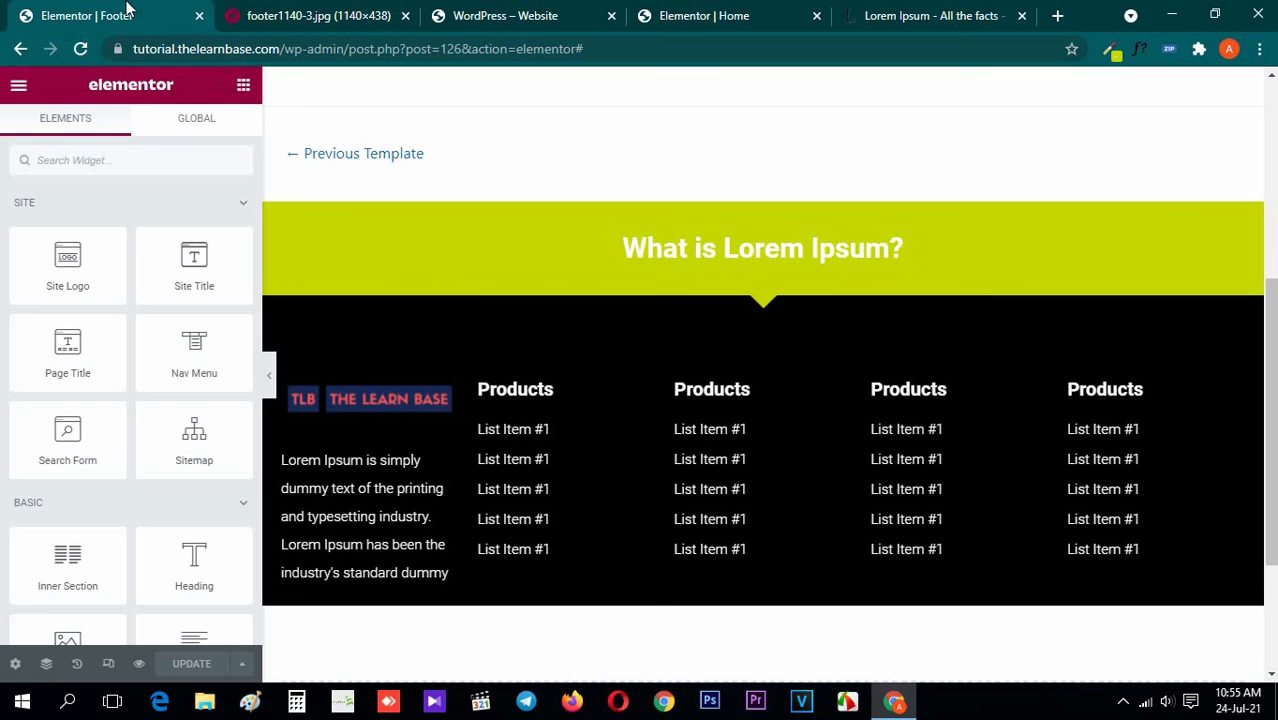
Compare the footer's overall layout in the editor with the metro footer image, including with the widget panel collapsed
left_click(298, 11)
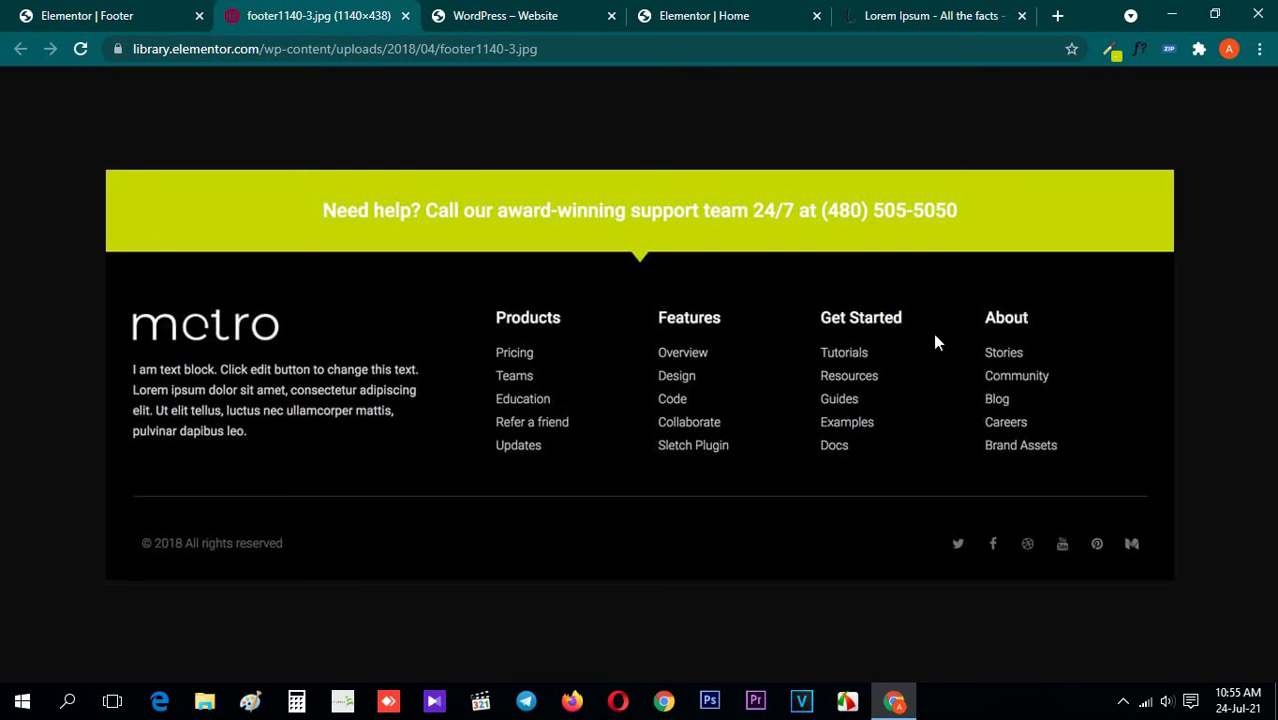
left_click(8, 12)
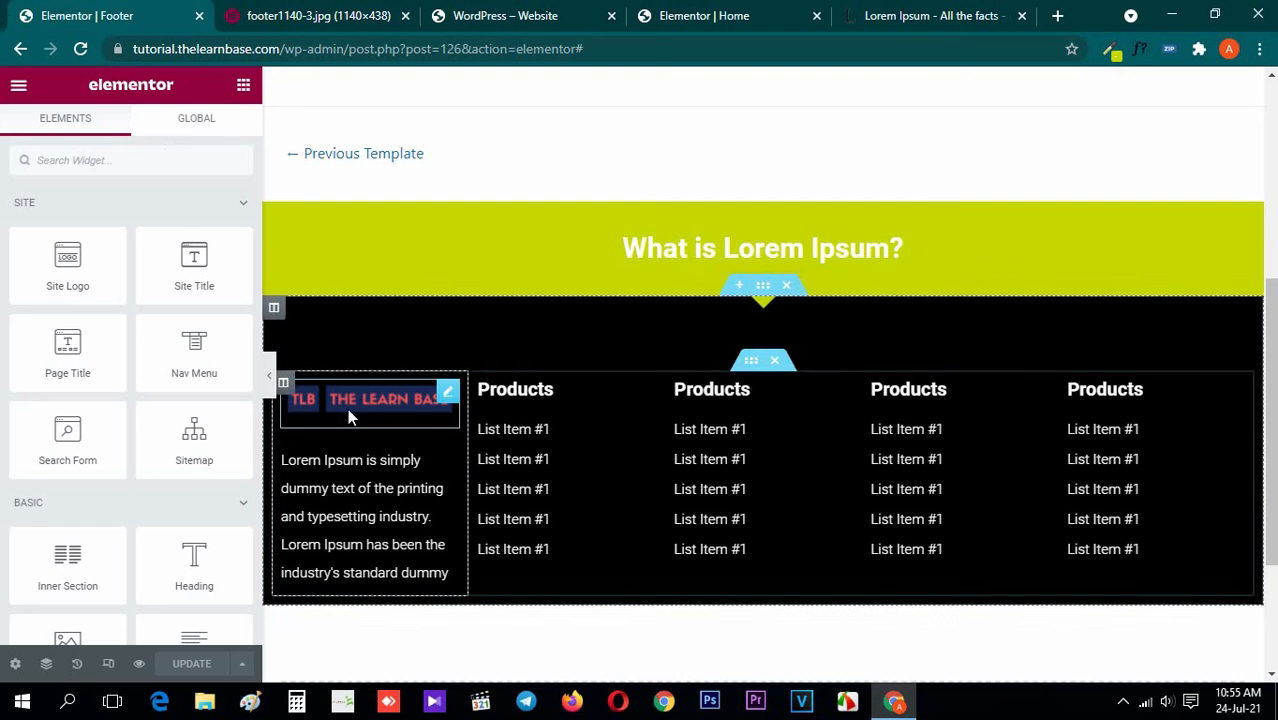
left_click(268, 376)
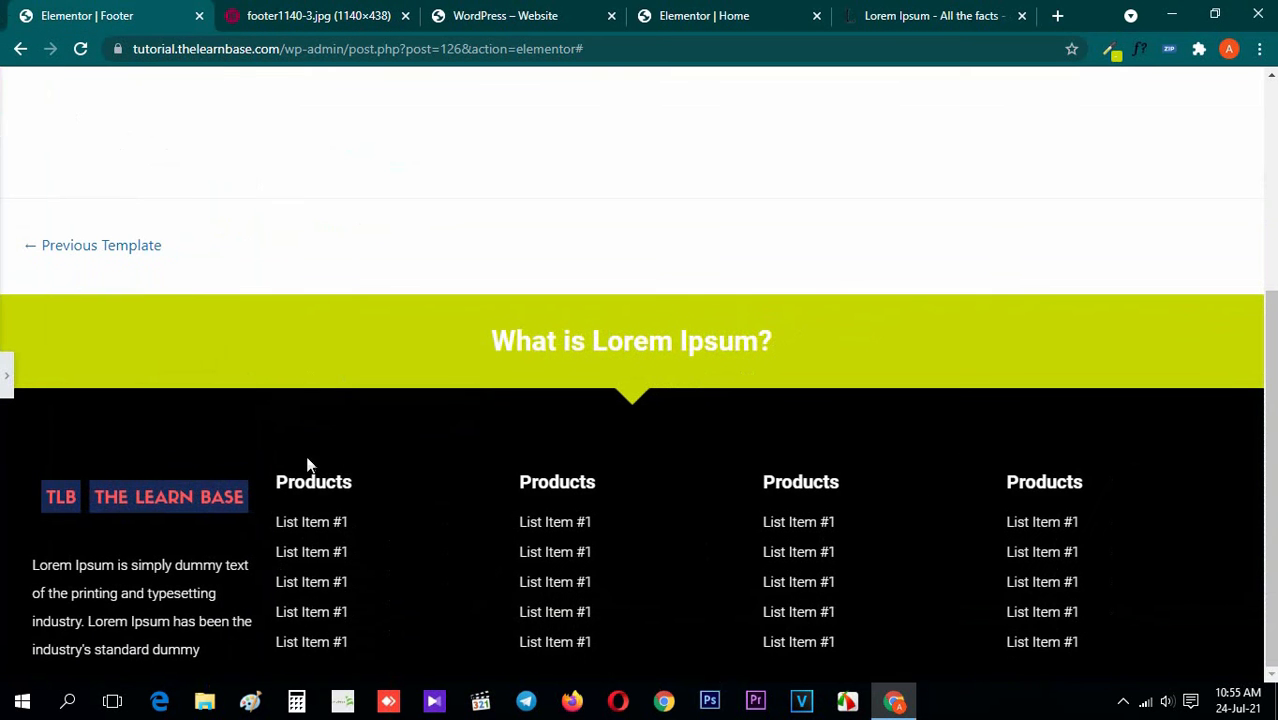
left_click(280, 12)
left_click(8, 12)
left_click(5, 376)
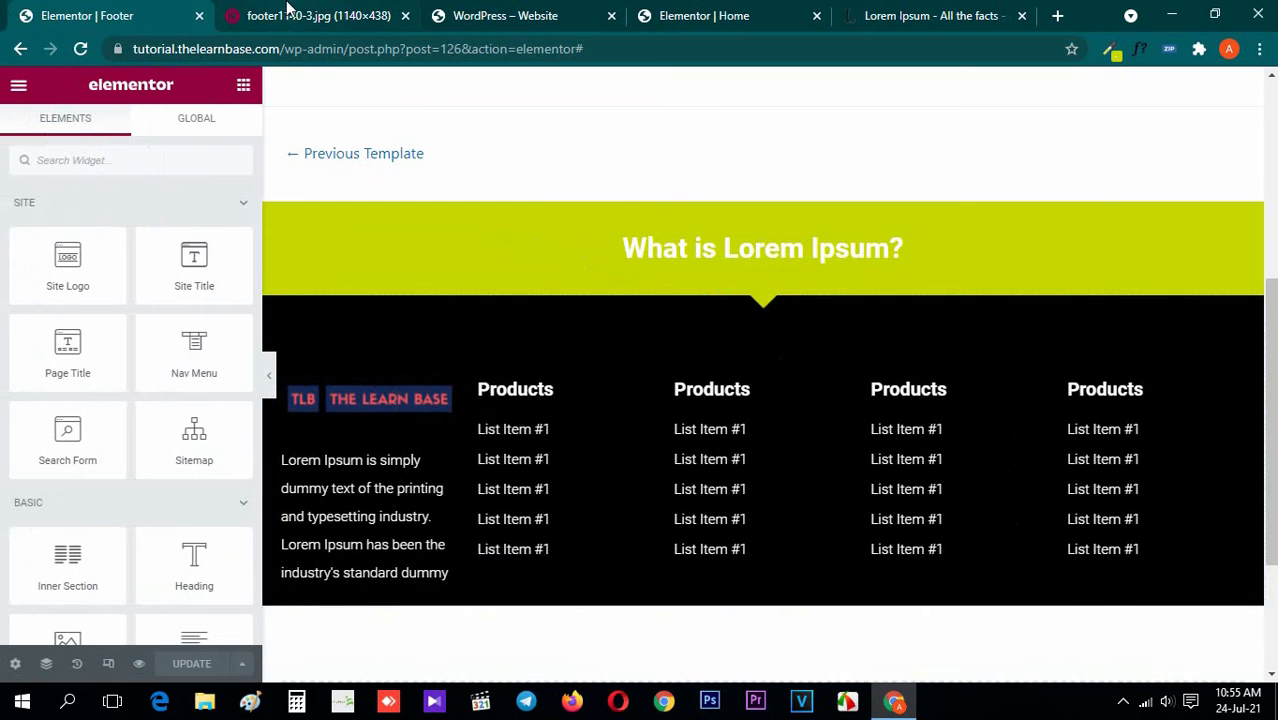
left_click(288, 14)
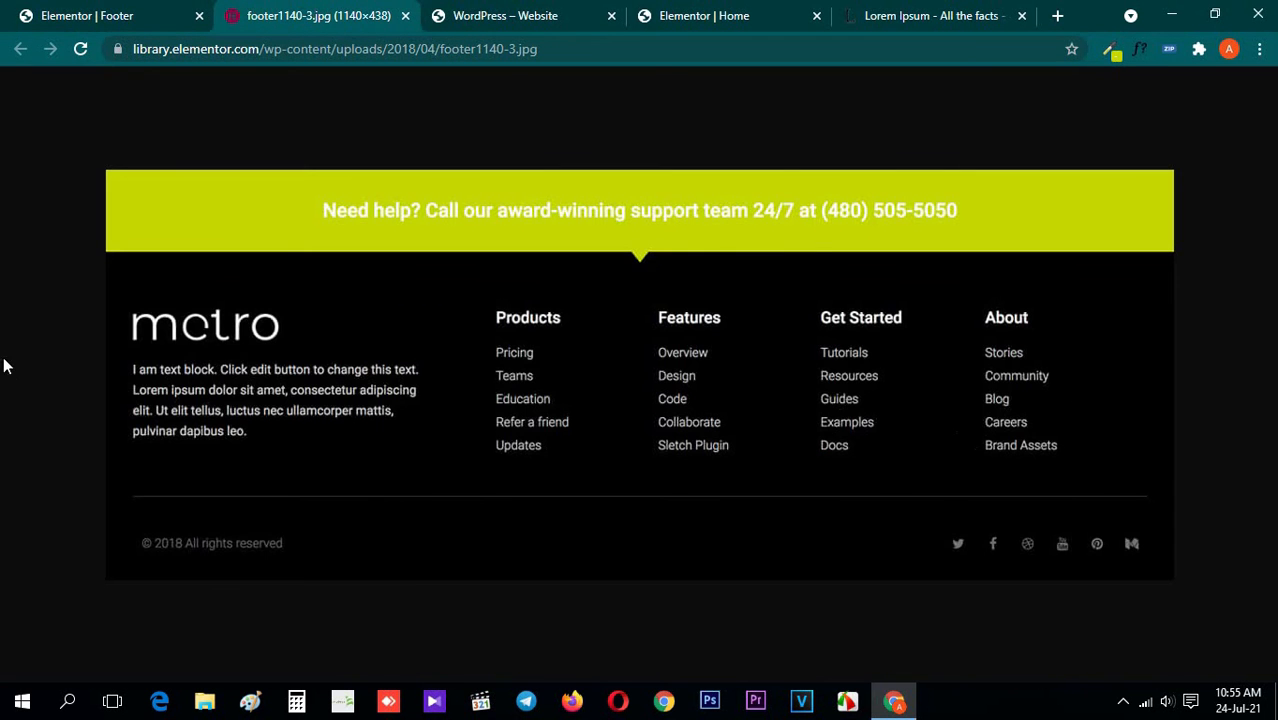
left_click(58, 14)
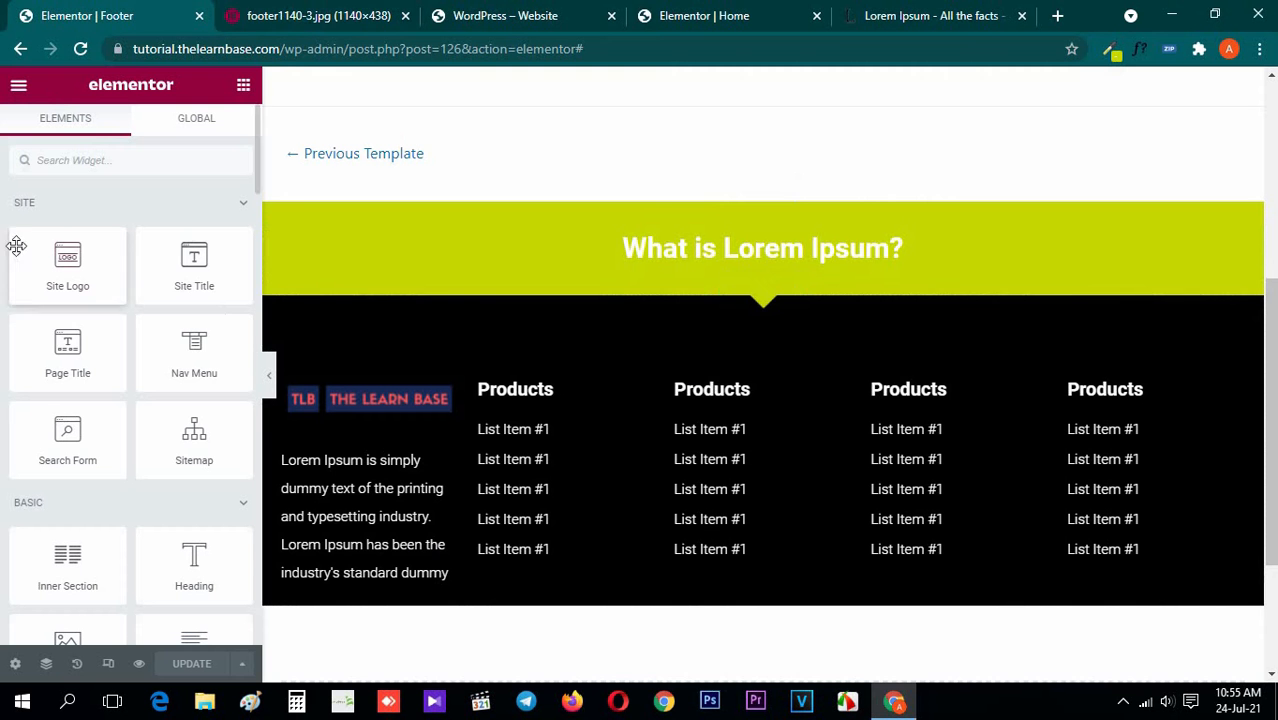
left_click(296, 12)
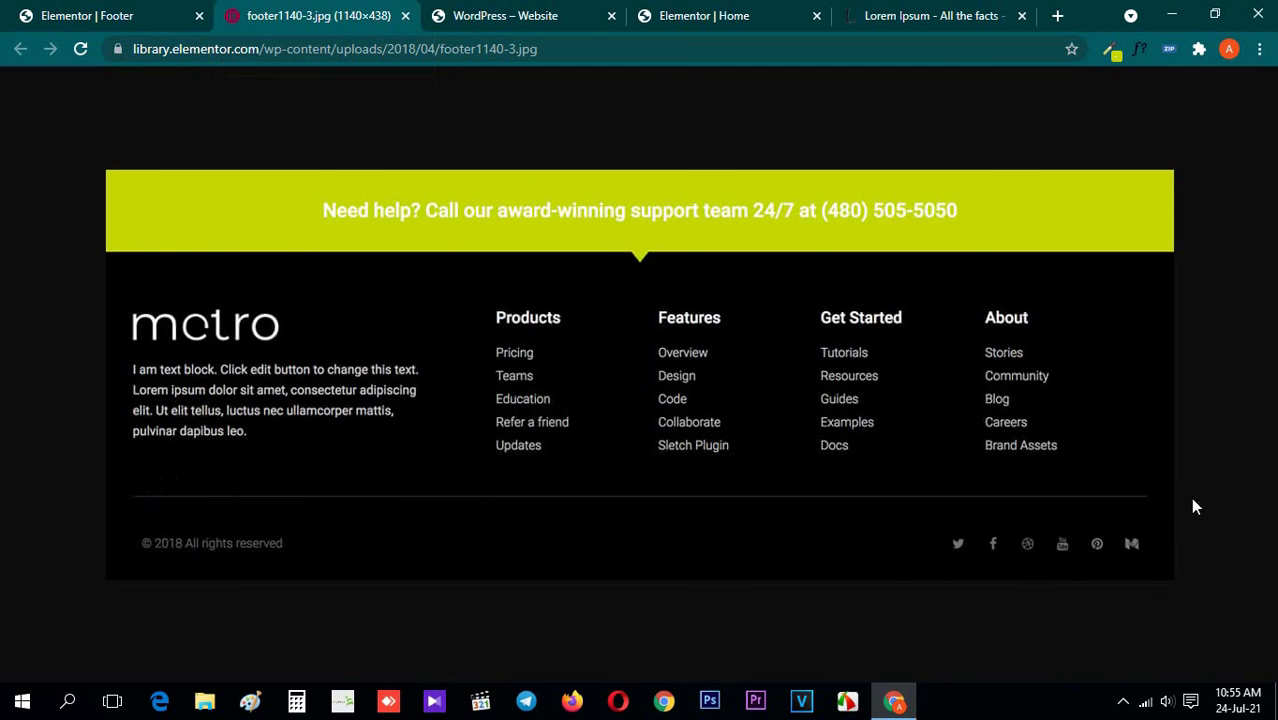
Add a Divider widget beneath the logo and link-list columns in the black section
left_click(171, 12)
scroll(747, 500, "down", 2)
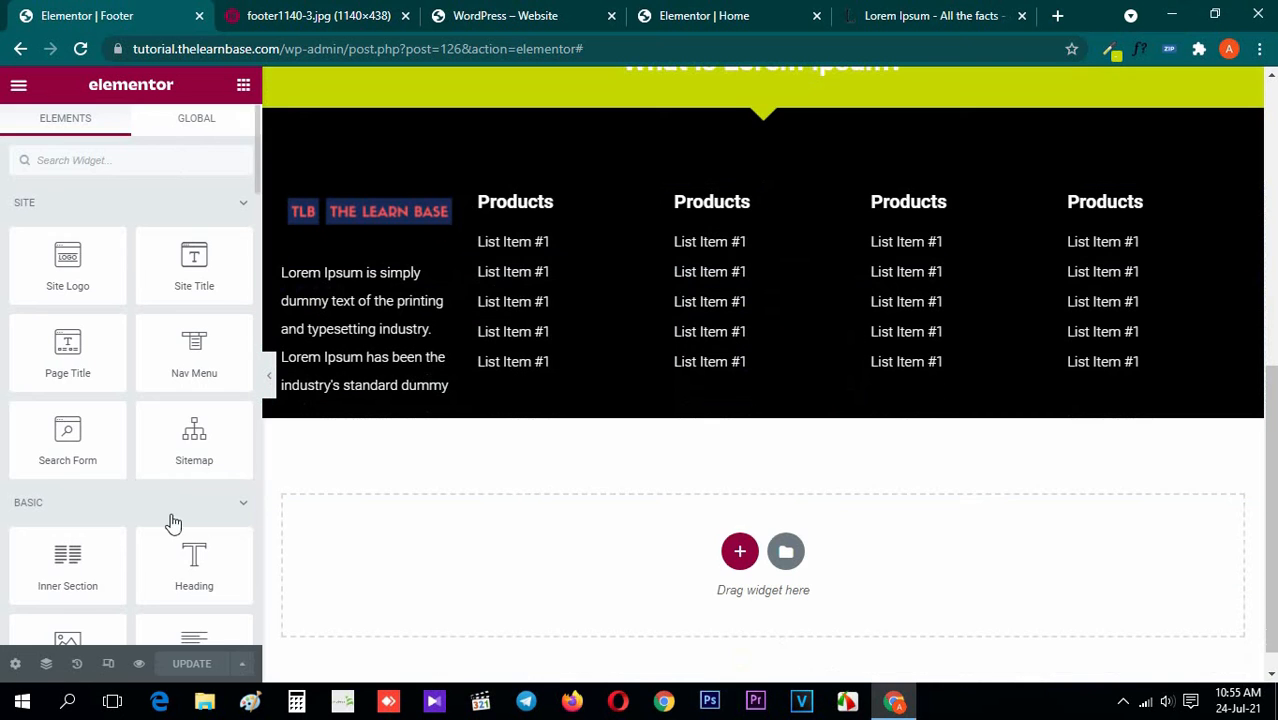
scroll(171, 520, "down", 3)
scroll(80, 456, "down", 1)
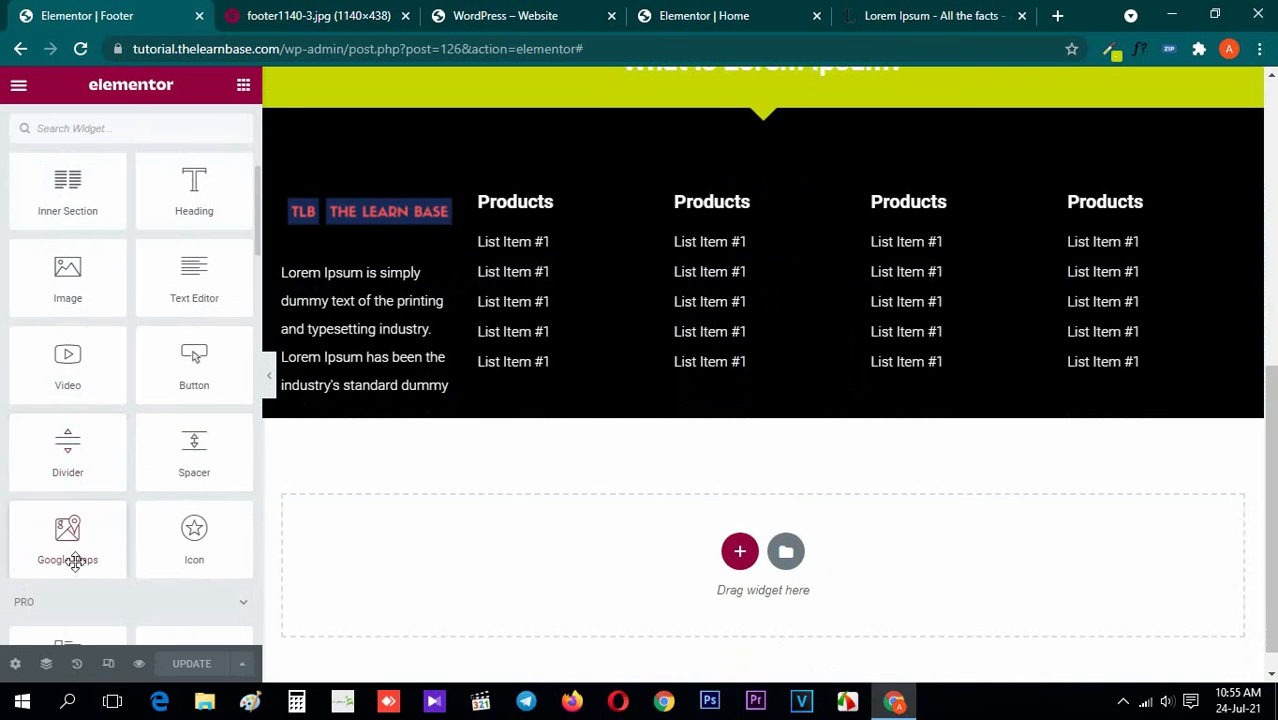
left_click_drag(63, 458, 745, 388)
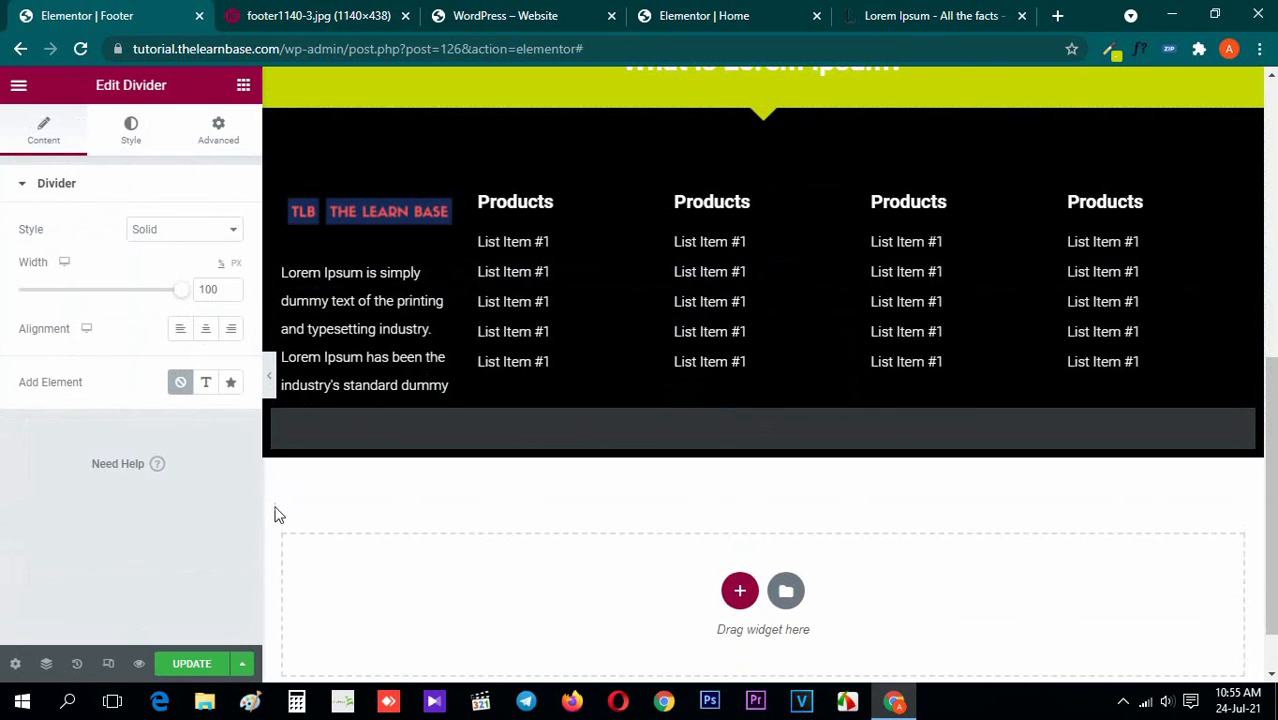
Set the new divider's line color to white, using the metro footer image as reference
left_click(313, 12)
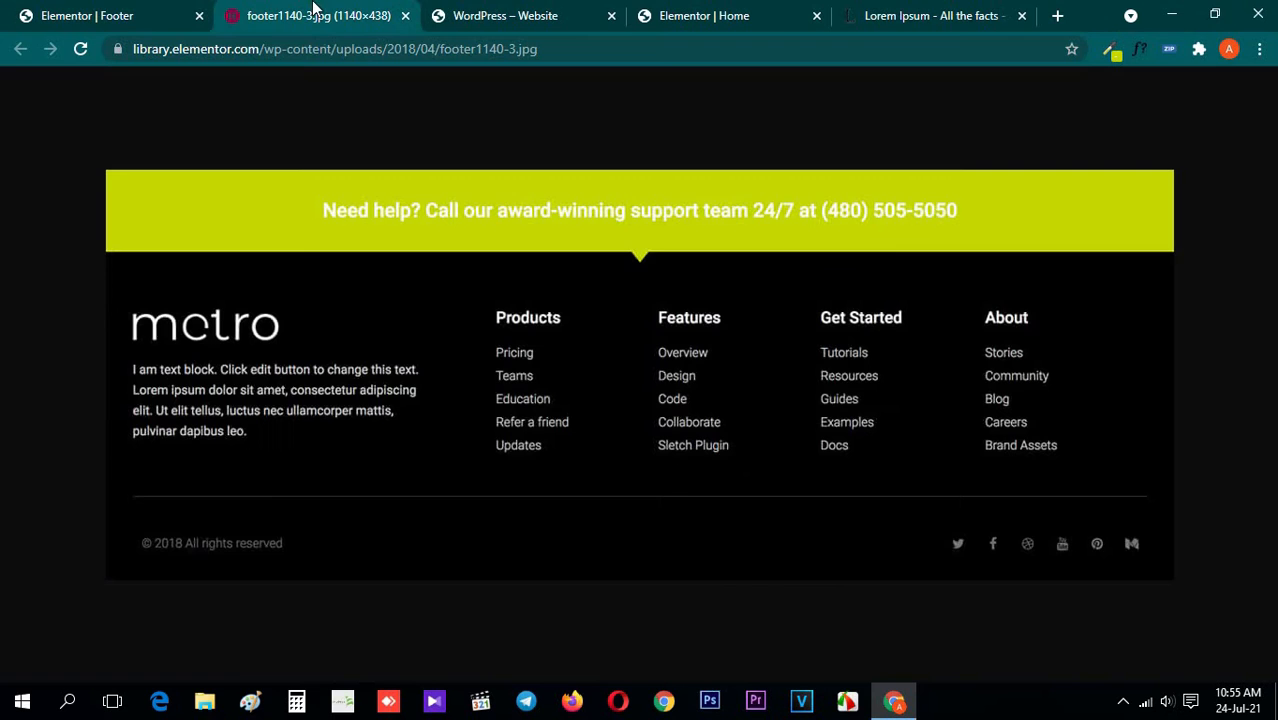
left_click(87, 12)
left_click(128, 132)
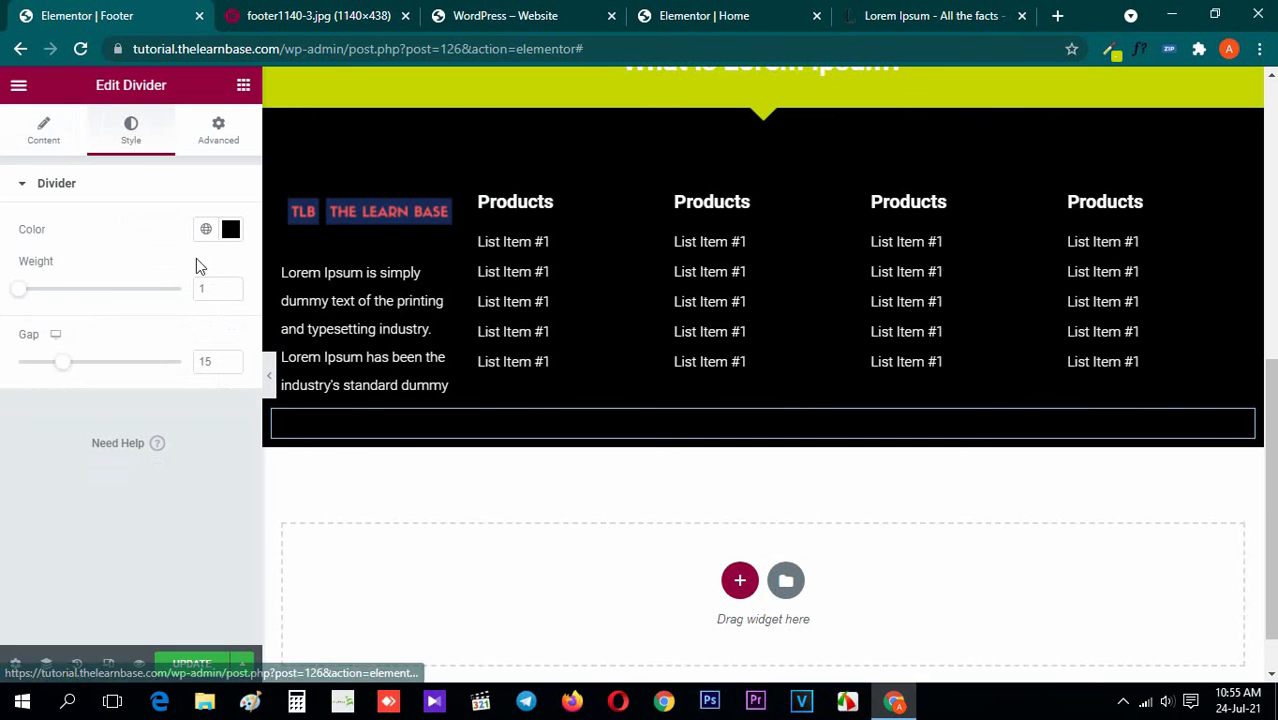
left_click(231, 229)
left_click(140, 374)
left_click_drag(140, 374, 115, 350)
left_click(68, 187)
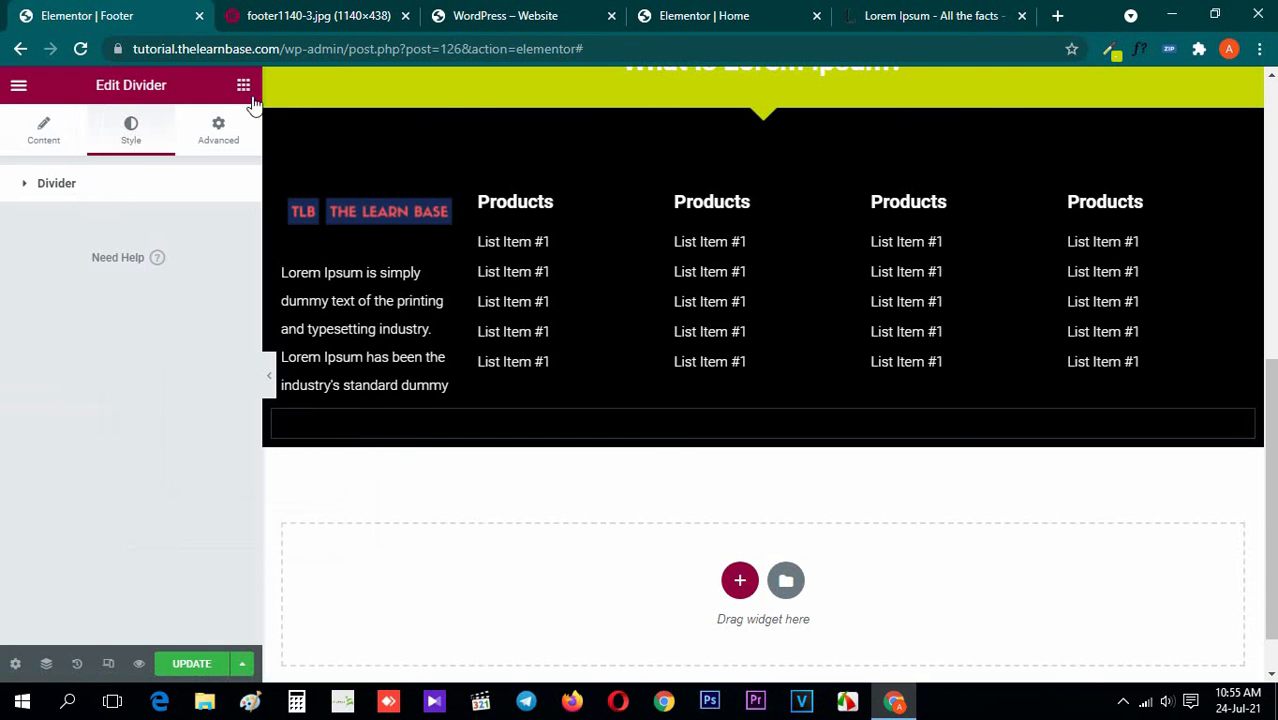
left_click(243, 85)
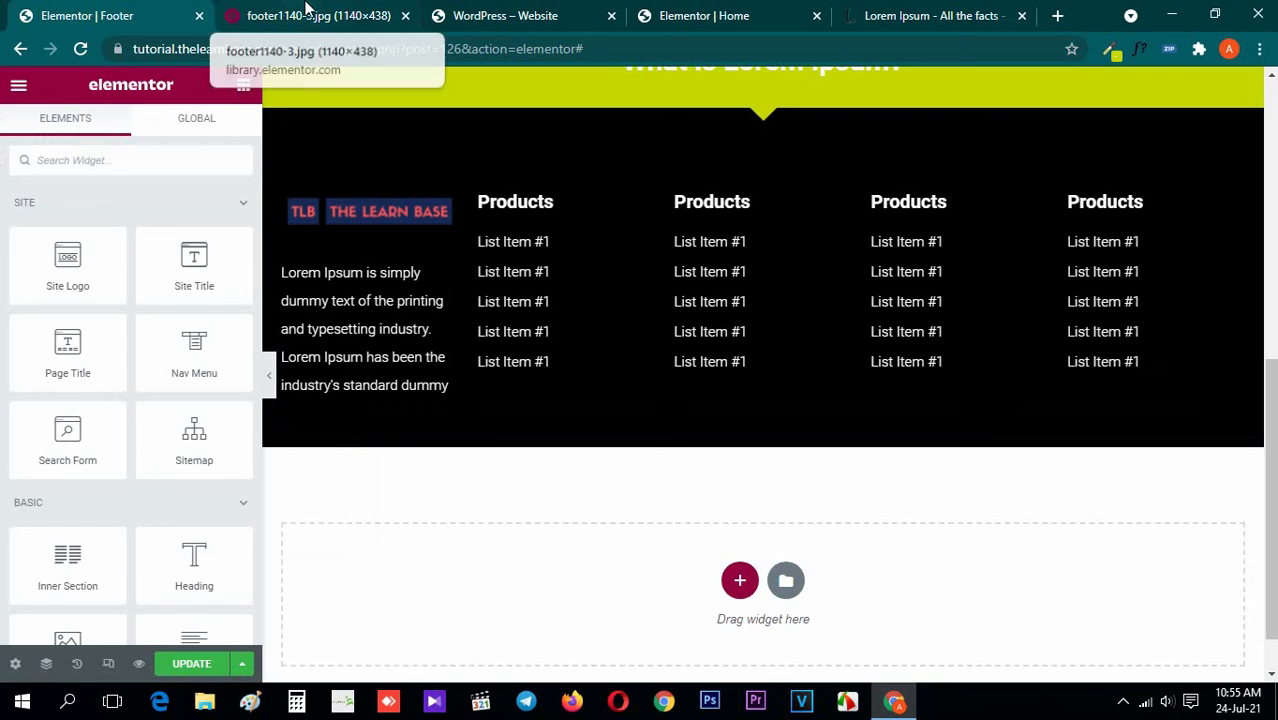
Add a two-column Inner Section below the divider, following the bottom row of the metro footer image
left_click(308, 13)
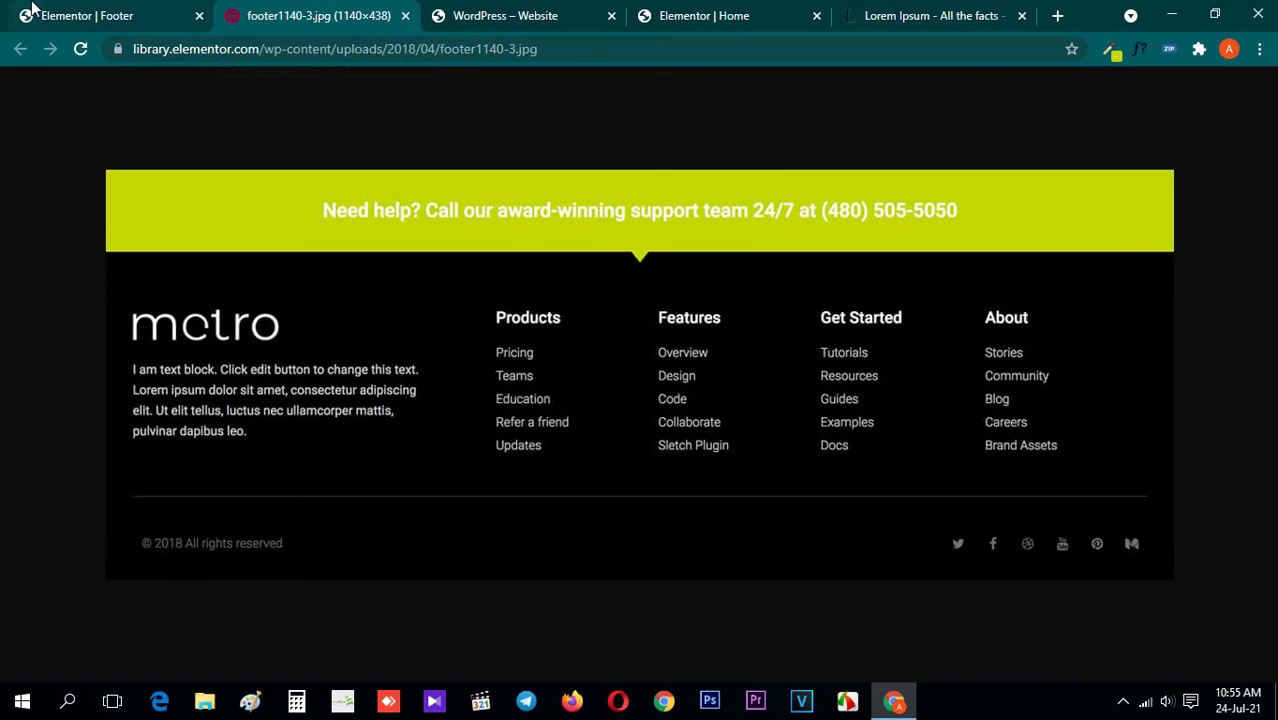
left_click(33, 9)
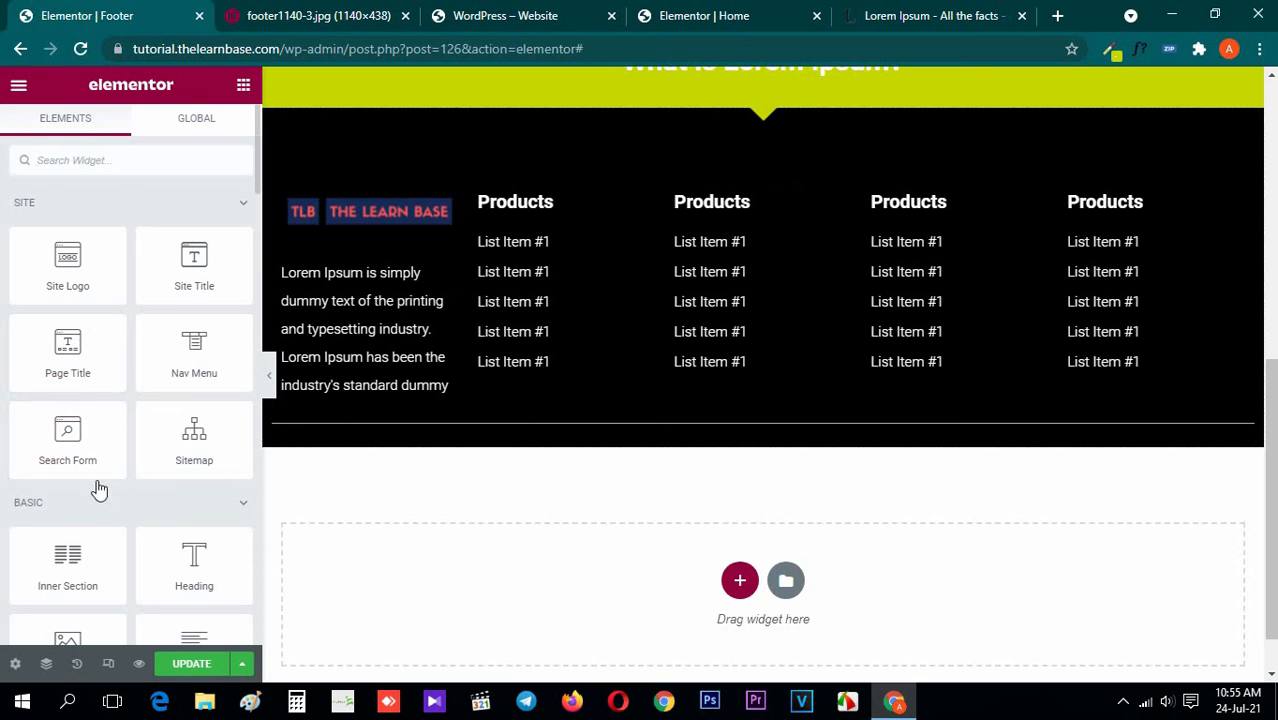
left_click_drag(66, 562, 593, 431)
left_click(243, 85)
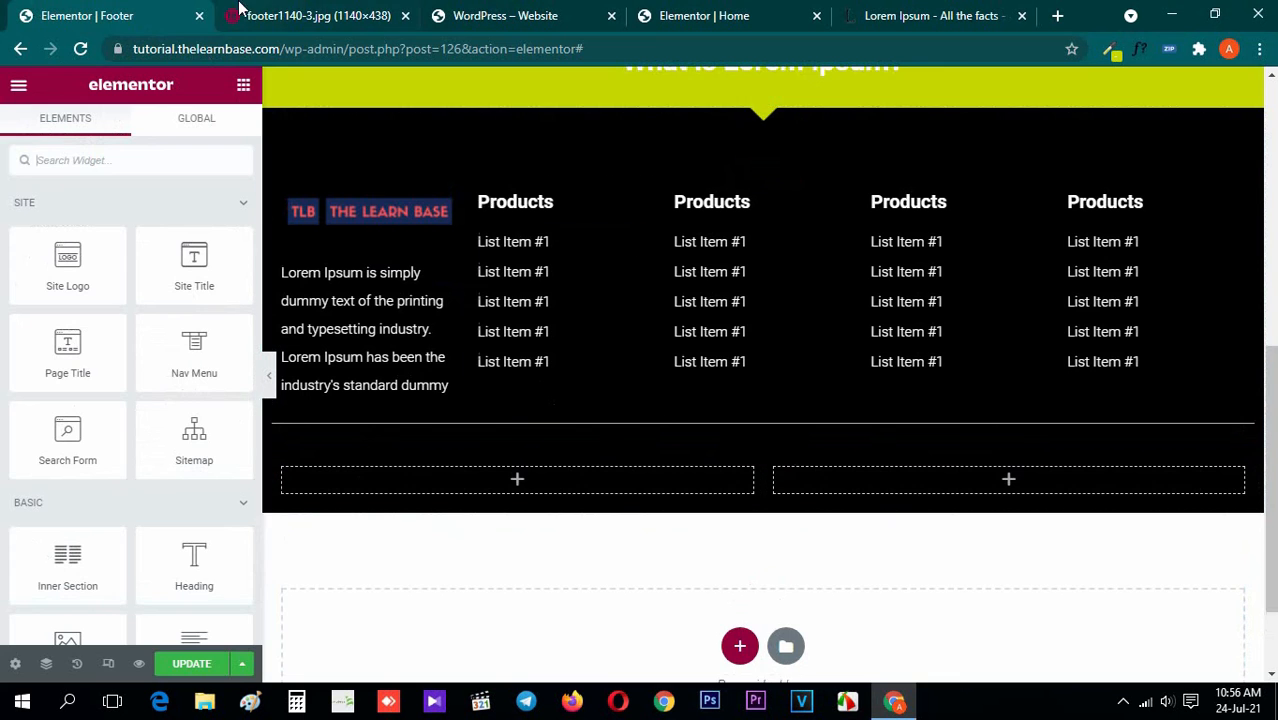
left_click(313, 12)
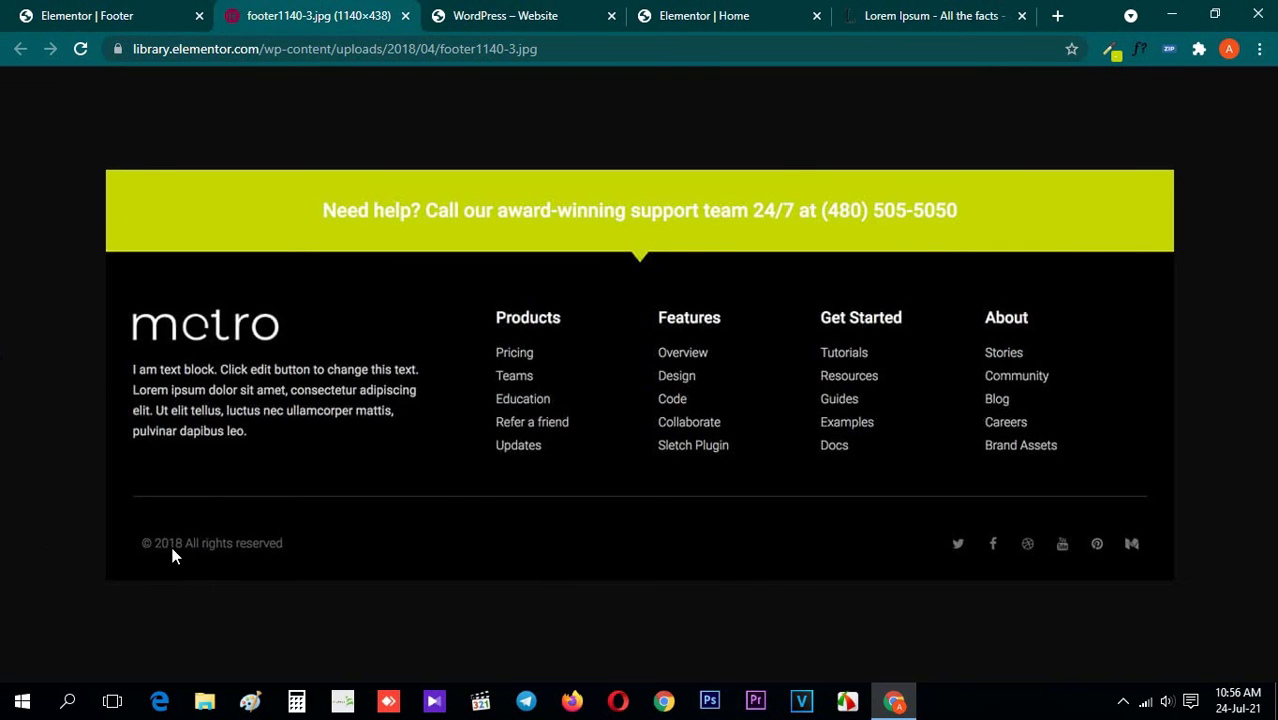
key("ctrl+shift+Tab")
left_click_drag(200, 565, 517, 486)
left_click(323, 10)
left_click(108, 8)
triple_click(108, 300)
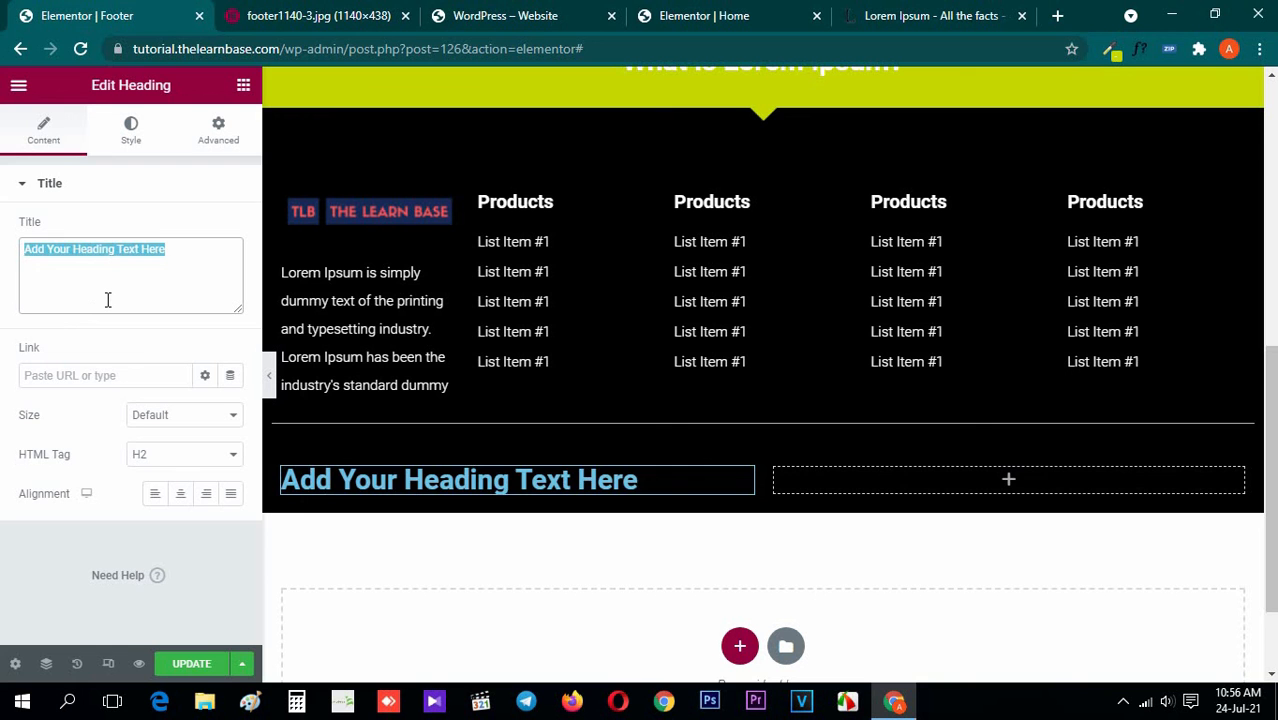
type("@20121 copyright")
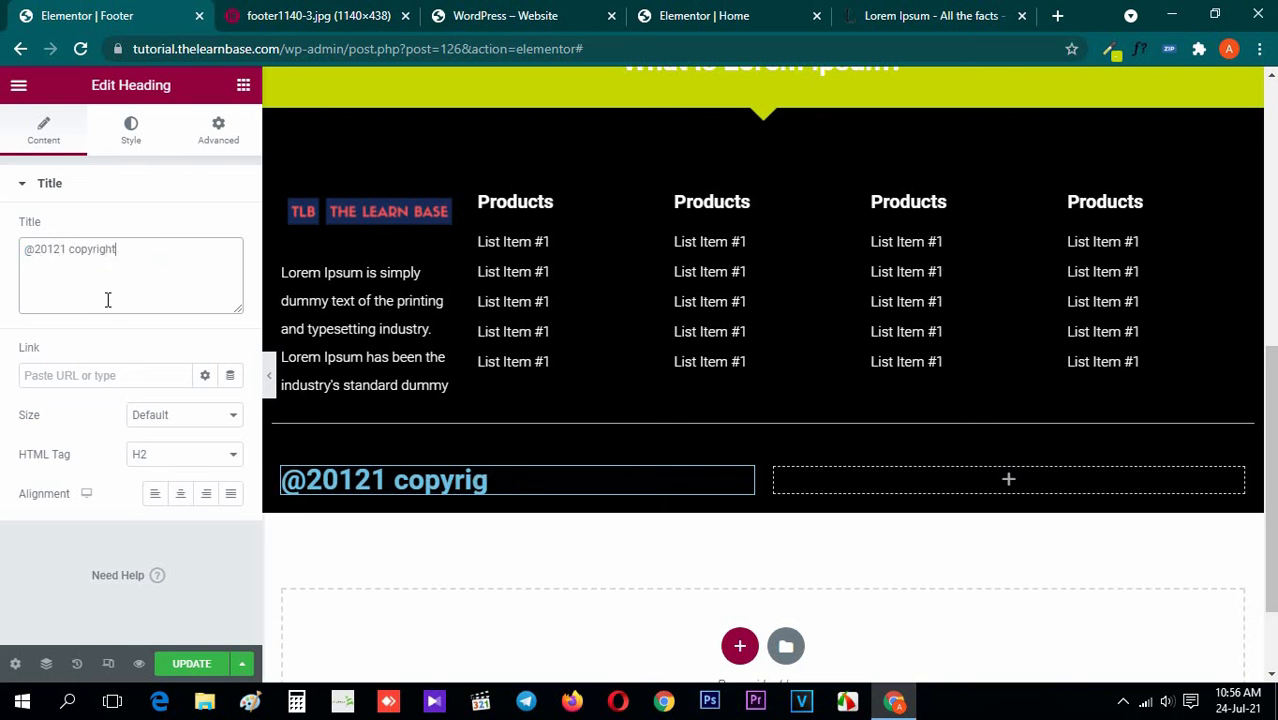
Set the copyright heading's text color to white, #FFFFFF
left_click(155, 136)
left_click(233, 236)
left_click_drag(231, 336, 3, 98)
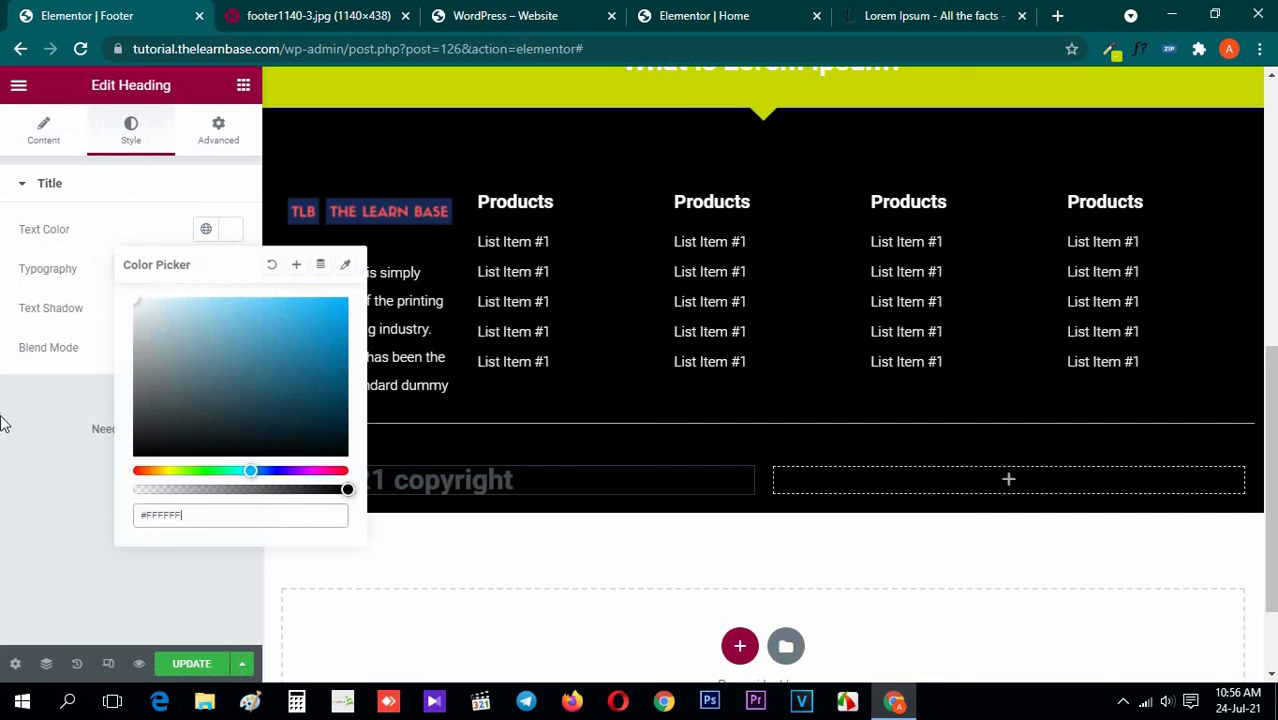
left_click(3, 422)
Set the copyright heading's font size to 15 px and choose a lighter font weight
left_click(231, 270)
left_click(196, 416)
type("15")
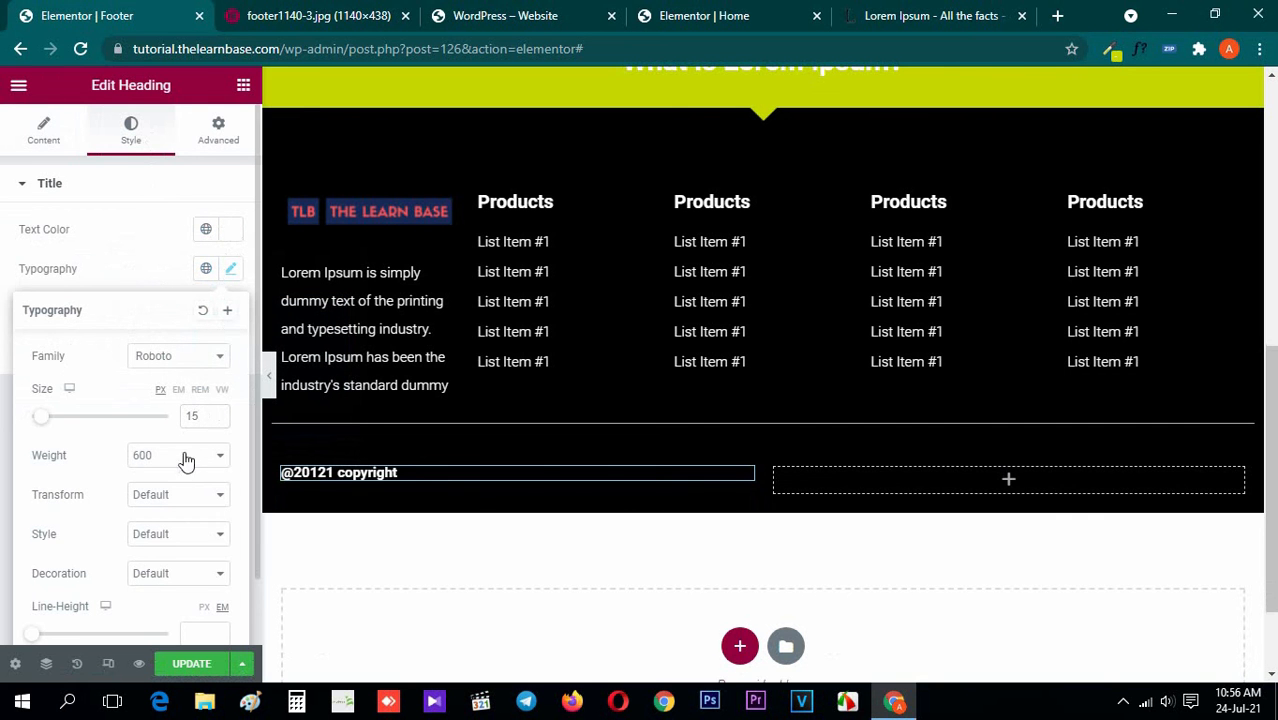
left_click(185, 457)
left_click(156, 503)
left_click(245, 86)
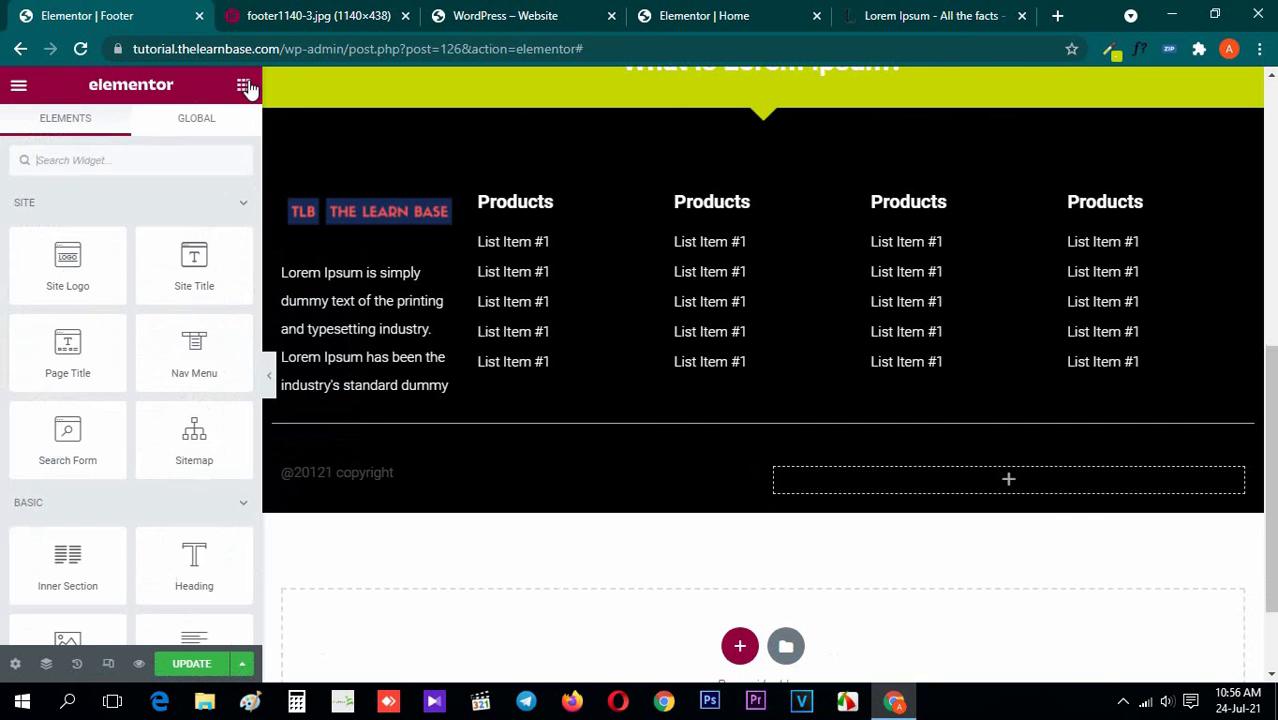
Add a Social Icons widget to the inner section's empty second column and check it against the metro footer image
left_click(328, 12)
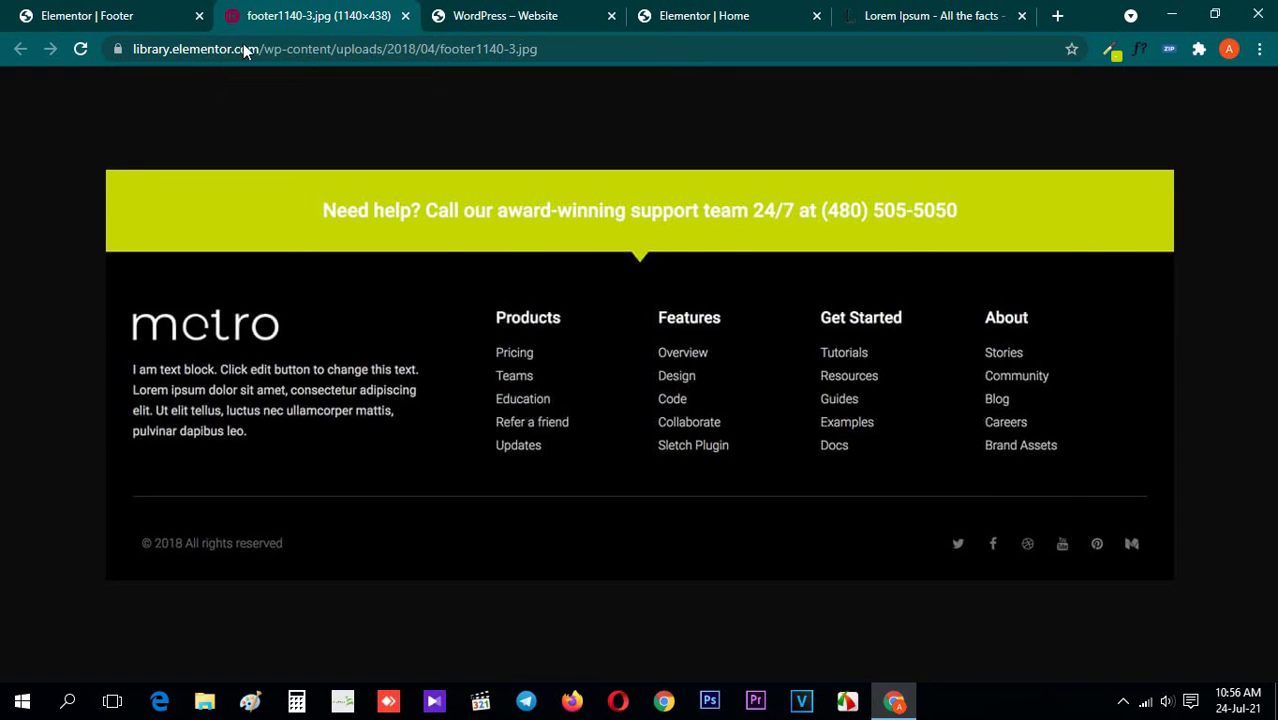
left_click(110, 15)
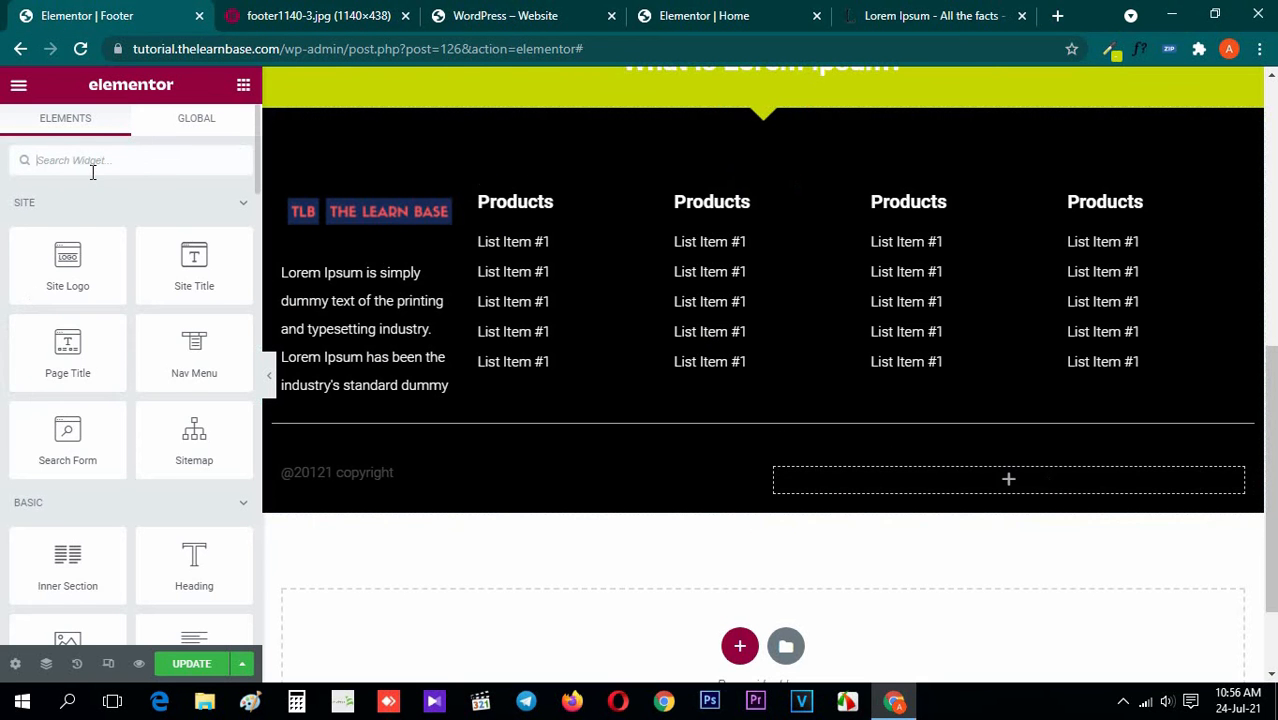
type("soci")
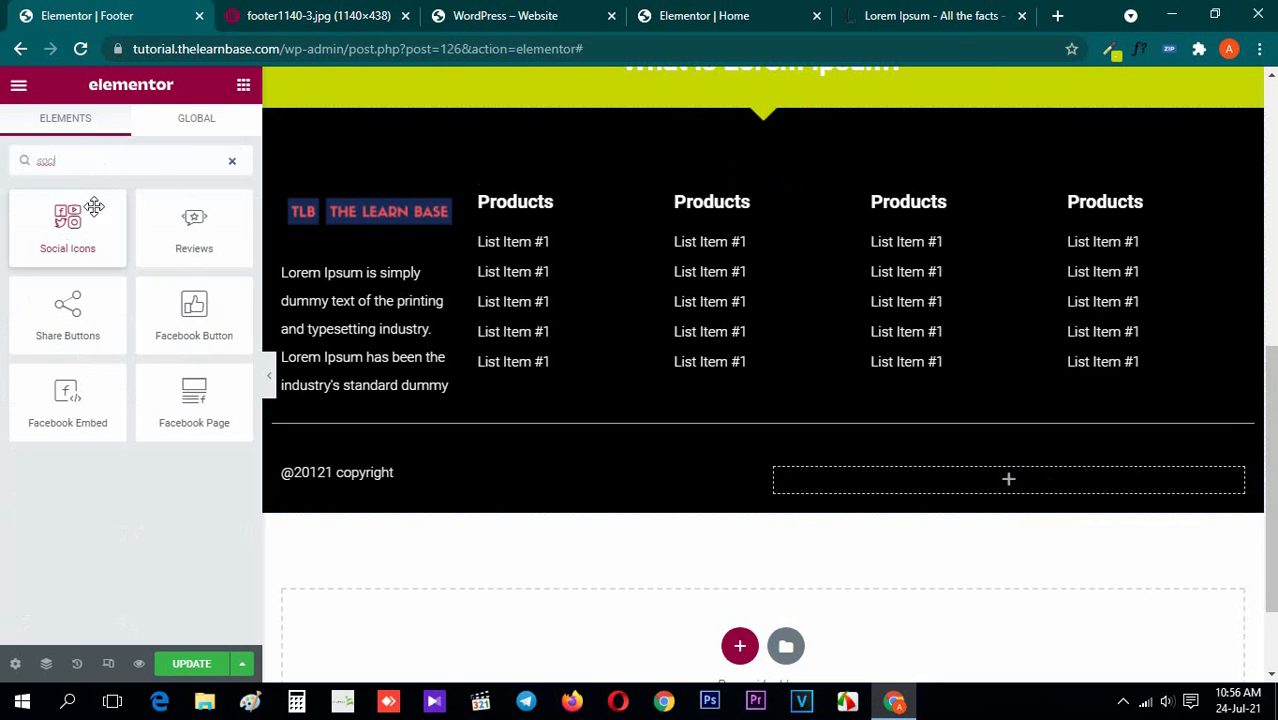
left_click_drag(85, 215, 985, 476)
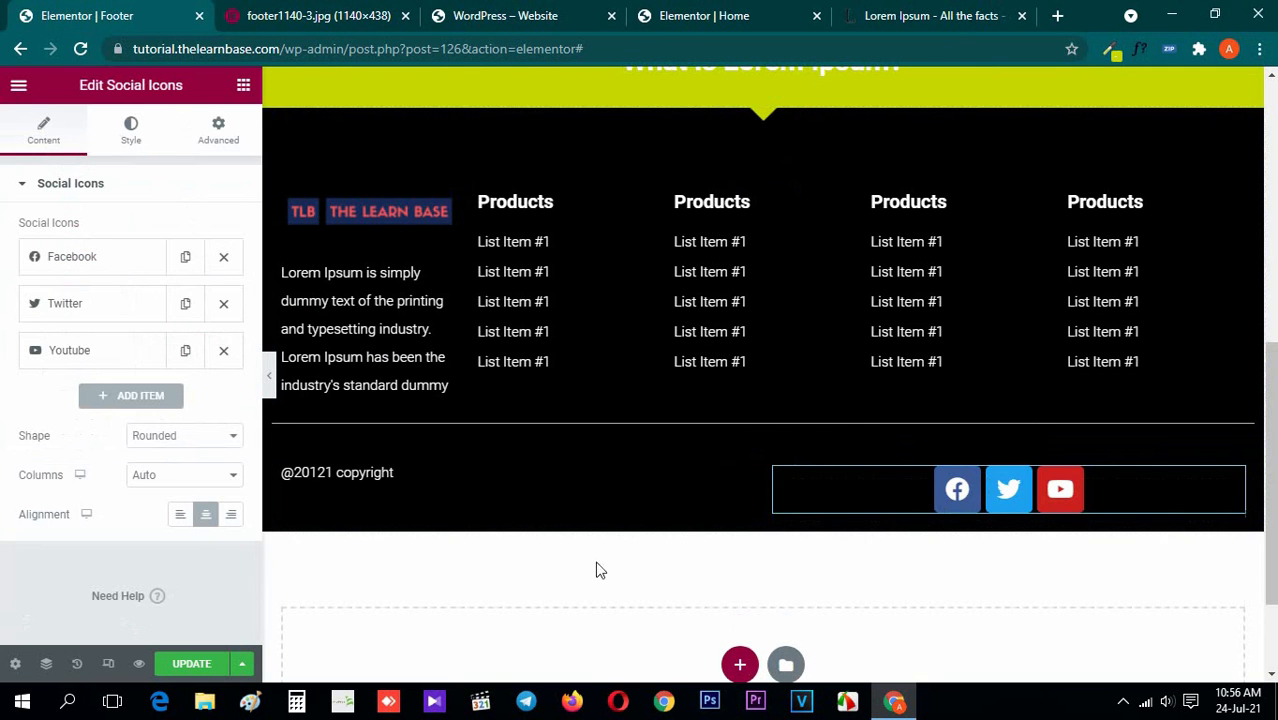
left_click(305, 10)
left_click(182, 10)
left_click(200, 447)
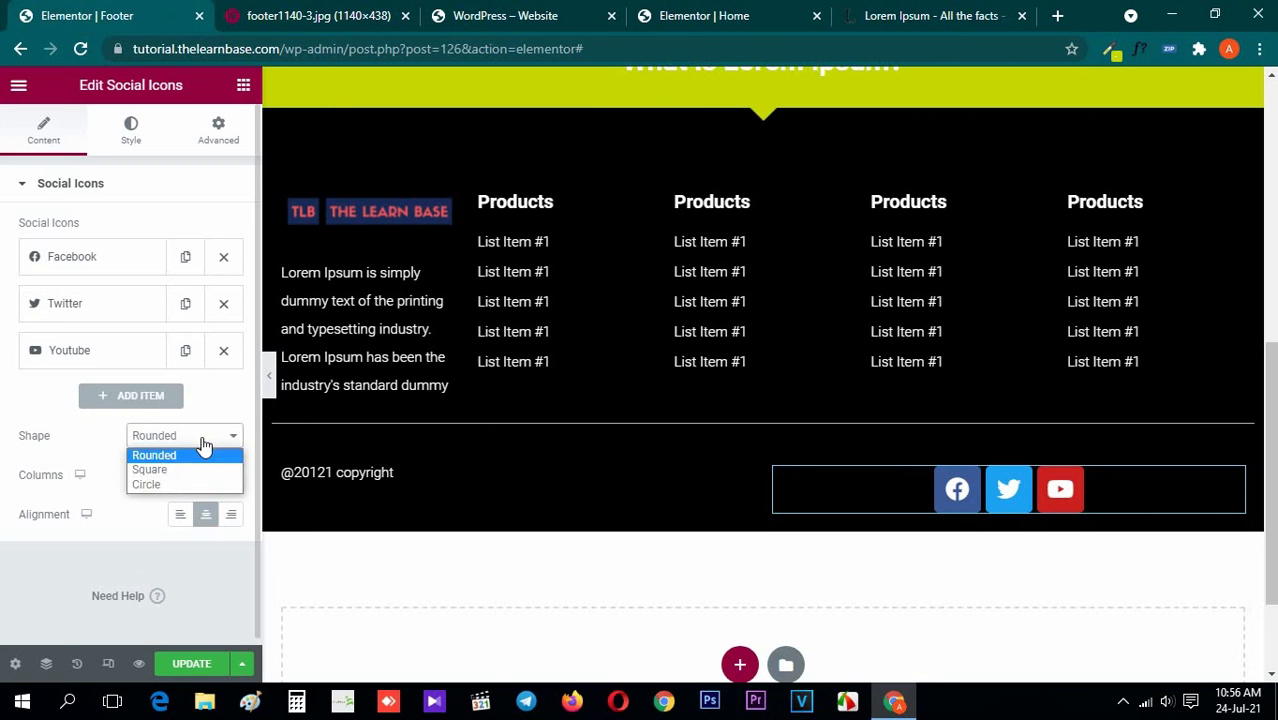
left_click(205, 448)
left_click(289, 10)
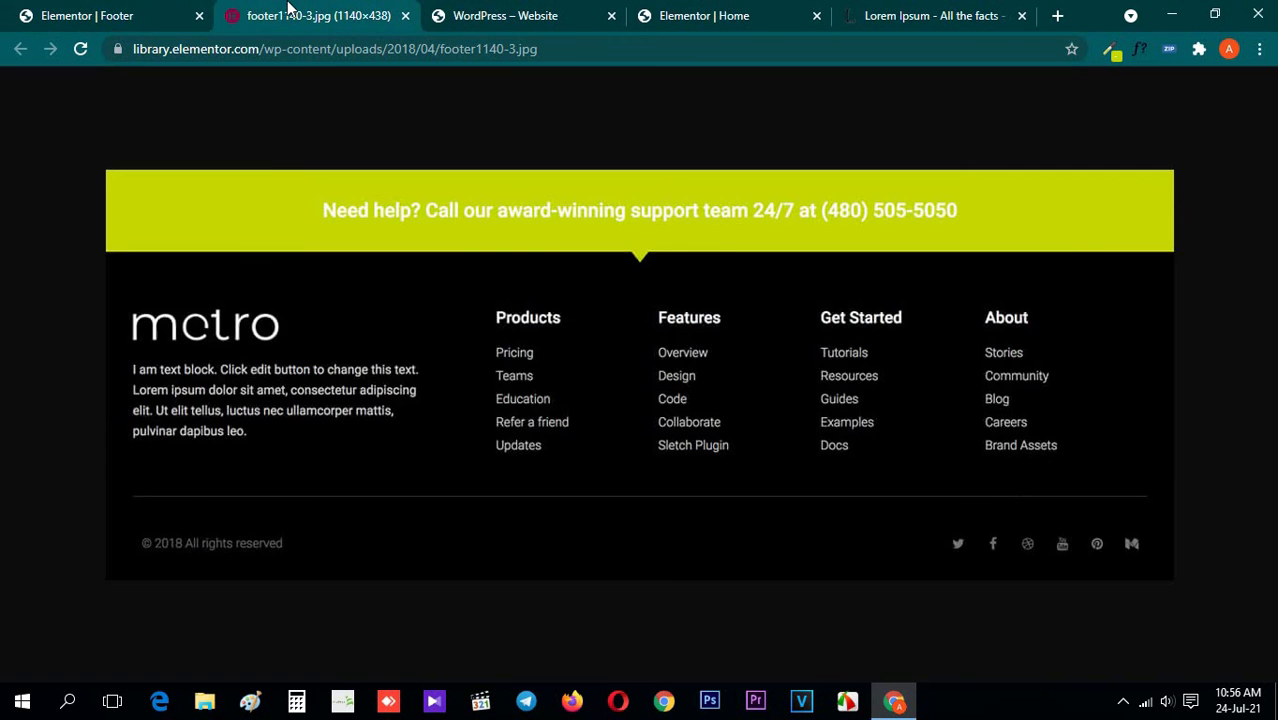
left_click(8, 6)
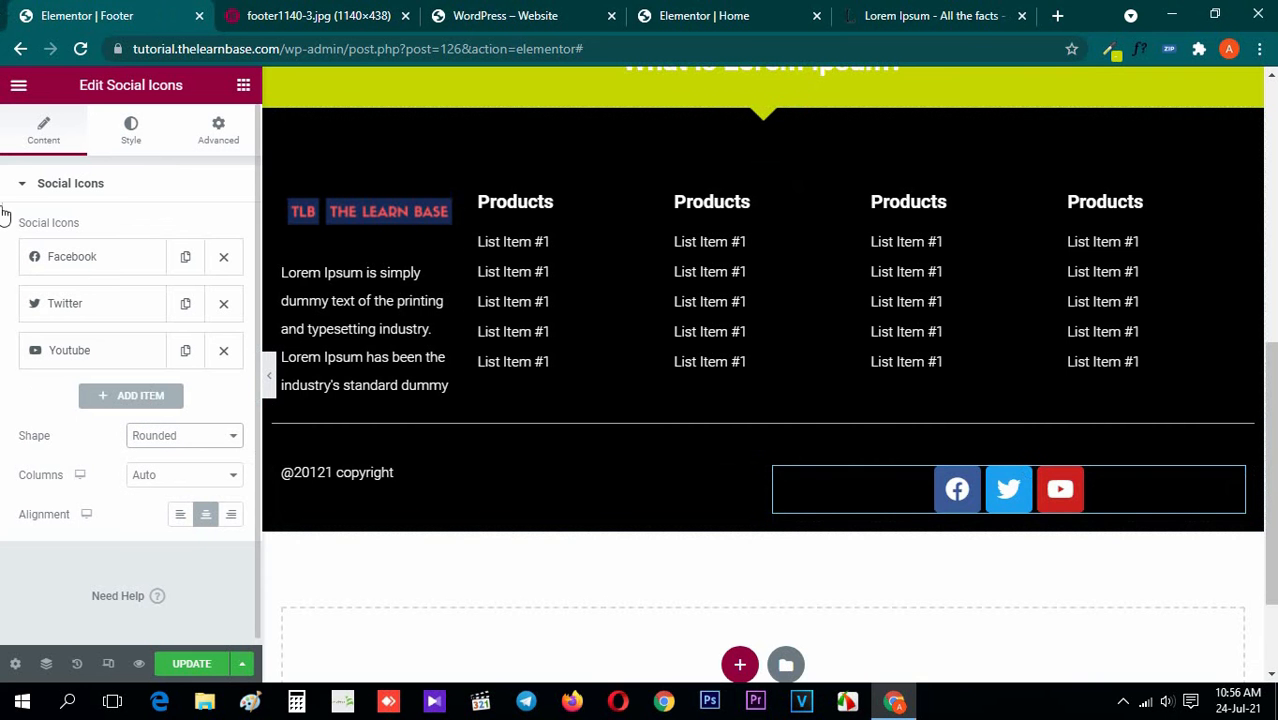
Switch the social icons' color setting from Official Color to Custom and check the metro image's icon style
left_click(133, 140)
left_click(186, 234)
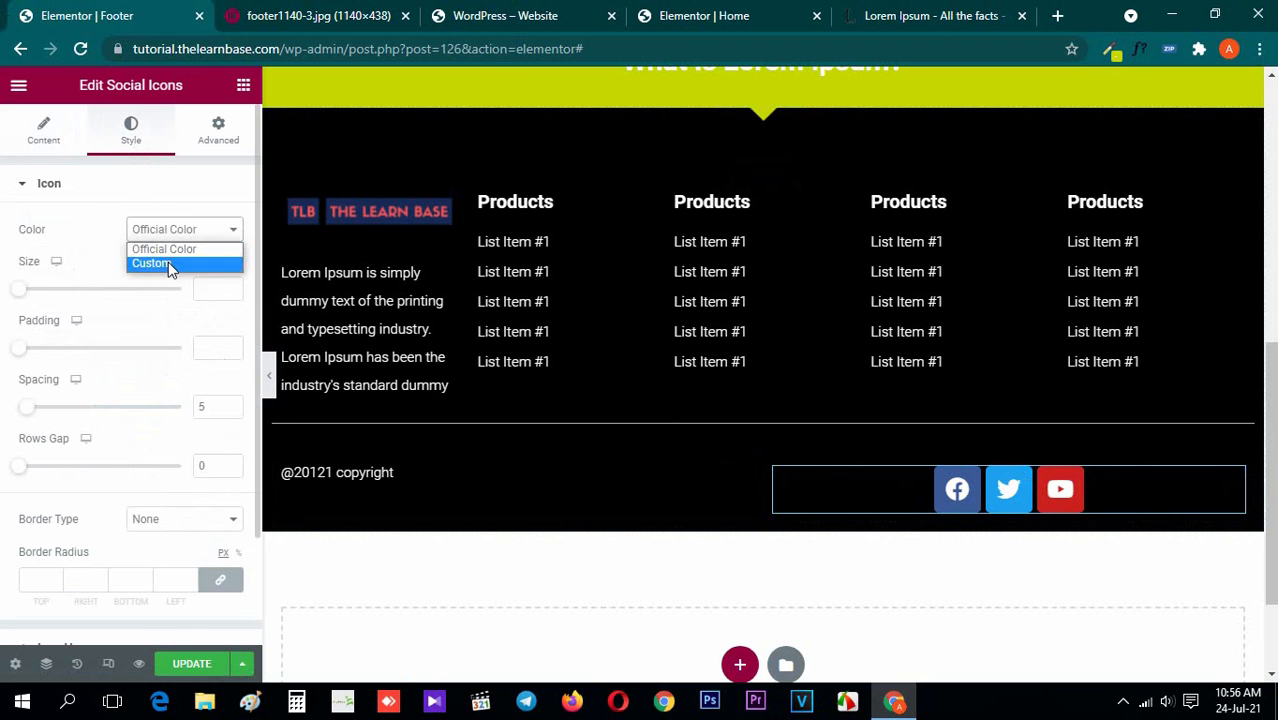
left_click(180, 262)
left_click(310, 10)
left_click(108, 10)
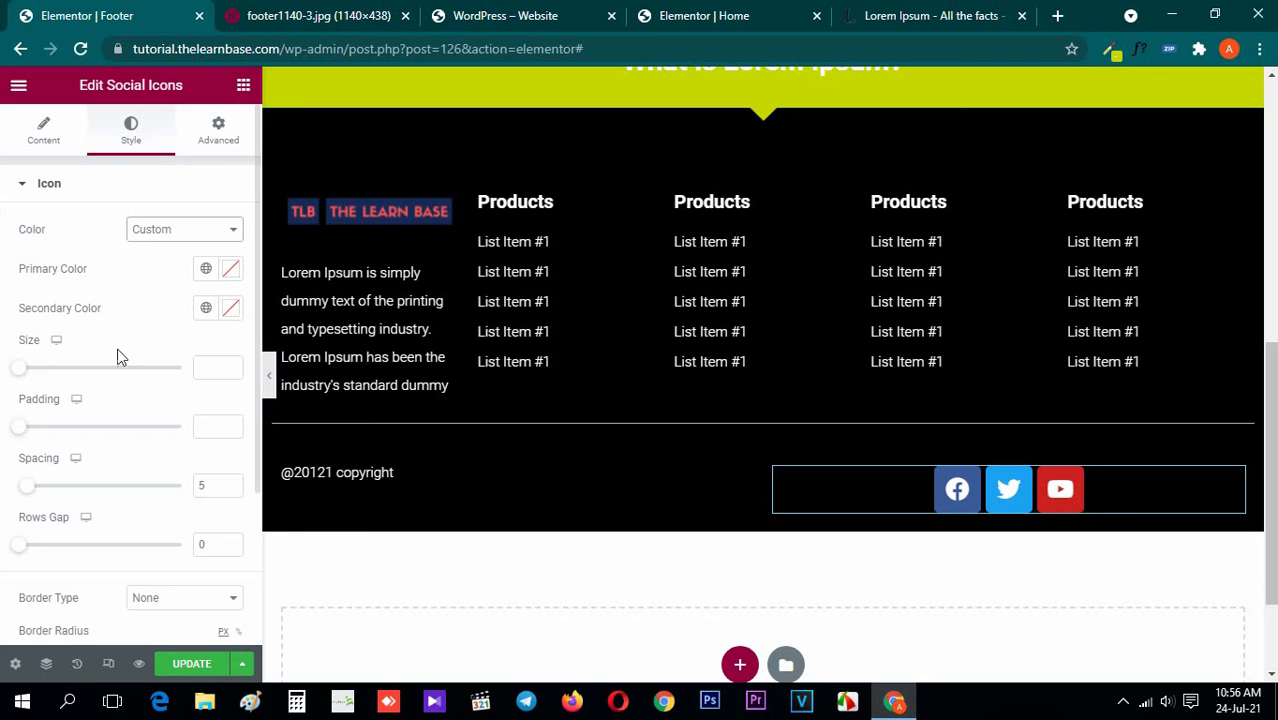
Make the social icons' backgrounds fully transparent by setting the primary color to #C6585800
left_click(231, 273)
left_click(251, 370)
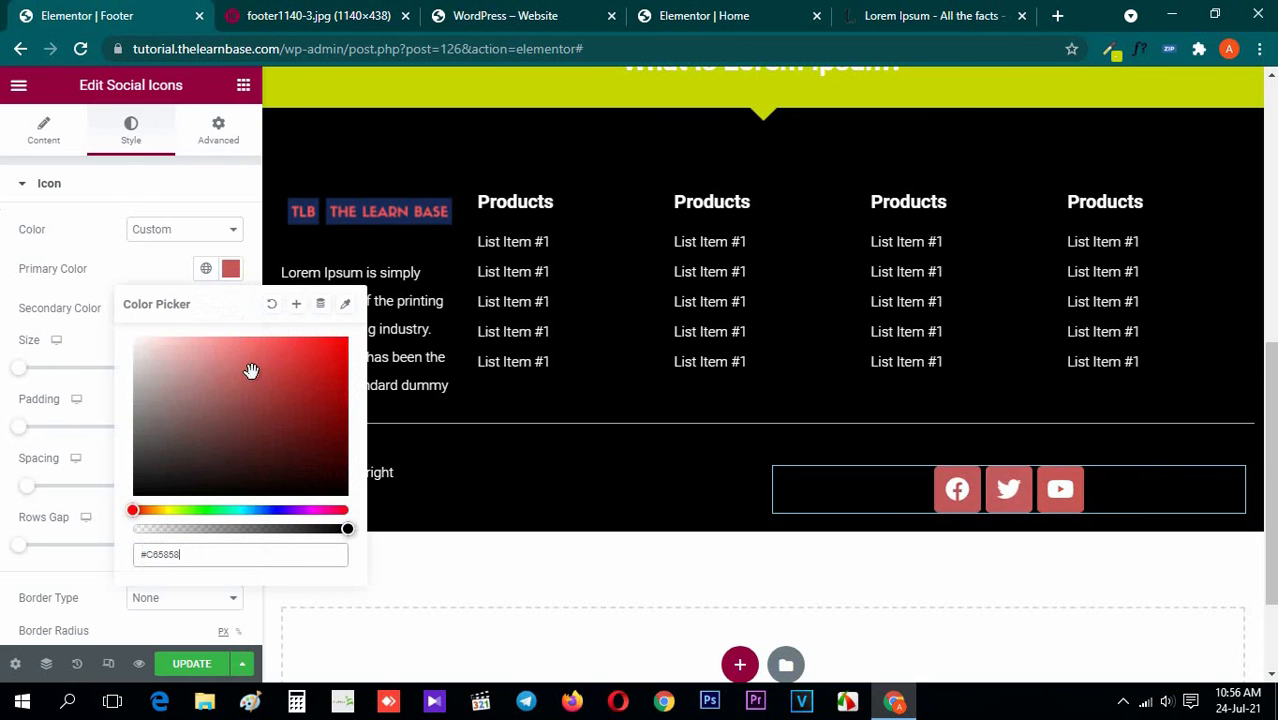
left_click(233, 10)
left_click(138, 9)
left_click_drag(160, 530, 98, 540)
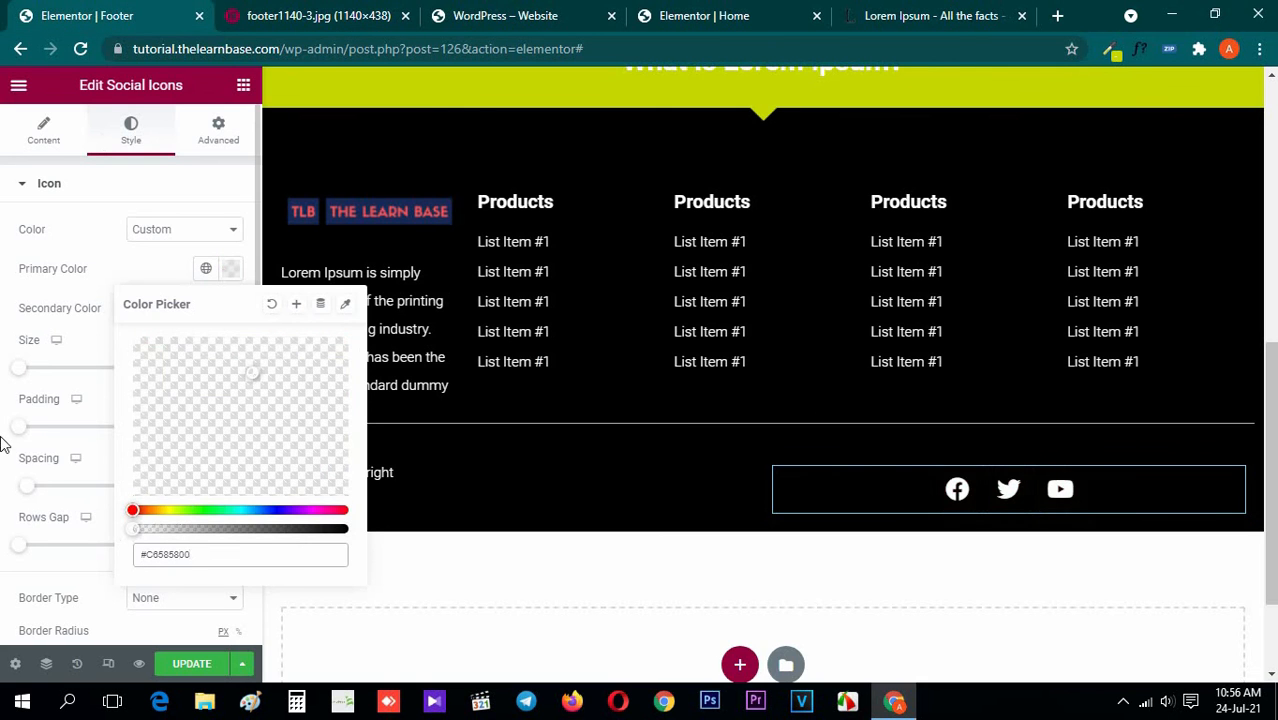
left_click(365, 12)
left_click(96, 8)
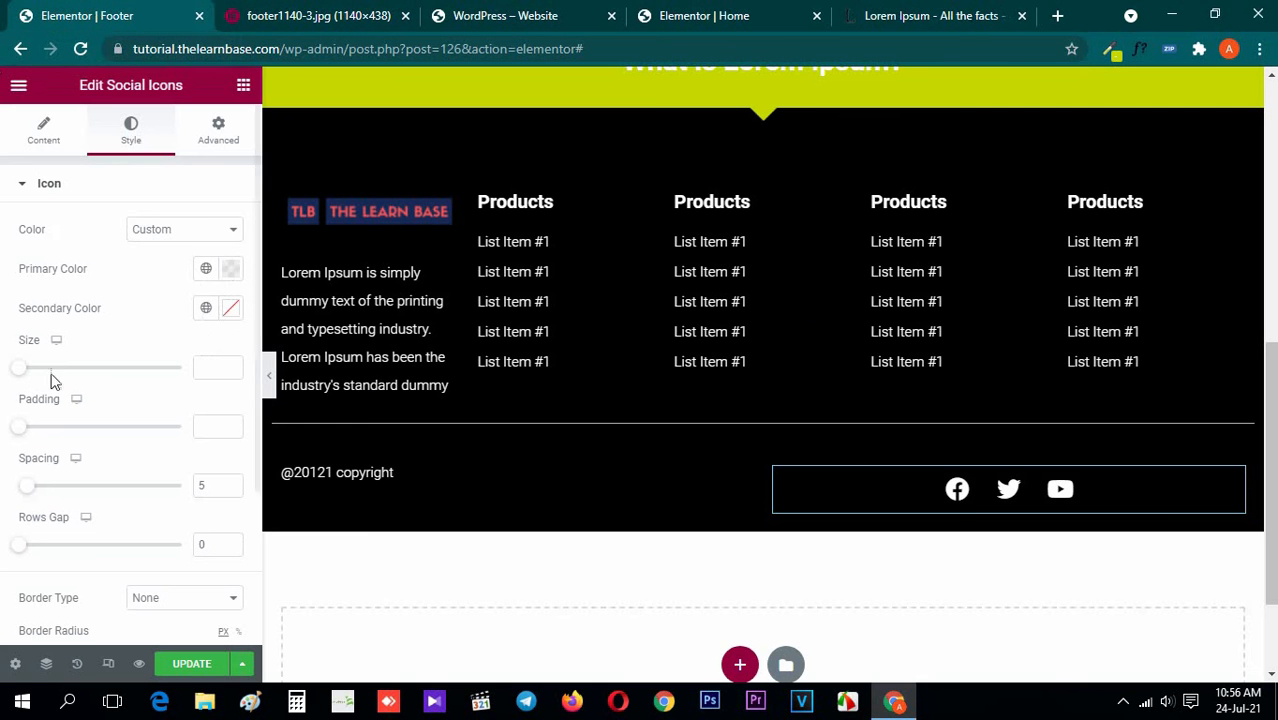
Set the social icons' secondary color to light grey and their size to 15, checking against the metro footer image
left_click(230, 308)
left_click(162, 446)
left_click_drag(156, 444, 100, 408)
left_click(4, 349)
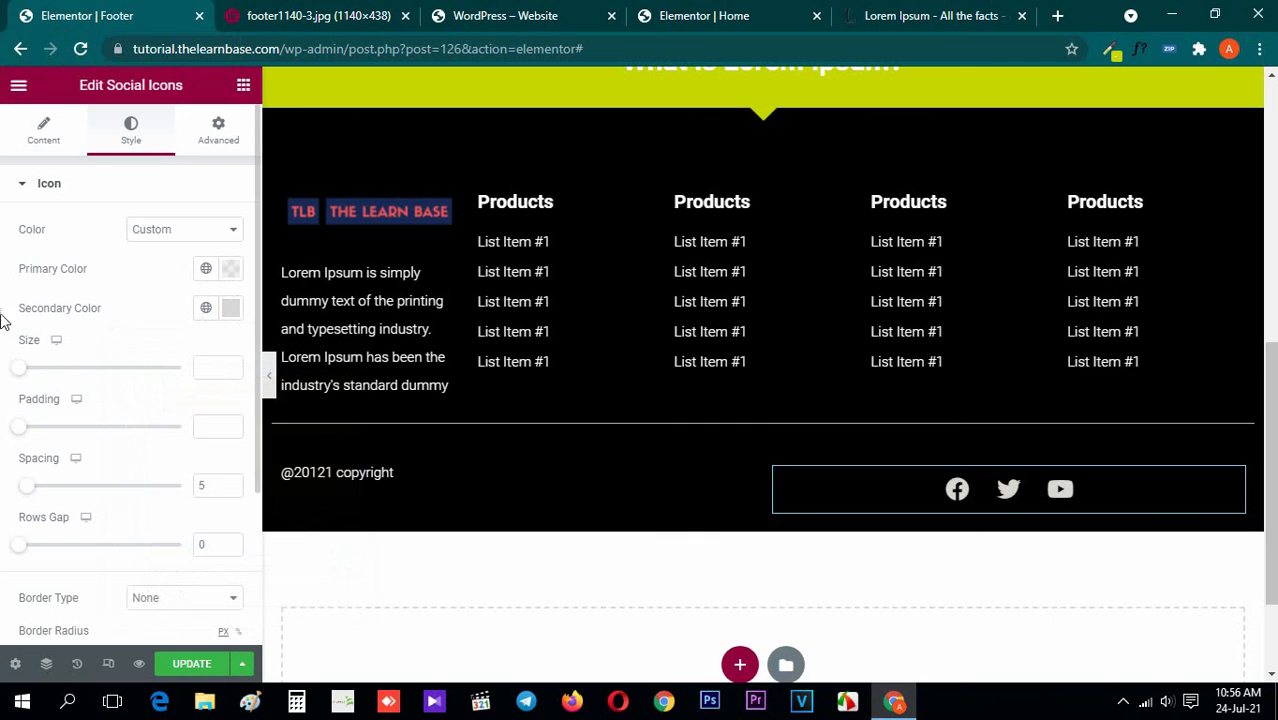
type("15")
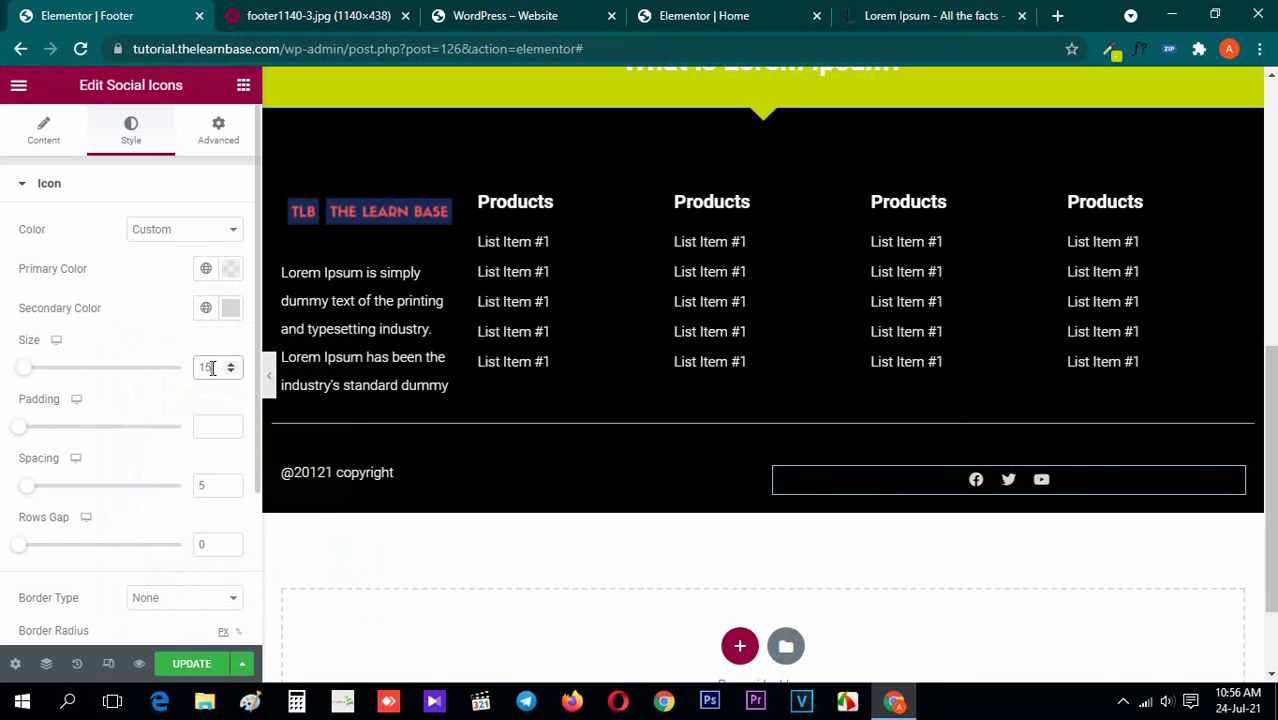
left_click(317, 10)
left_click(57, 8)
Align the social icons to the right within their column
scroll(4, 352, "down", 3)
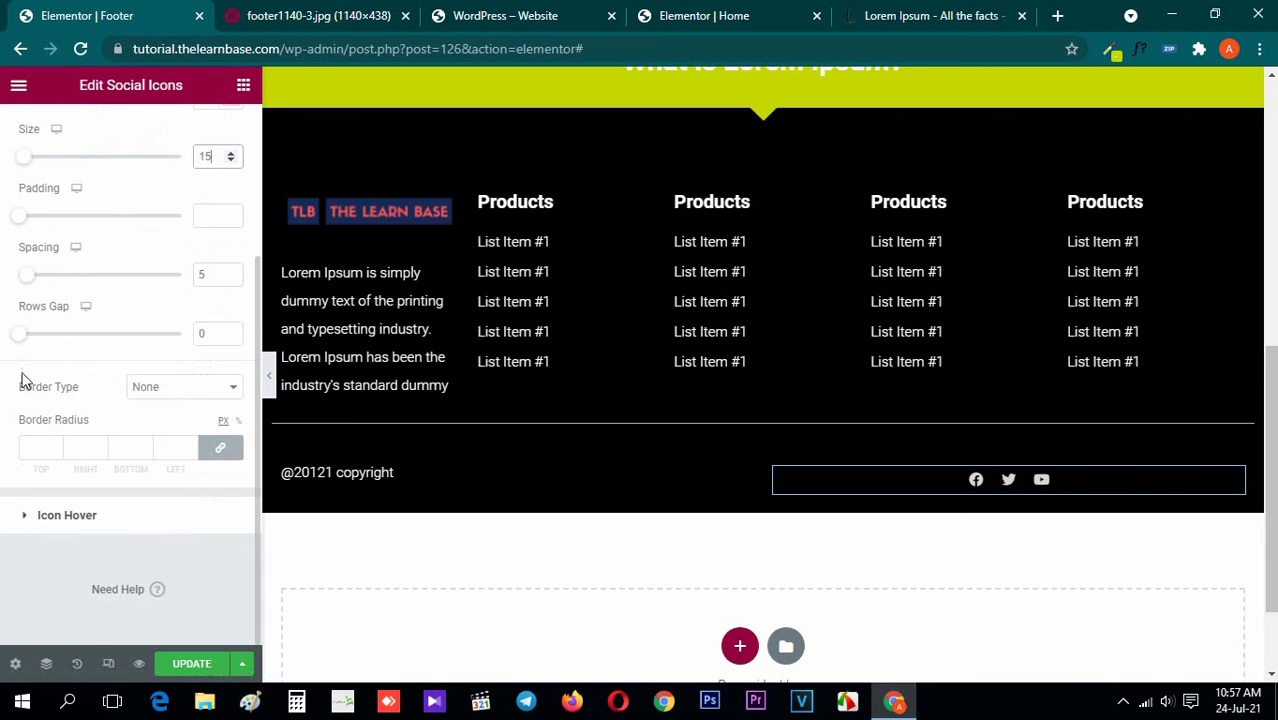
scroll(11, 357, "up", 3)
left_click(40, 145)
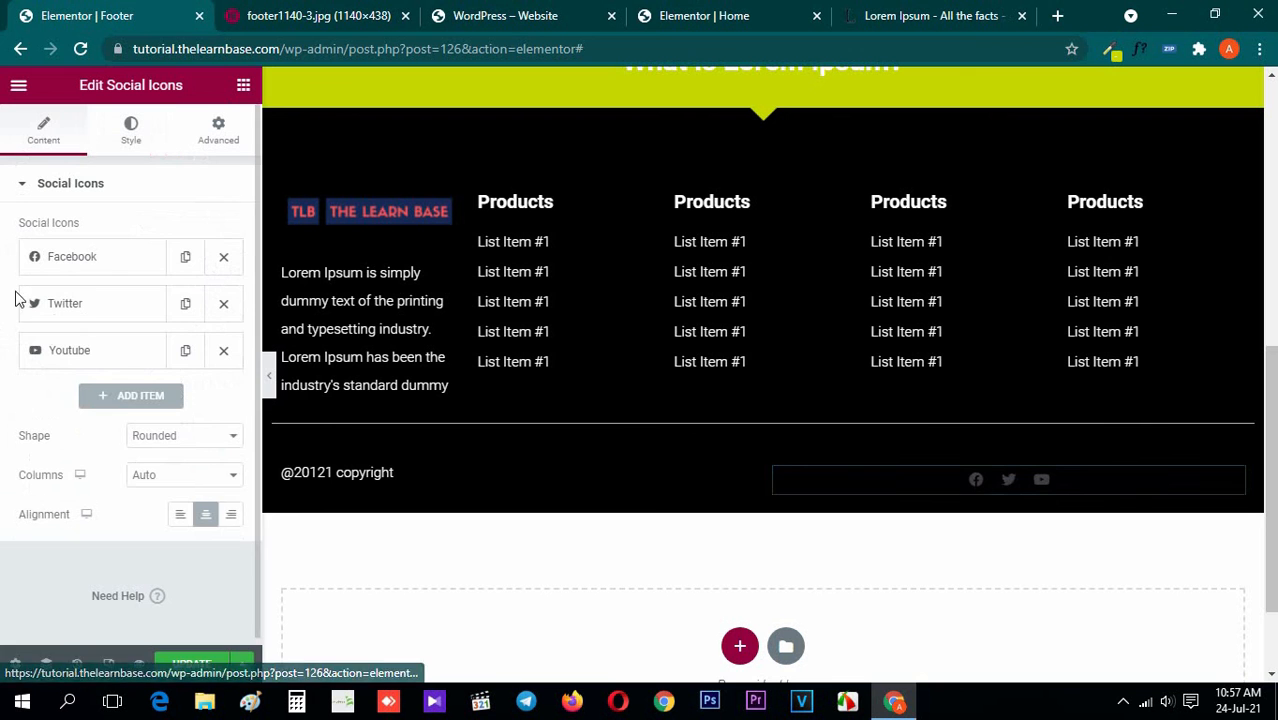
left_click(235, 518)
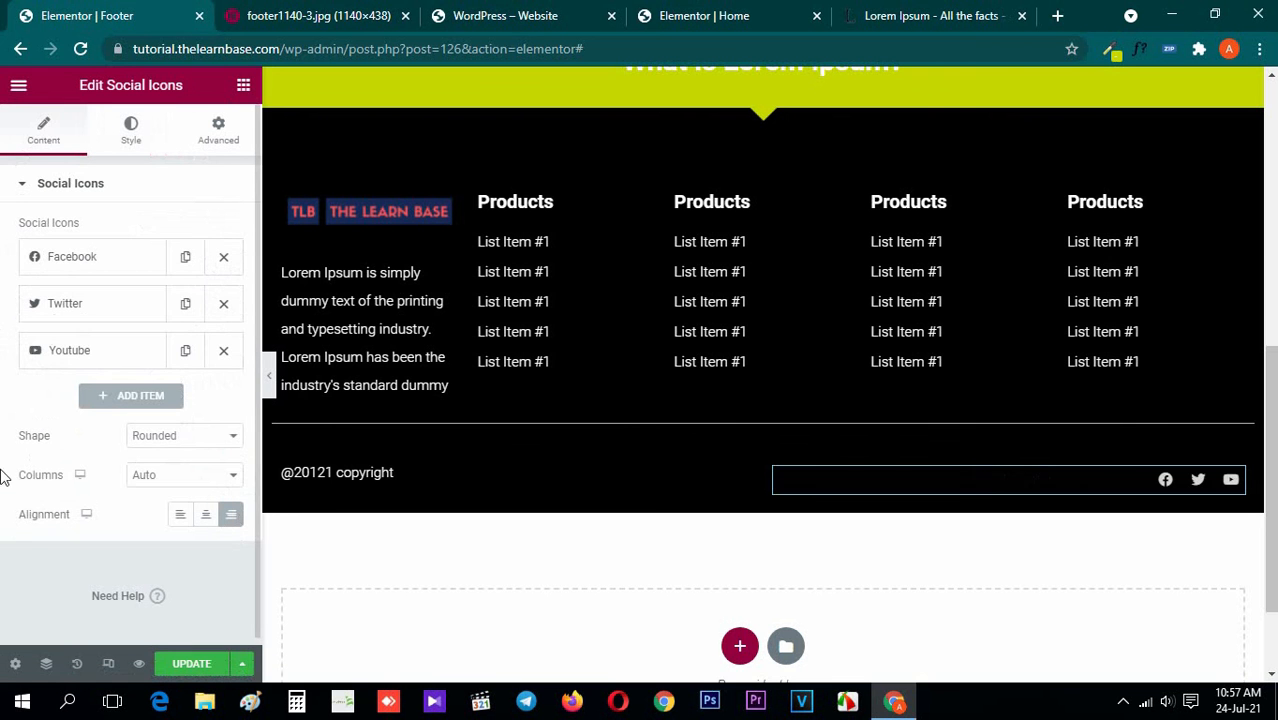
Preview the footer at full width and compare its layout and bottom row spacing with the metro footer image
left_click(243, 85)
left_click(269, 376)
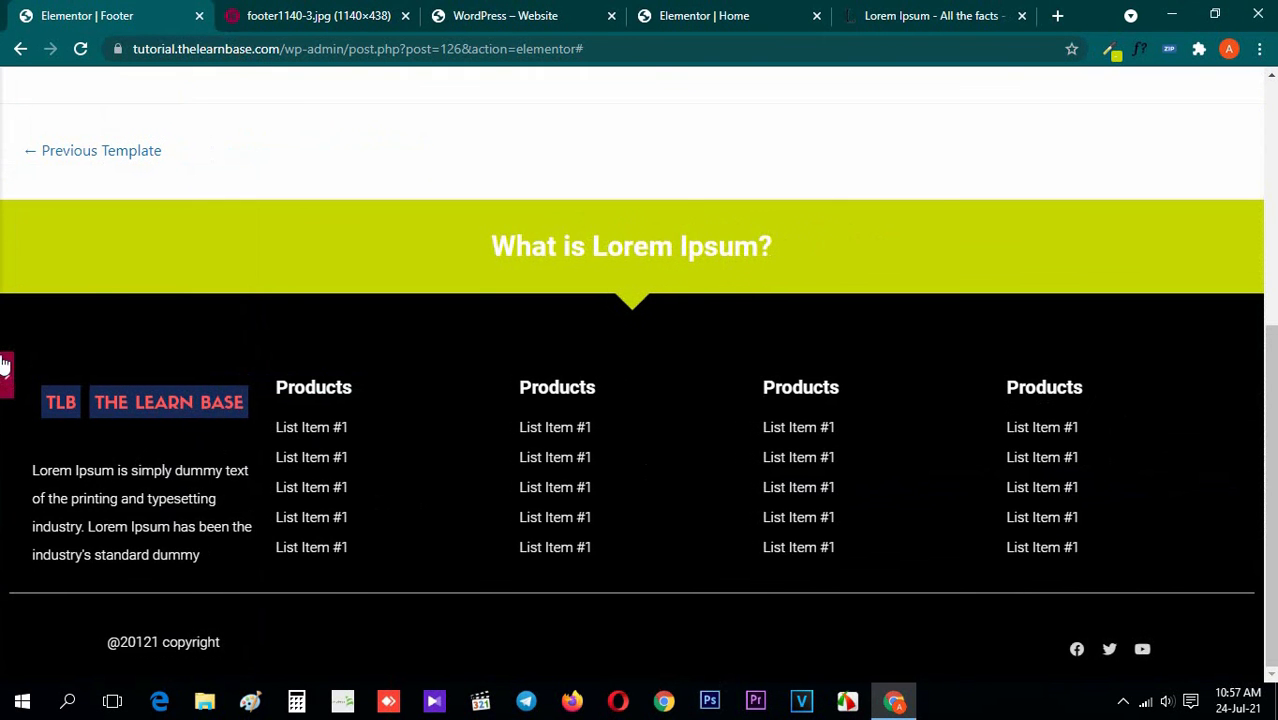
left_click(292, 12)
left_click(88, 12)
left_click(6, 376)
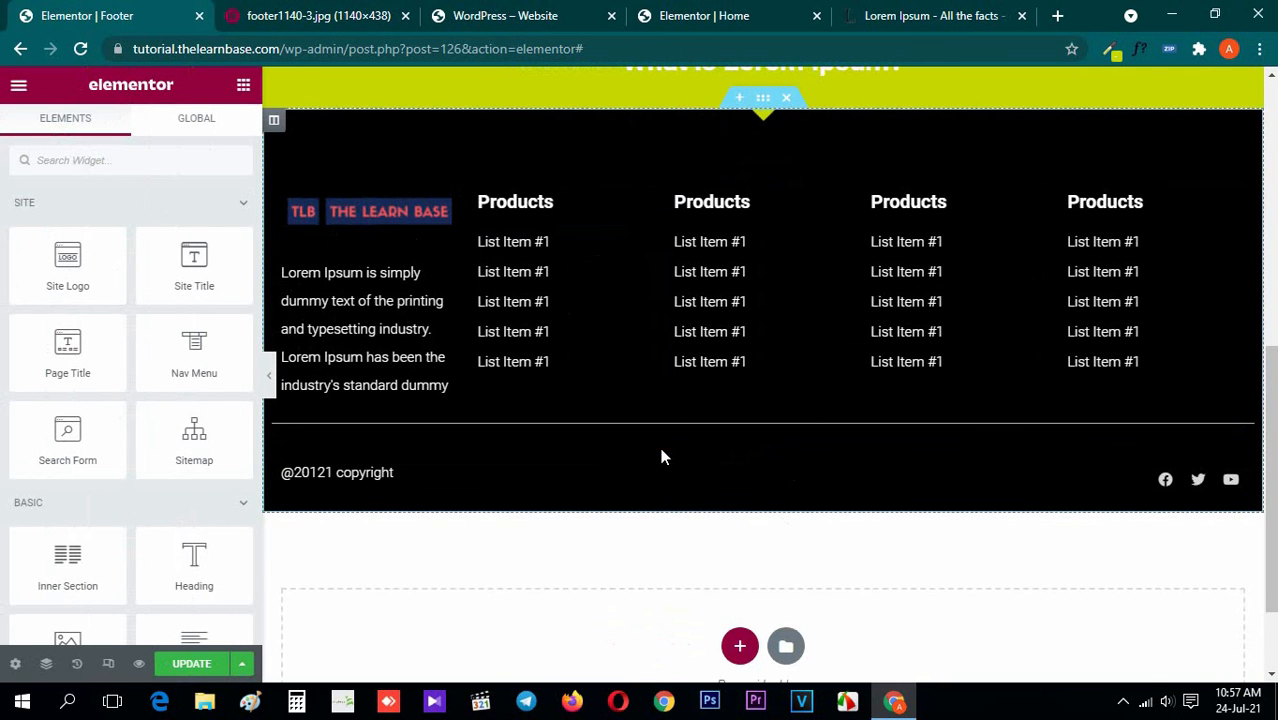
left_click(270, 378)
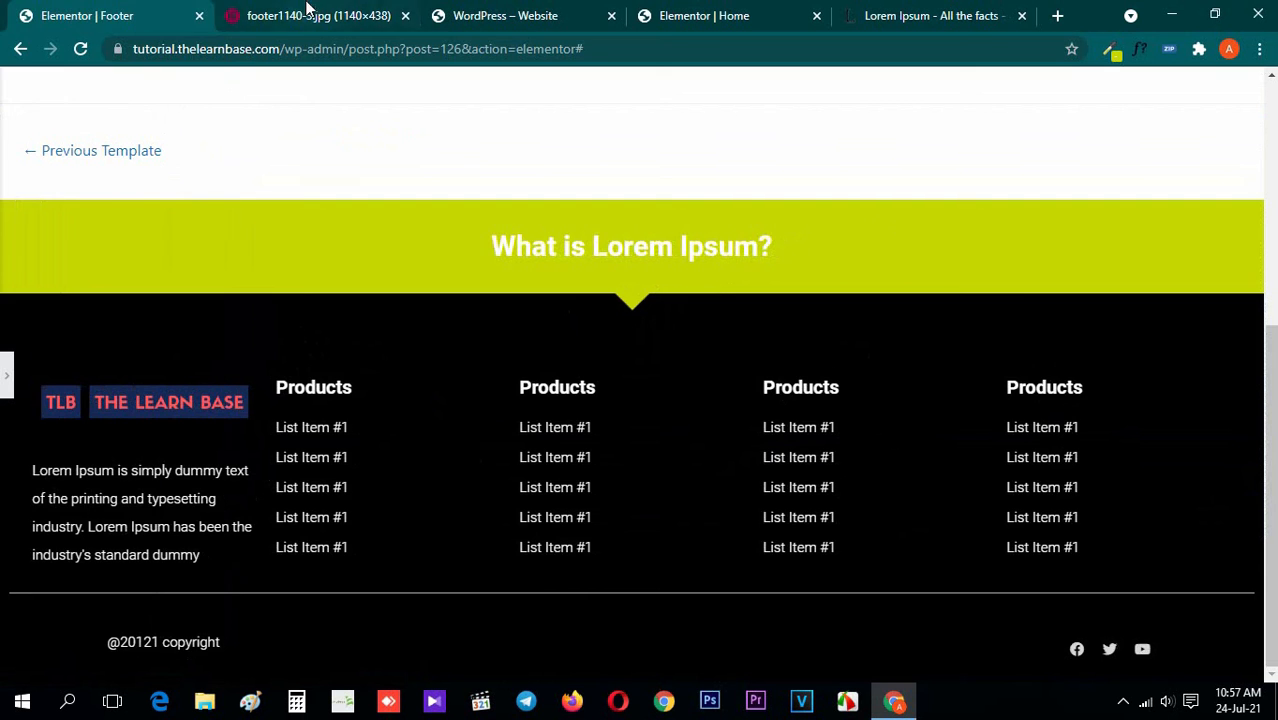
key("ctrl+Tab")
left_click(24, 12)
left_click(6, 374)
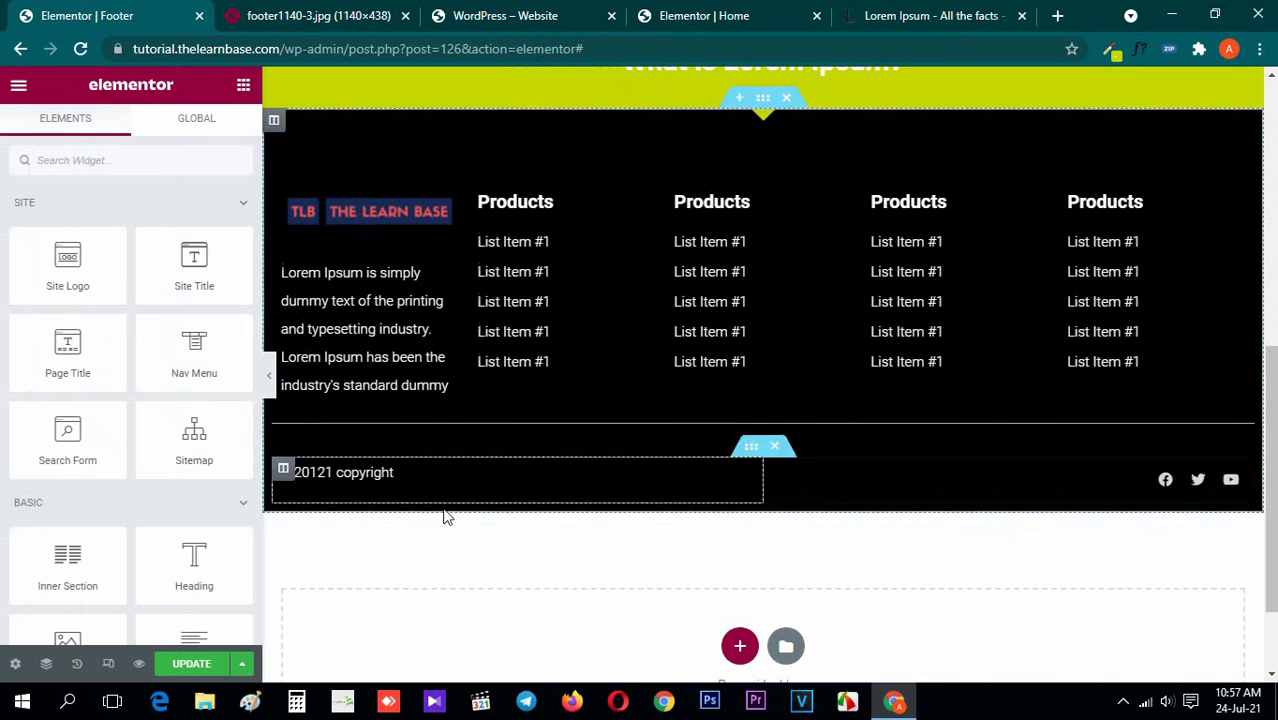
Set the gap of the divider above the copyright line to 0 and update the footer template
left_click(596, 424)
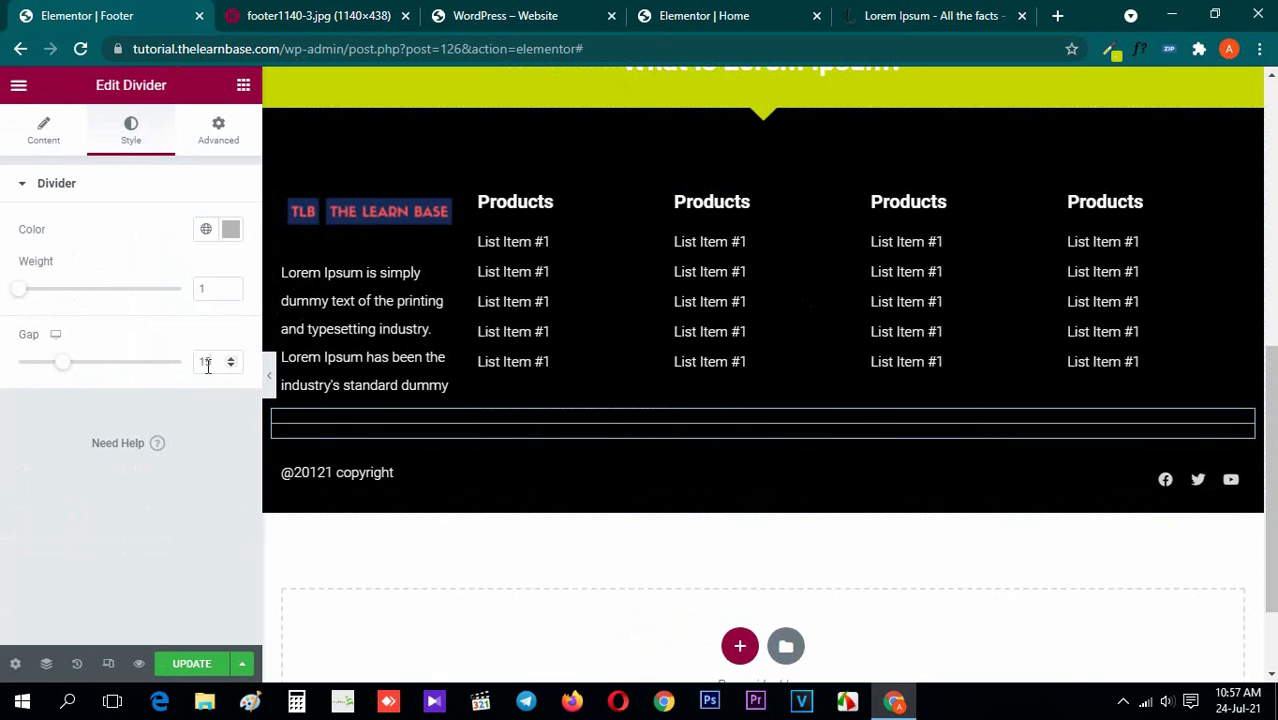
left_click_drag(221, 364, 68, 361)
type("0")
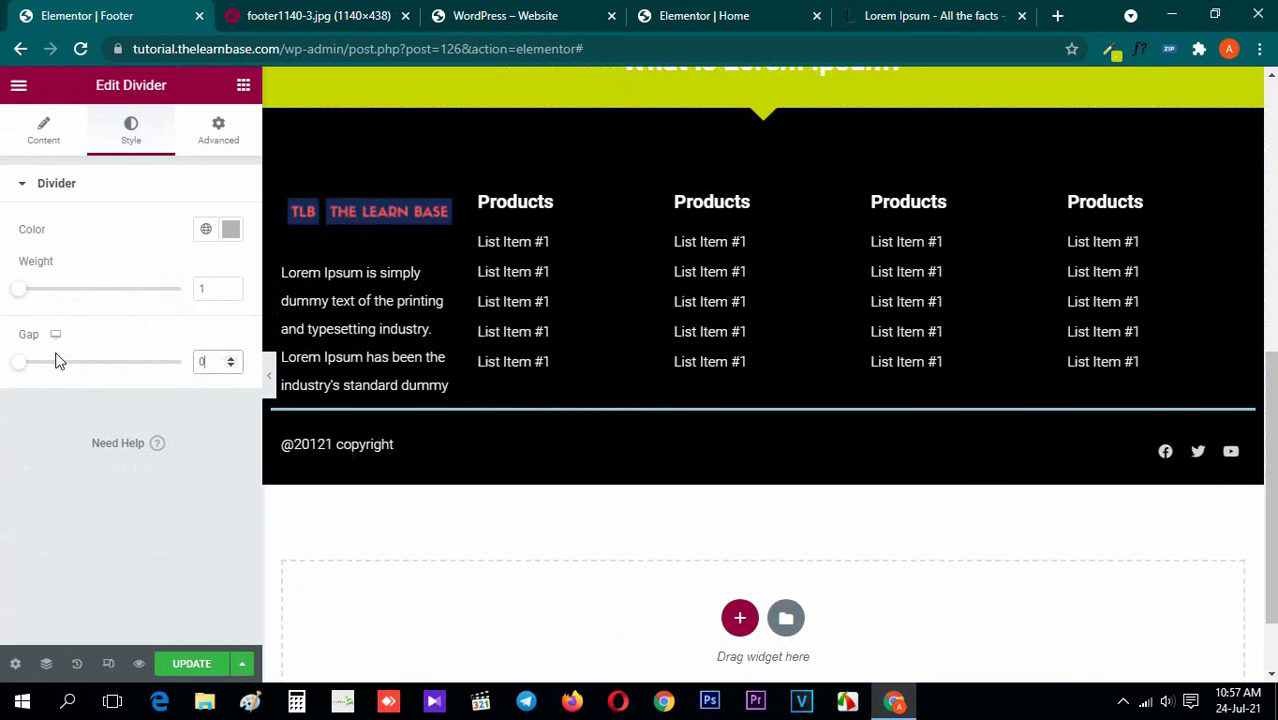
left_click(243, 85)
left_click(192, 663)
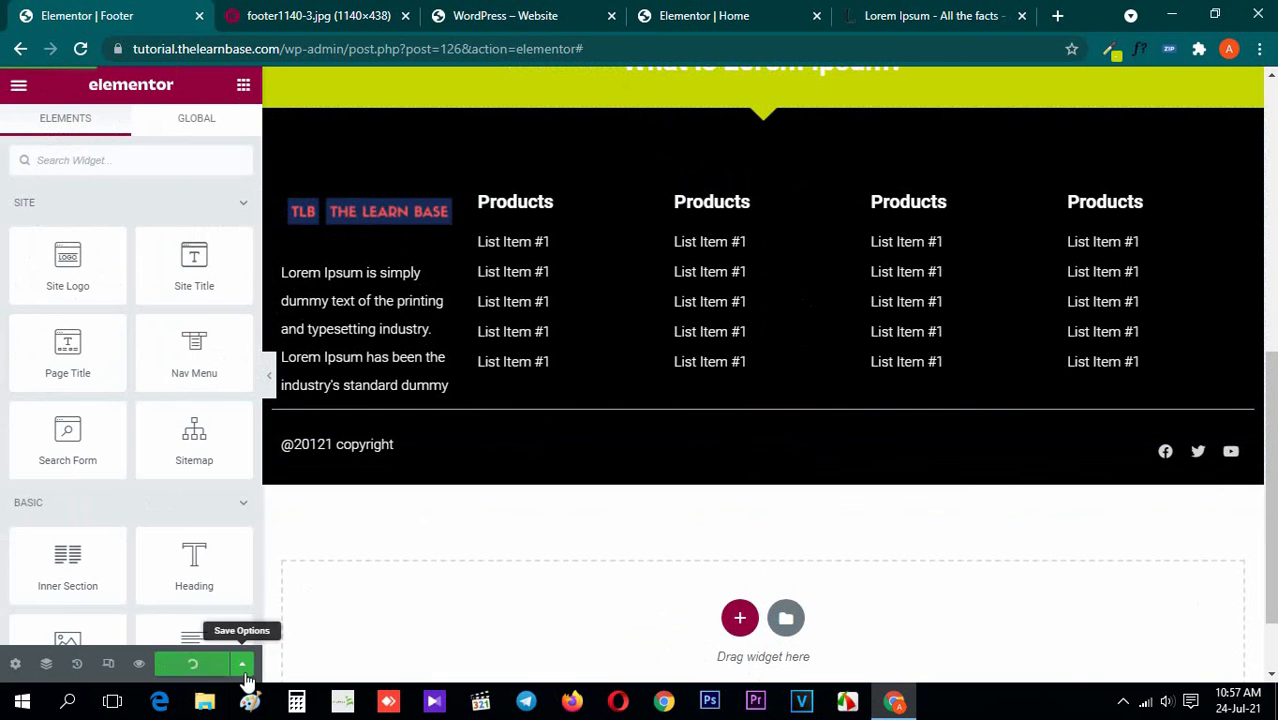
Compare the updated footer at full width with the metro footer image, checking banner, columns, divider and bottom row
left_click(272, 381)
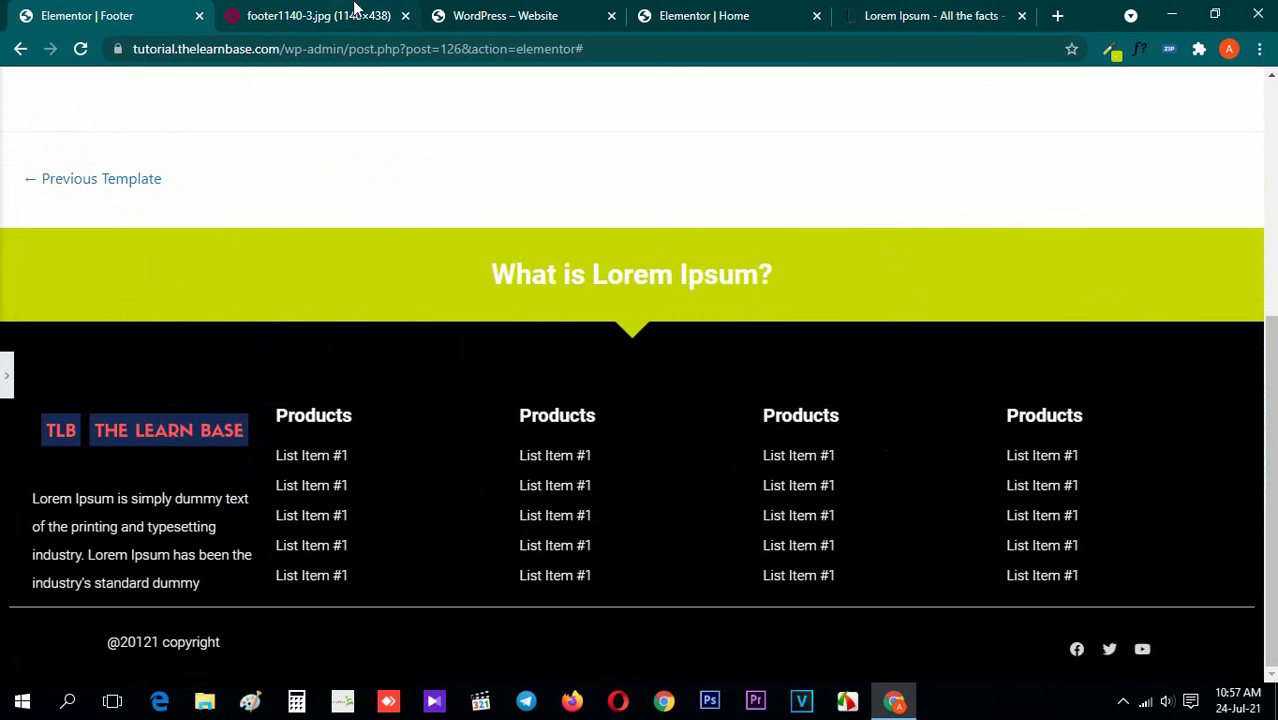
left_click(310, 12)
left_click(110, 14)
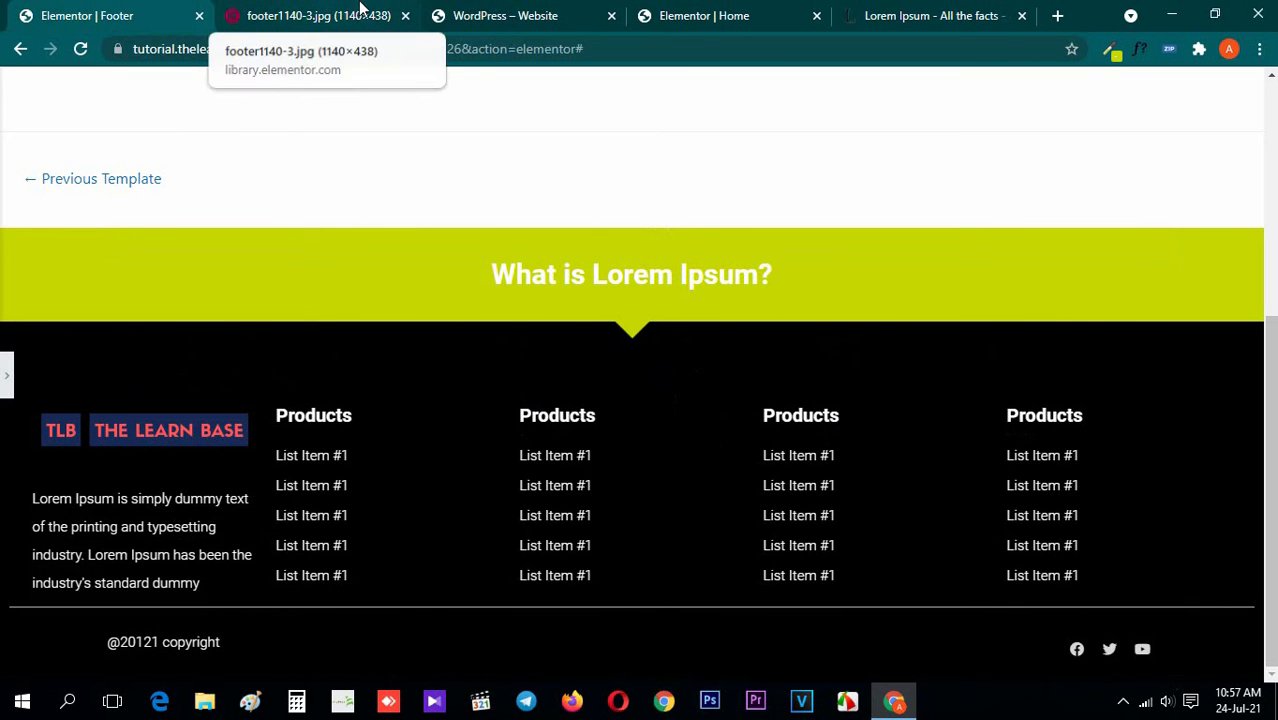
left_click(318, 14)
left_click(90, 12)
left_click(318, 14)
left_click(90, 10)
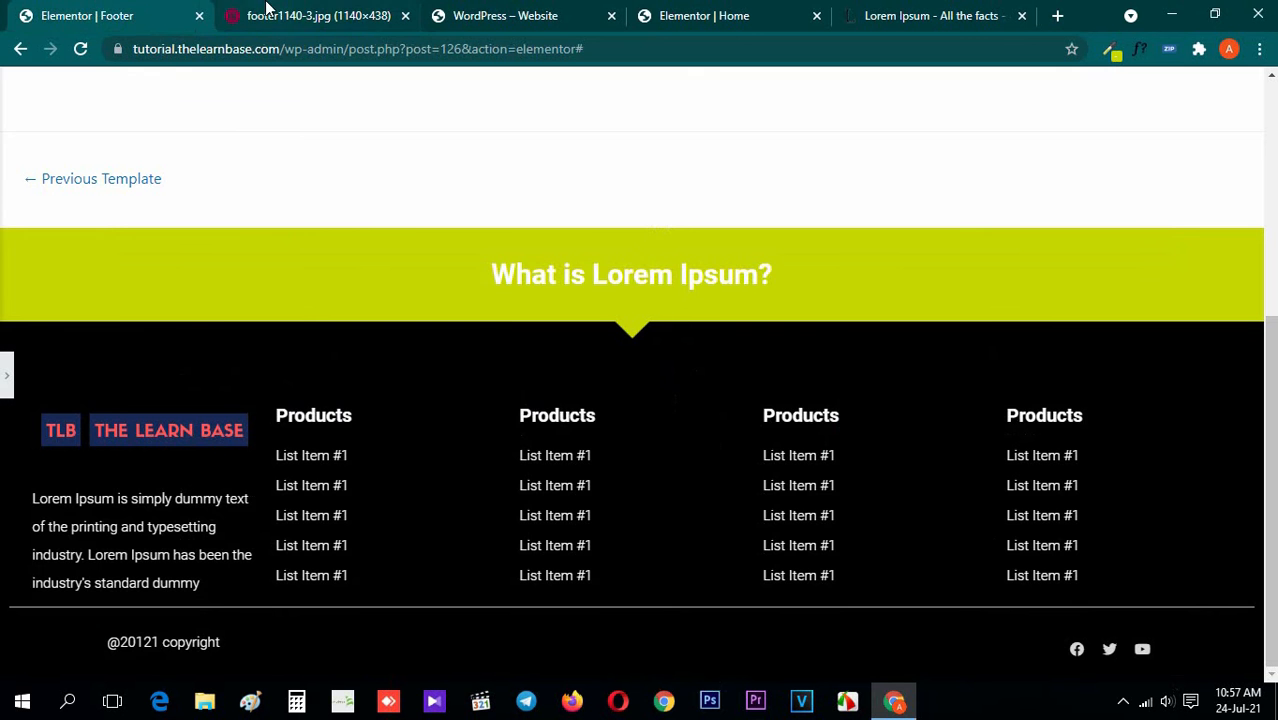
left_click(270, 10)
left_click(194, 10)
left_click(252, 8)
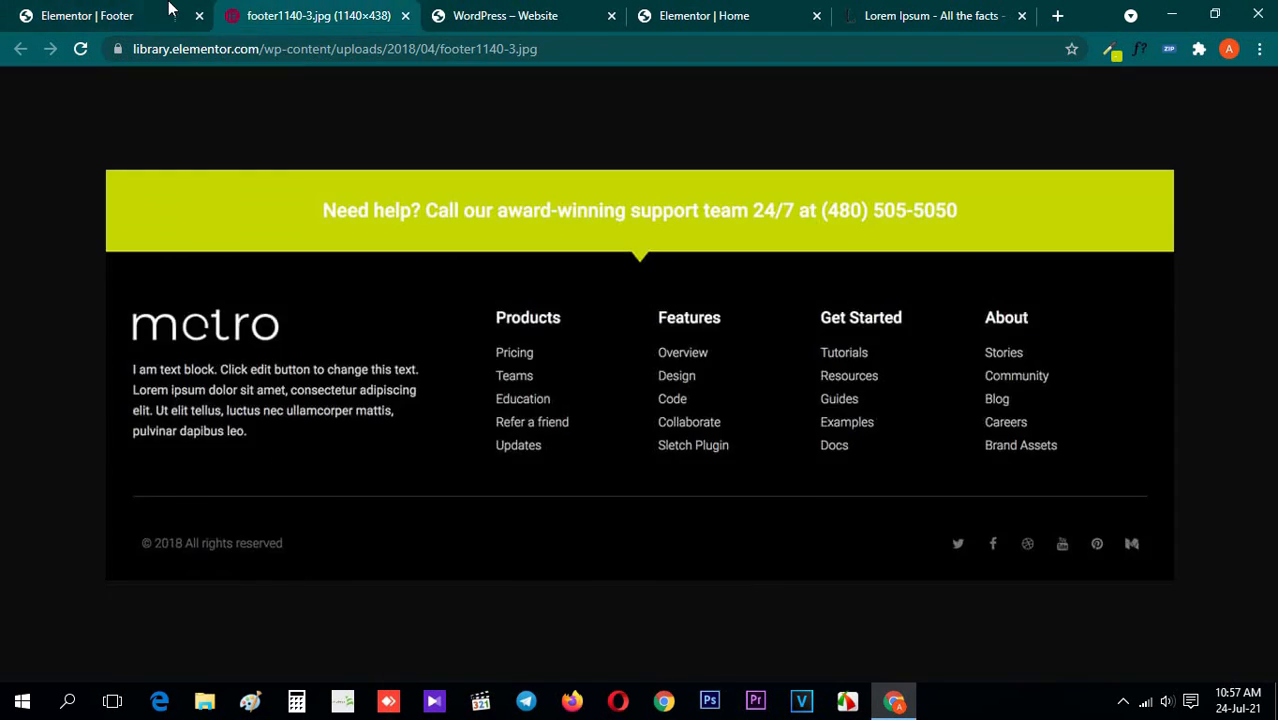
left_click(104, 10)
left_click(254, 8)
left_click(18, 8)
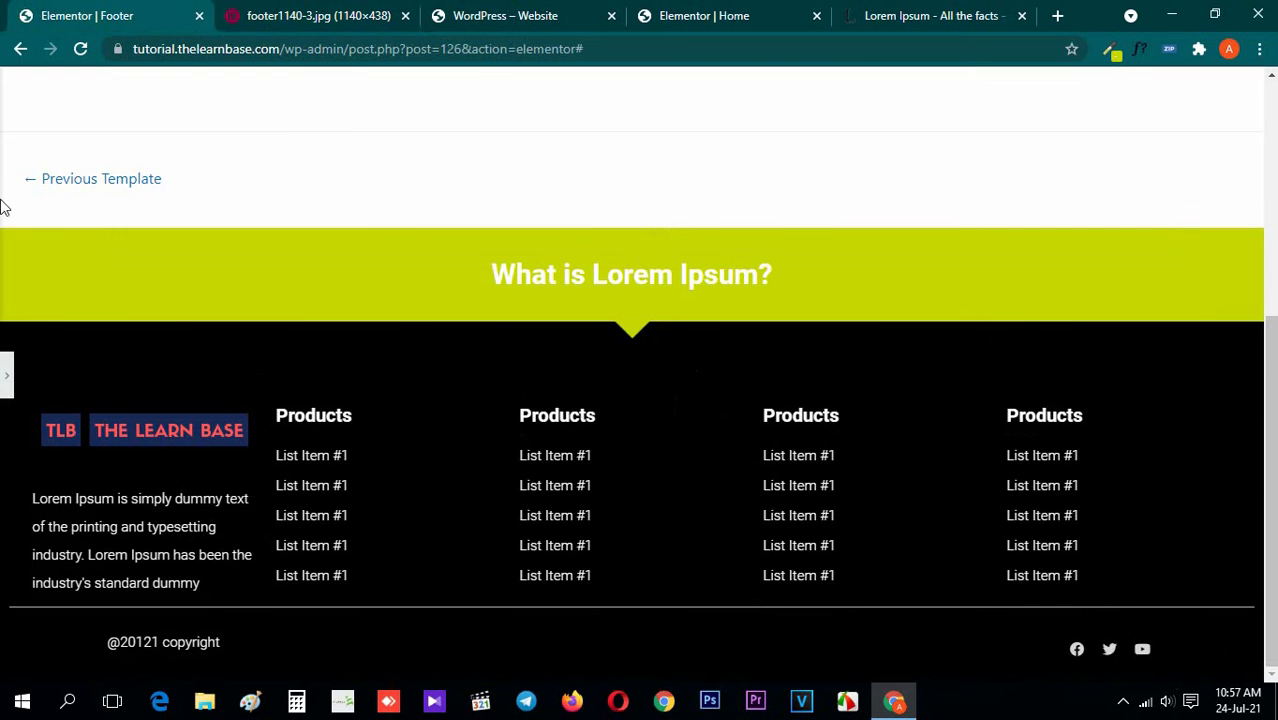
left_click(6, 376)
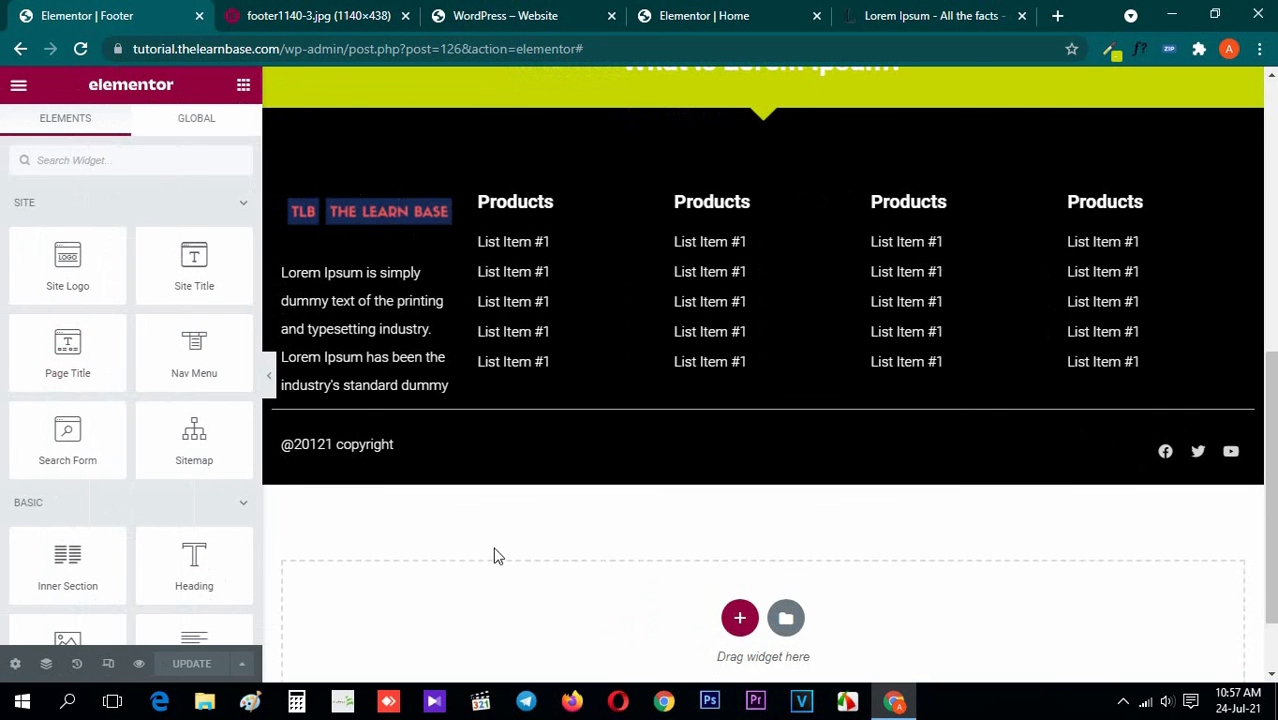
Review the footer template's display conditions and close the publish settings without changes
left_click(240, 666)
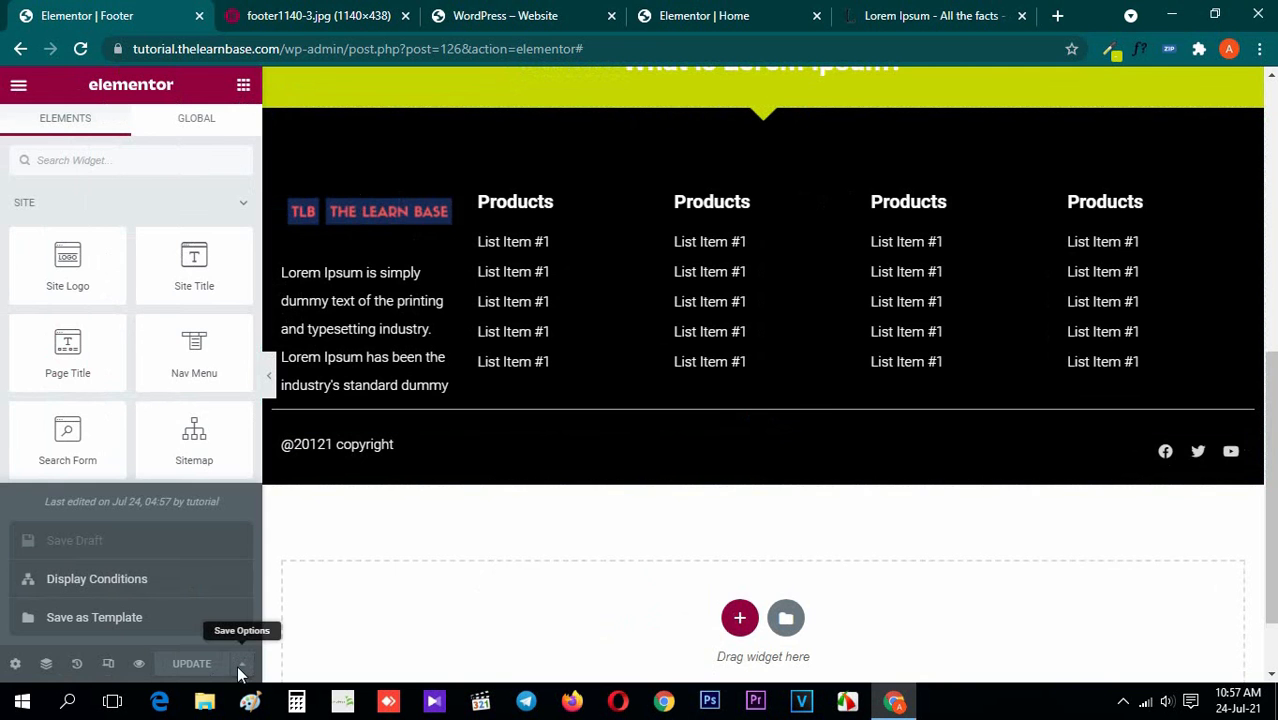
left_click(140, 586)
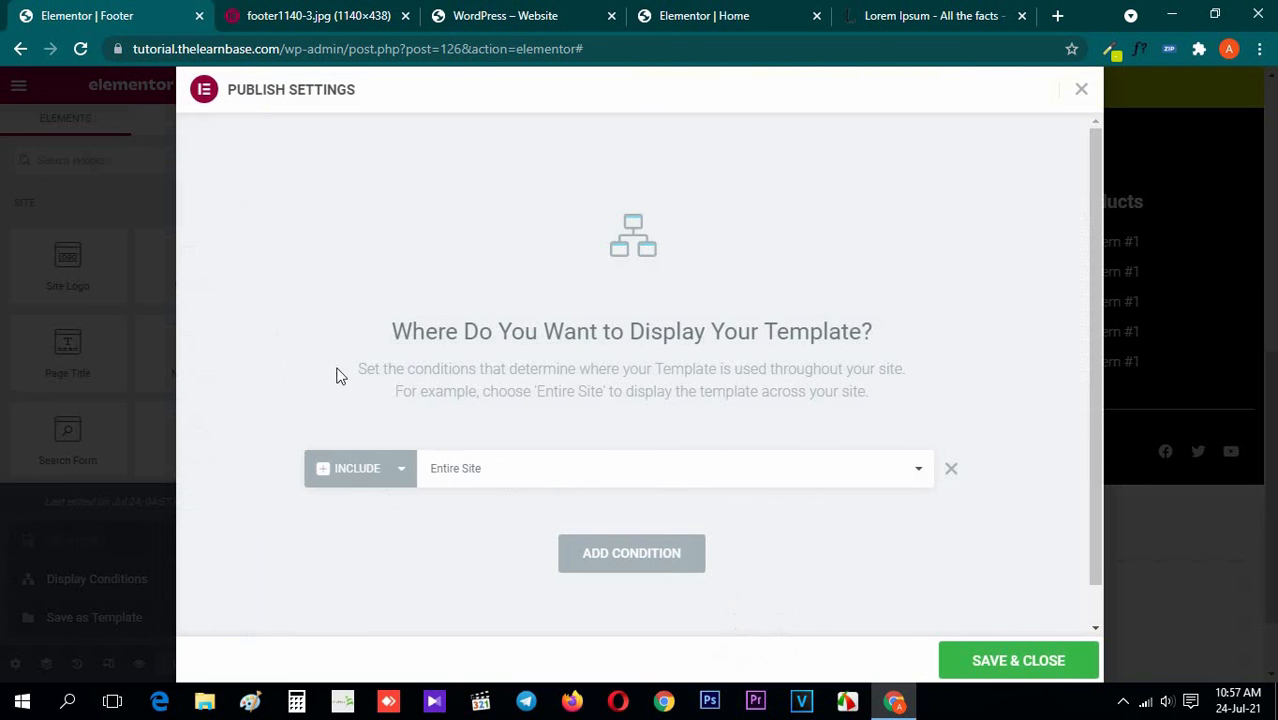
left_click(1082, 93)
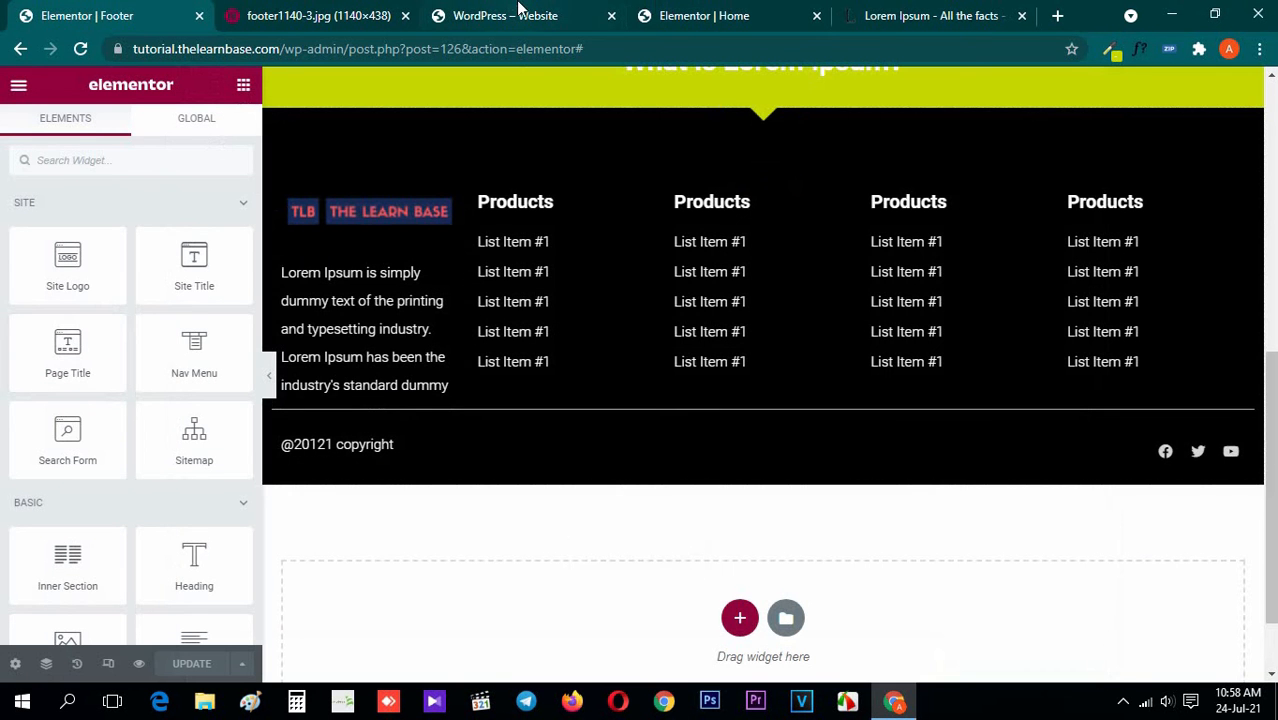
Reload the live website's home page and inspect the published footer at its end
left_click(517, 15)
scroll(140, 445, "down", 8)
scroll(5, 475, "down", 15)
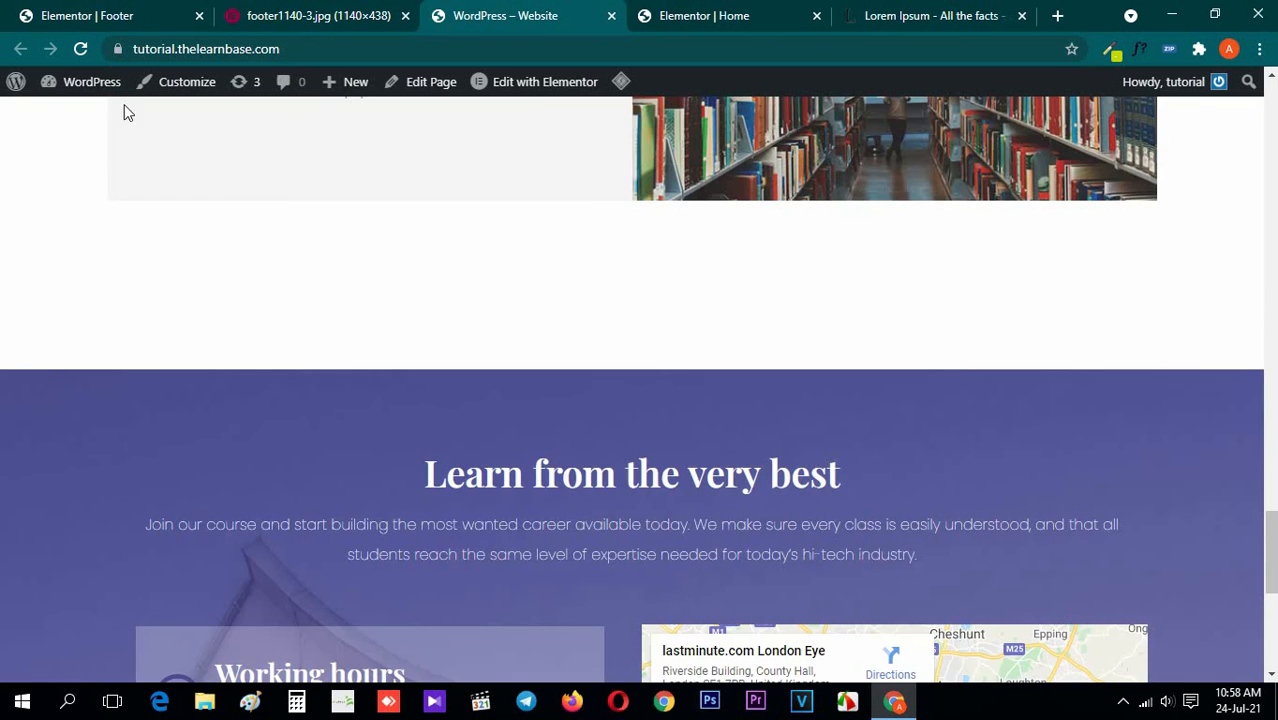
left_click(81, 49)
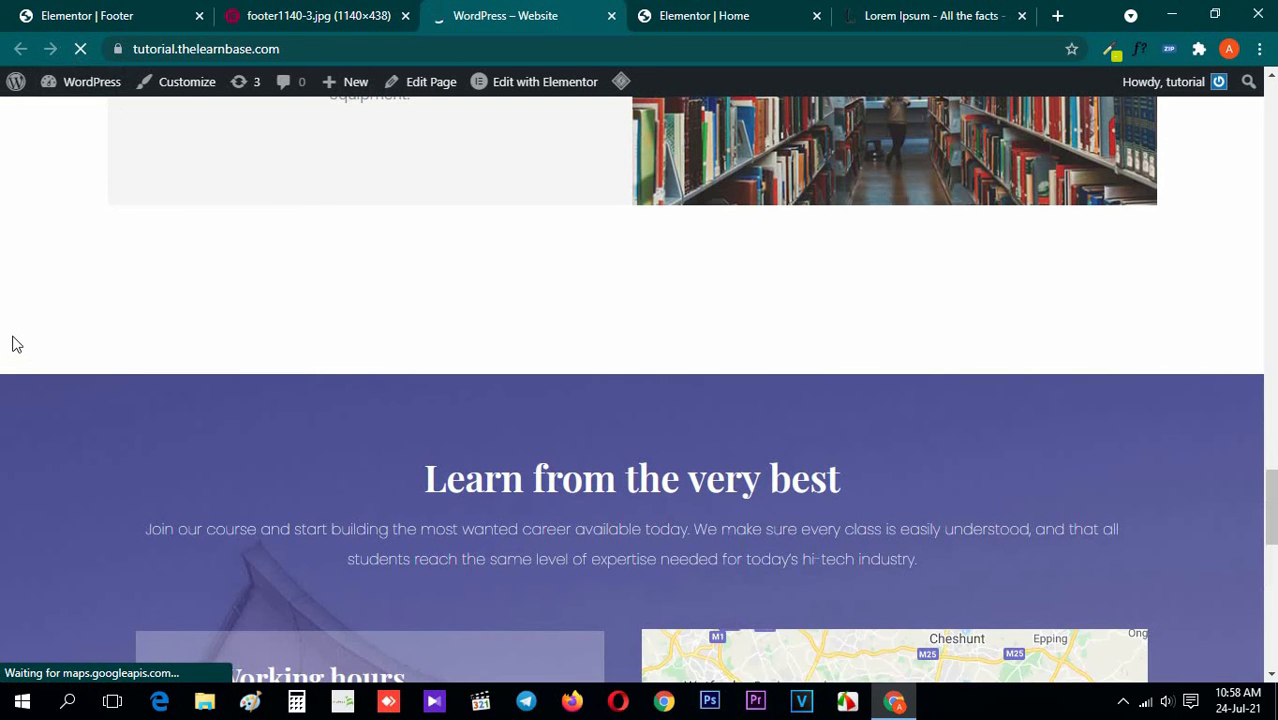
scroll(9, 394, "down", 7)
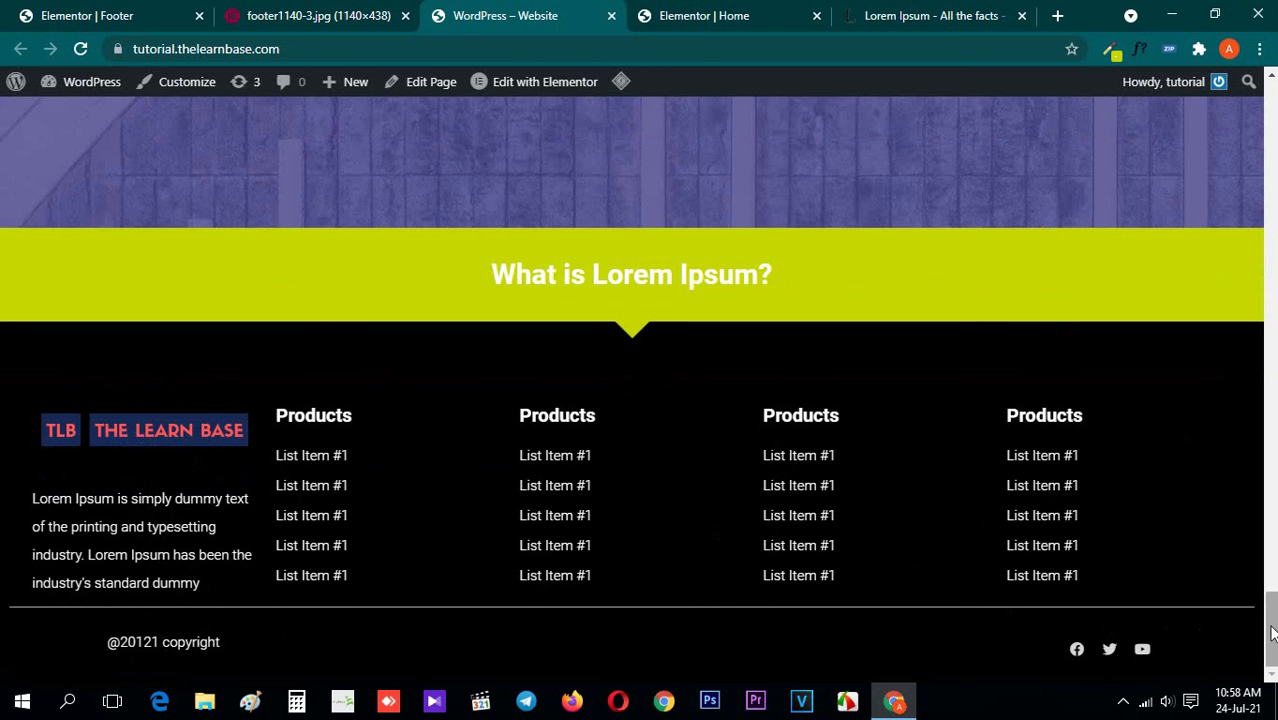
scroll(1165, 220, "up", 20)
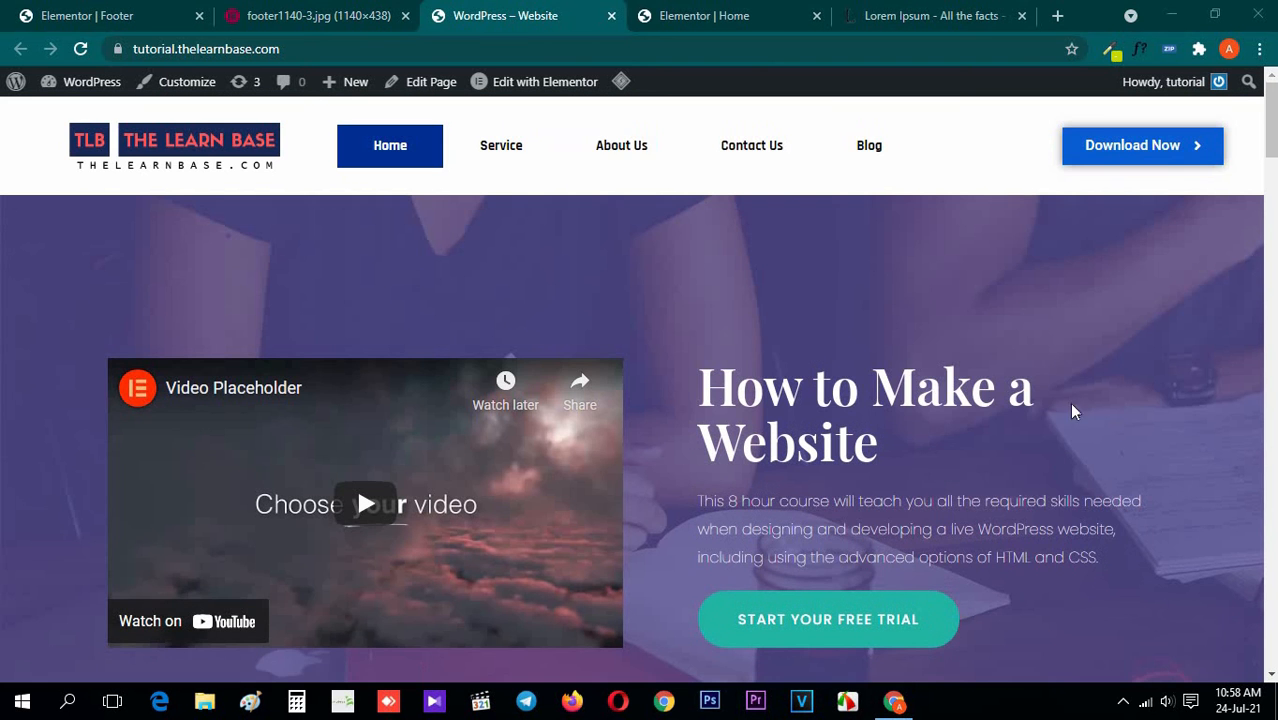
Open the site's About Us page and check the footer there
left_click(624, 148)
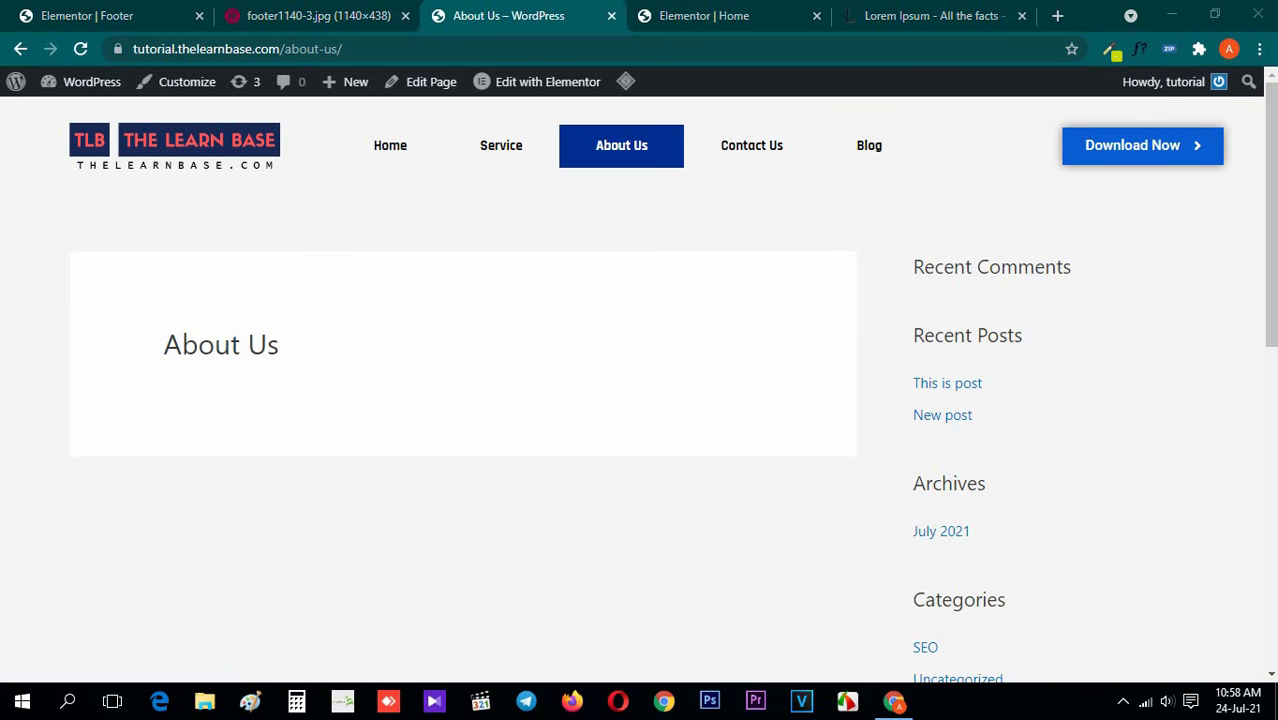
scroll(1133, 345, "down", 10)
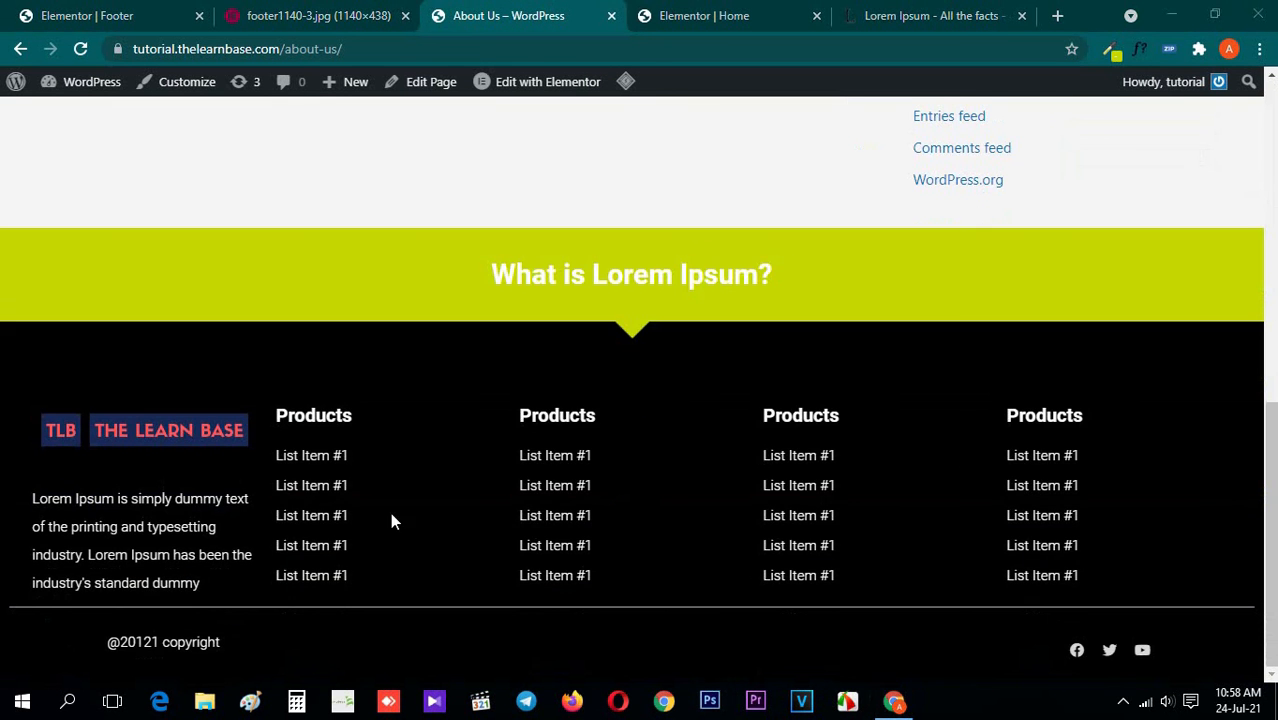
scroll(8, 528, "up", 8)
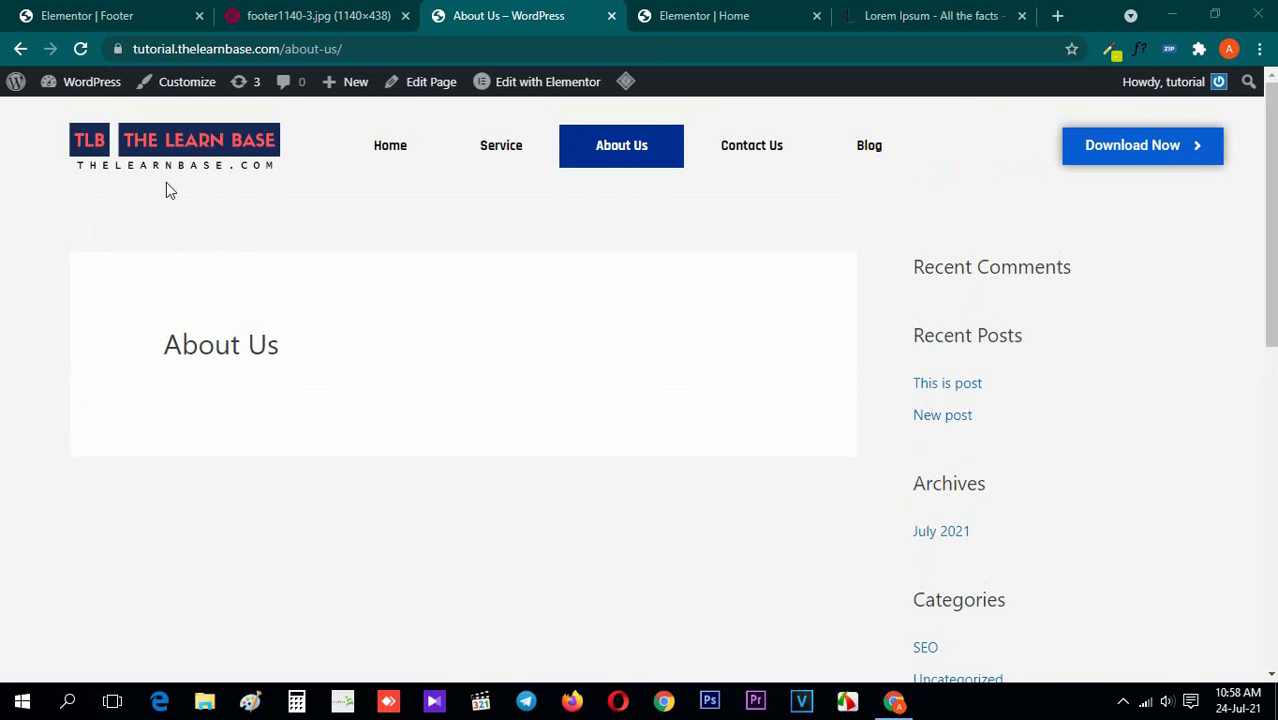
Return to the home page through the site logo and review the whole page from header to footer
left_click(165, 152)
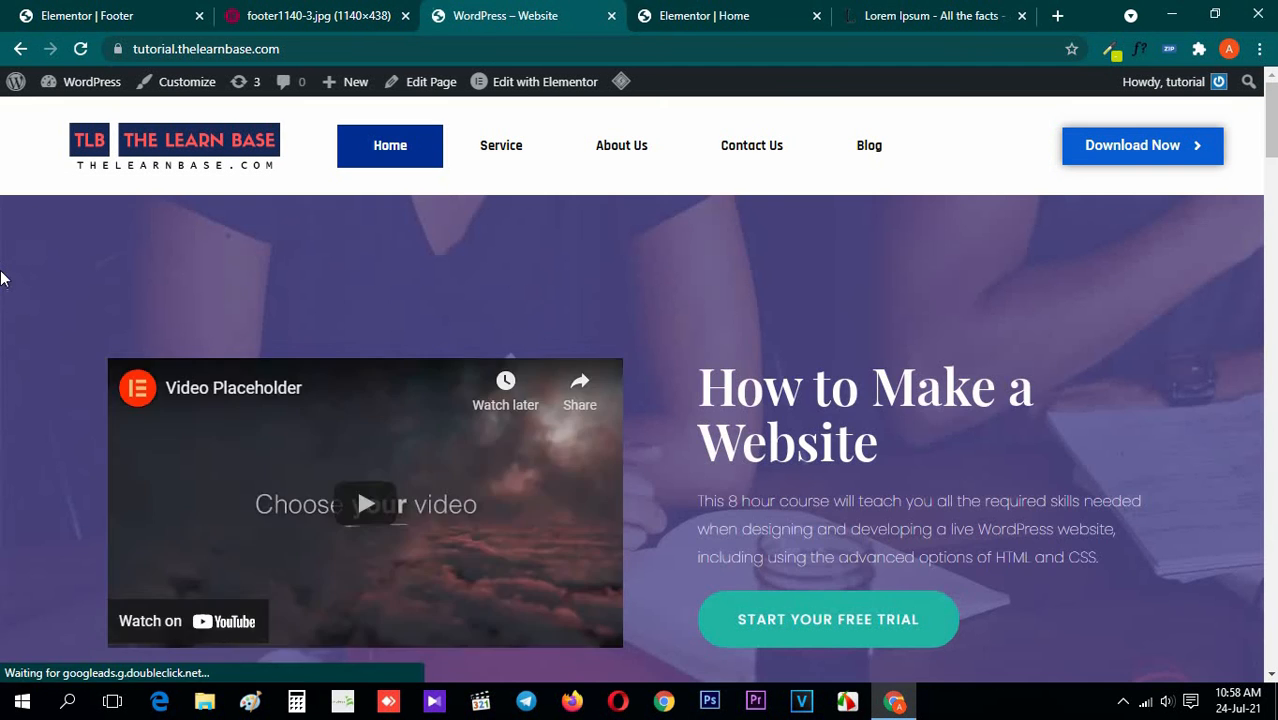
scroll(3, 300, "down", 5)
scroll(3, 300, "down", 10)
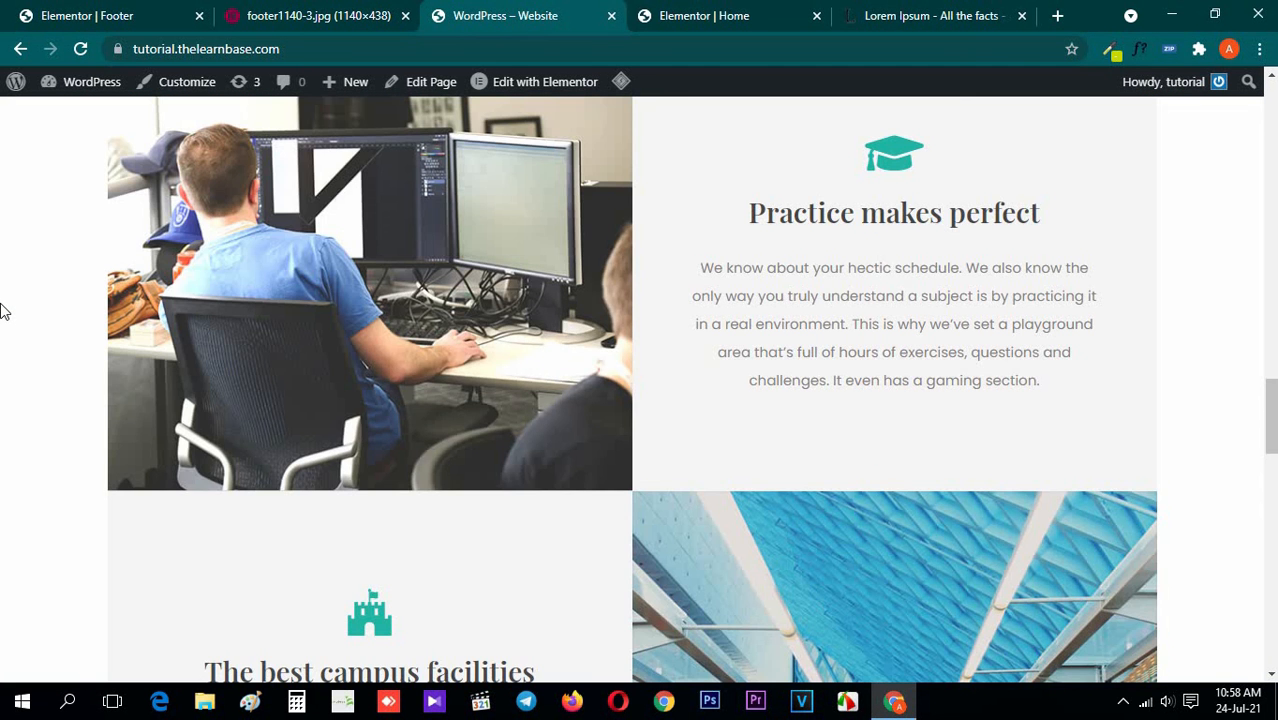
scroll(3, 311, "down", 15)
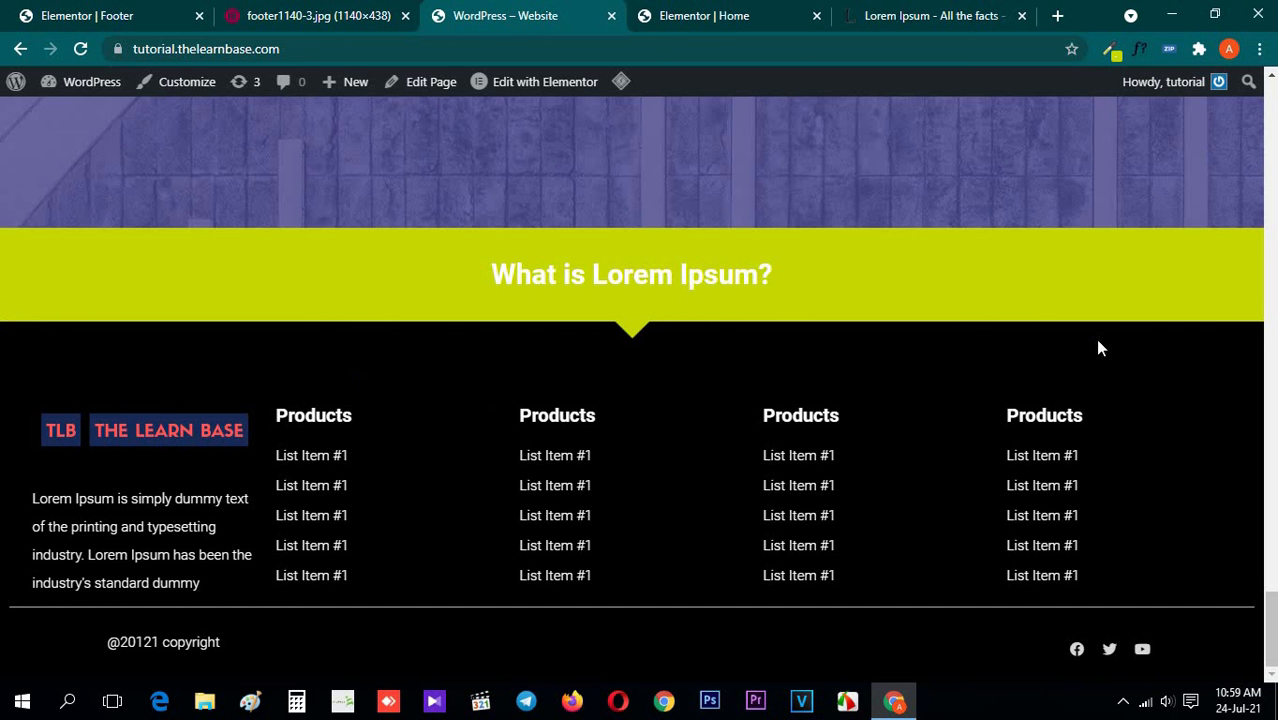
scroll(1050, 479, "up", 15)
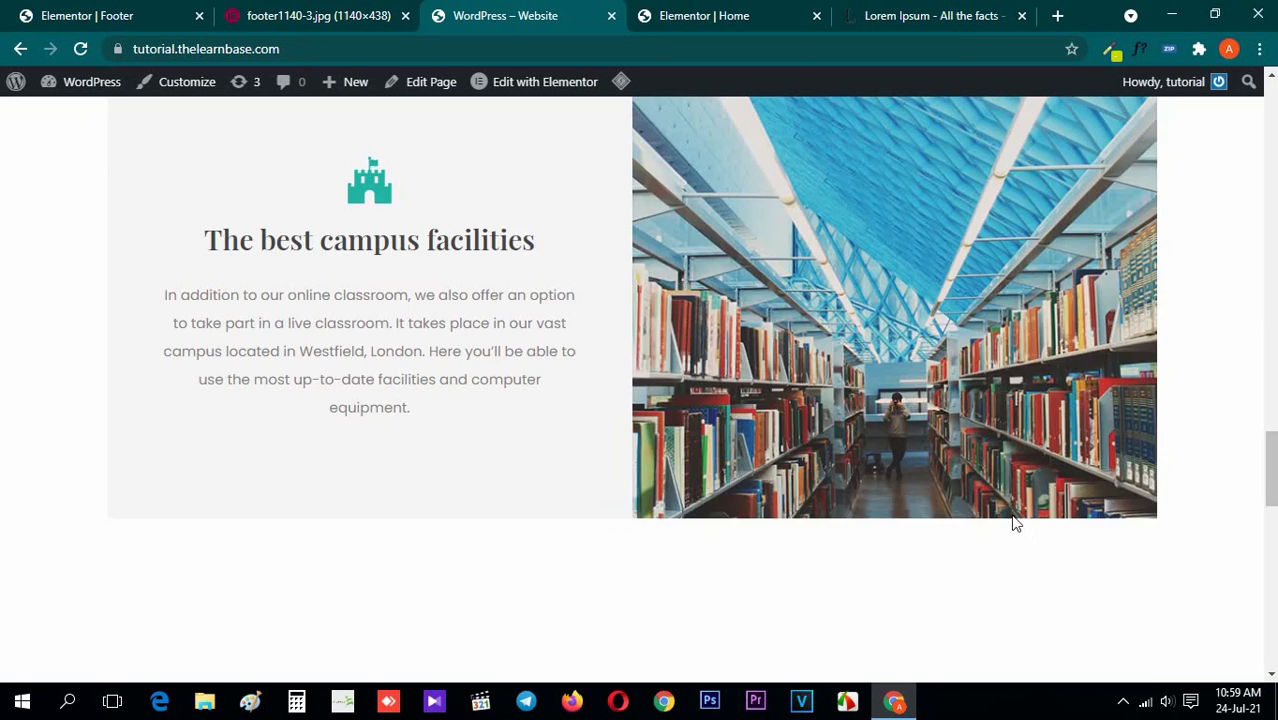
scroll(5, 385, "up", 10)
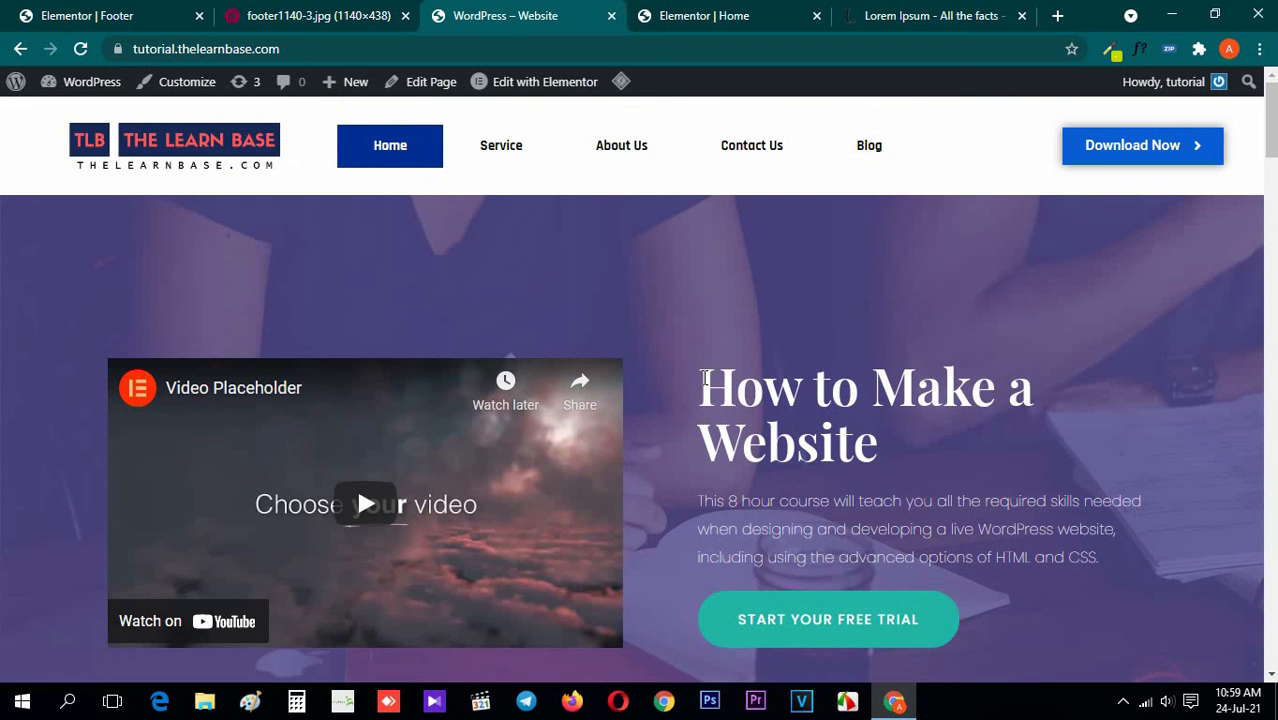
scroll(793, 414, "down", 10)
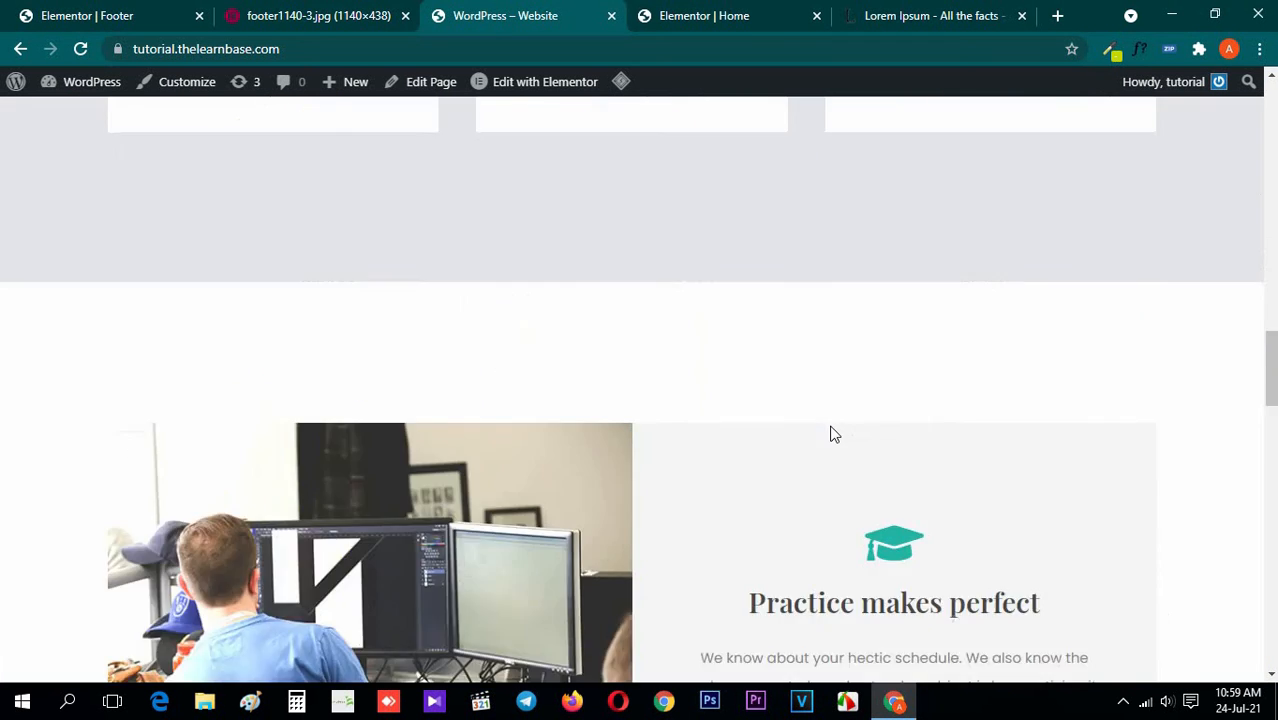
scroll(1272, 440, "down", 10)
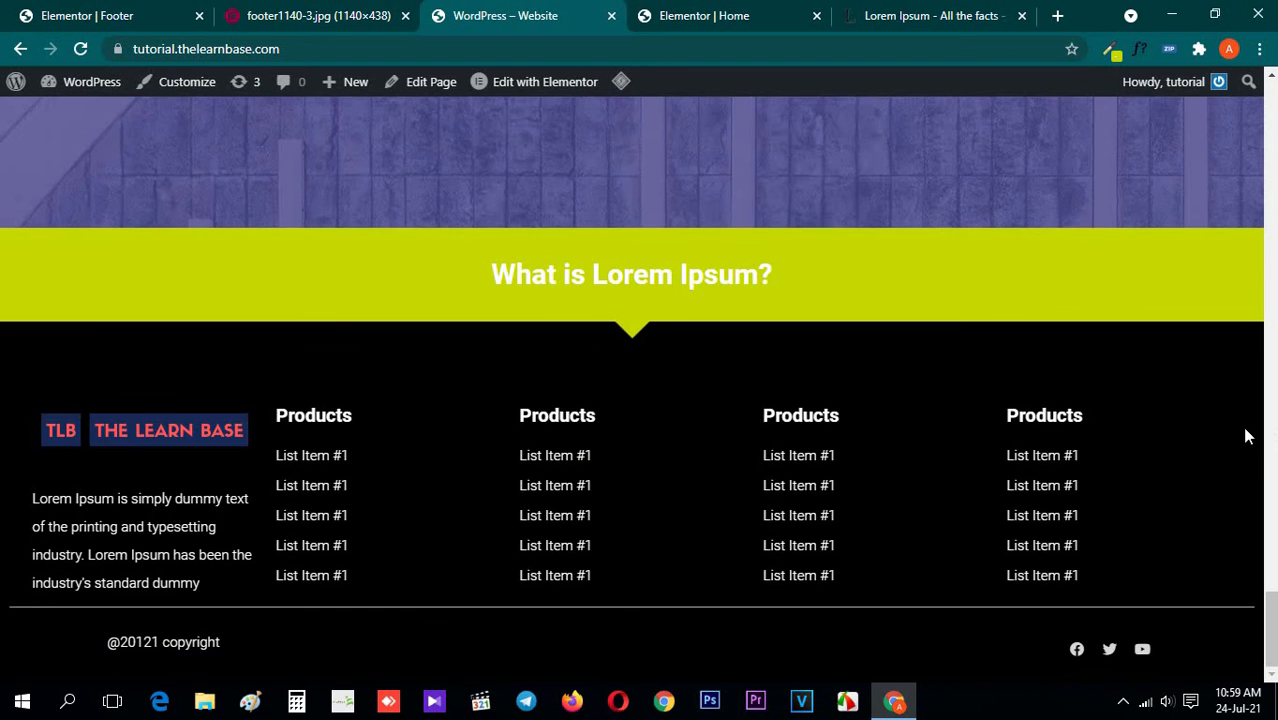